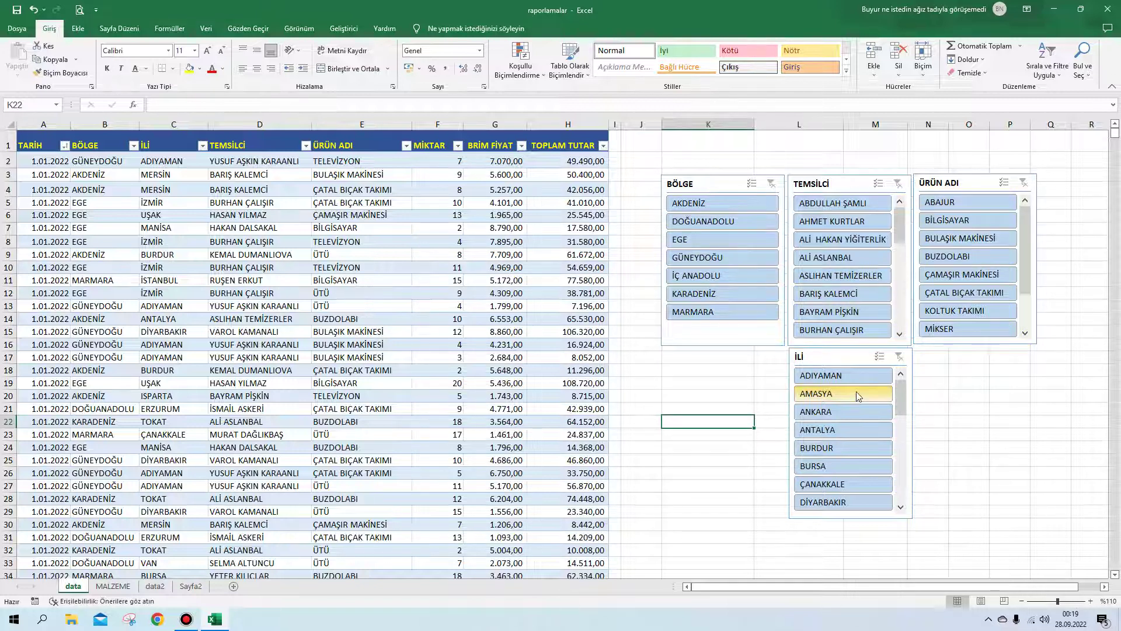
# Select DOĞUANADOLU, GÜNEYDOĞU and KARADENİZ in the BÖLGE slicer to filter the sales table
pyautogui.click(692, 222)
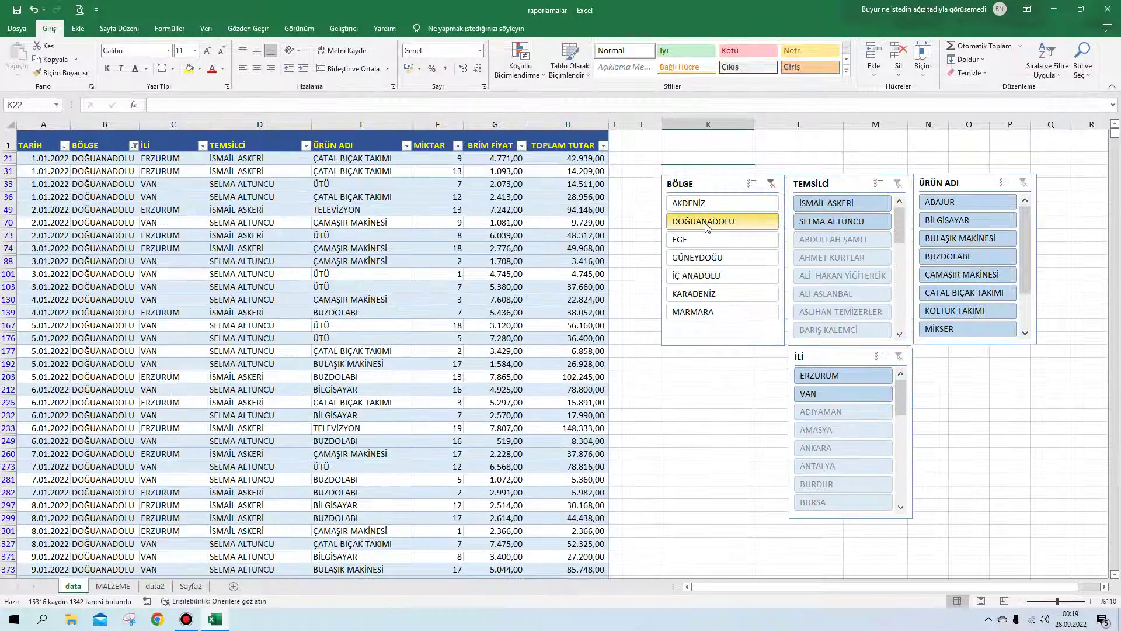
pyautogui.keyDown('ctrl'); pyautogui.click(693, 260); pyautogui.keyUp('ctrl')
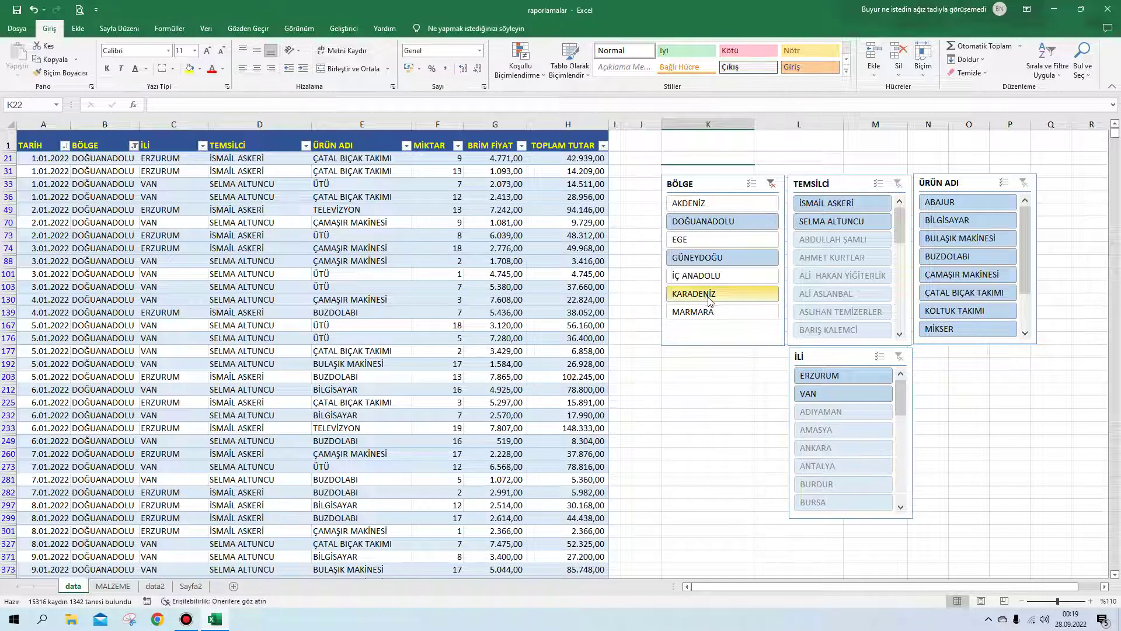
pyautogui.keyDown('ctrl'); pyautogui.click(701, 296); pyautogui.keyUp('ctrl')
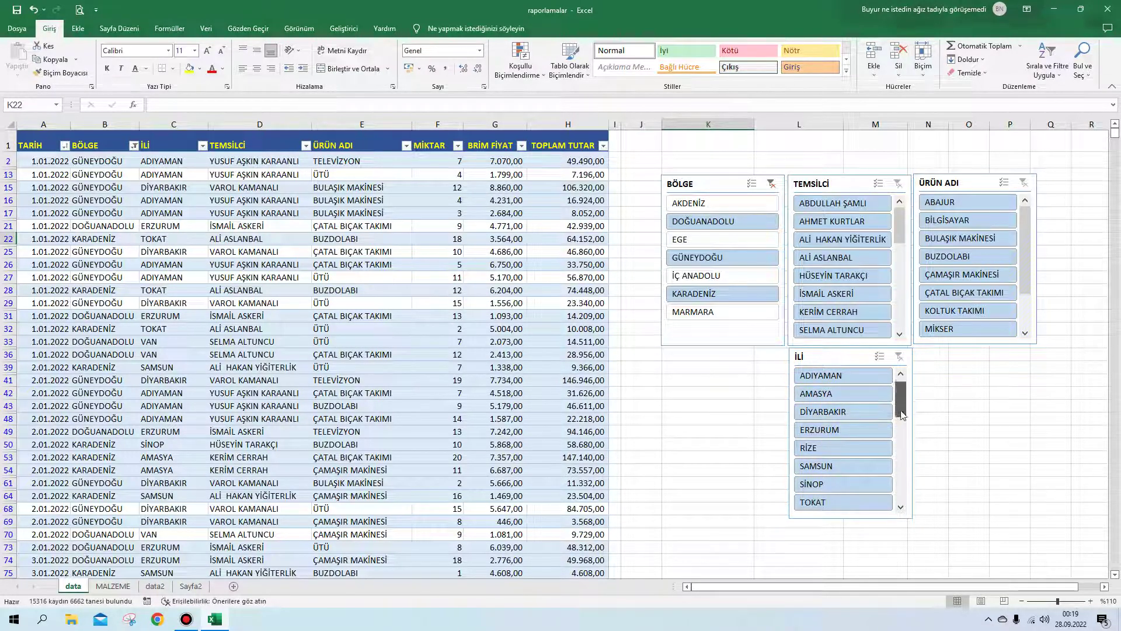
pyautogui.moveTo(901, 414)
pyautogui.mouseDown()
pyautogui.moveTo(905, 462)
pyautogui.moveTo(901, 391)
pyautogui.mouseUp()
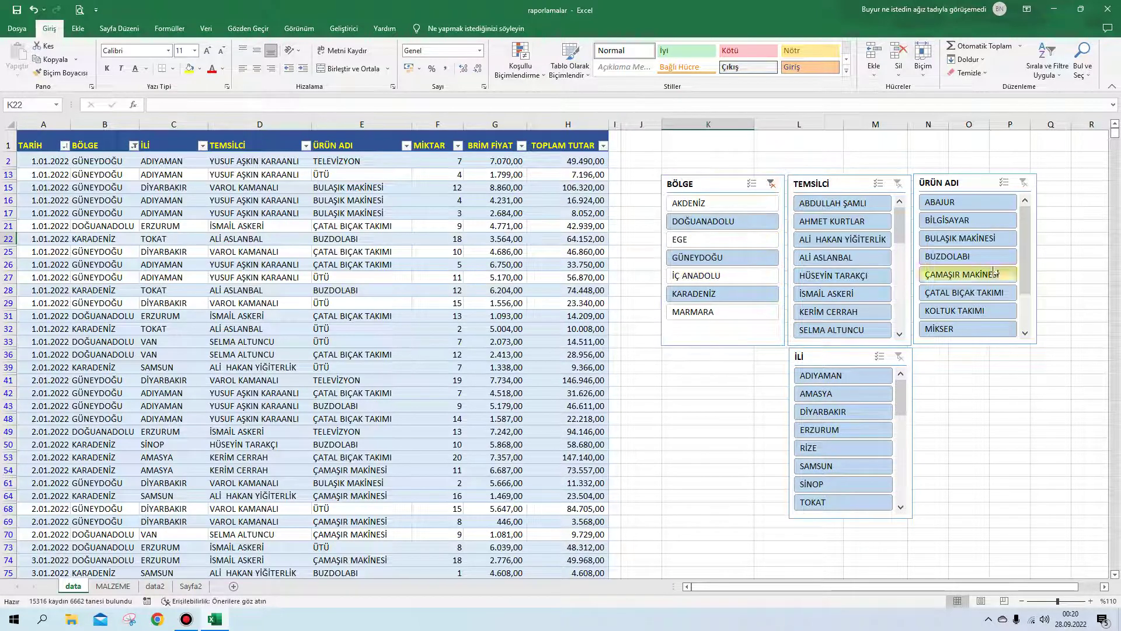
# Clear the BÖLGE slicer and filter products to BİLGİSAYAR, BULAŞIK MAKİNESİ and ÇAMAŞIR MAKİNESİ
pyautogui.click(771, 184)
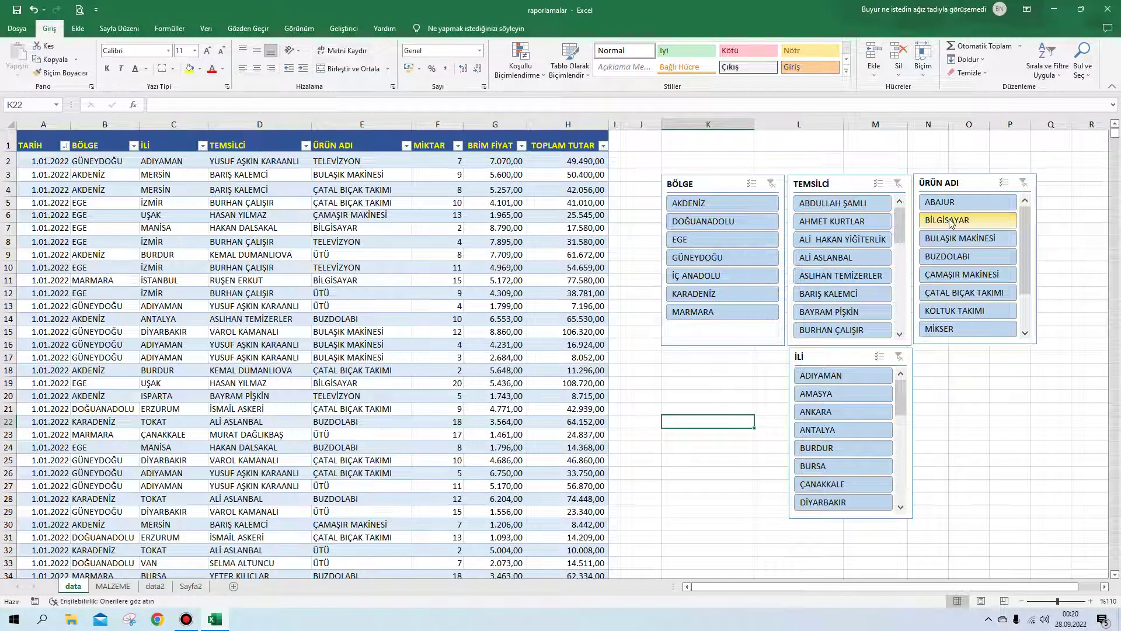
pyautogui.click(950, 222)
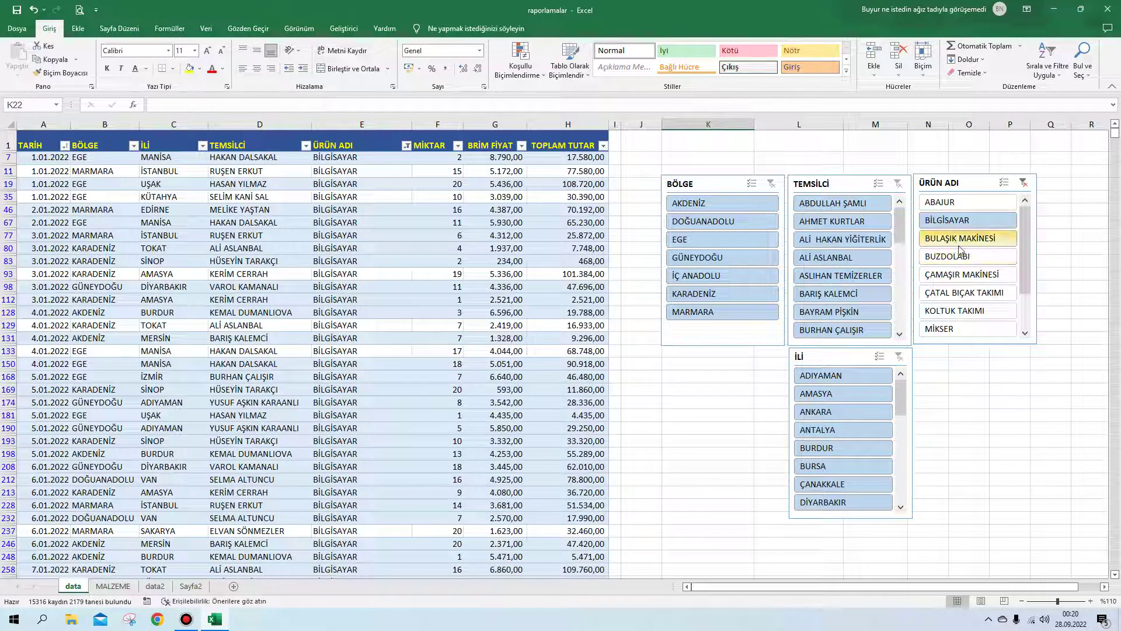
pyautogui.keyDown('ctrl'); pyautogui.click(958, 246); pyautogui.keyUp('ctrl')
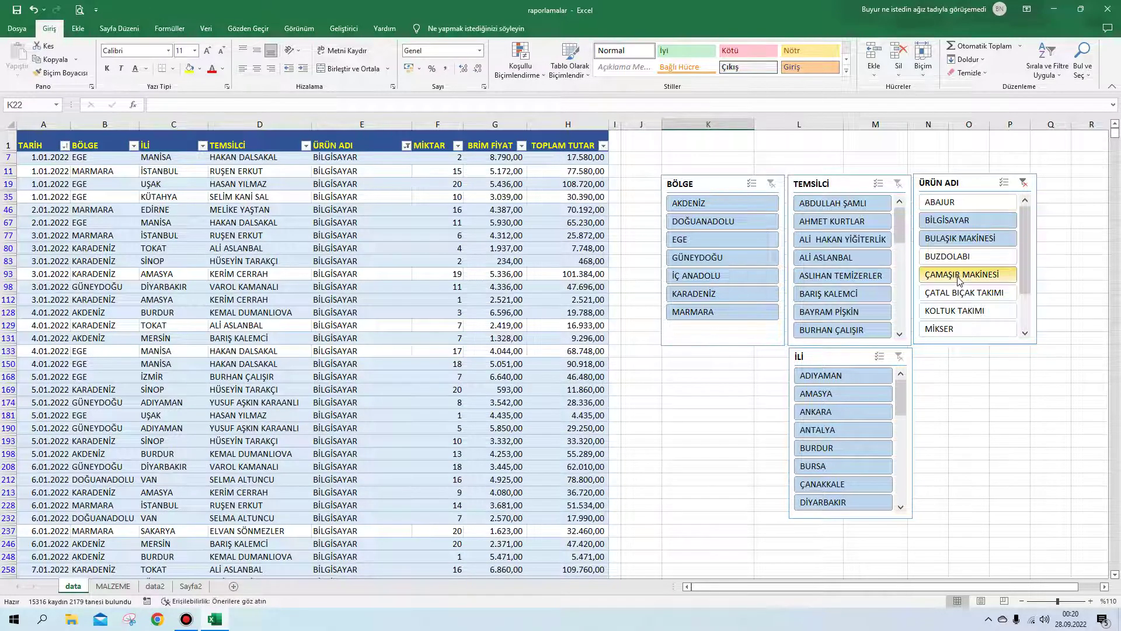
pyautogui.keyDown('ctrl'); pyautogui.click(959, 275); pyautogui.keyUp('ctrl')
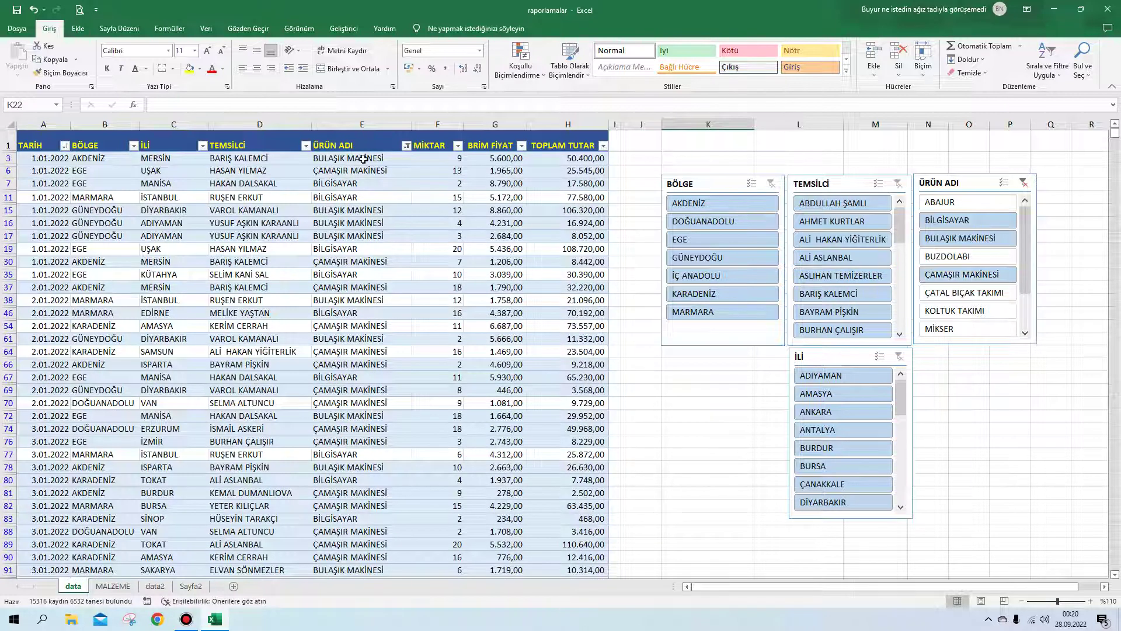
# Check a few filtered product cells, then clear the ÜRÜN ADI slicer
pyautogui.click(363, 159)
pyautogui.click(358, 171)
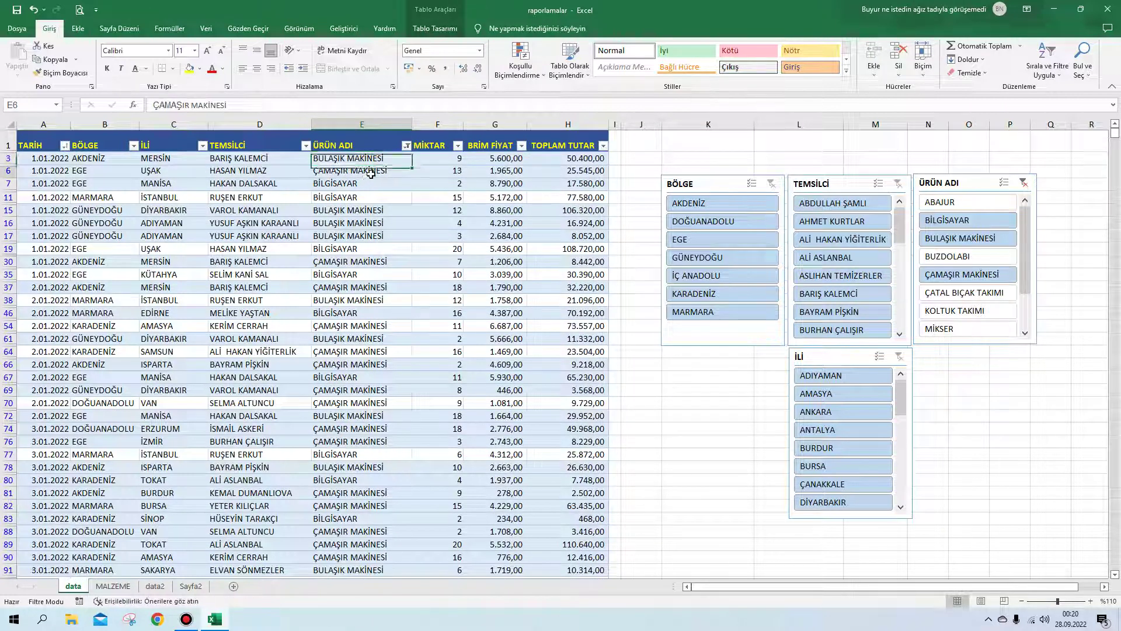
pyautogui.click(354, 180)
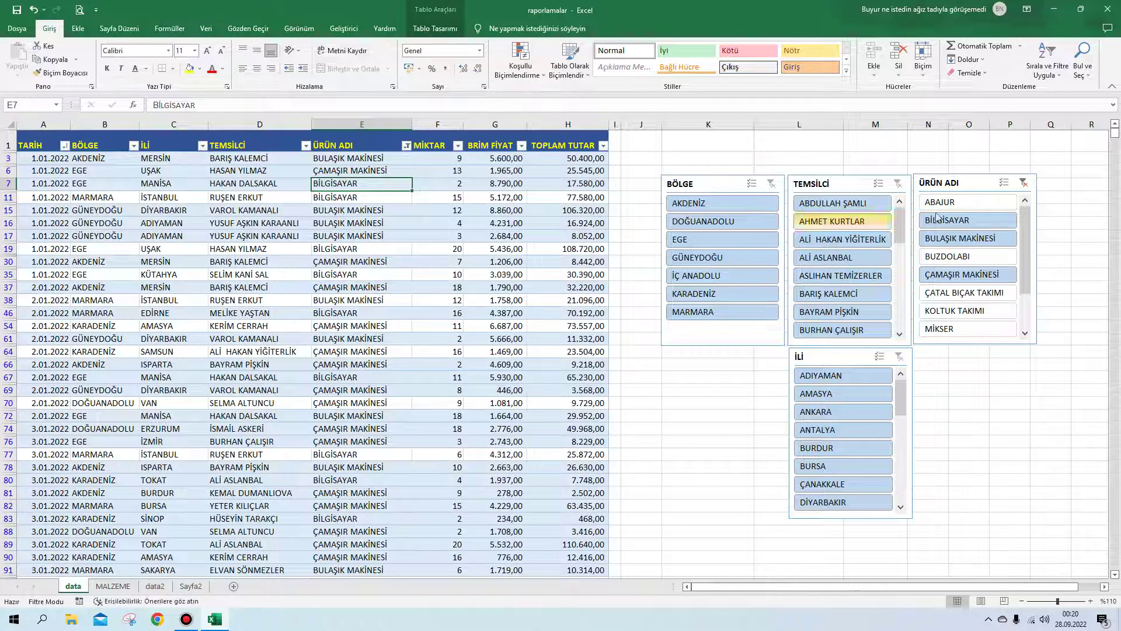
pyautogui.click(1024, 182)
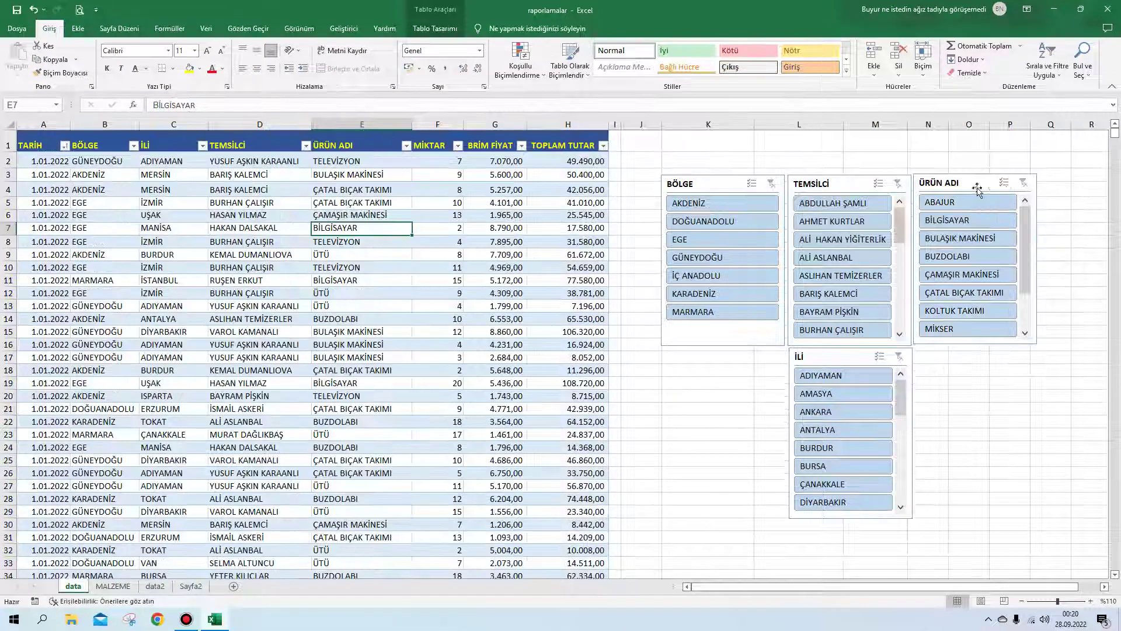
# Apply a TARİH 'Arasında' date filter from 01.03.2022 to 30.06.2022
pyautogui.click(65, 146)
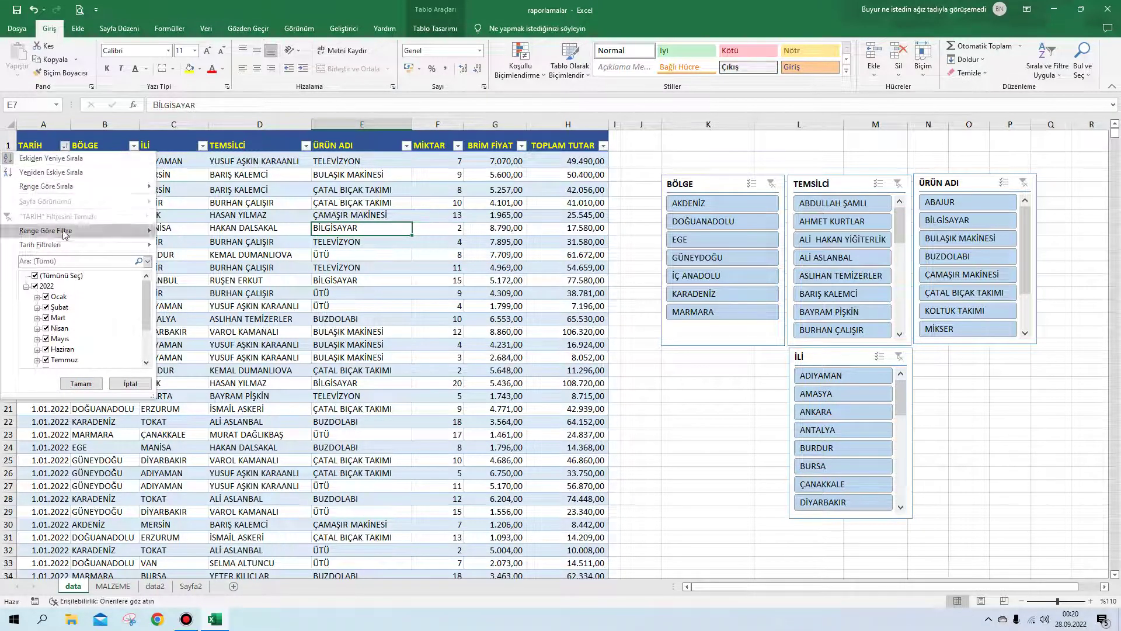
pyautogui.moveTo(52, 244)
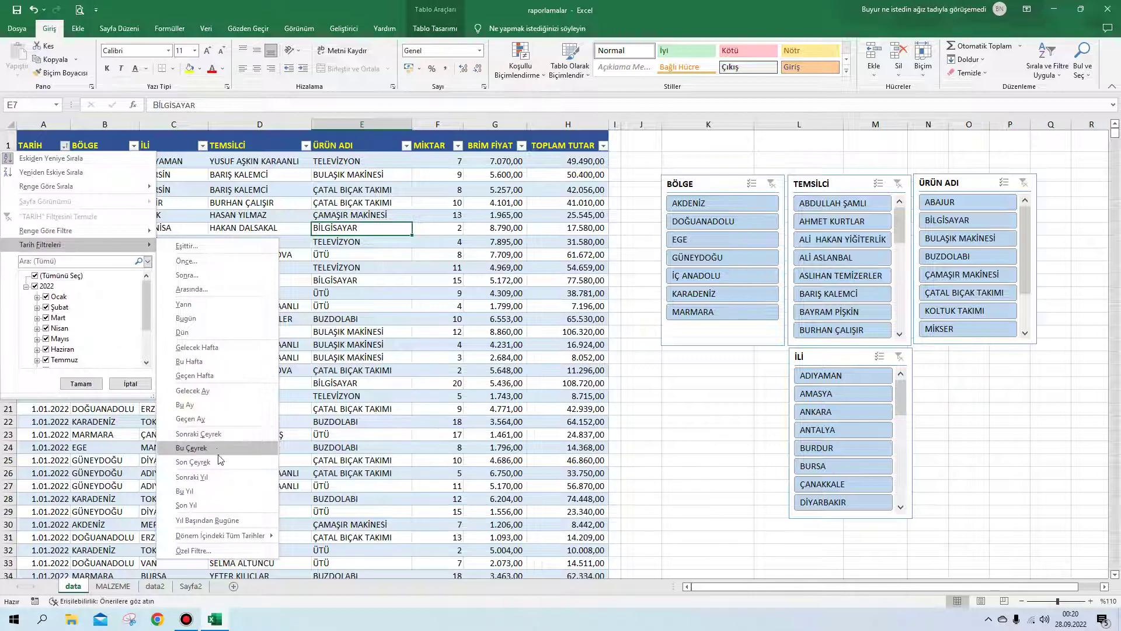
pyautogui.click(203, 290)
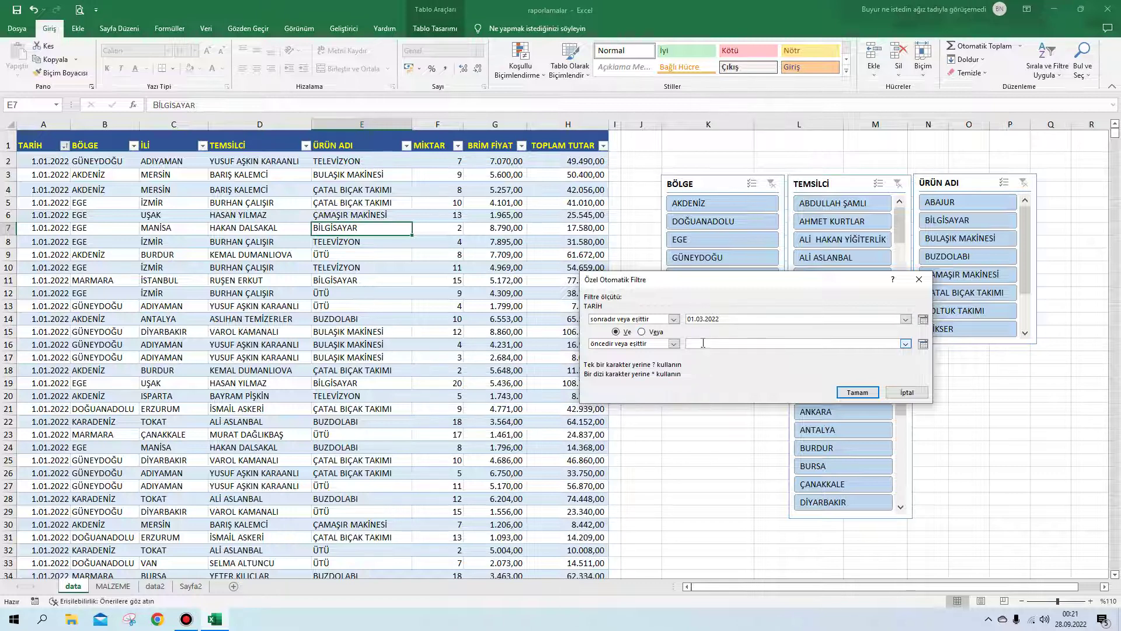
pyautogui.write('30.06.2022')
pyautogui.click(857, 392)
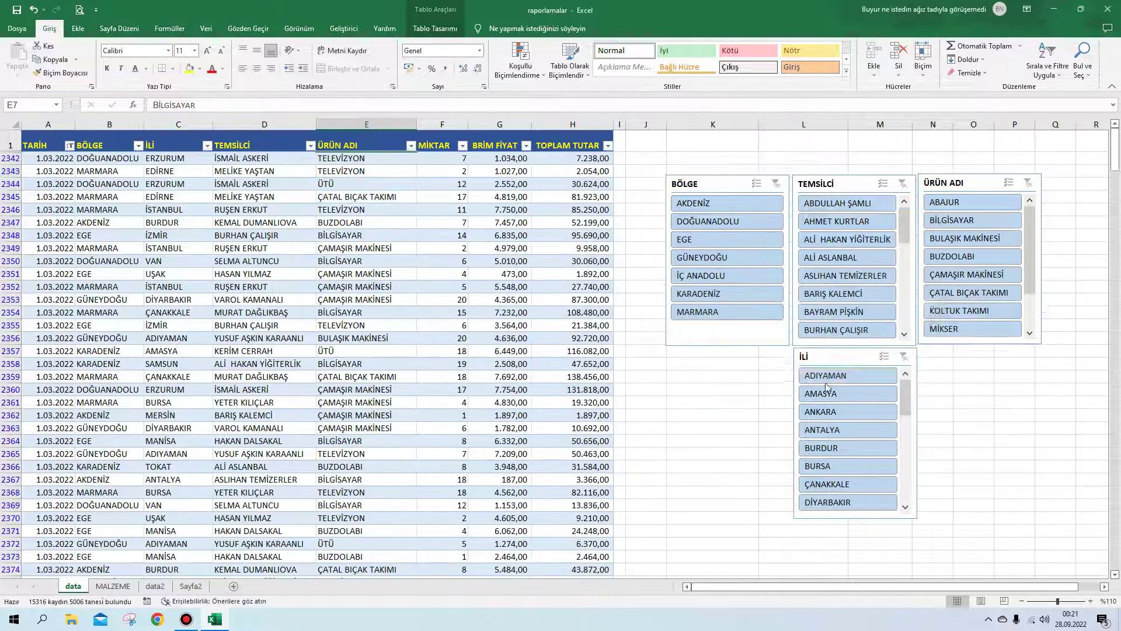
pyautogui.click(54, 162)
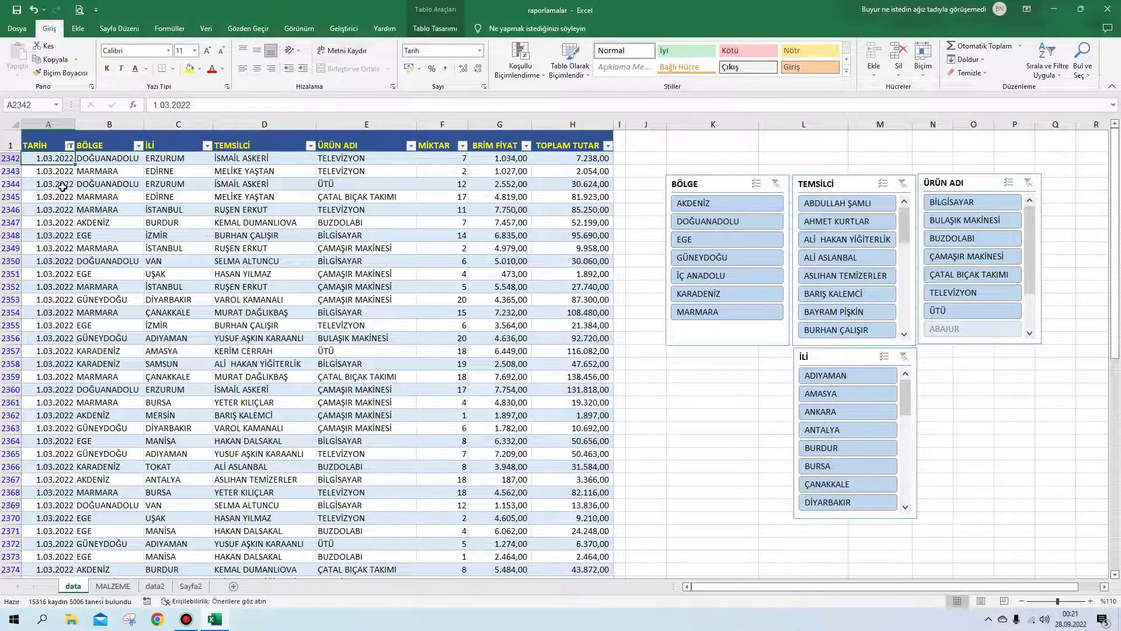
pyautogui.scroll(-3, 64, 181)
pyautogui.scroll(-6, 72, 229)
pyautogui.scroll(-8, 72, 229)
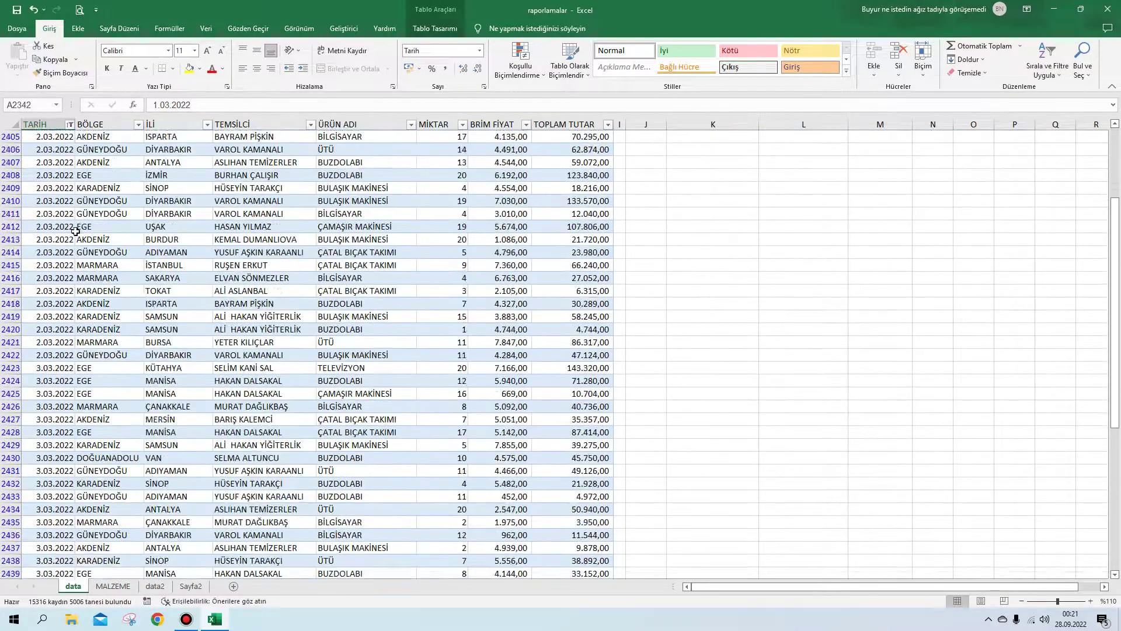
pyautogui.scroll(-8, 74, 226)
pyautogui.press('pagedown')
pyautogui.press('pagedown')
pyautogui.press('pagedown')
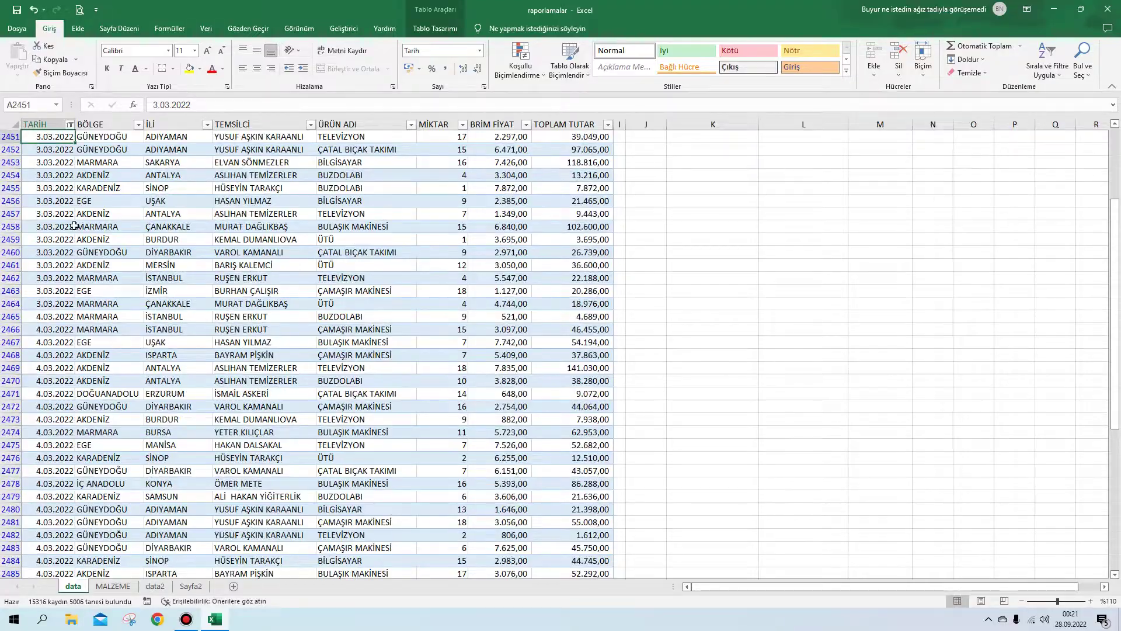
pyautogui.press('pagedown')
pyautogui.press('pagedown')
pyautogui.press('pagedown')
pyautogui.press('pagedown')
pyautogui.press('pagedown')
pyautogui.press('pagedown')
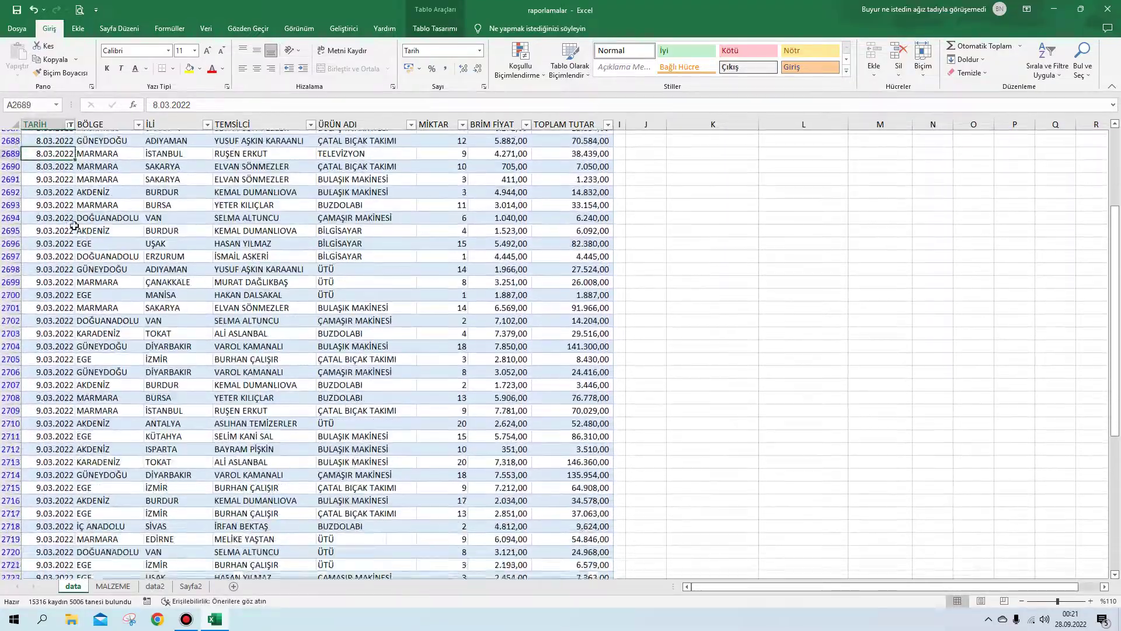
pyautogui.press('pagedown')
pyautogui.press('pagedown')
pyautogui.press('pagedown')
pyautogui.press('pagedown')
pyautogui.press('pagedown')
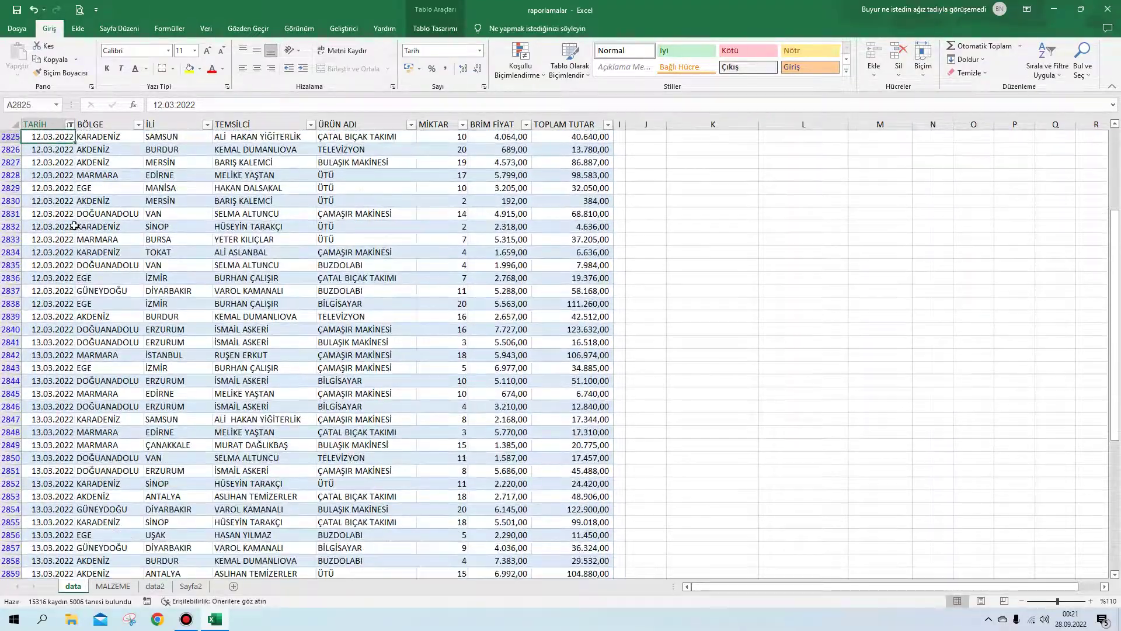
pyautogui.press('pagedown')
pyautogui.press('pagedown')
pyautogui.press('pagedown')
pyautogui.press('pagedown')
pyautogui.press('pagedown')
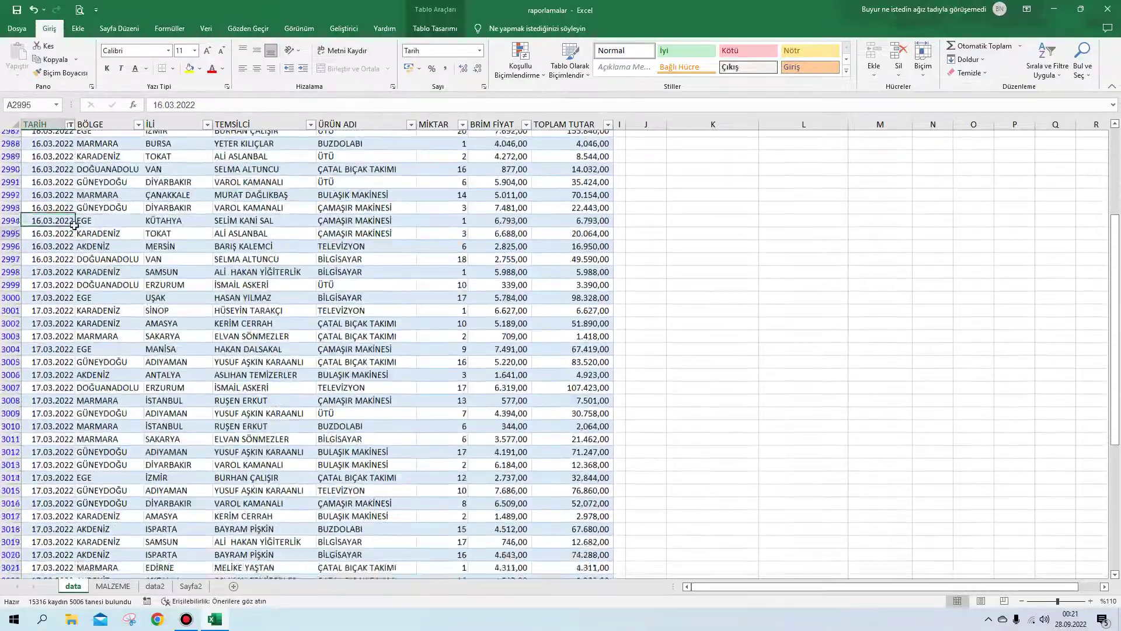
pyautogui.press('pagedown')
pyautogui.press('pagedown')
pyautogui.press('pagedown')
pyautogui.press('pagedown')
pyautogui.press('pagedown')
pyautogui.press('pagedown')
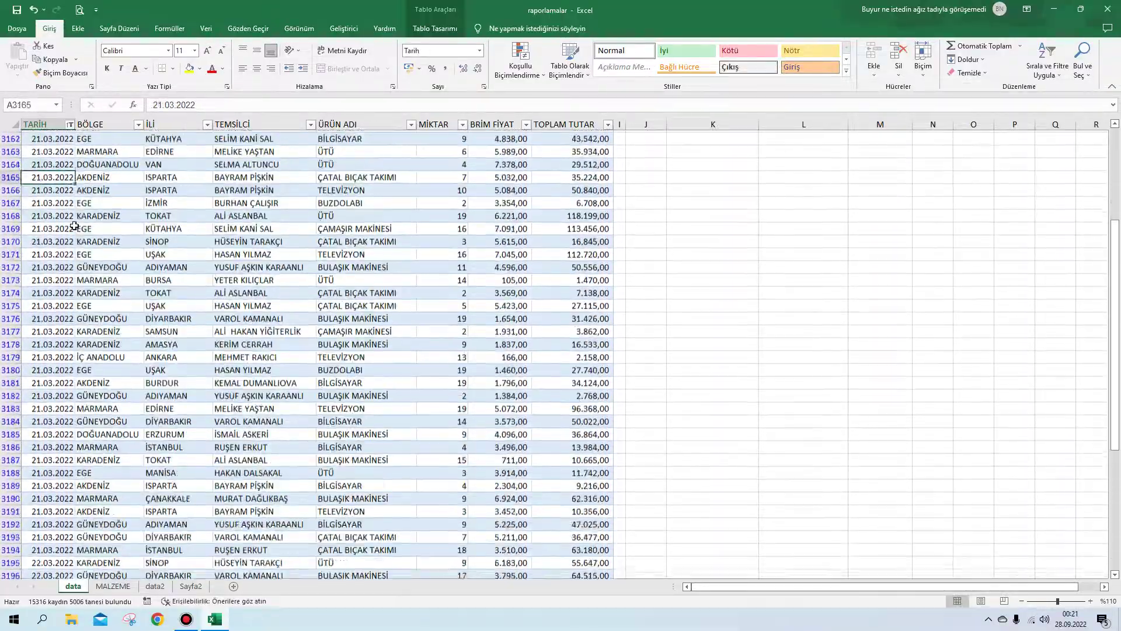
pyautogui.press('pagedown')
pyautogui.press('pagedown')
pyautogui.press('pagedown')
pyautogui.press('pagedown')
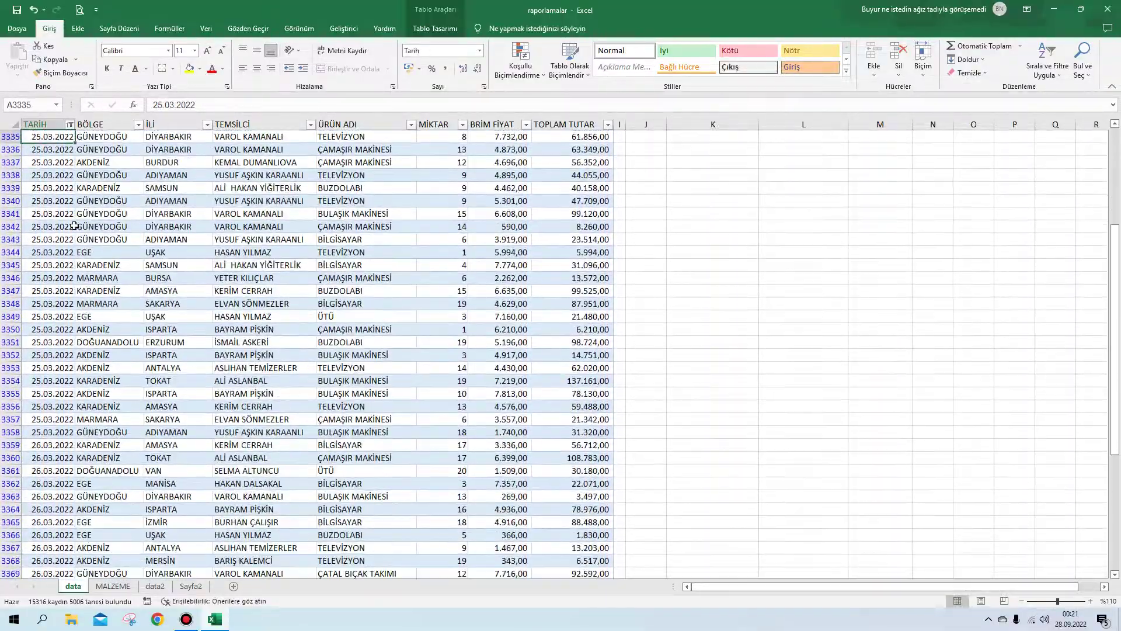
pyautogui.press('pagedown')
pyautogui.press('pagedown')
pyautogui.press('pagedown')
pyautogui.press('pagedown')
pyautogui.press('pagedown')
pyautogui.press('pagedown')
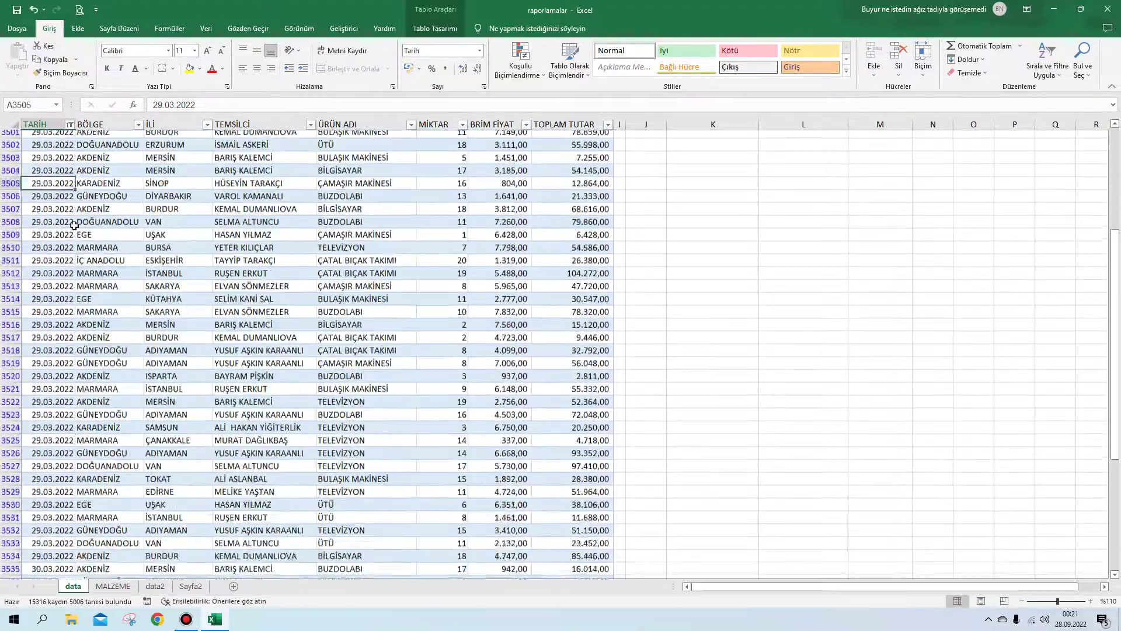
pyautogui.press('pagedown')
pyautogui.press('pagedown')
pyautogui.press('pagedown')
pyautogui.press('pagedown')
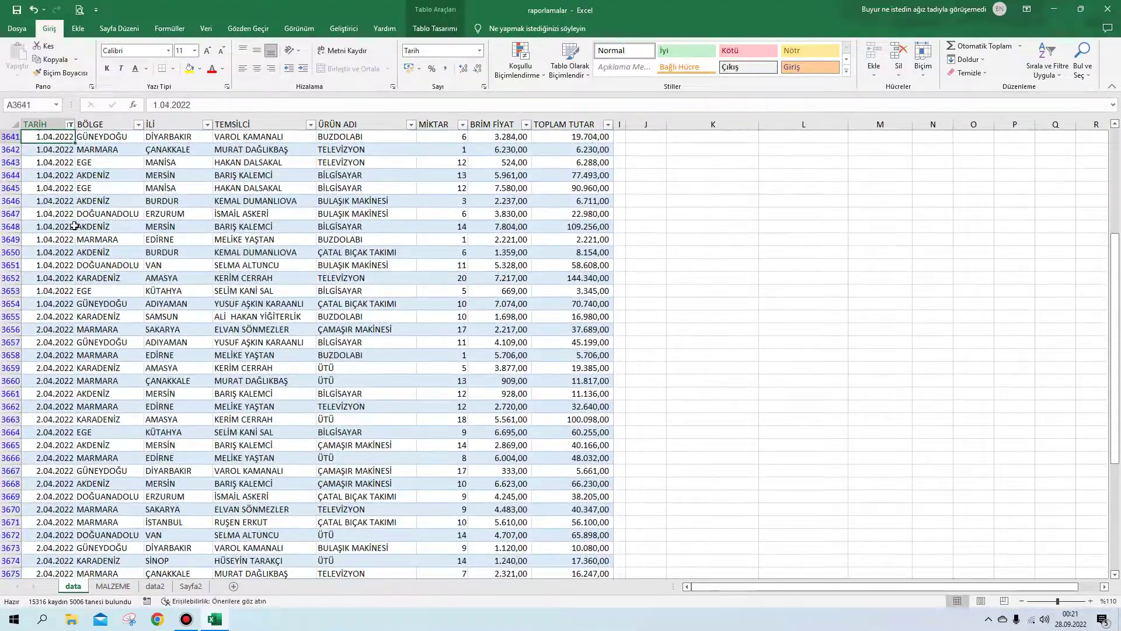
pyautogui.press('pagedown')
pyautogui.press('pagedown')
pyautogui.press('pagedown')
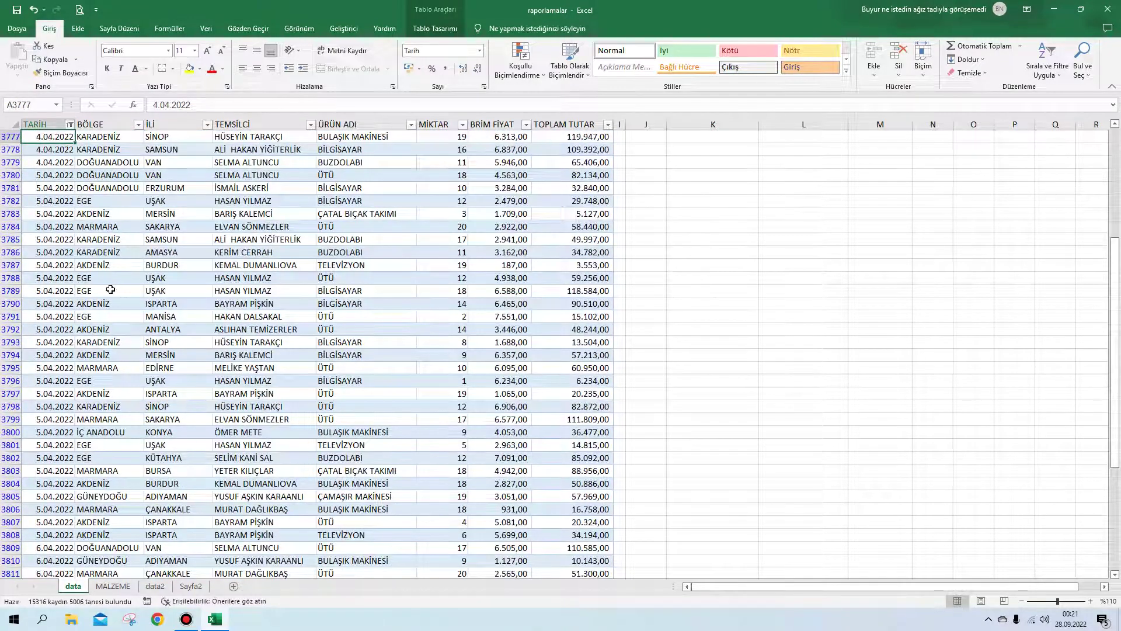
pyautogui.click(111, 291)
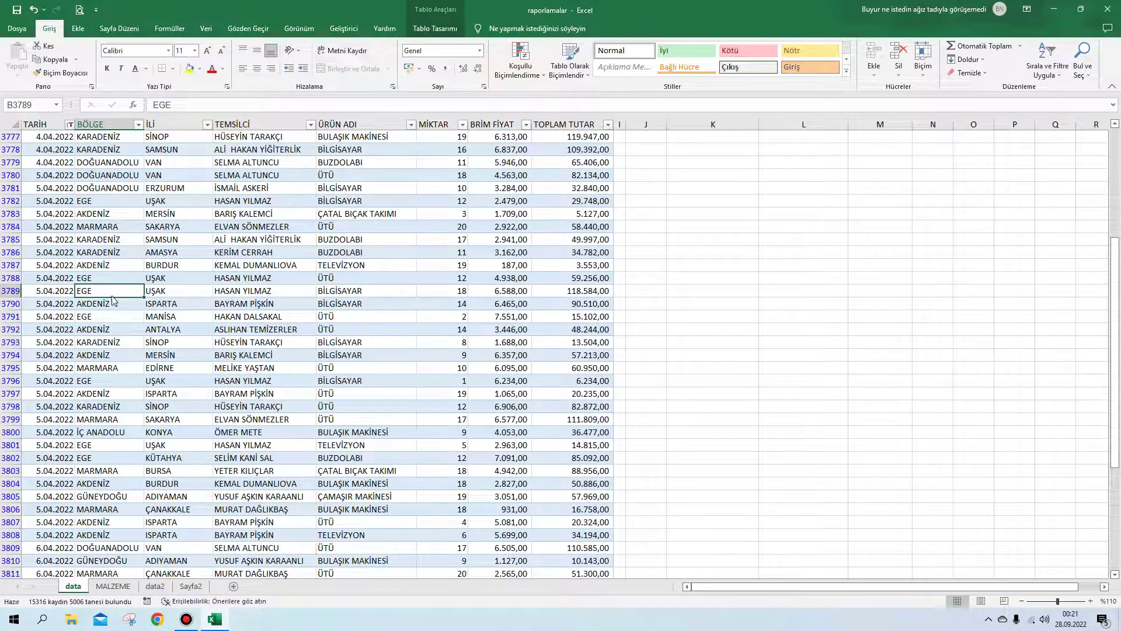
pyautogui.hotkey('ctrl', 'Down')
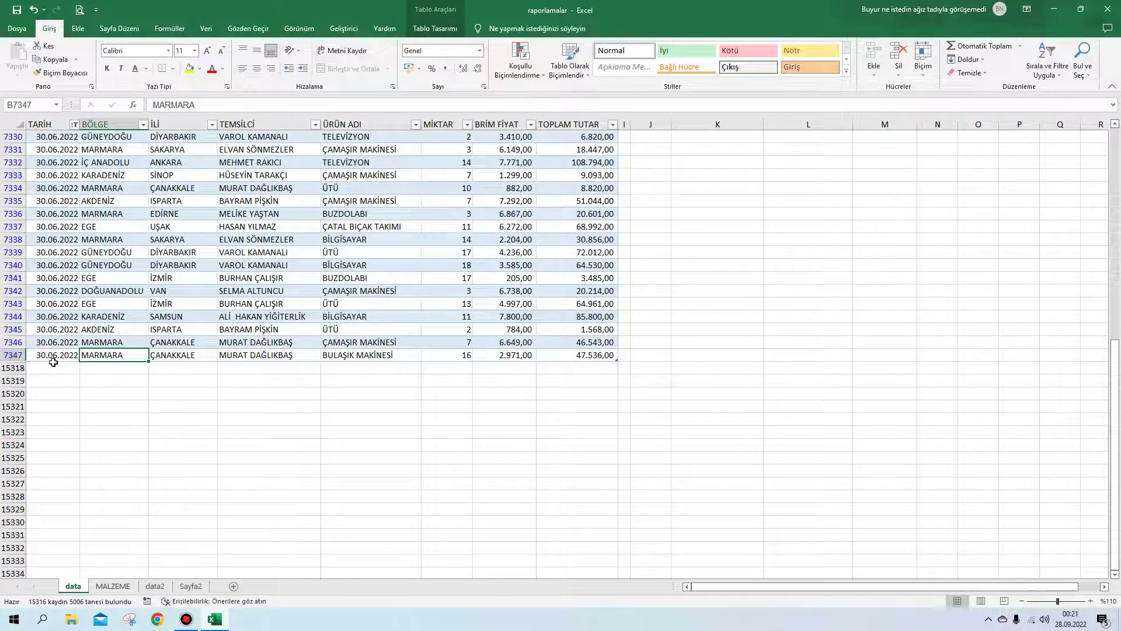
pyautogui.click(51, 357)
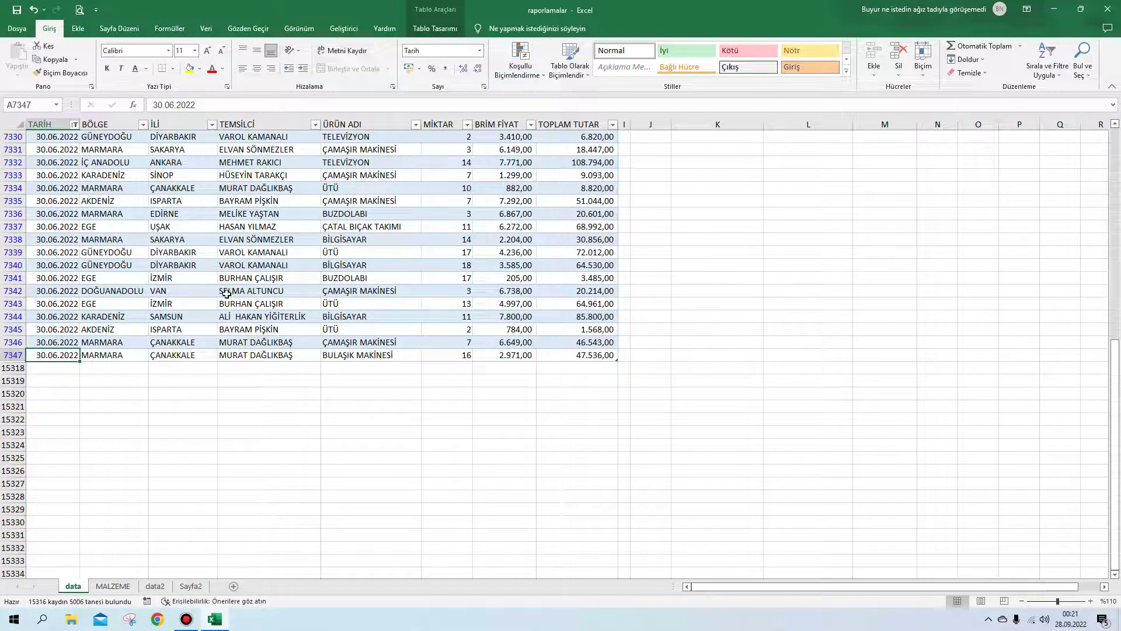
pyautogui.click(268, 263)
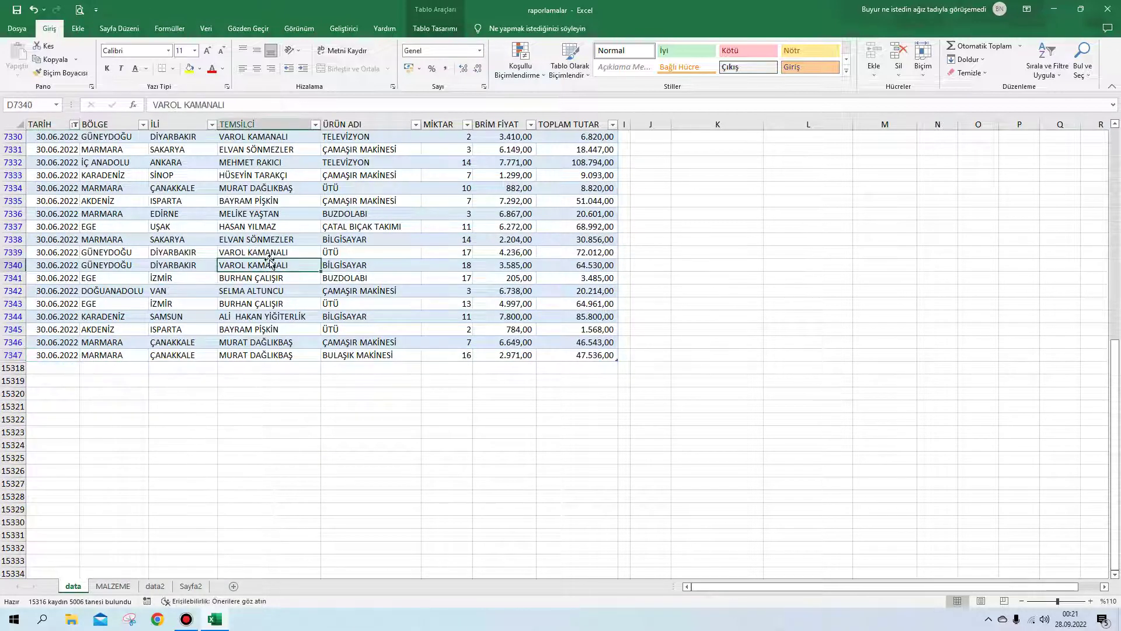
pyautogui.hotkey('ctrl', 'Up')
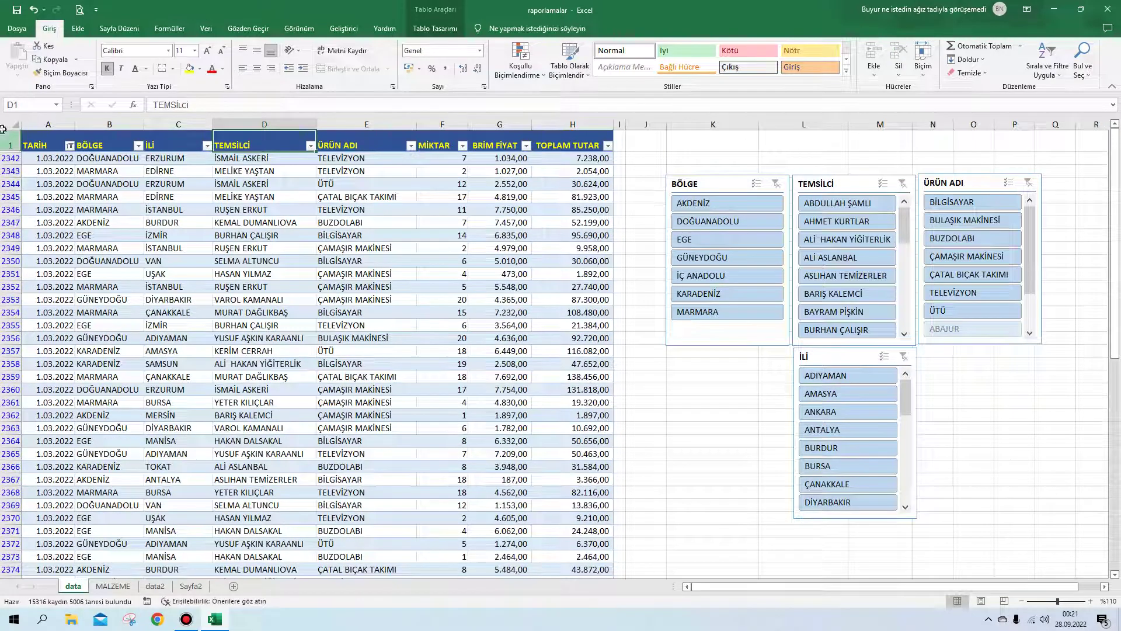
pyautogui.click(94, 183)
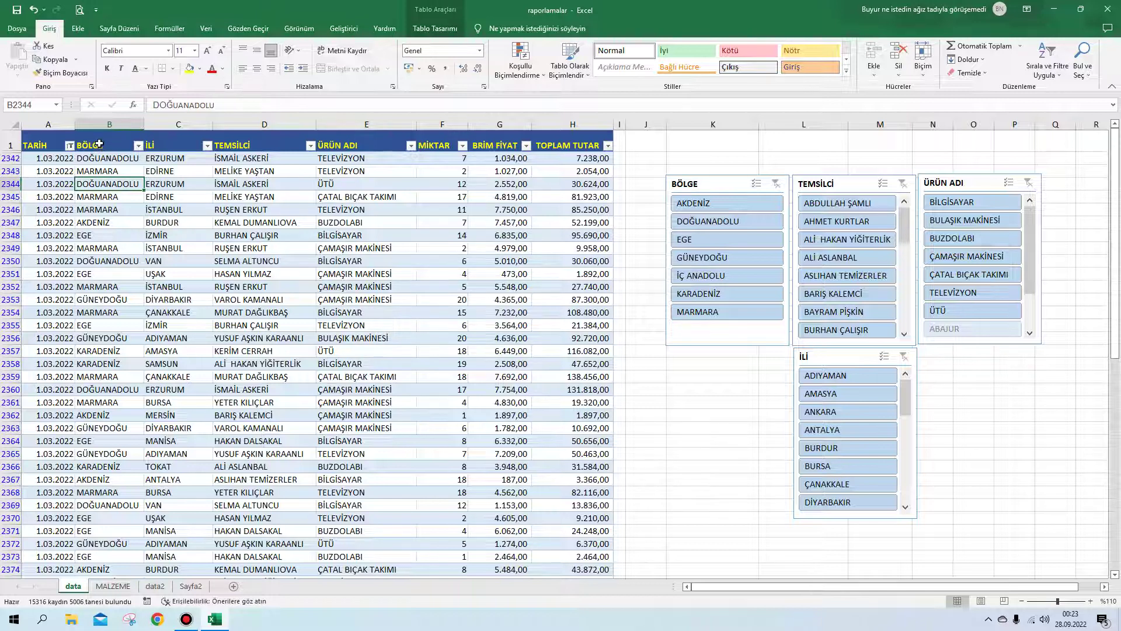
# Select the BÖLGE through ÜRÜN ADI header cells B1:E1
pyautogui.moveTo(100, 148); pyautogui.dragTo(366, 146)
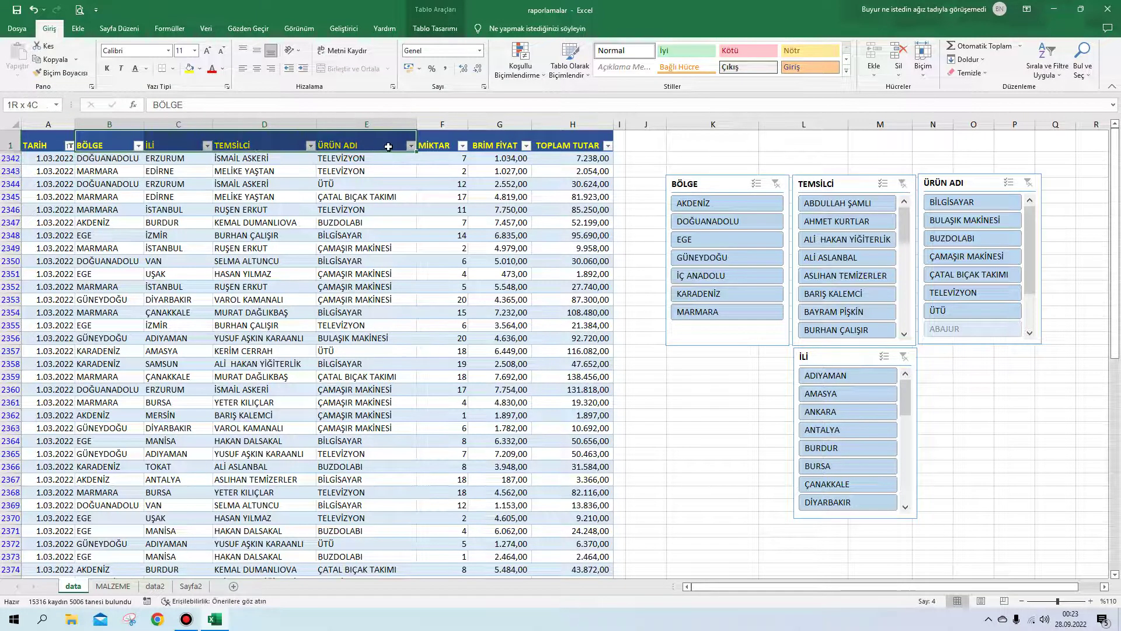
pyautogui.click(138, 147)
pyautogui.click(180, 179)
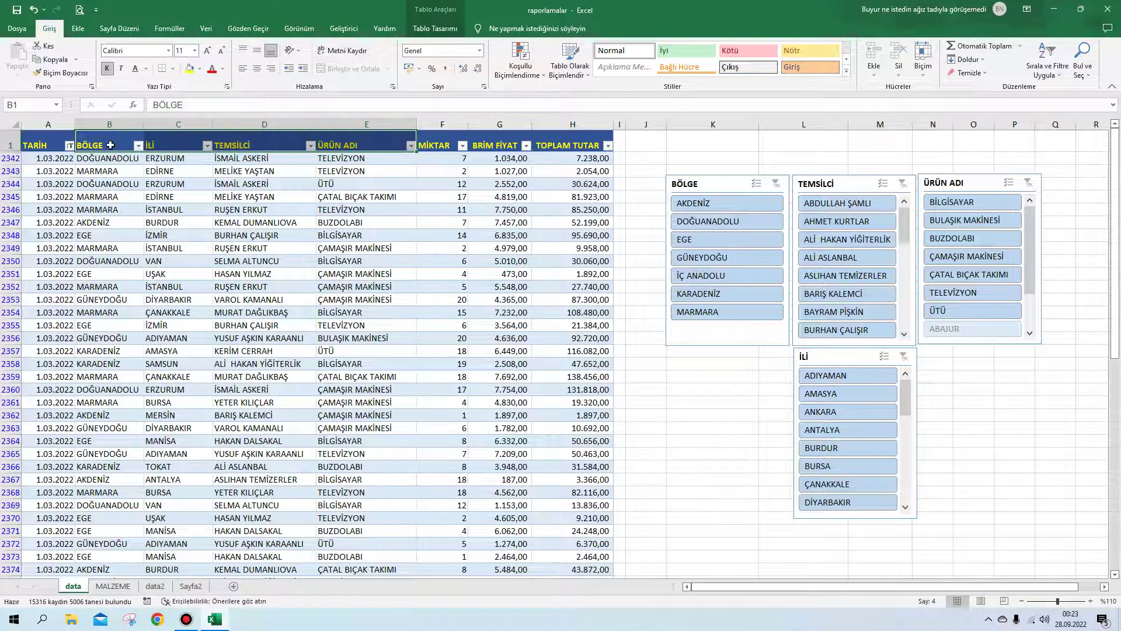
pyautogui.moveTo(111, 146); pyautogui.dragTo(368, 145)
pyautogui.moveTo(368, 145); pyautogui.dragTo(368, 145)
# Clear the TARİH date filter so all records from 1.01.2022 show again
pyautogui.click(308, 259)
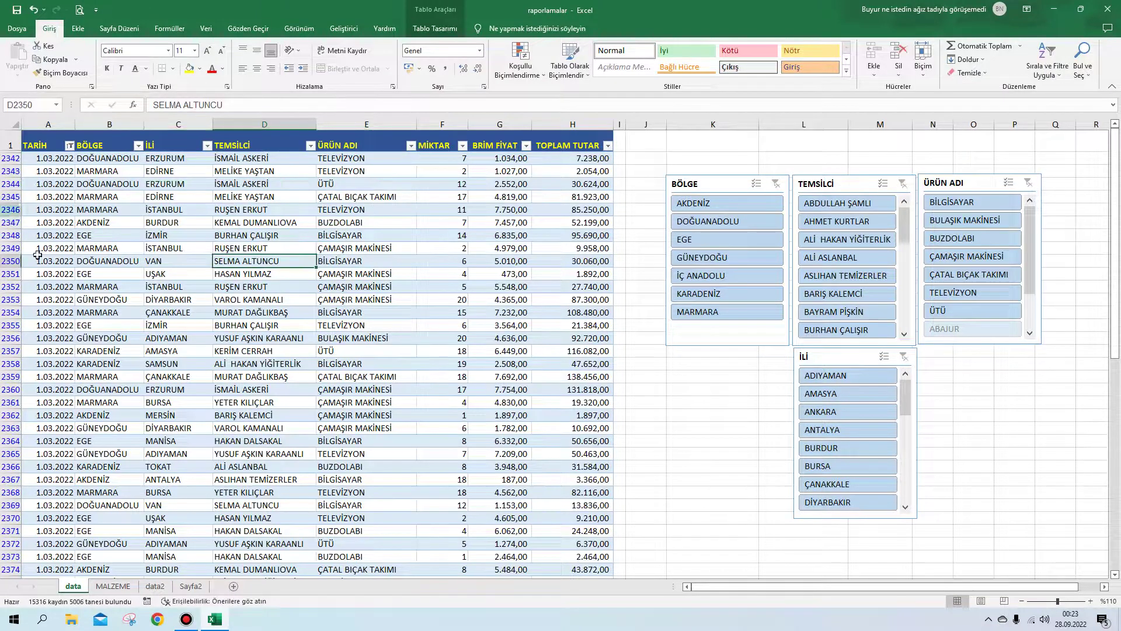
pyautogui.click(69, 151)
pyautogui.click(59, 220)
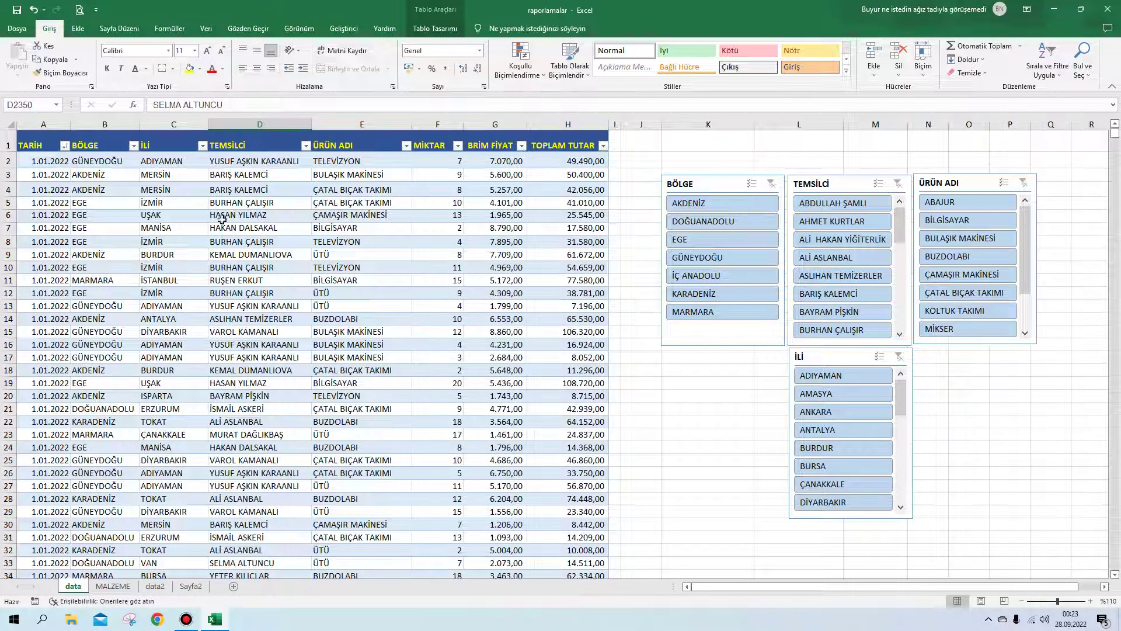
# Switch to the data2 sheet and select a cell in its table
pyautogui.click(161, 586)
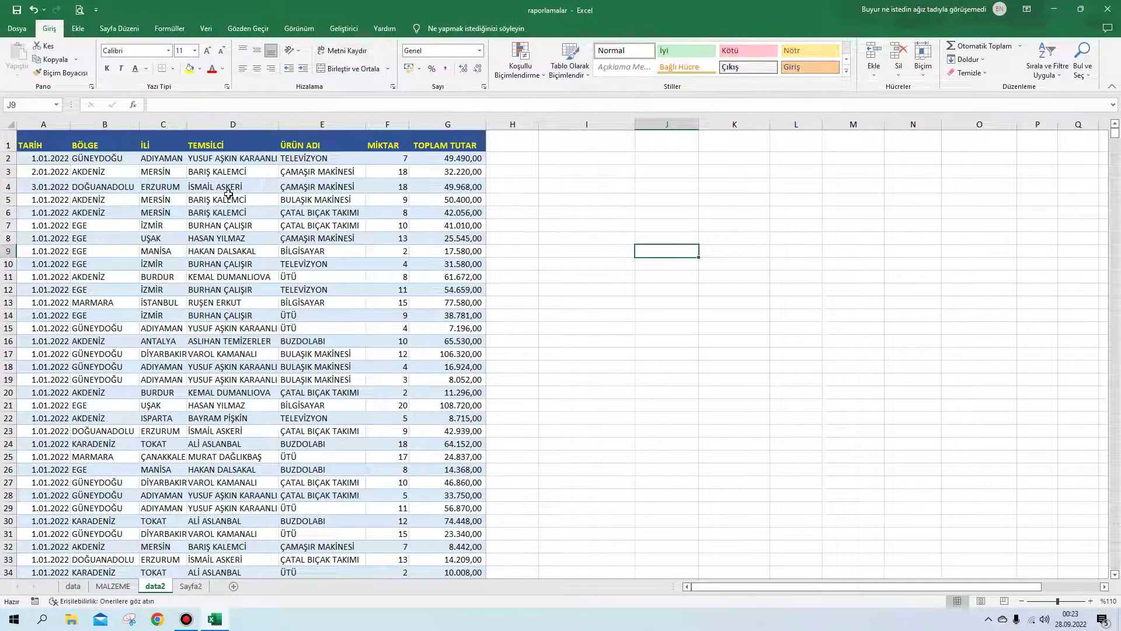
pyautogui.click(242, 202)
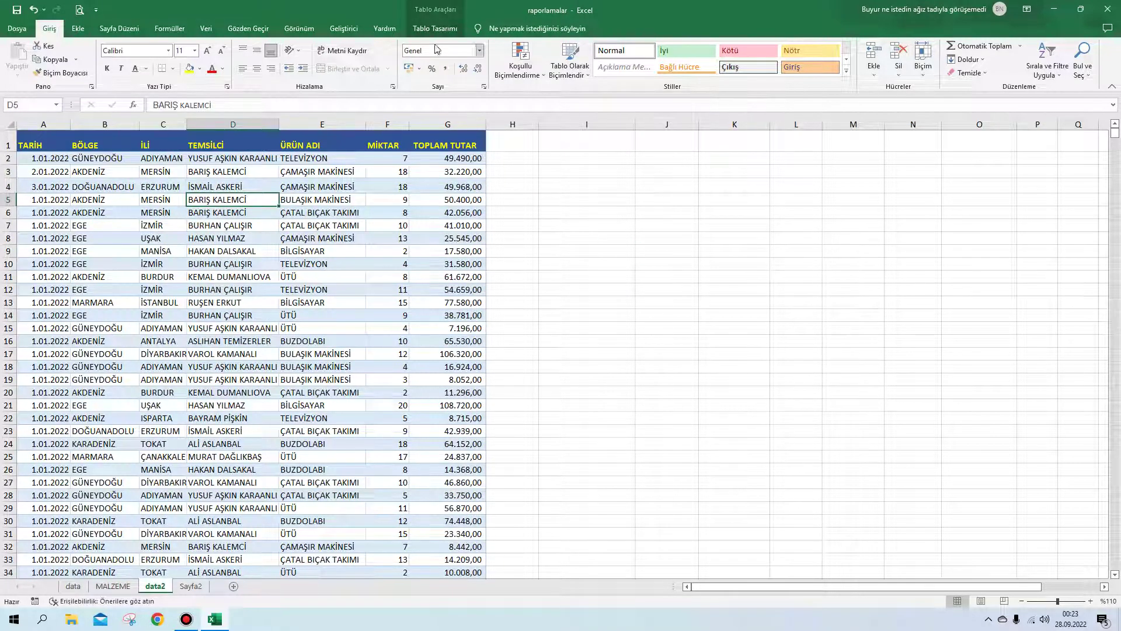
pyautogui.click(205, 215)
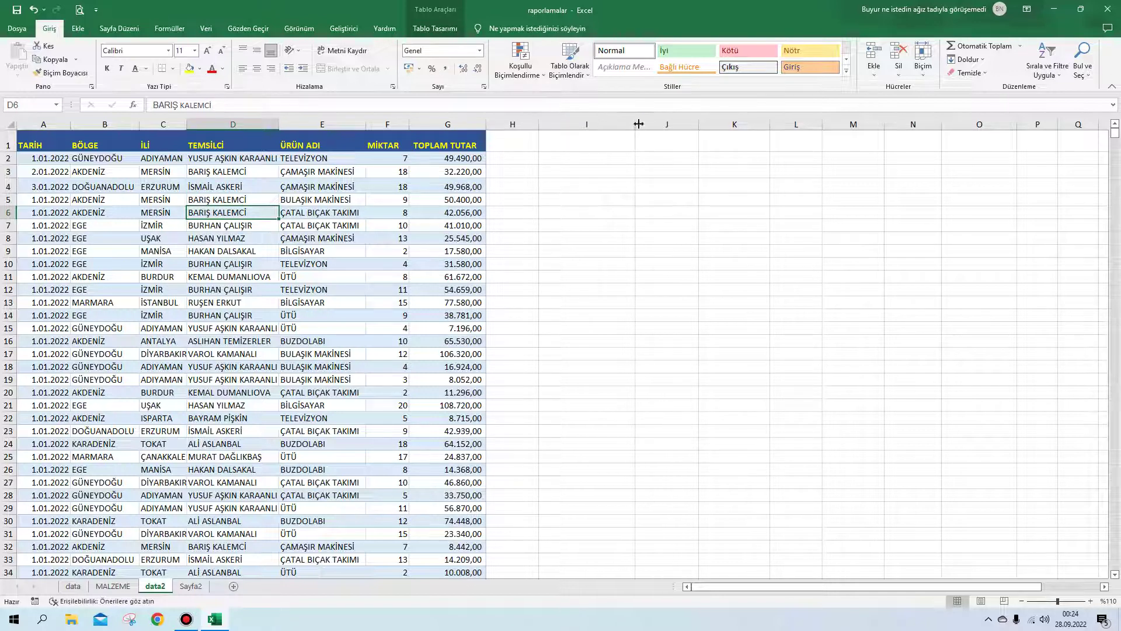
# Narrow columns I, K and O, then select the B1:E1 headers
pyautogui.moveTo(635, 125); pyautogui.dragTo(602, 127)
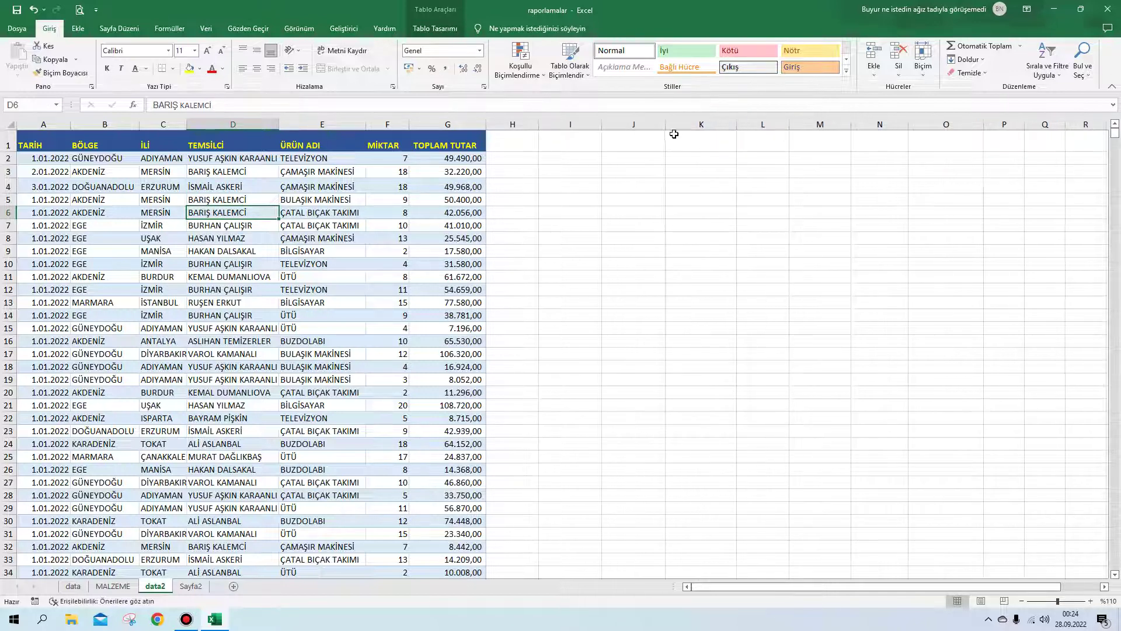
pyautogui.moveTo(737, 124); pyautogui.dragTo(728, 124)
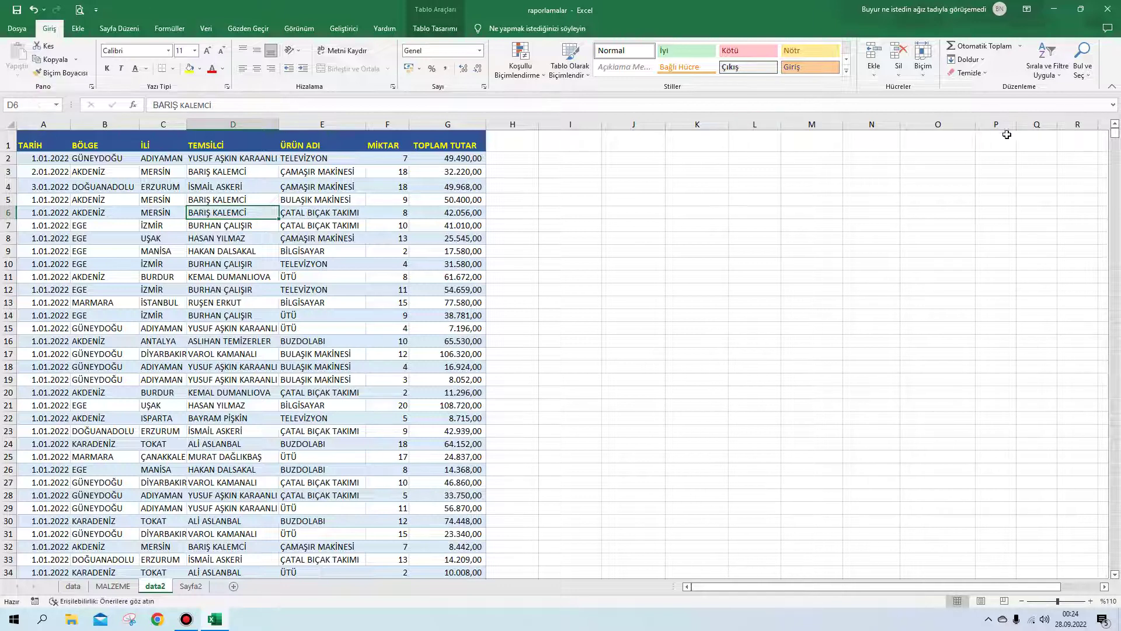
pyautogui.moveTo(975, 124); pyautogui.dragTo(958, 124)
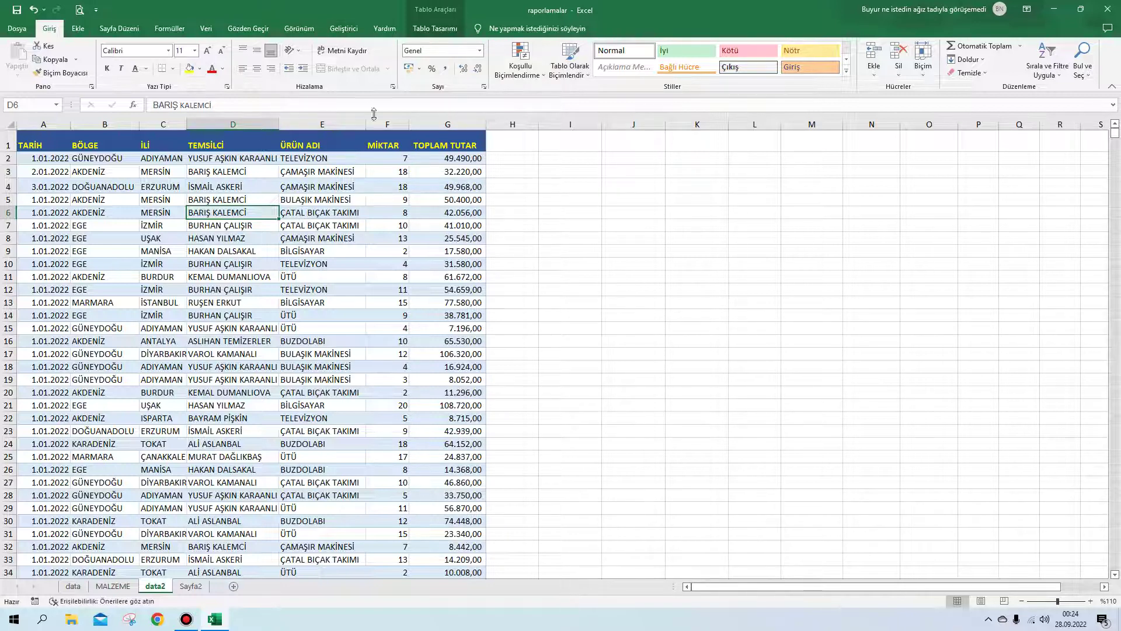
pyautogui.moveTo(111, 145); pyautogui.dragTo(341, 148)
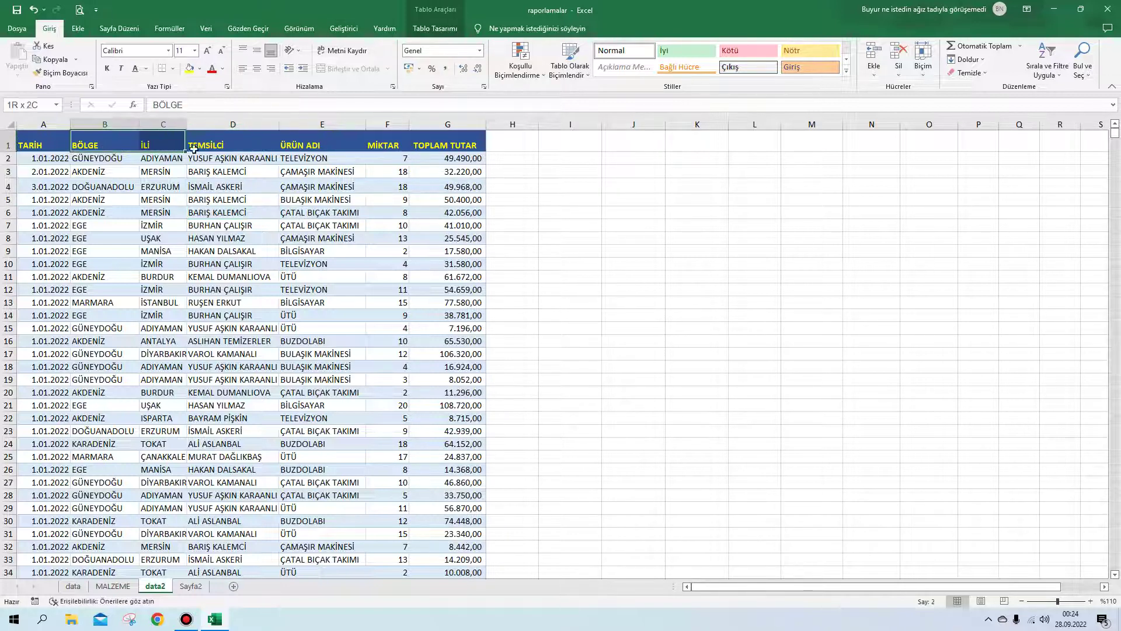
# Copy the BÖLGE, İLİ, TEMSİLCİ and ÜRÜN ADI headers from B1:E1 into I1:L1
pyautogui.rightClick(342, 148)
pyautogui.click(355, 181)
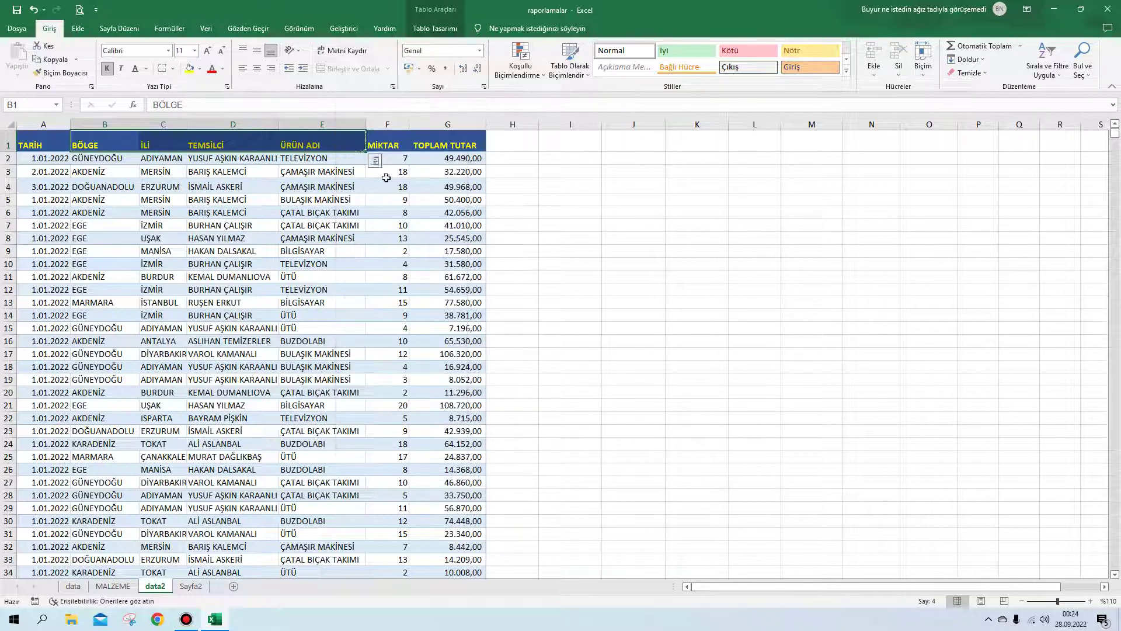
pyautogui.click(585, 143)
pyautogui.rightClick(587, 145)
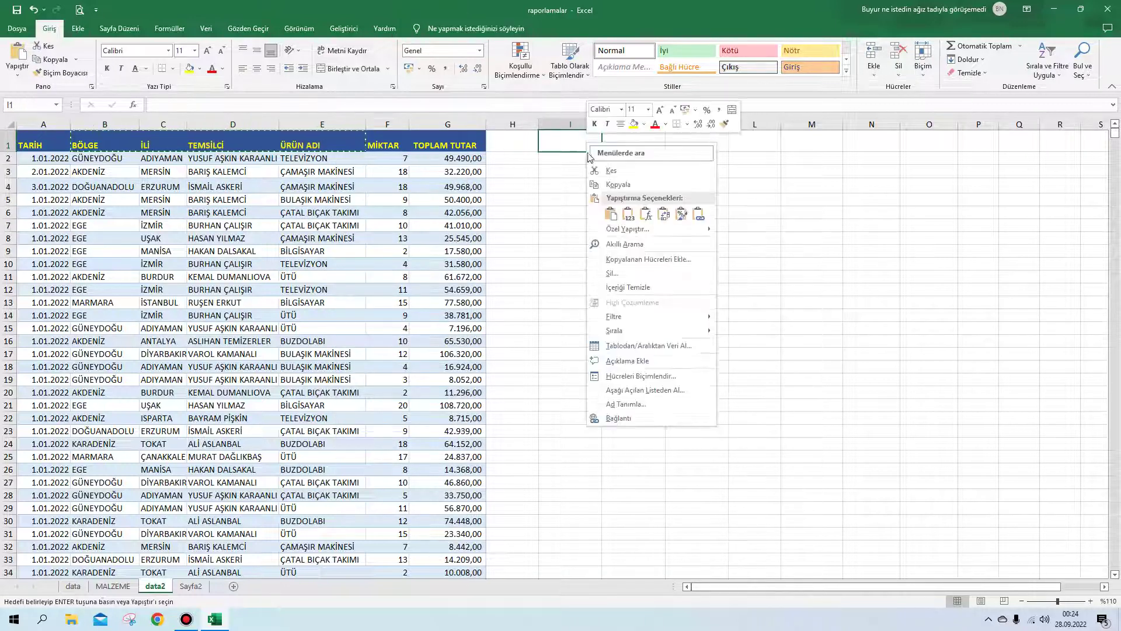
pyautogui.click(610, 216)
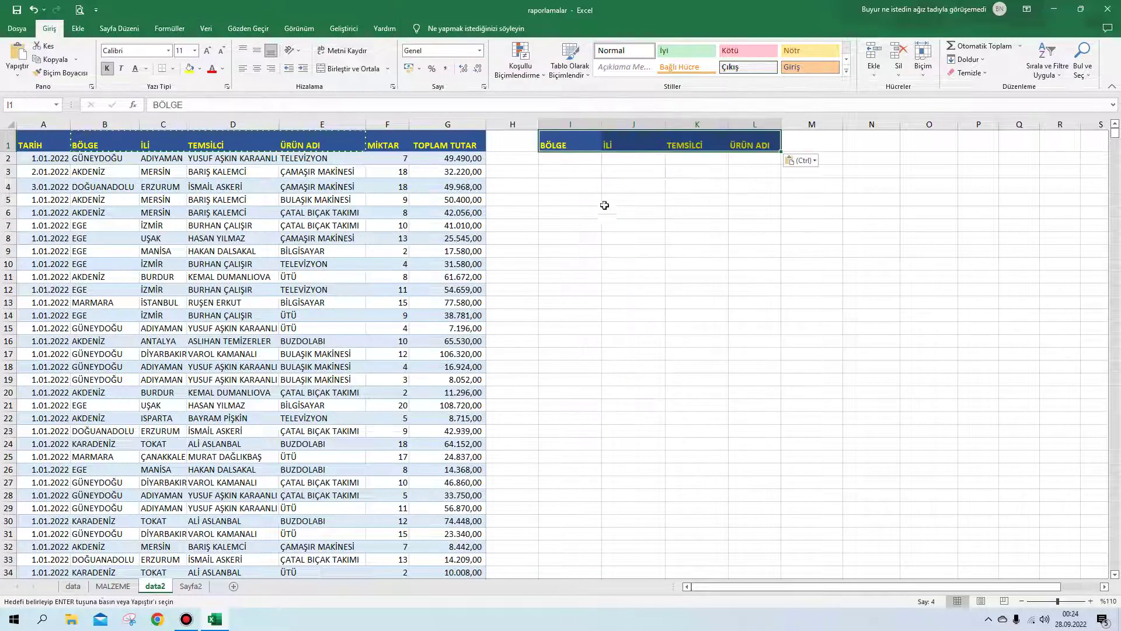
pyautogui.moveTo(588, 148); pyautogui.dragTo(735, 154)
pyautogui.click(580, 157)
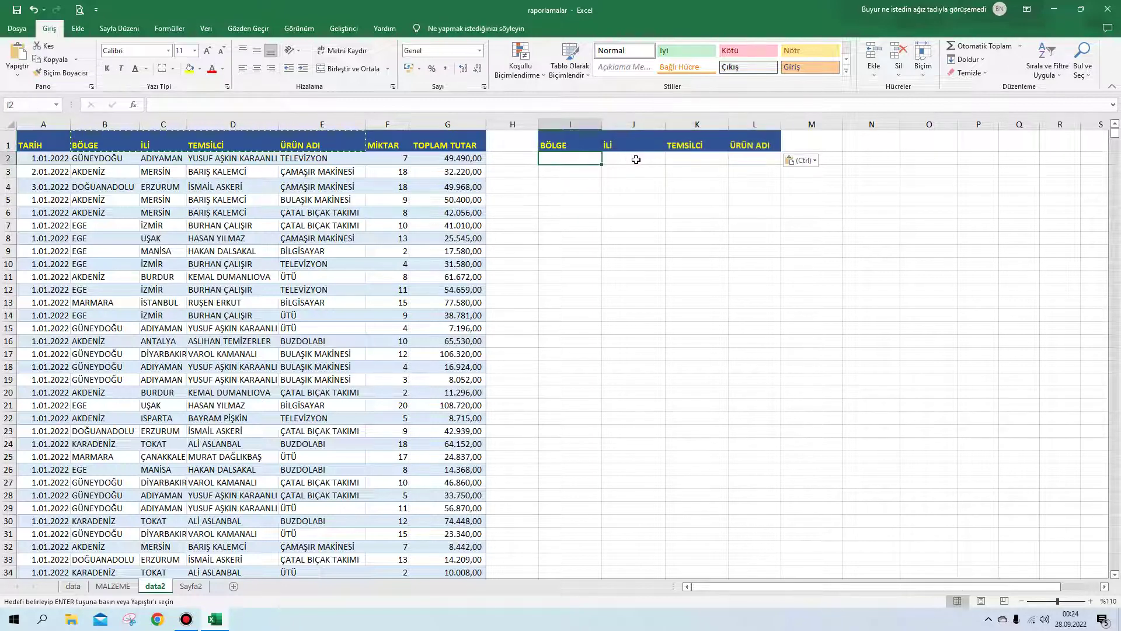
pyautogui.click(637, 158)
pyautogui.click(690, 158)
pyautogui.click(753, 158)
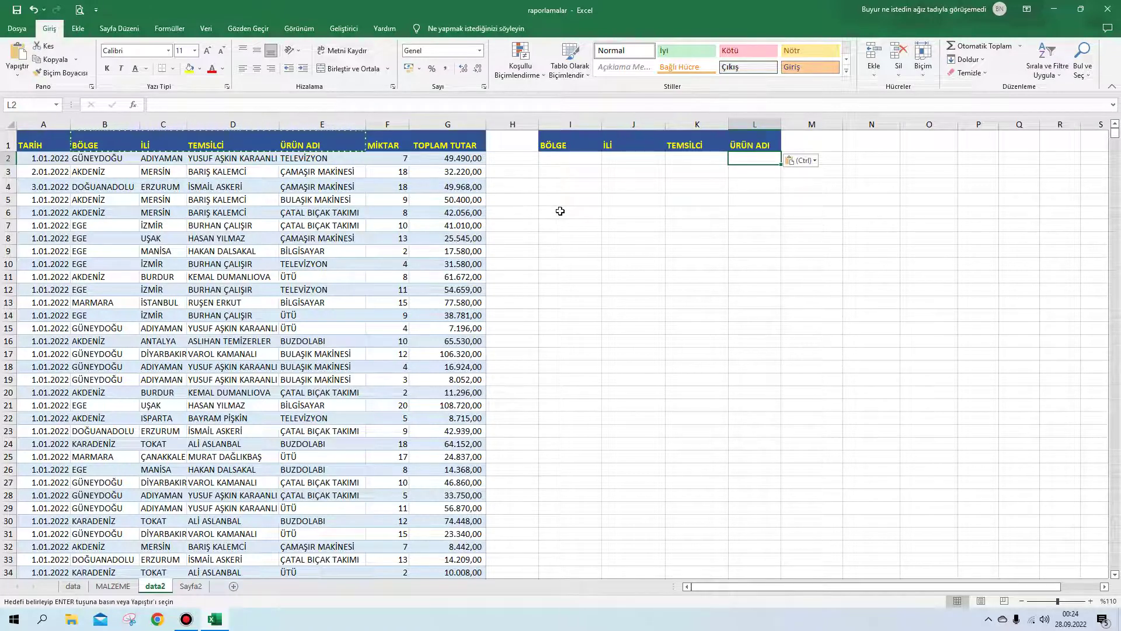
pyautogui.press('Escape')
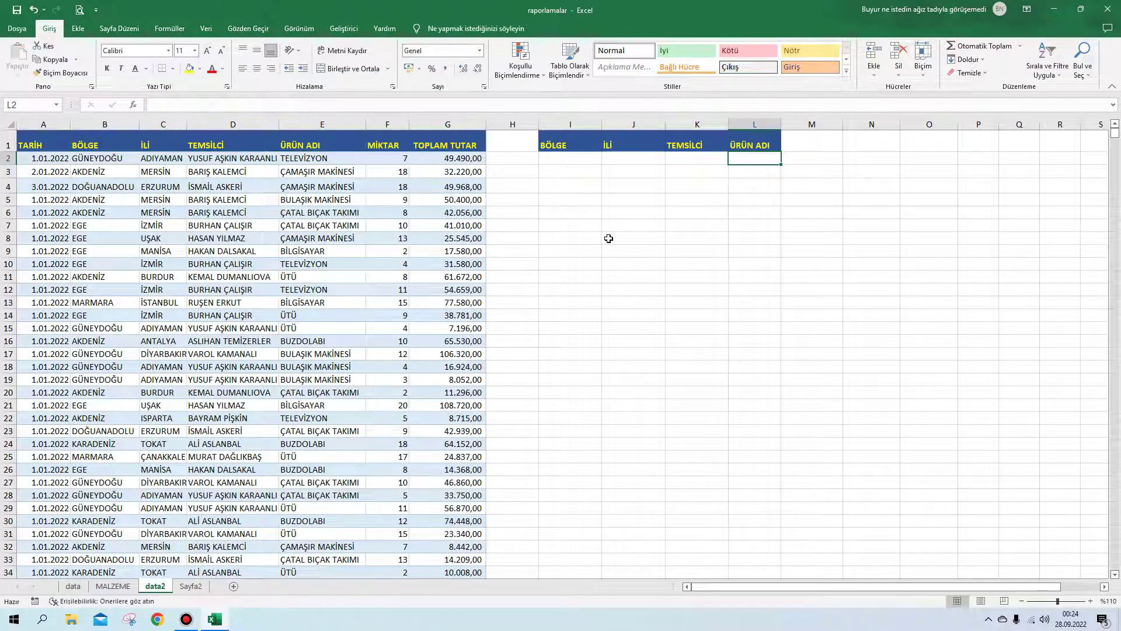
pyautogui.click(583, 238)
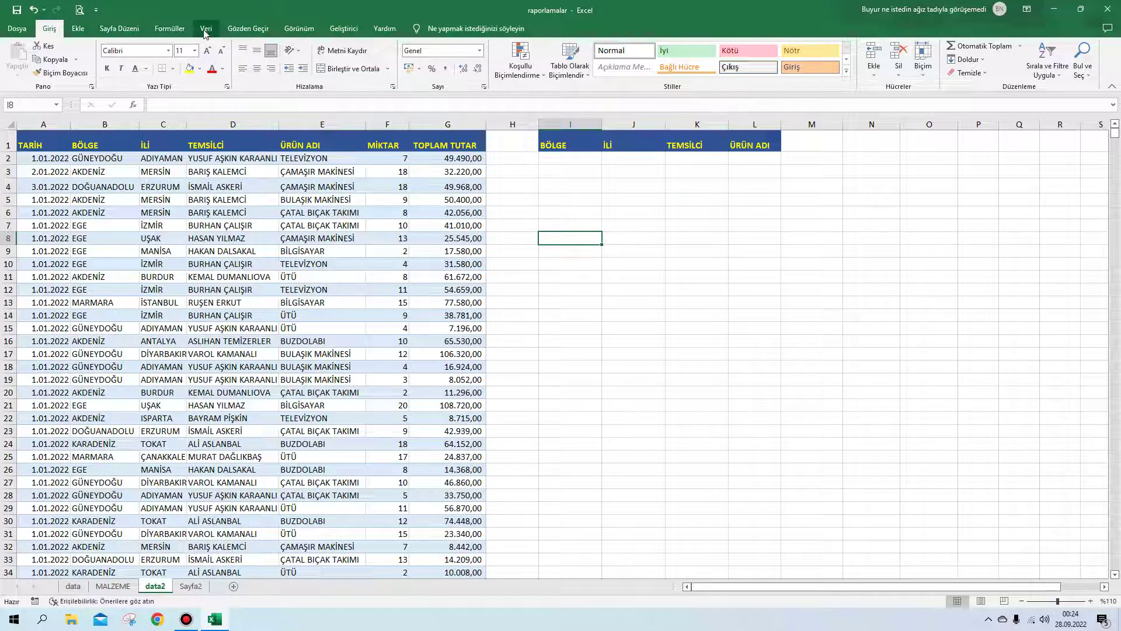
# Start a Gelişmiş (Advanced) filter from the Veri tab set to 'Başka bir yere kopyala'
pyautogui.click(206, 30)
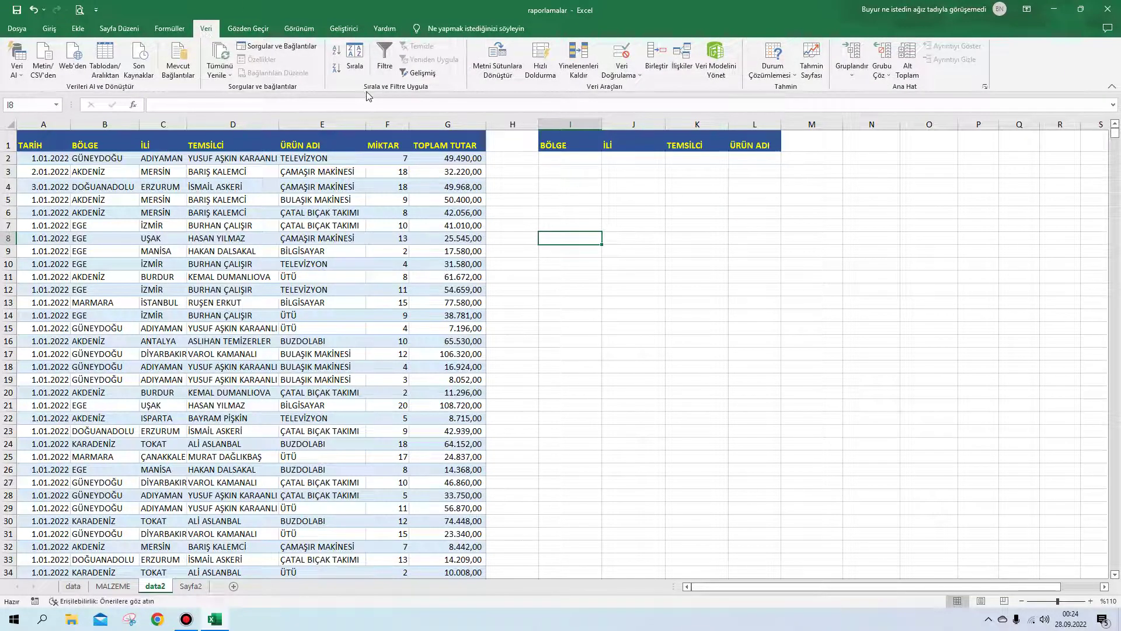
pyautogui.click(418, 72)
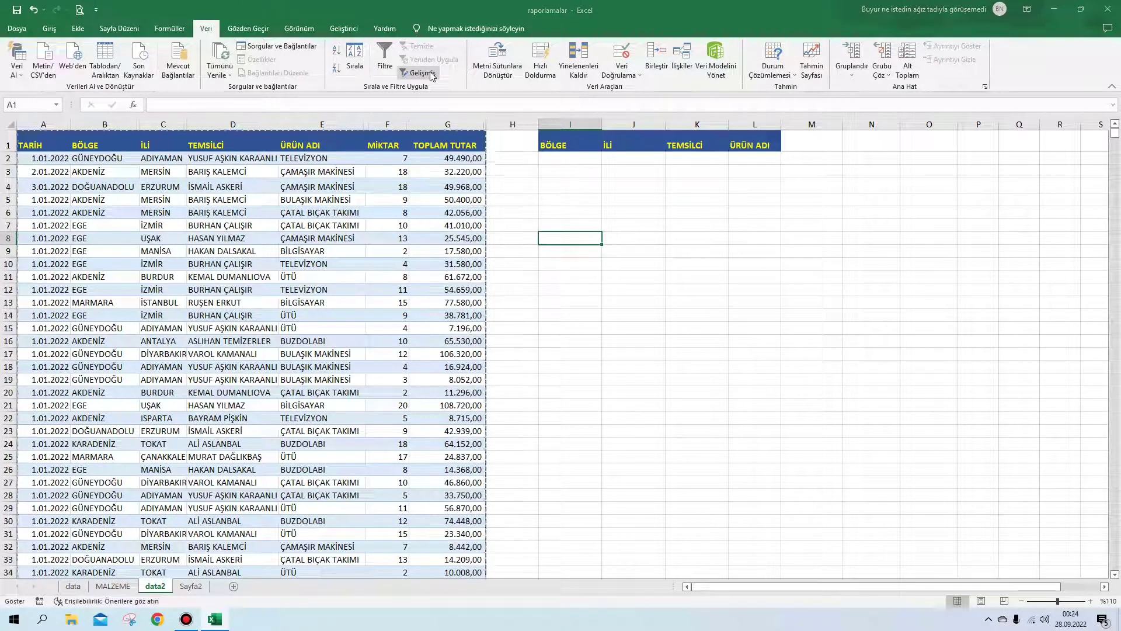
pyautogui.moveTo(756, 257)
pyautogui.mouseDown()
pyautogui.moveTo(735, 219)
pyautogui.moveTo(804, 209)
pyautogui.mouseUp()
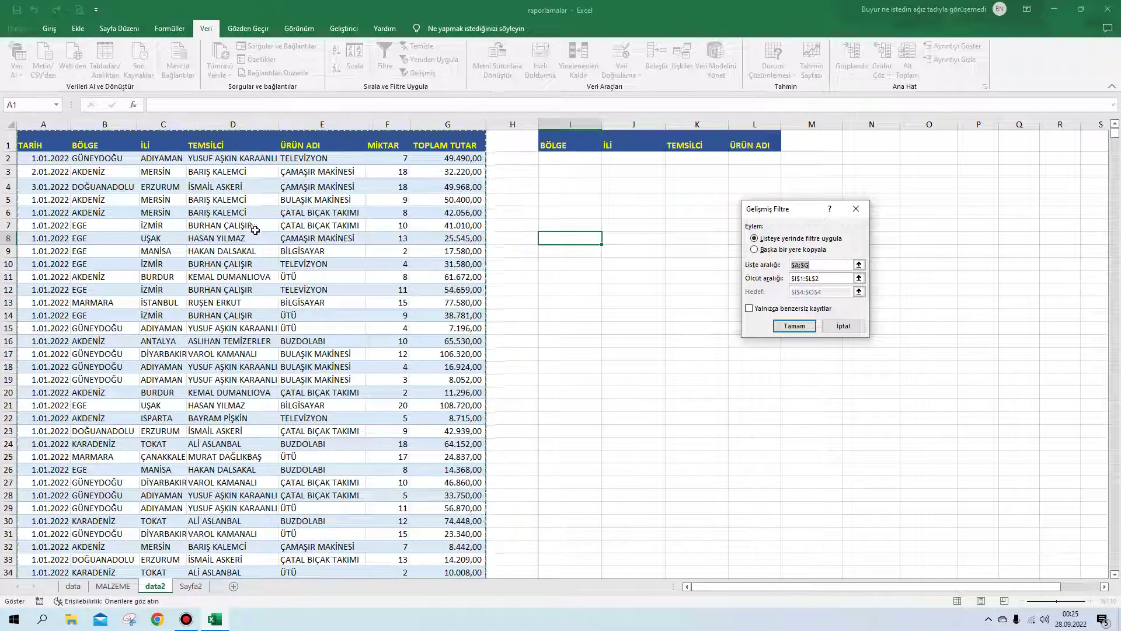
pyautogui.click(756, 250)
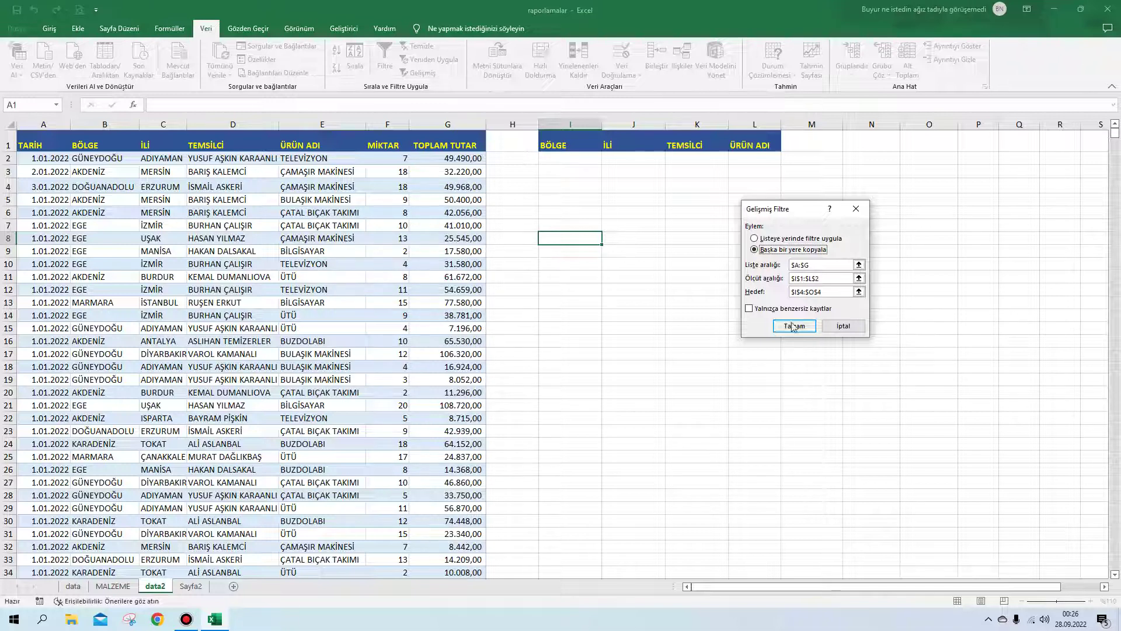
# Clear the criteria range, destination and list range boxes in the Advanced Filter
pyautogui.click(814, 278)
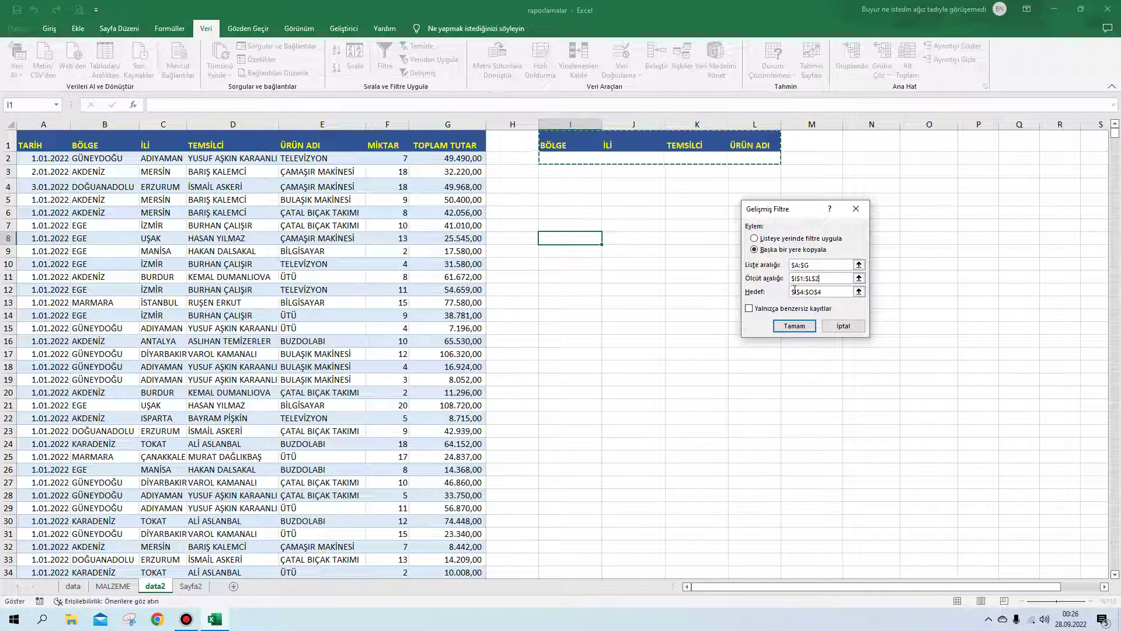
pyautogui.moveTo(821, 278)
pyautogui.mouseDown()
pyautogui.moveTo(789, 279)
pyautogui.moveTo(788, 291)
pyautogui.mouseUp()
pyautogui.press('Delete')
pyautogui.click(824, 291)
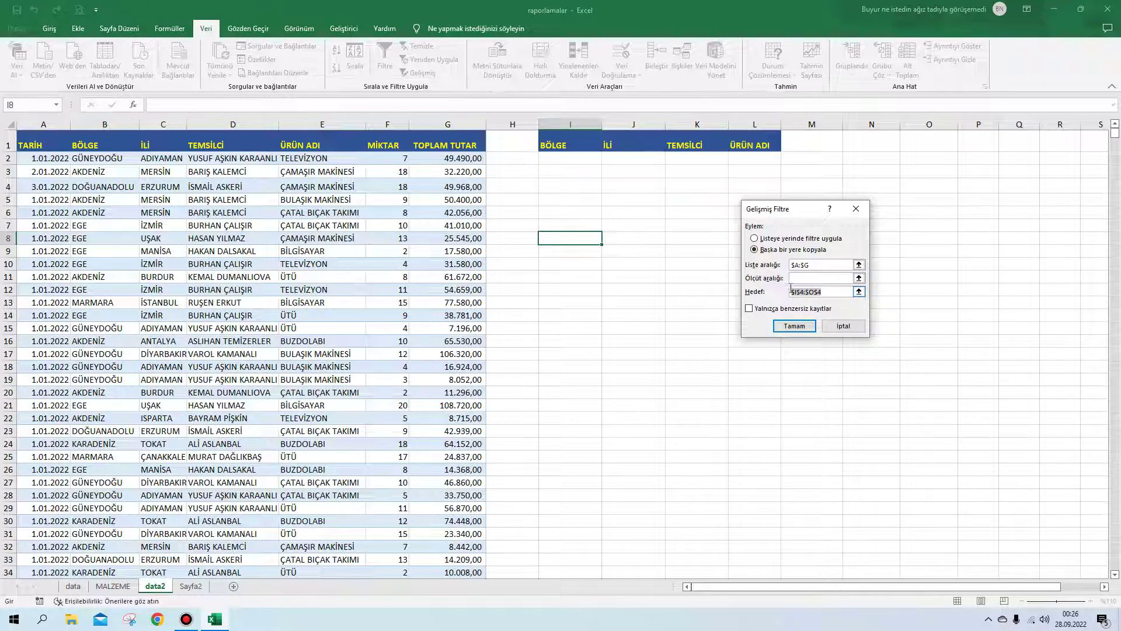
pyautogui.press('Delete')
pyautogui.click(812, 265)
pyautogui.press('Delete')
# Reselect table columns A through G as the list, then close the dialog without filtering
pyautogui.moveTo(43, 124); pyautogui.dragTo(479, 126)
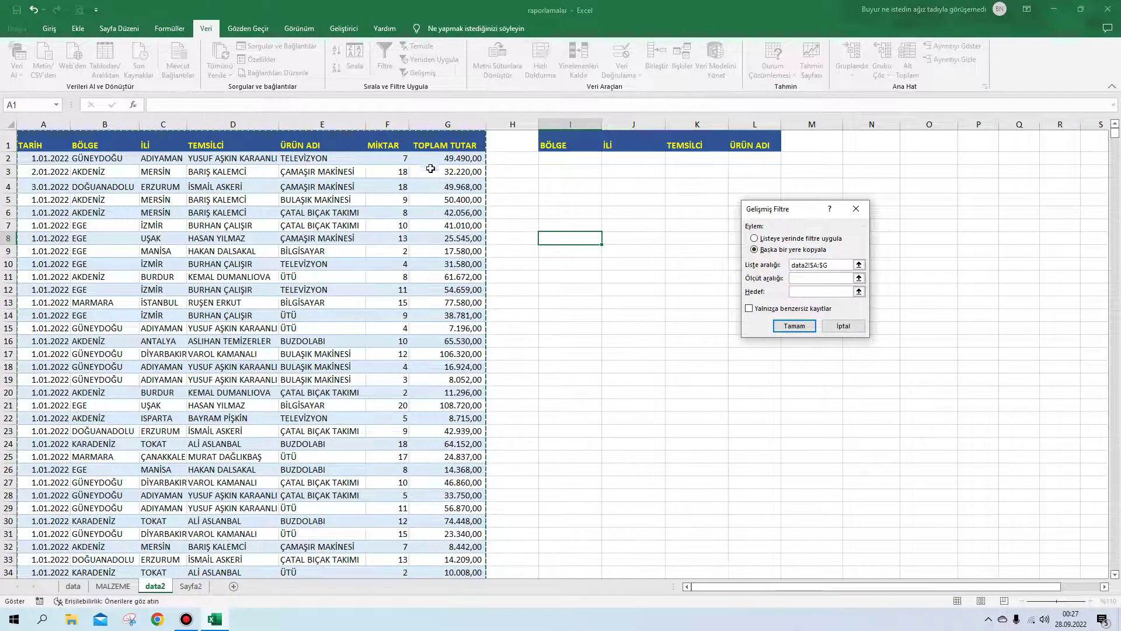
pyautogui.click(799, 278)
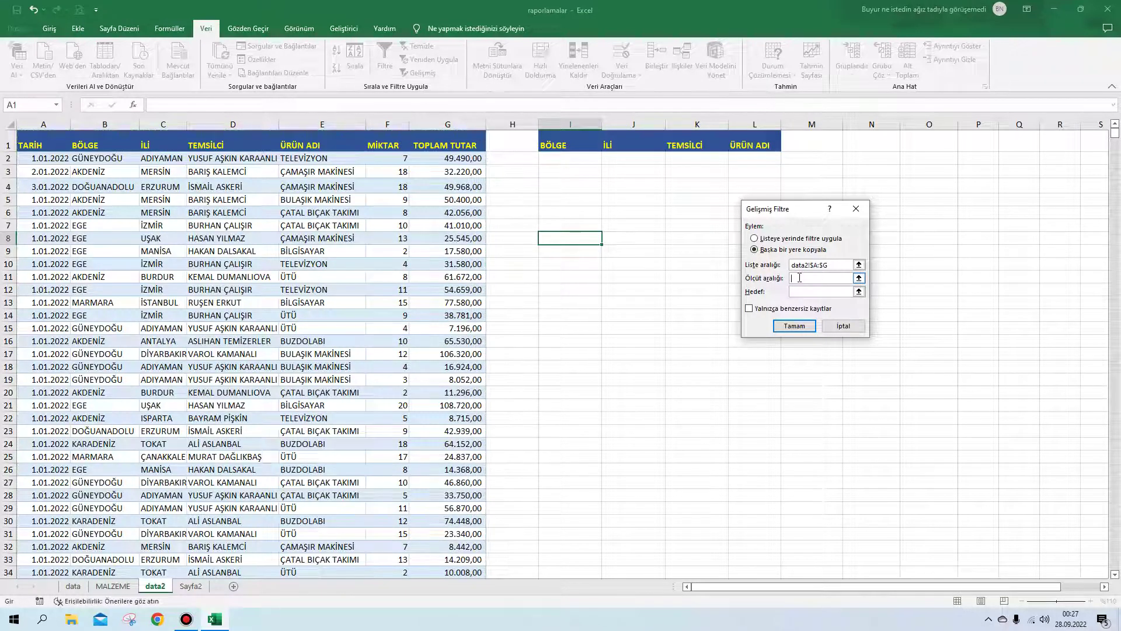
pyautogui.click(843, 327)
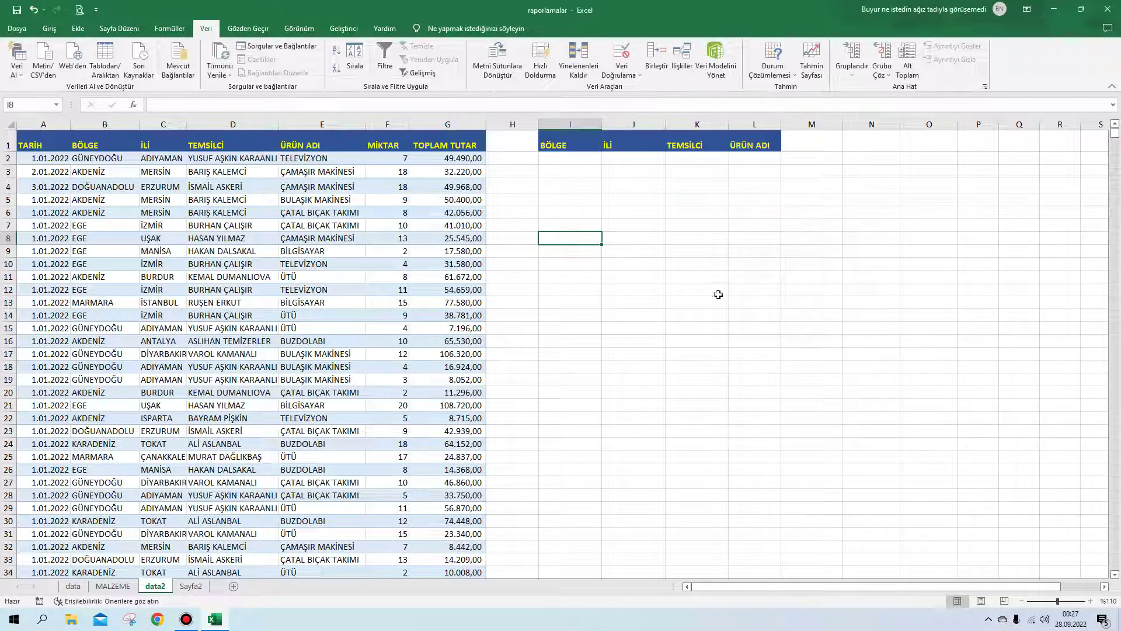
# Copy AKDENİZ from B11 into I2 as the BÖLGE criterion and reopen Gelişmiş
pyautogui.click(94, 275)
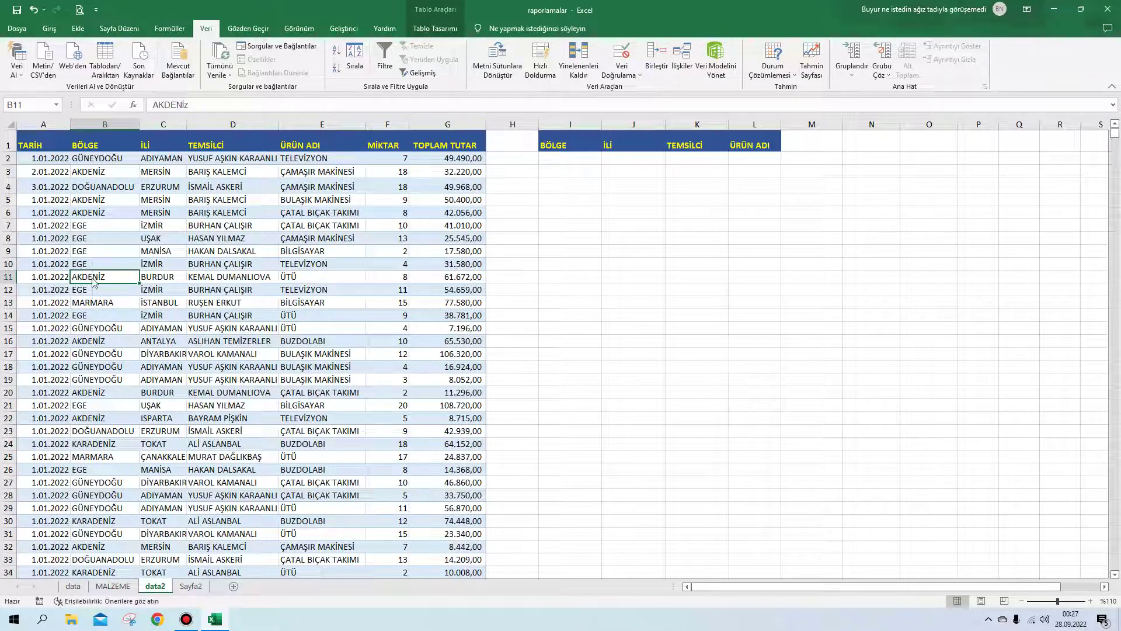
pyautogui.rightClick(93, 282)
pyautogui.click(126, 321)
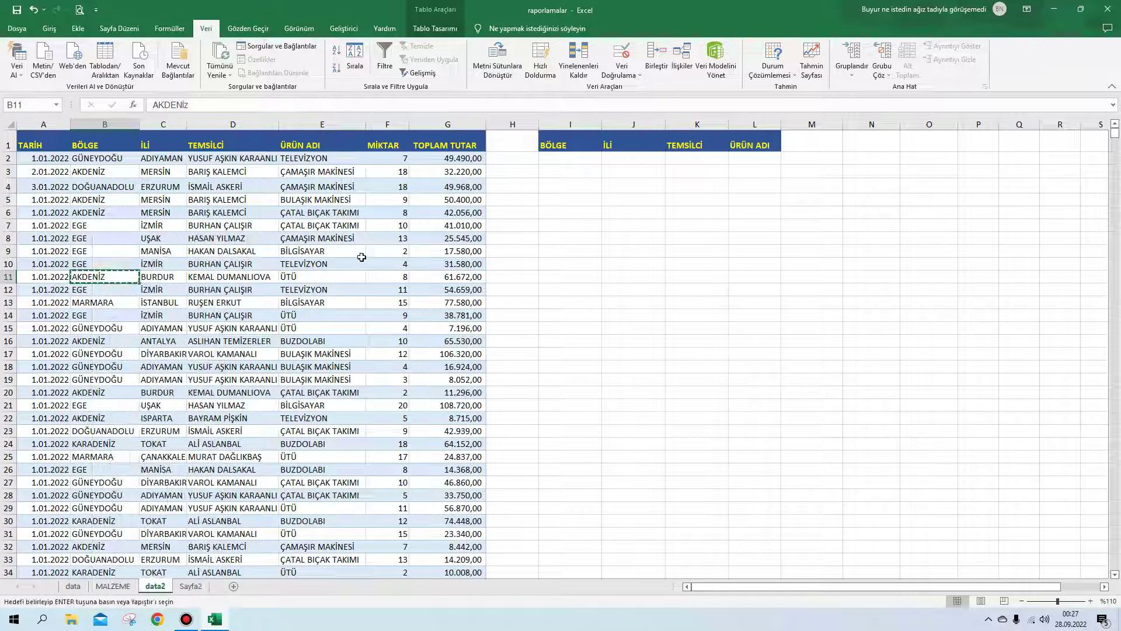
pyautogui.click(544, 167)
pyautogui.rightClick(558, 162)
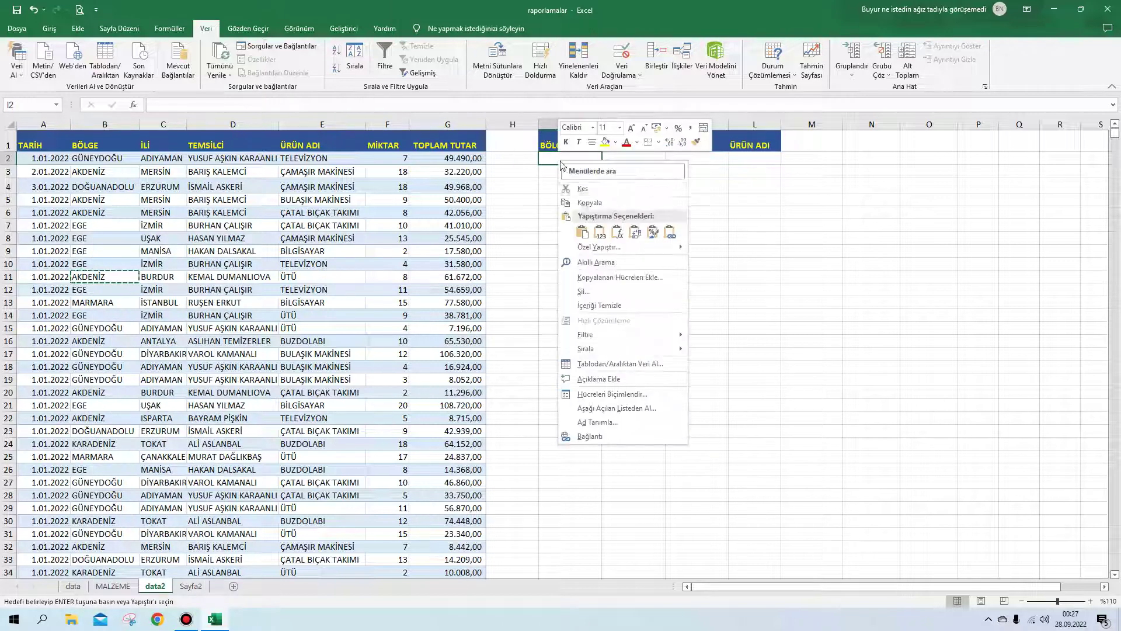
pyautogui.click(581, 230)
pyautogui.click(623, 241)
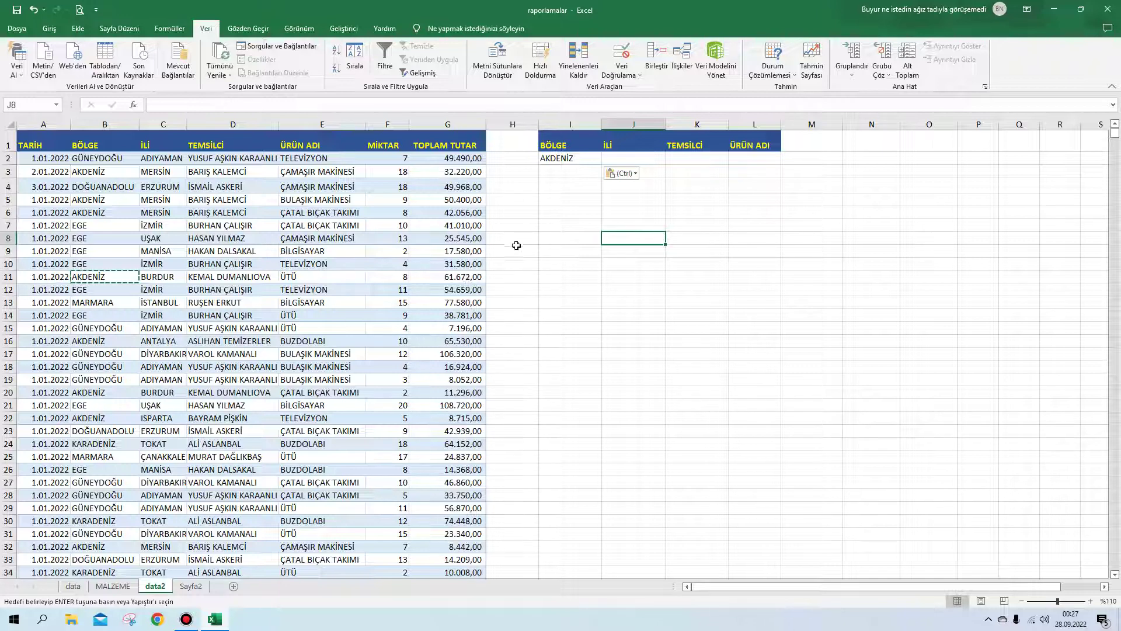
pyautogui.click(416, 73)
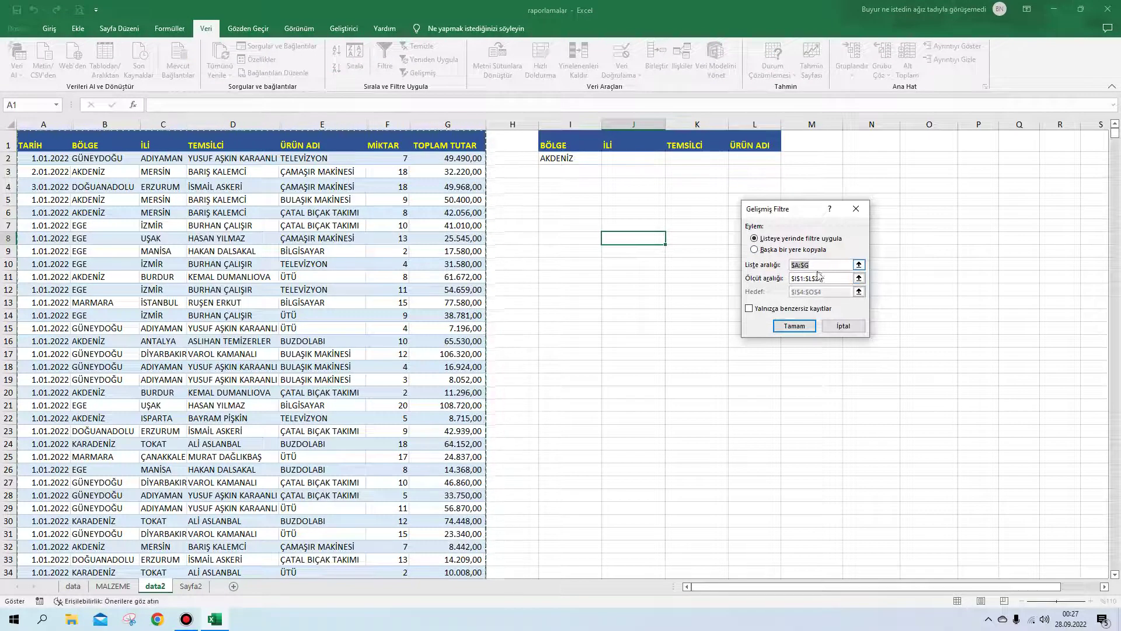
# Choose 'Başka bir yere kopyala' and reset the list range to columns A:G
pyautogui.click(823, 278)
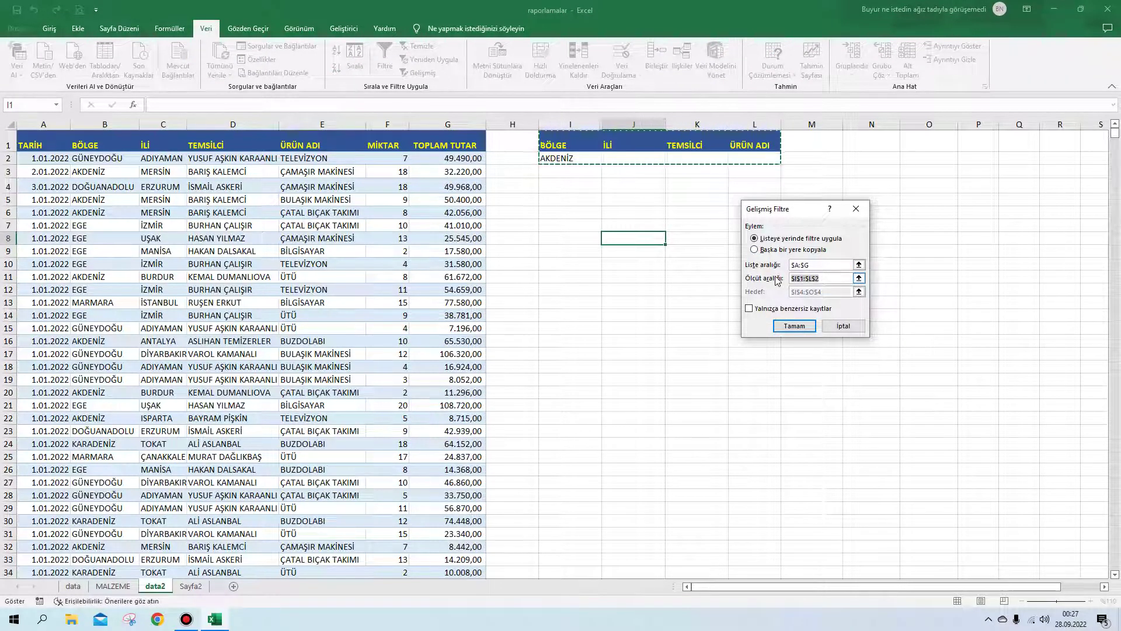
pyautogui.press('BackSpace')
pyautogui.click(760, 250)
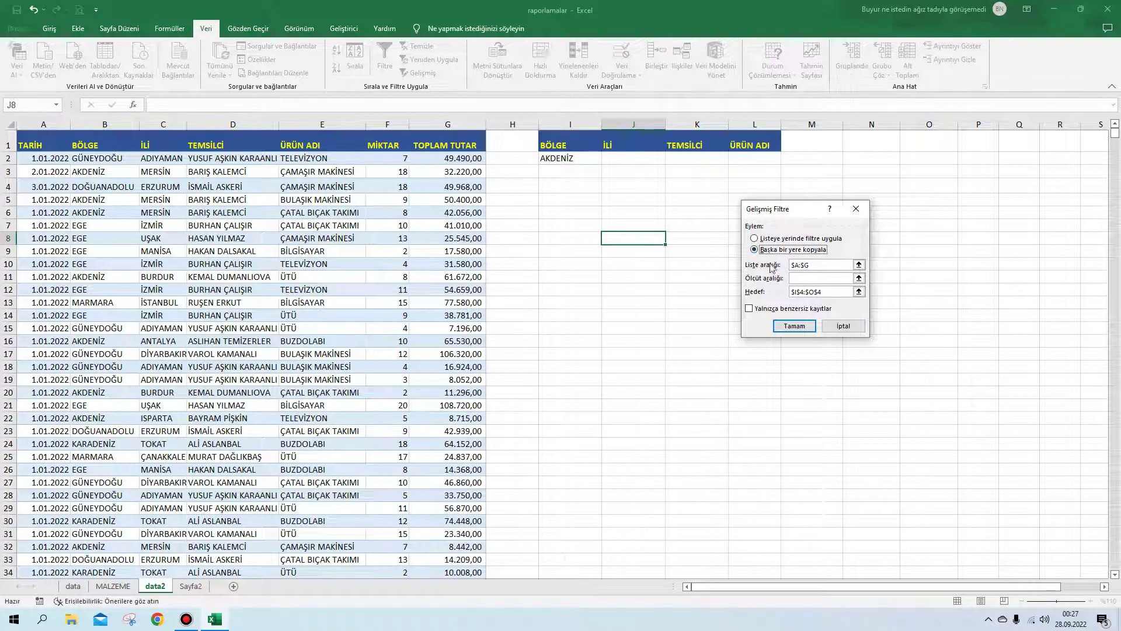
pyautogui.click(825, 292)
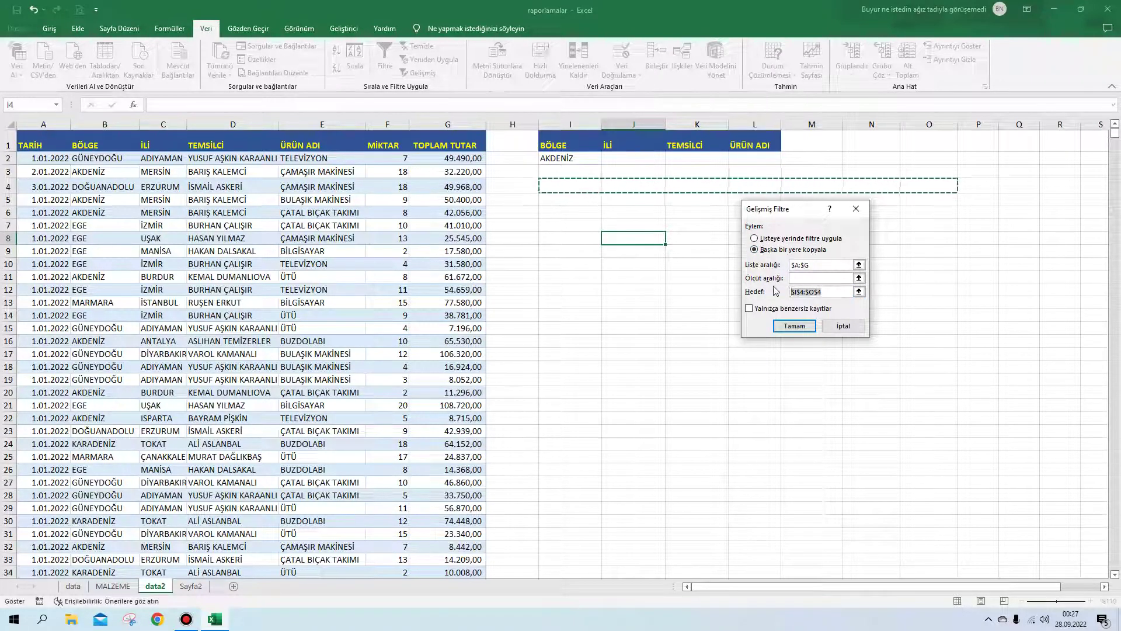
pyautogui.press('BackSpace')
pyautogui.click(813, 265)
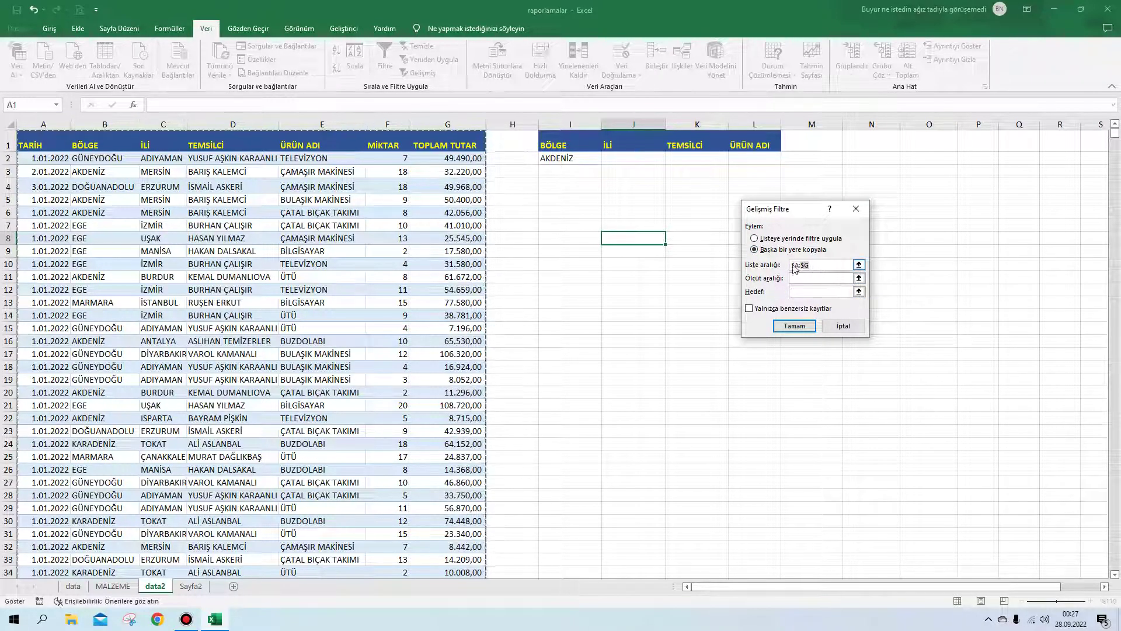
pyautogui.press('BackSpace')
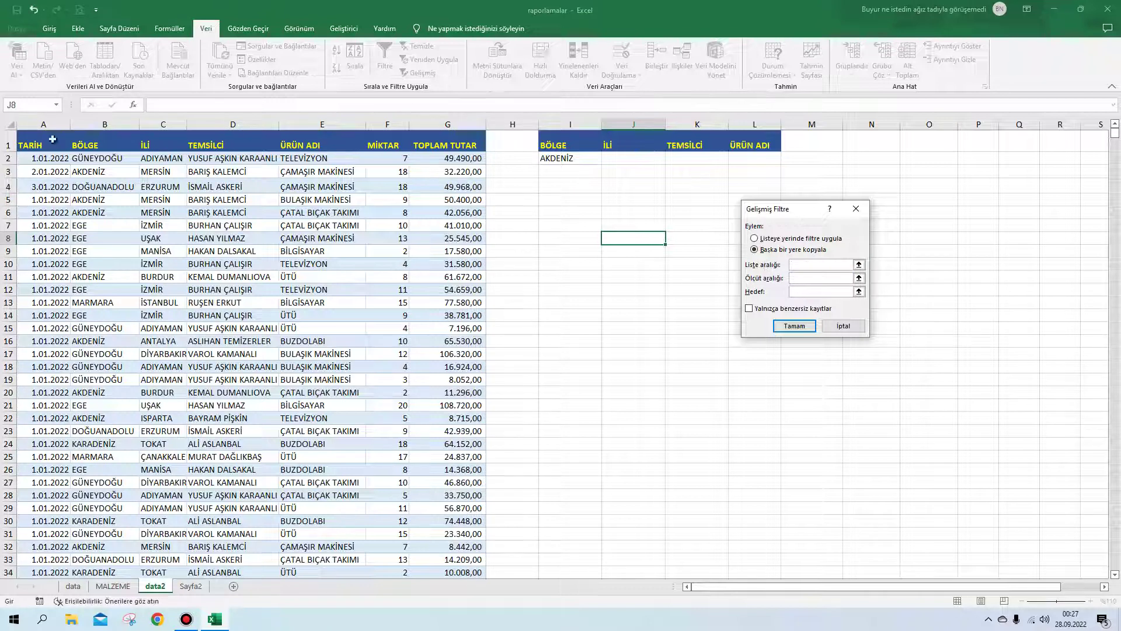
pyautogui.moveTo(43, 124); pyautogui.dragTo(448, 123)
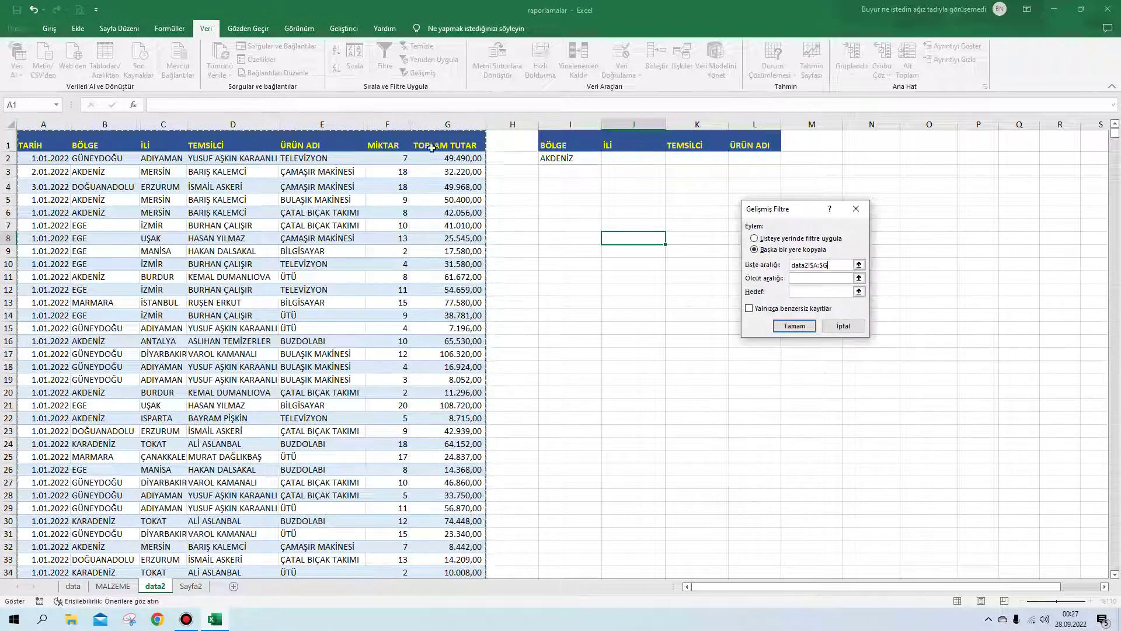
# Set criteria $I$1:$I$2 and destination I4, then run the filter
pyautogui.click(800, 278)
pyautogui.click(558, 143)
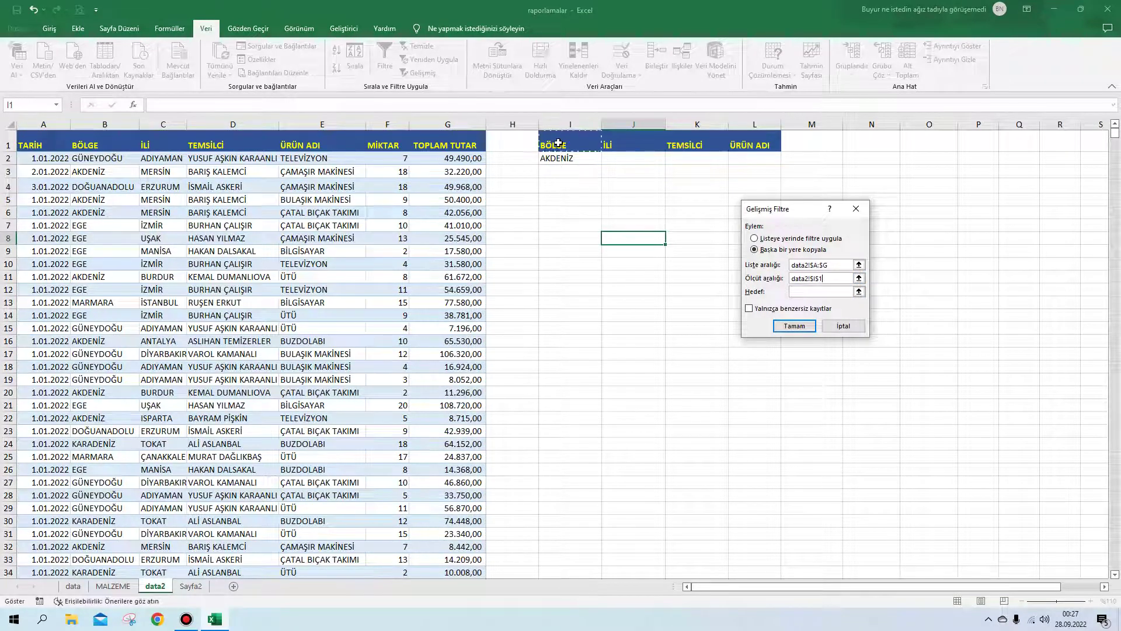
pyautogui.moveTo(558, 143); pyautogui.dragTo(558, 153)
pyautogui.click(795, 292)
pyautogui.click(561, 187)
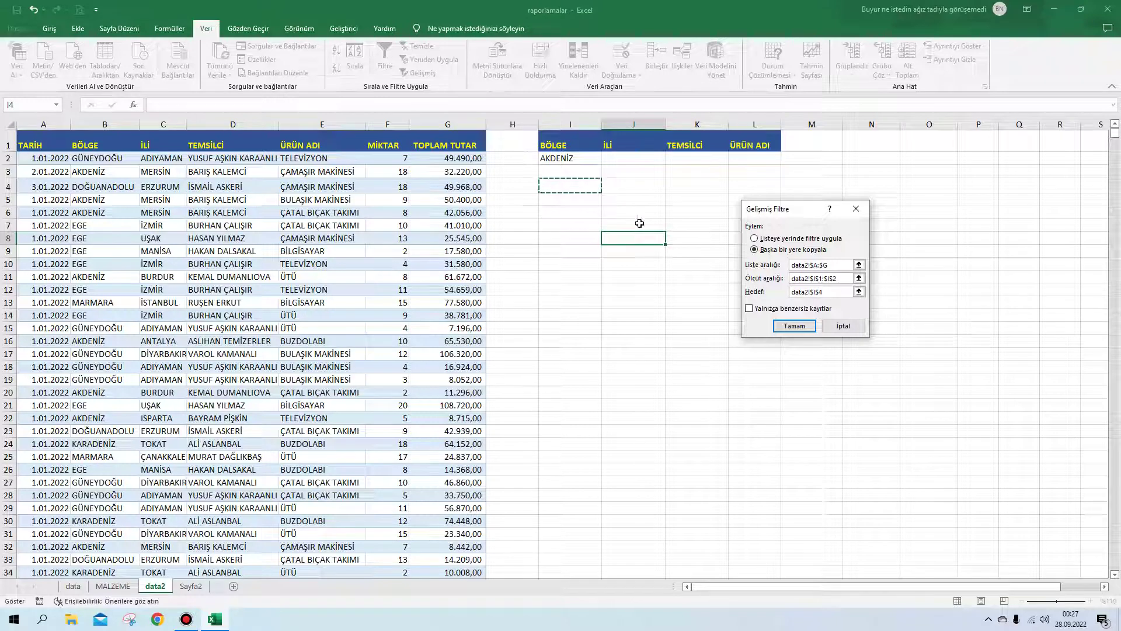
pyautogui.click(787, 325)
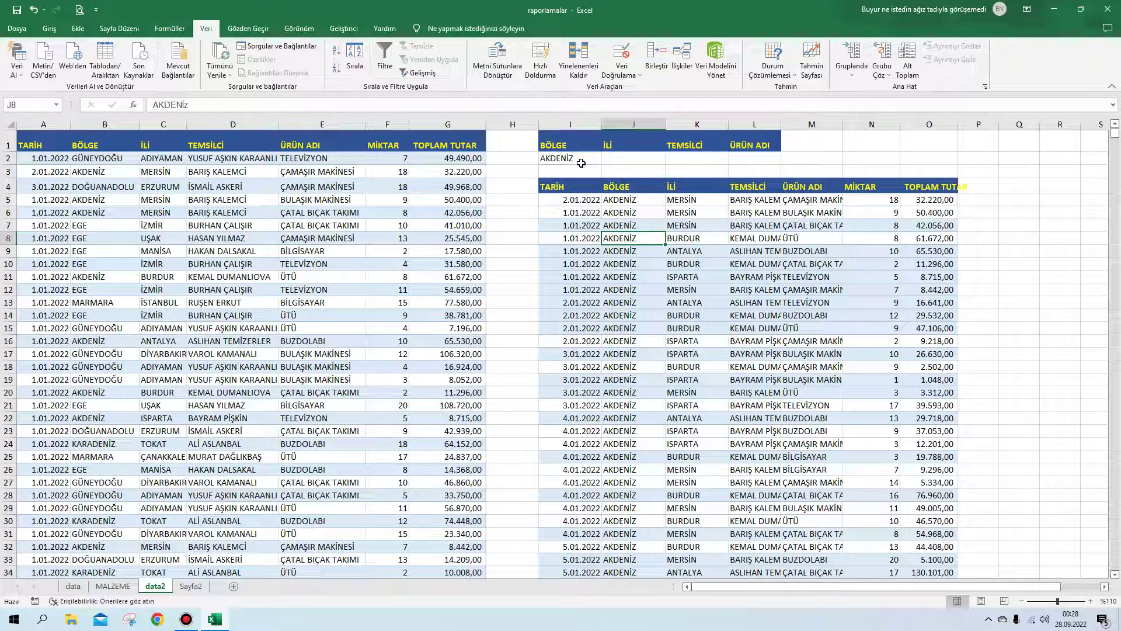
pyautogui.click(633, 279)
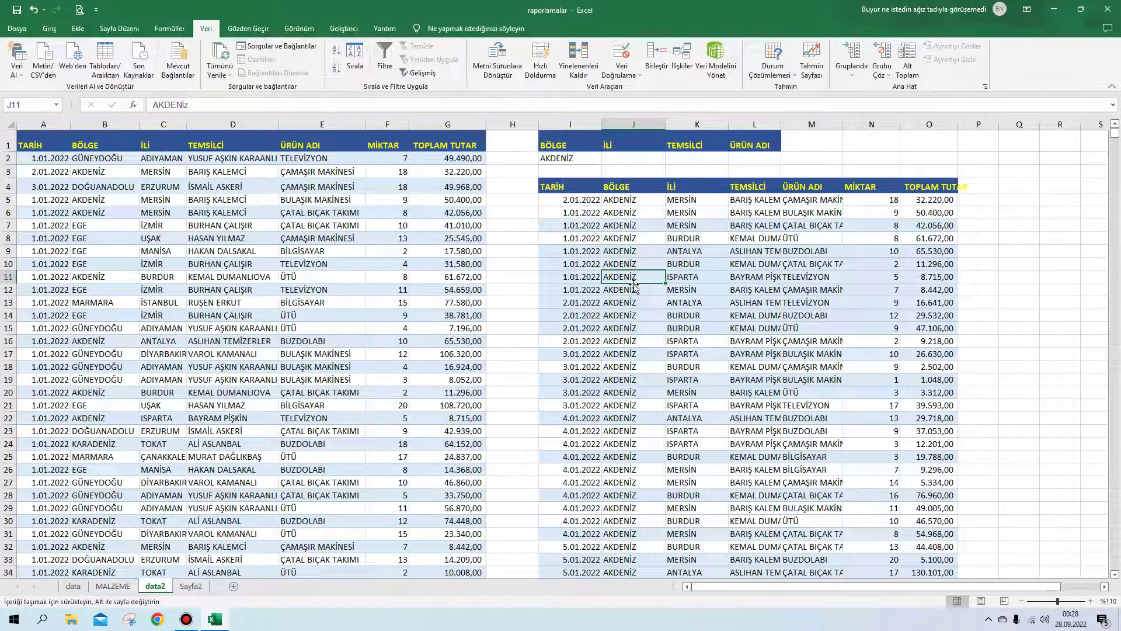
pyautogui.hotkey('ctrl', 'Down')
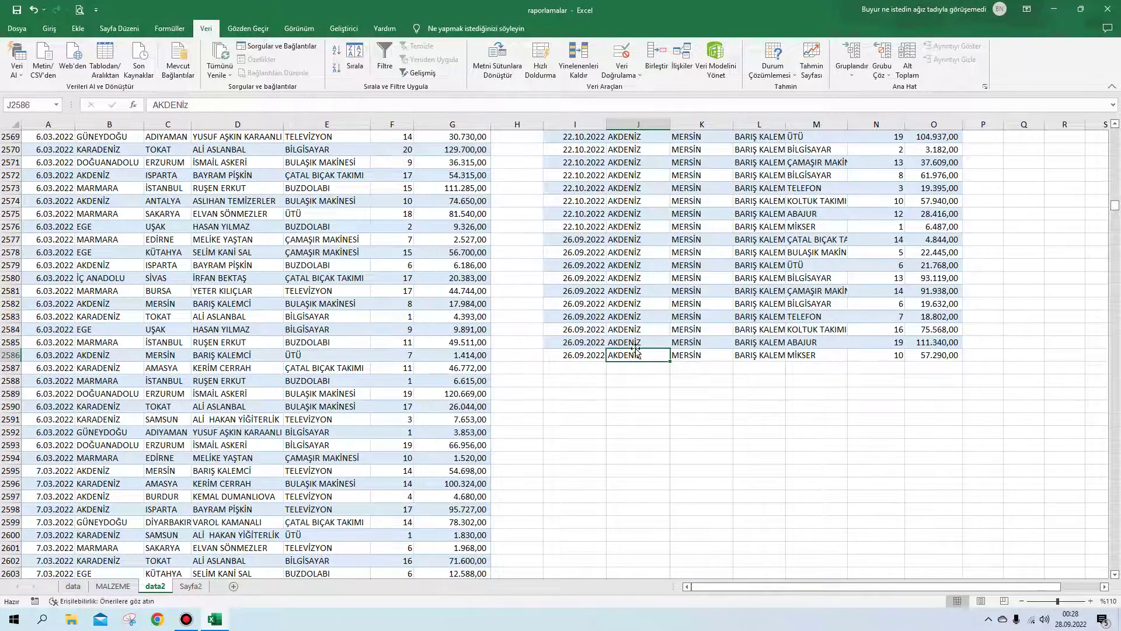
pyautogui.hotkey('ctrl', 'Up')
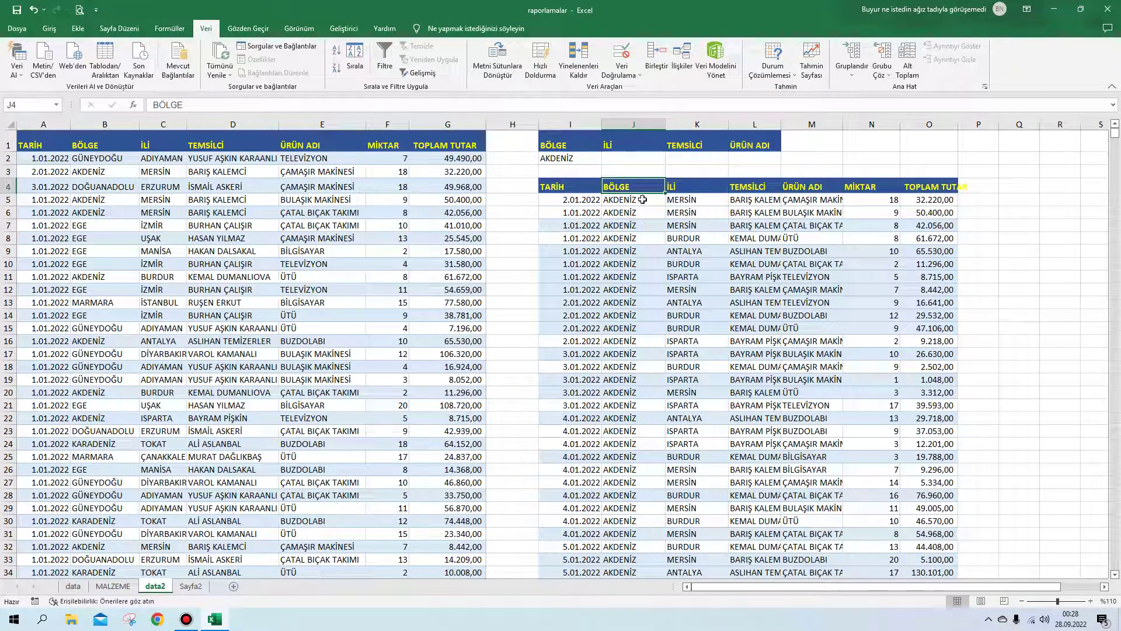
pyautogui.moveTo(562, 188); pyautogui.dragTo(928, 199)
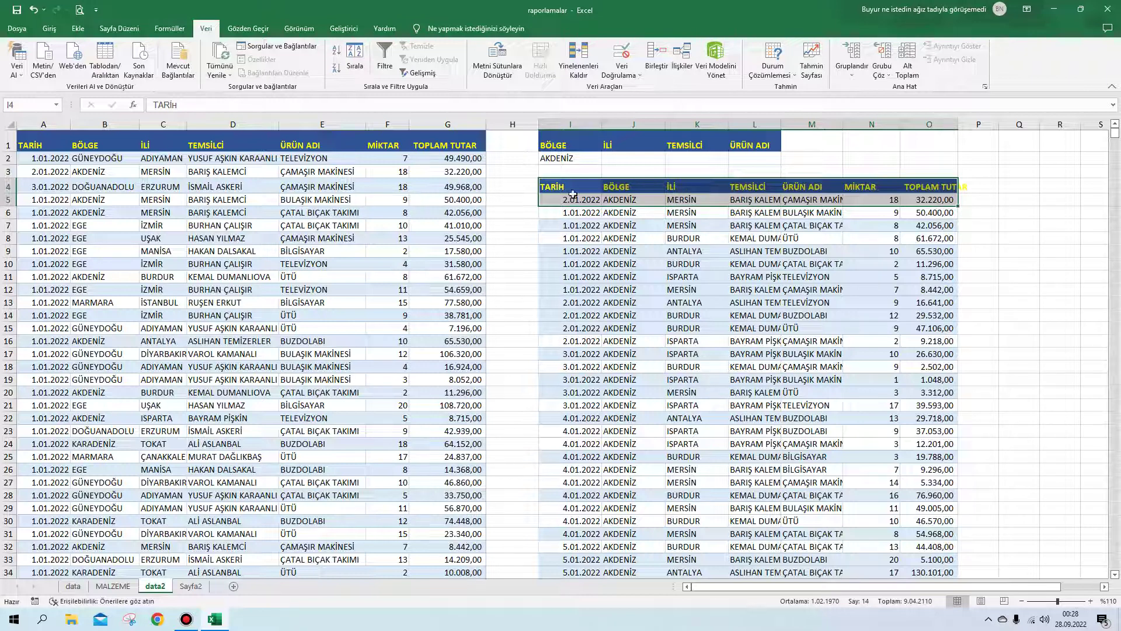
pyautogui.moveTo(556, 185)
pyautogui.mouseDown()
pyautogui.moveTo(916, 201)
pyautogui.moveTo(905, 270)
pyautogui.mouseUp()
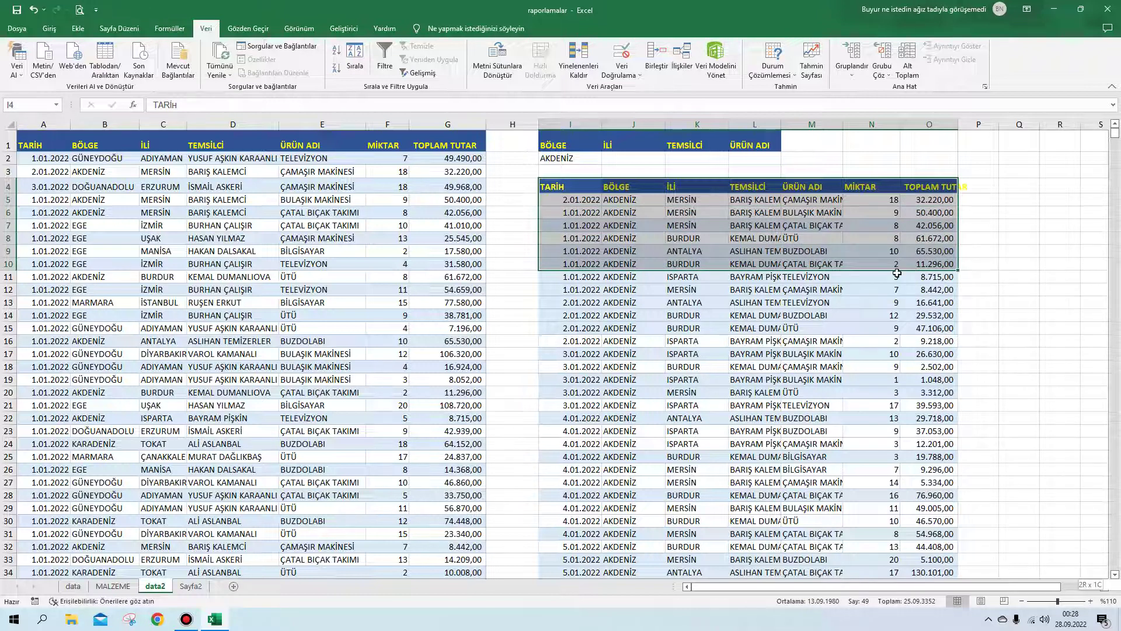
# Select the copied AKDENİZ output to the end and clear it all
pyautogui.hotkey('ctrl', 'shift', 'End')
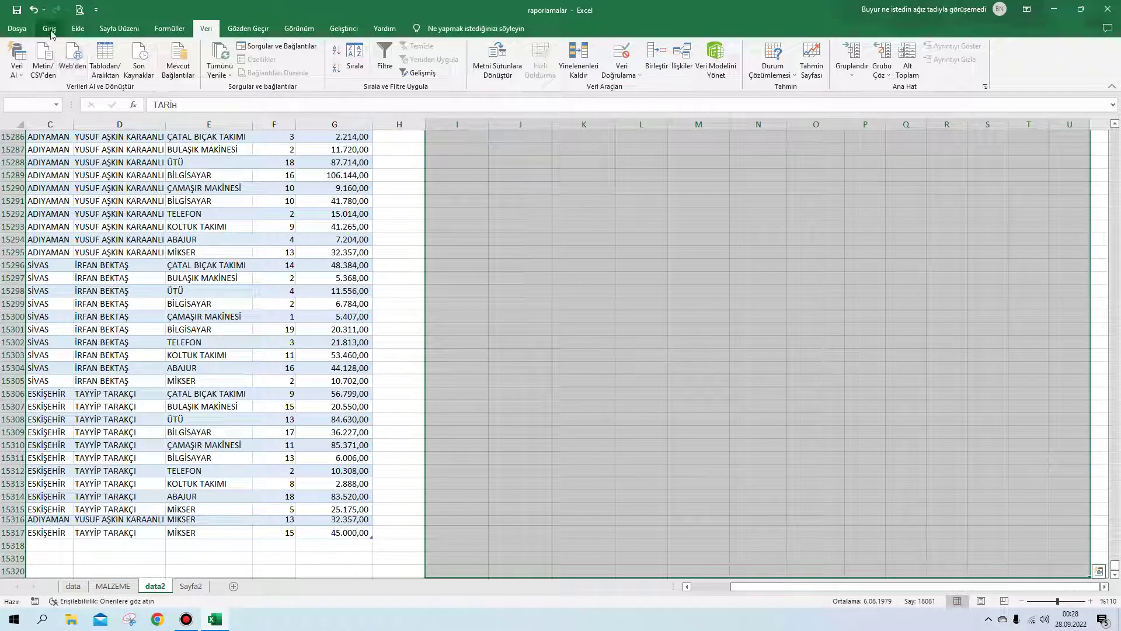
pyautogui.click(49, 28)
pyautogui.click(986, 75)
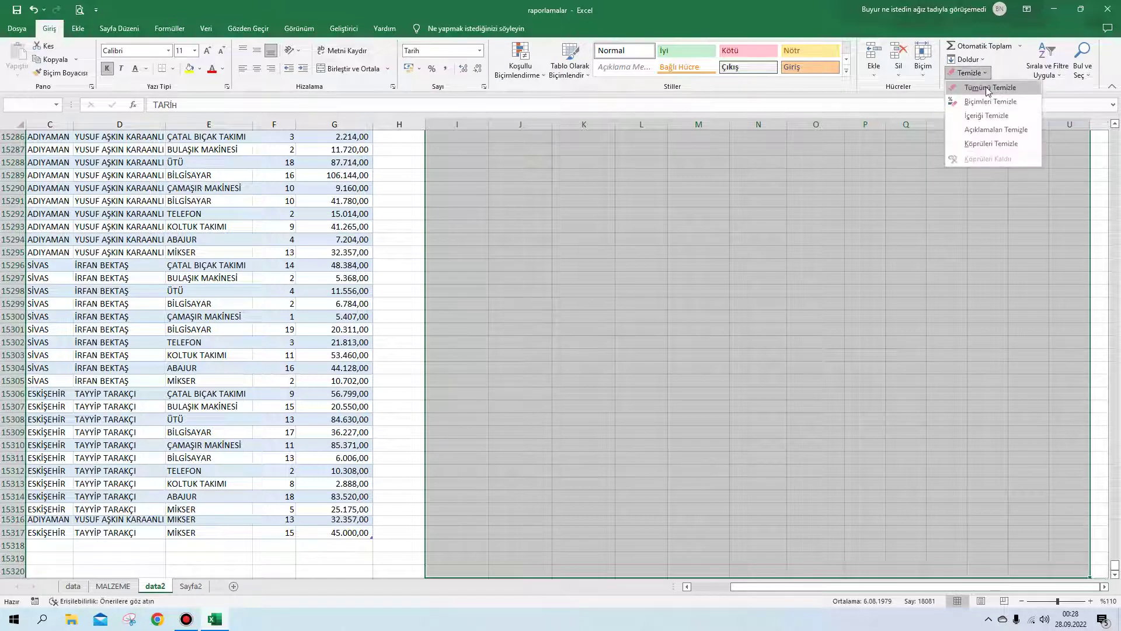
pyautogui.click(981, 79)
pyautogui.hotkey('ctrl', 'Home')
pyautogui.click(701, 248)
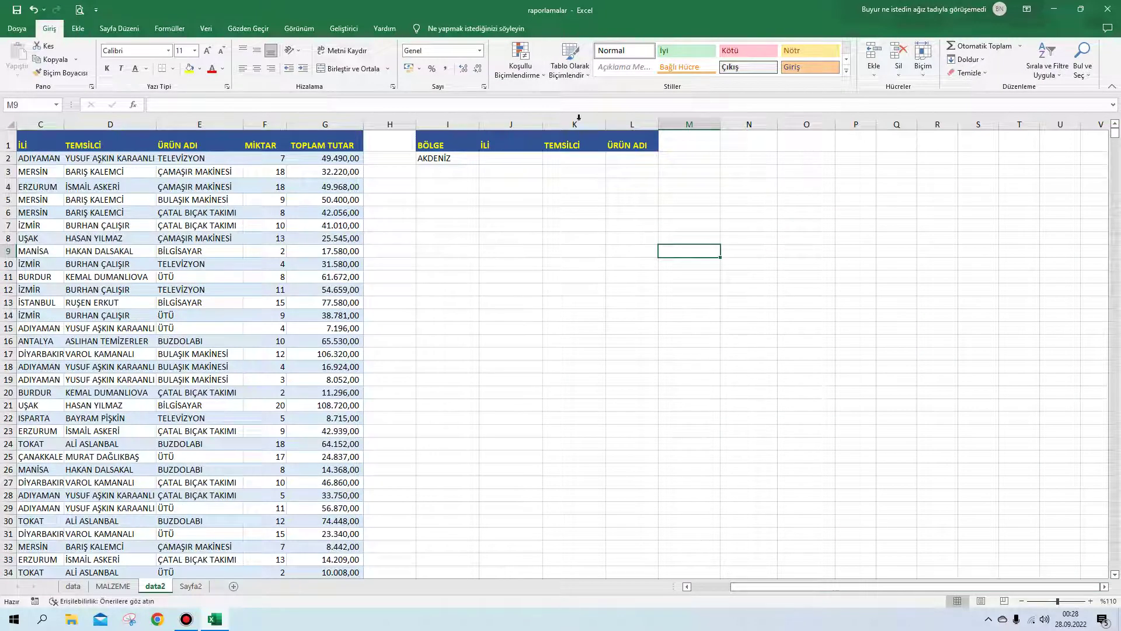
# Copy the TEMSİLCİ heading from K1 into I4 and reopen the Advanced Filter
pyautogui.click(570, 147)
pyautogui.rightClick(570, 151)
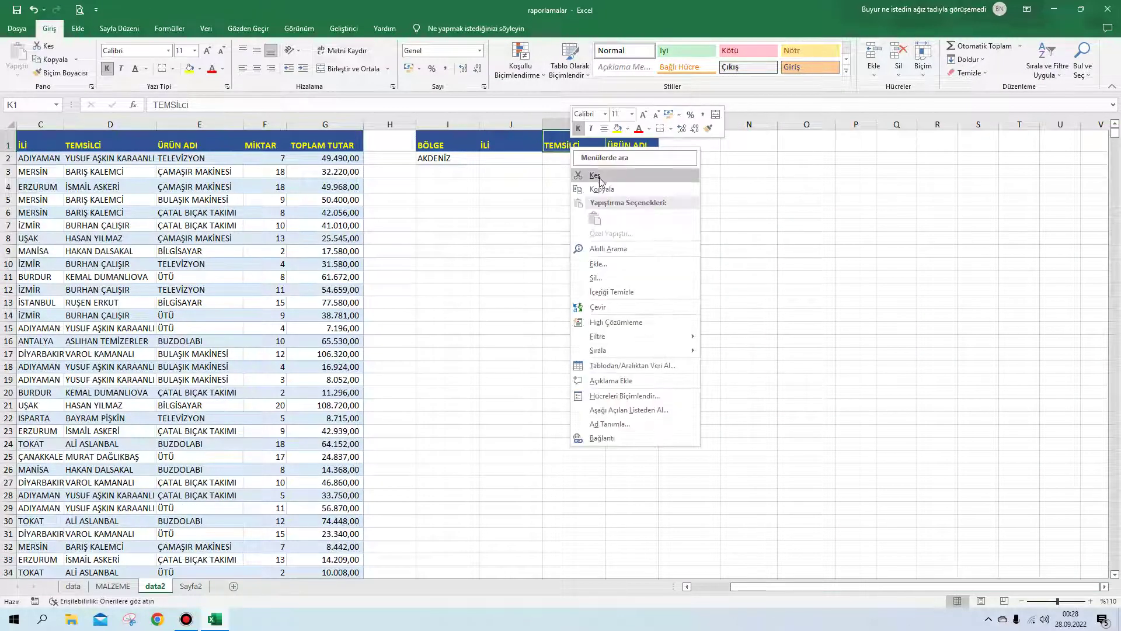
pyautogui.click(602, 183)
pyautogui.click(443, 186)
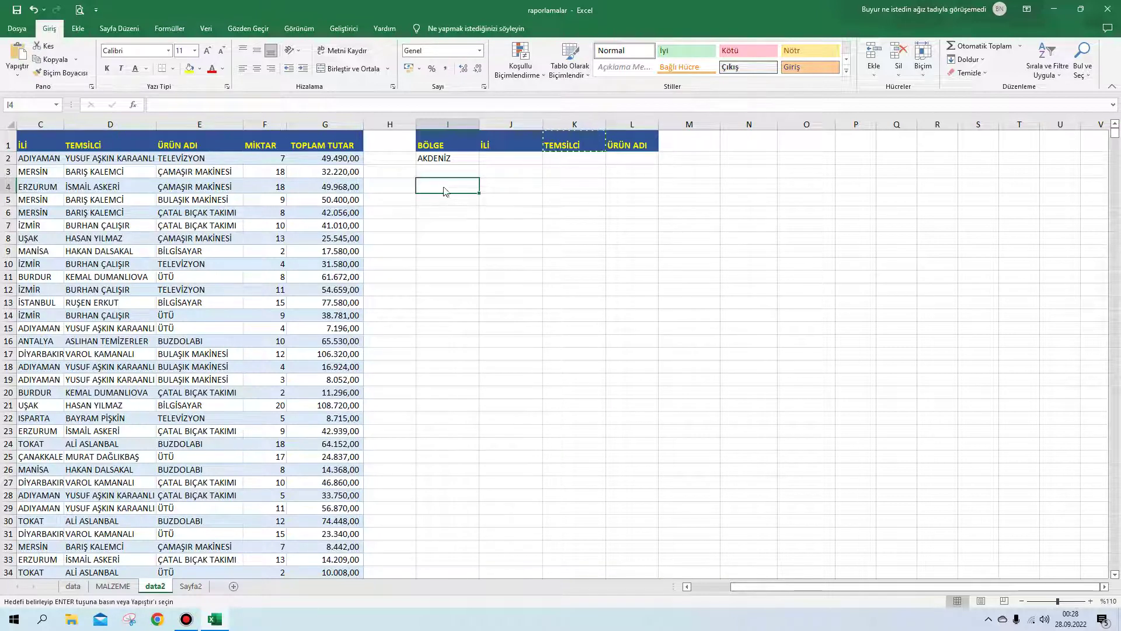
pyautogui.rightClick(443, 185)
pyautogui.click(470, 254)
pyautogui.click(572, 250)
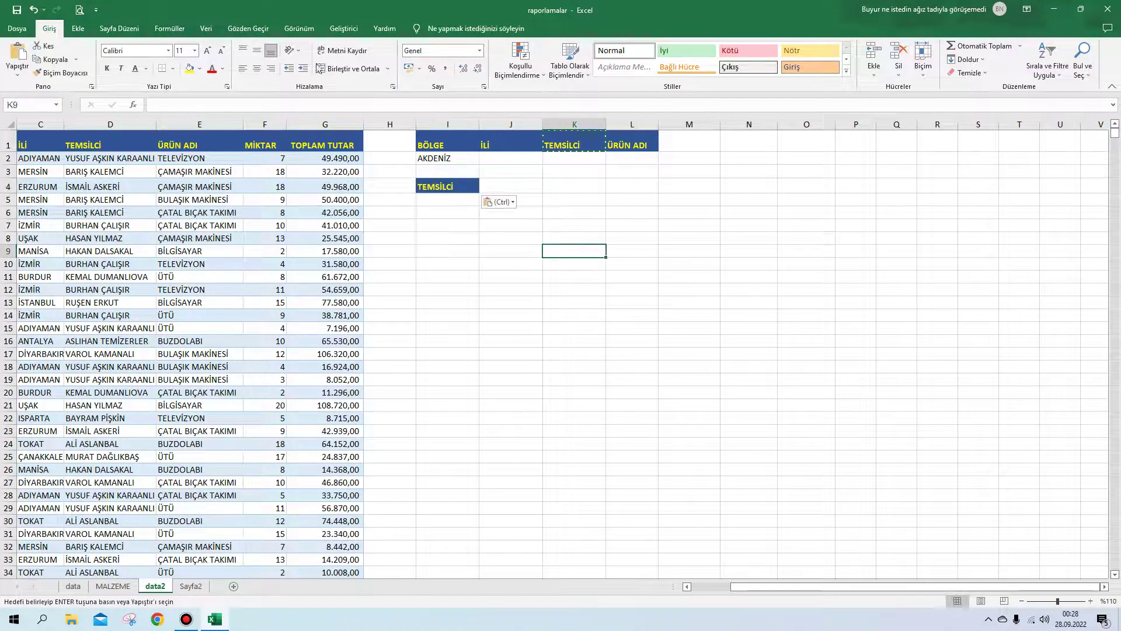
pyautogui.click(207, 28)
pyautogui.click(425, 75)
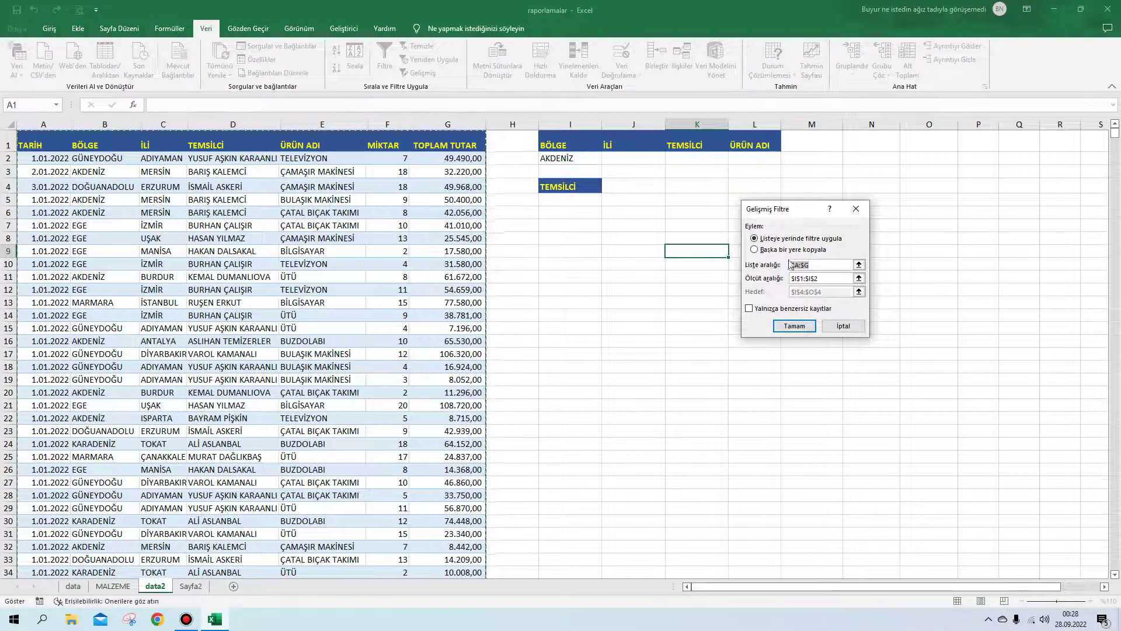
# Filter to another location with criteria $I$1:$I$2 and destination $I$4:$O$4
pyautogui.click(767, 251)
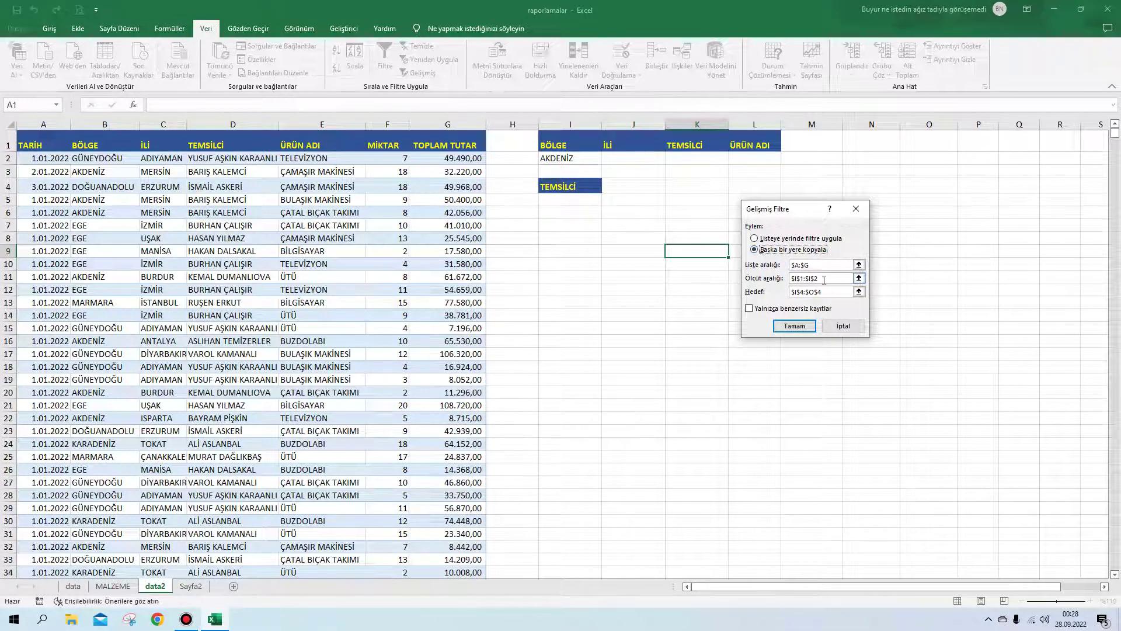
pyautogui.click(823, 280)
pyautogui.doubleClick(795, 278)
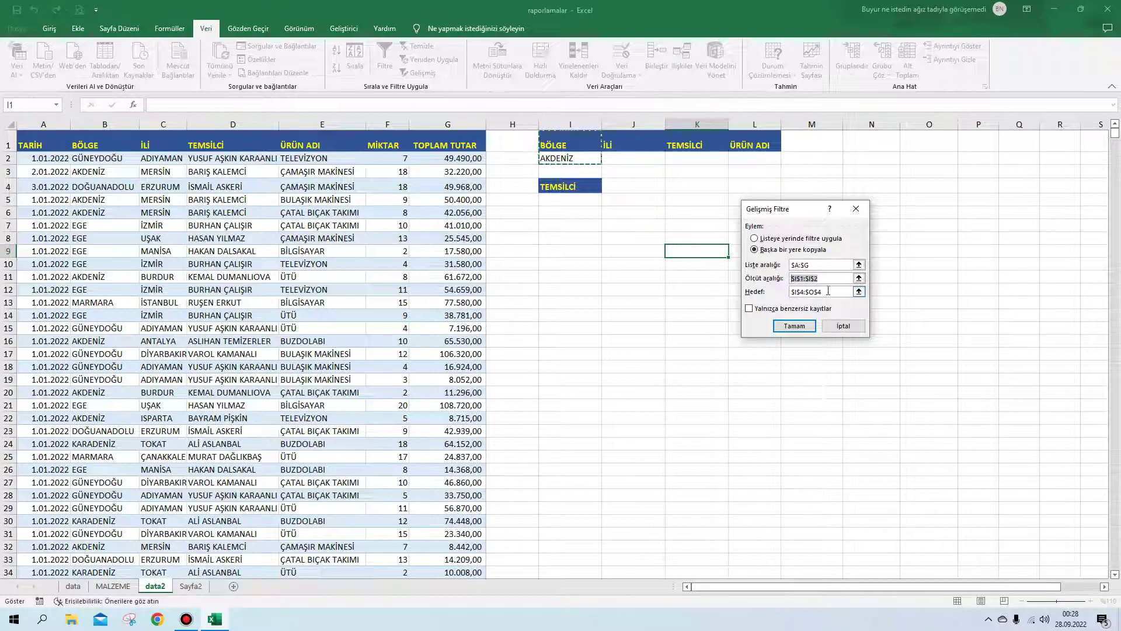
pyautogui.click(828, 291)
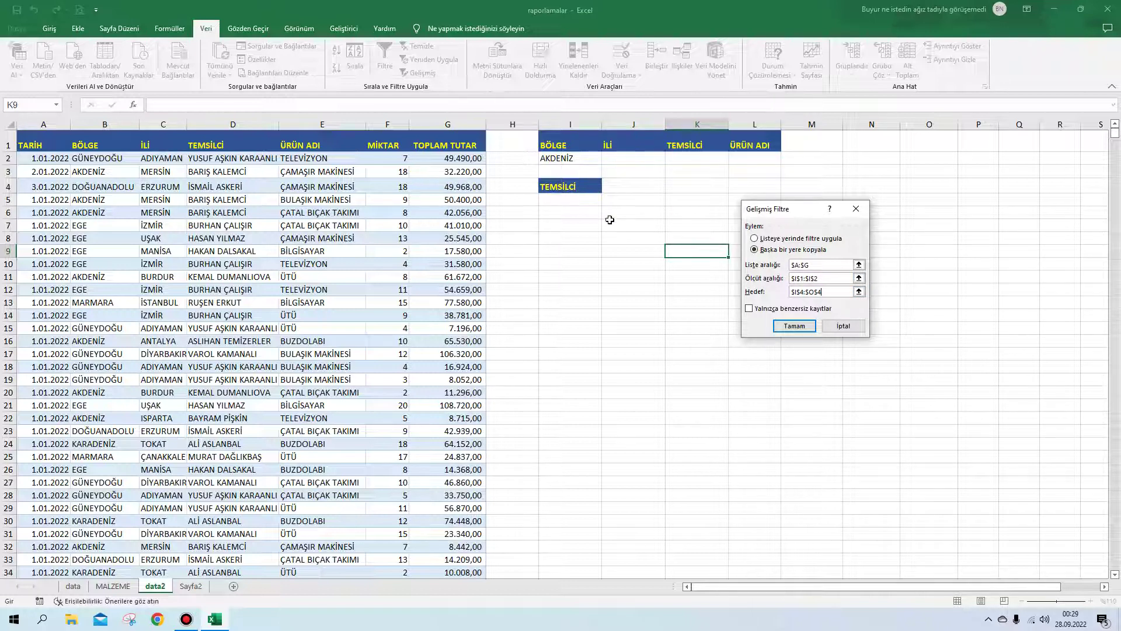
pyautogui.moveTo(813, 290); pyautogui.dragTo(782, 290)
pyautogui.click(800, 327)
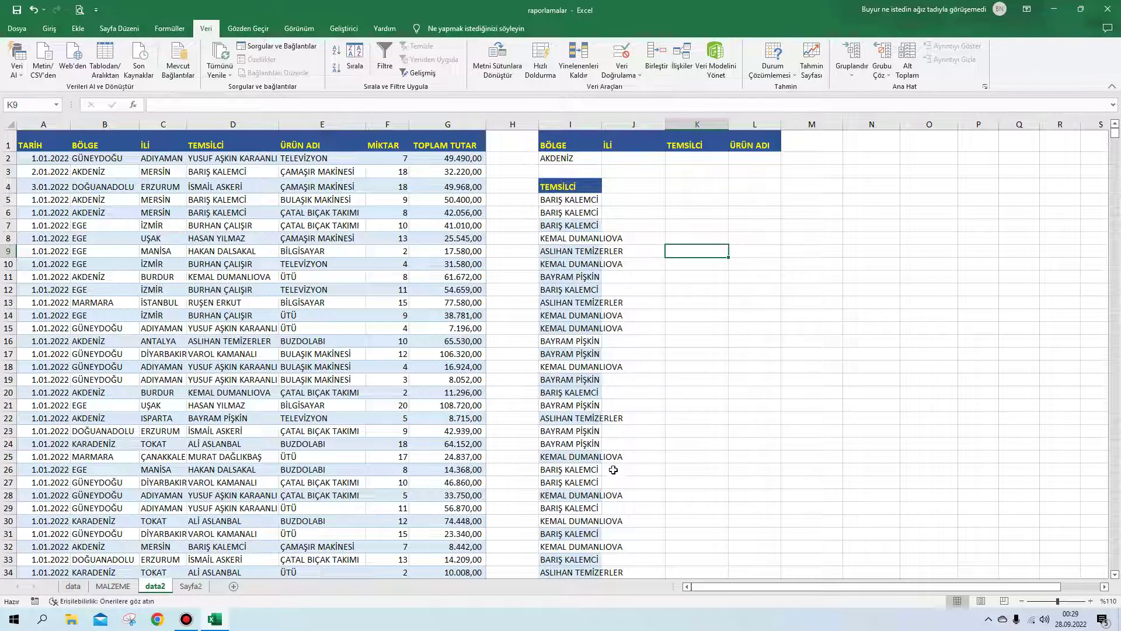
# Put TEMSİLCİ in J4 and the İLİ heading from J1 in K4, then select the names in column I
pyautogui.click(577, 188)
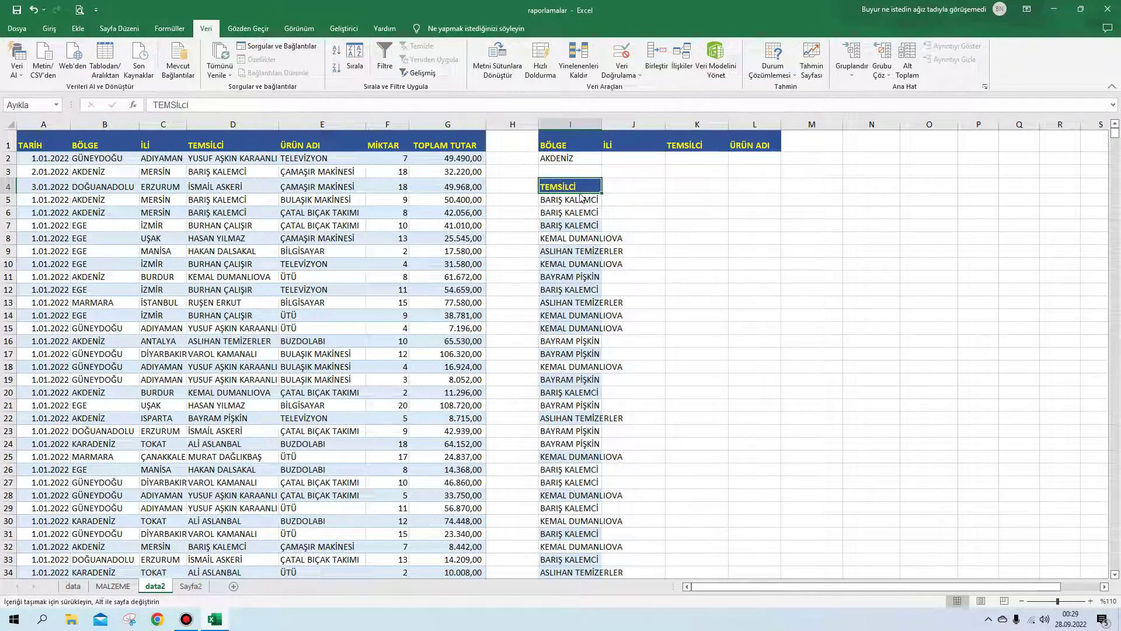
pyautogui.moveTo(577, 194); pyautogui.dragTo(654, 192)
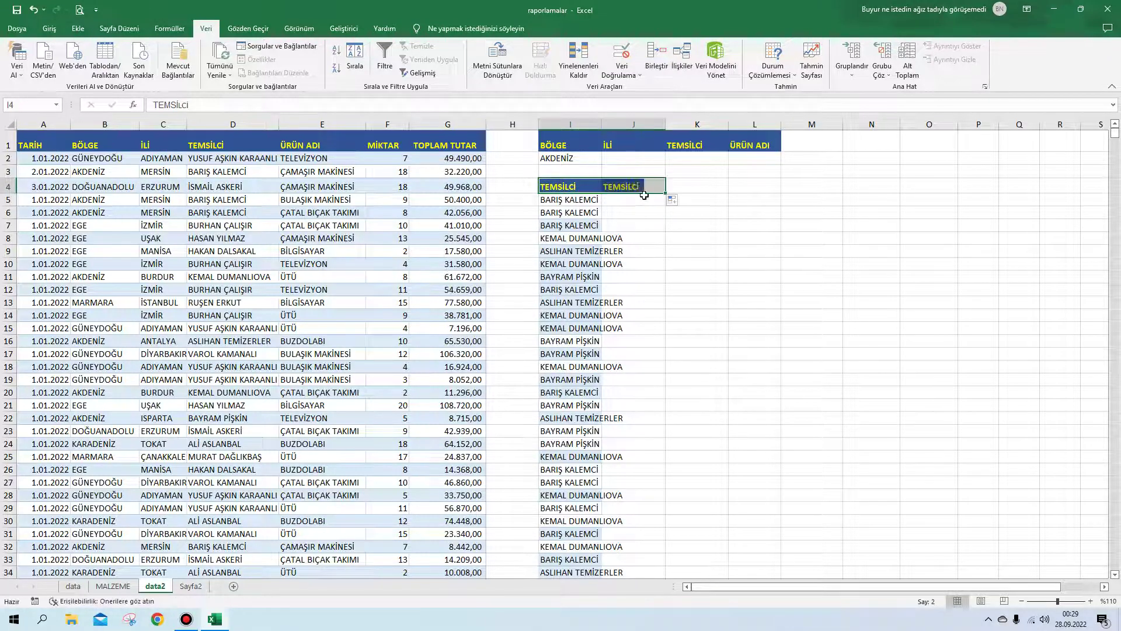
pyautogui.click(619, 145)
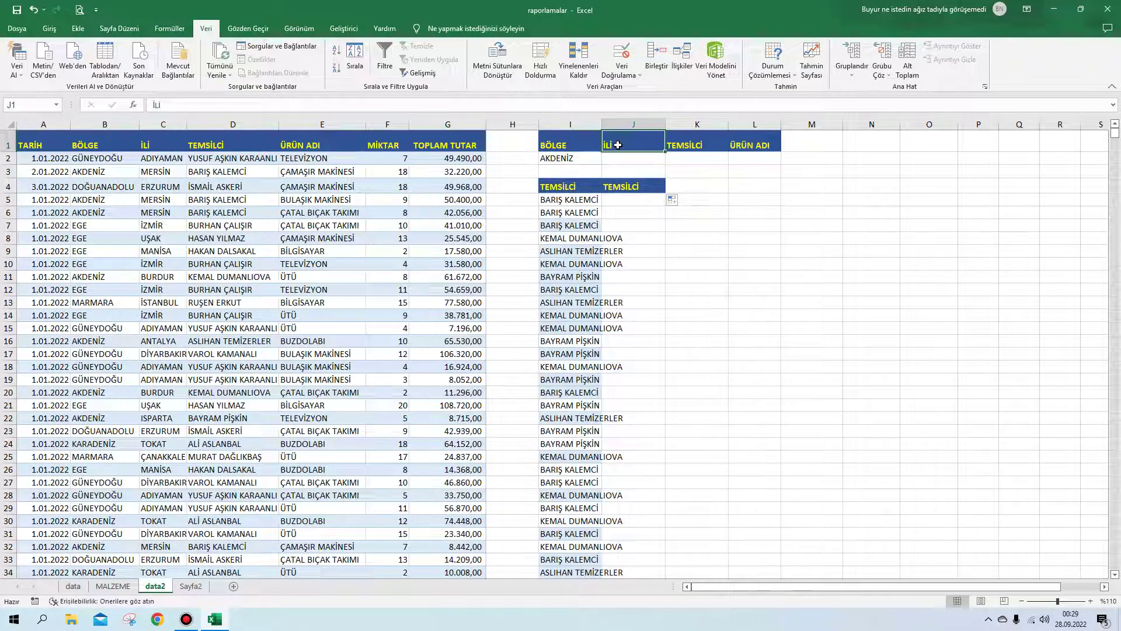
pyautogui.rightClick(618, 145)
pyautogui.click(645, 185)
pyautogui.click(695, 188)
pyautogui.rightClick(695, 187)
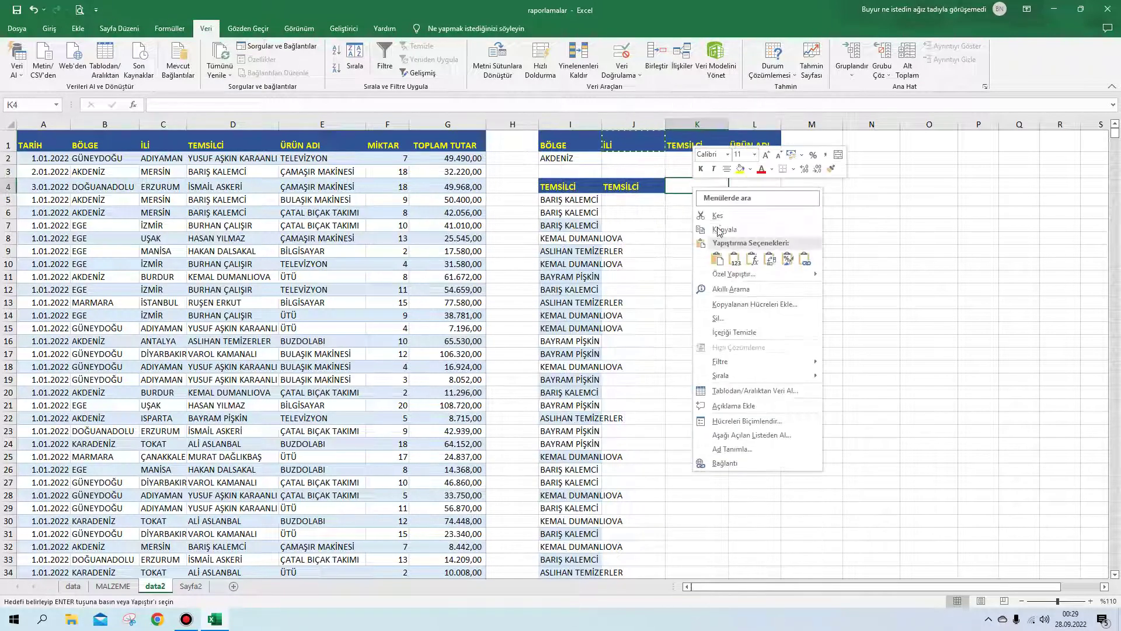
pyautogui.click(718, 259)
pyautogui.click(812, 263)
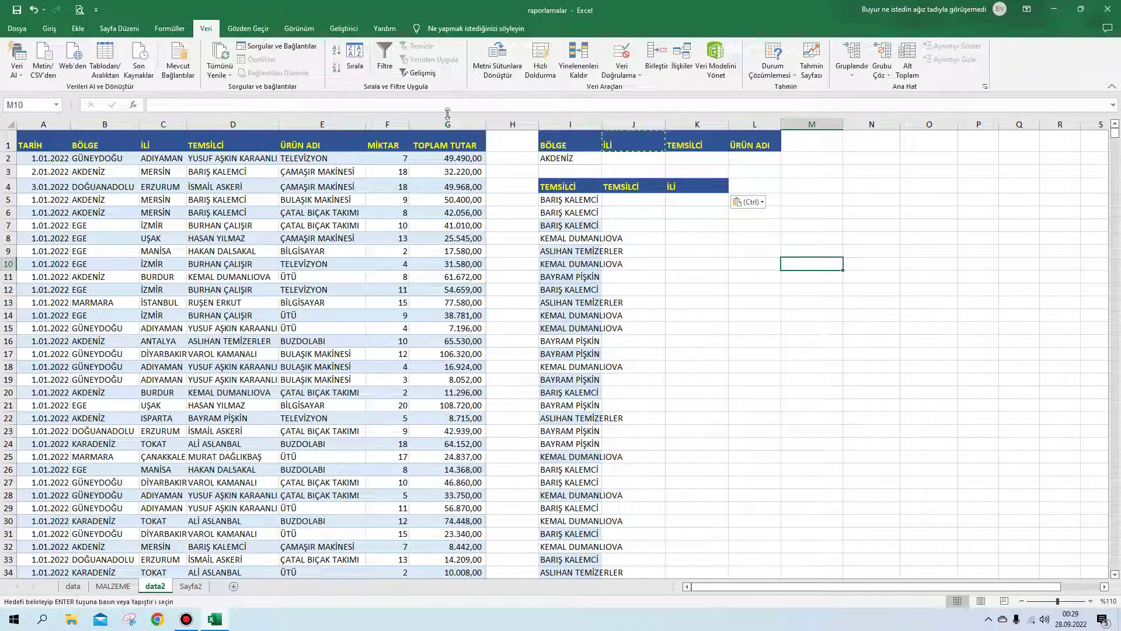
pyautogui.moveTo(554, 201); pyautogui.dragTo(596, 275)
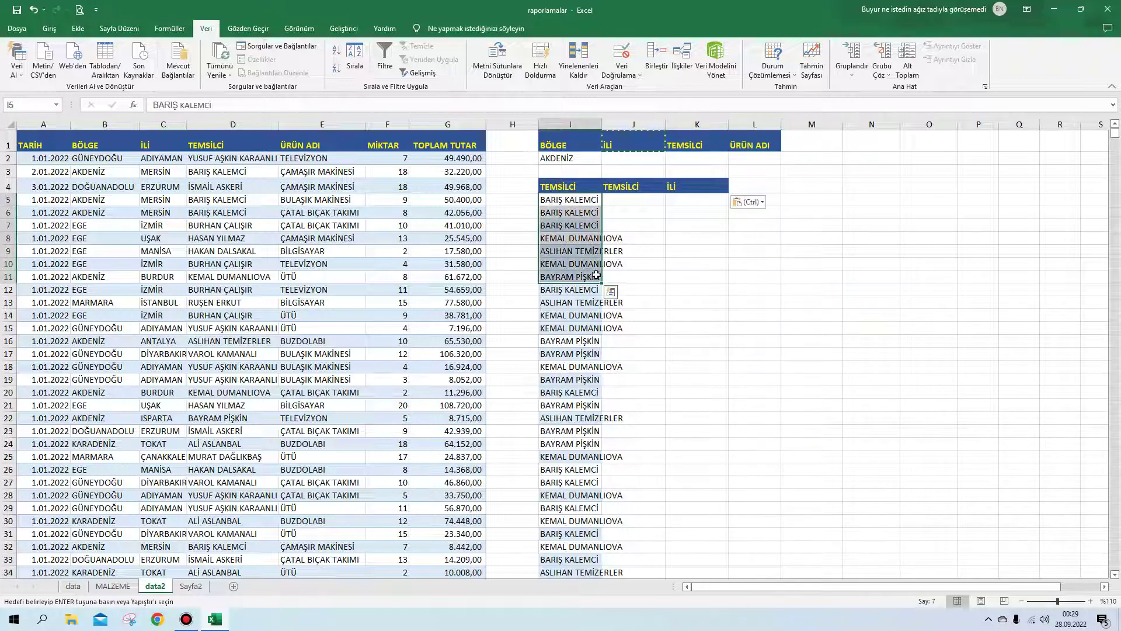
# Extend the selection down to I2586 and Clear All the old representative names
pyautogui.hotkey('ctrl', 'shift', 'Down')
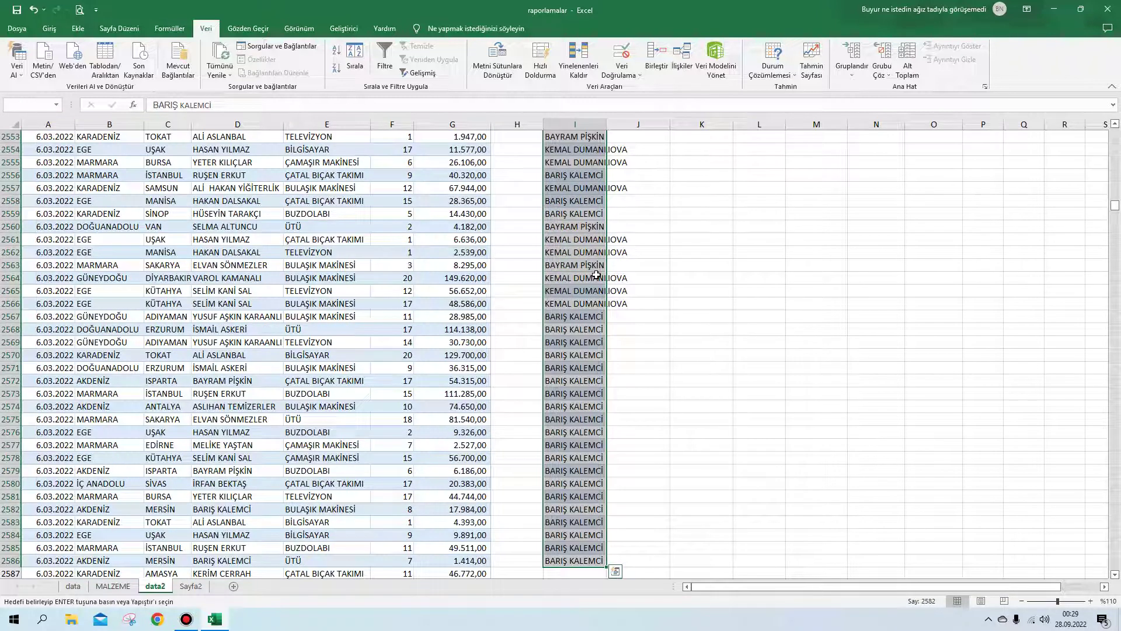
pyautogui.click(45, 30)
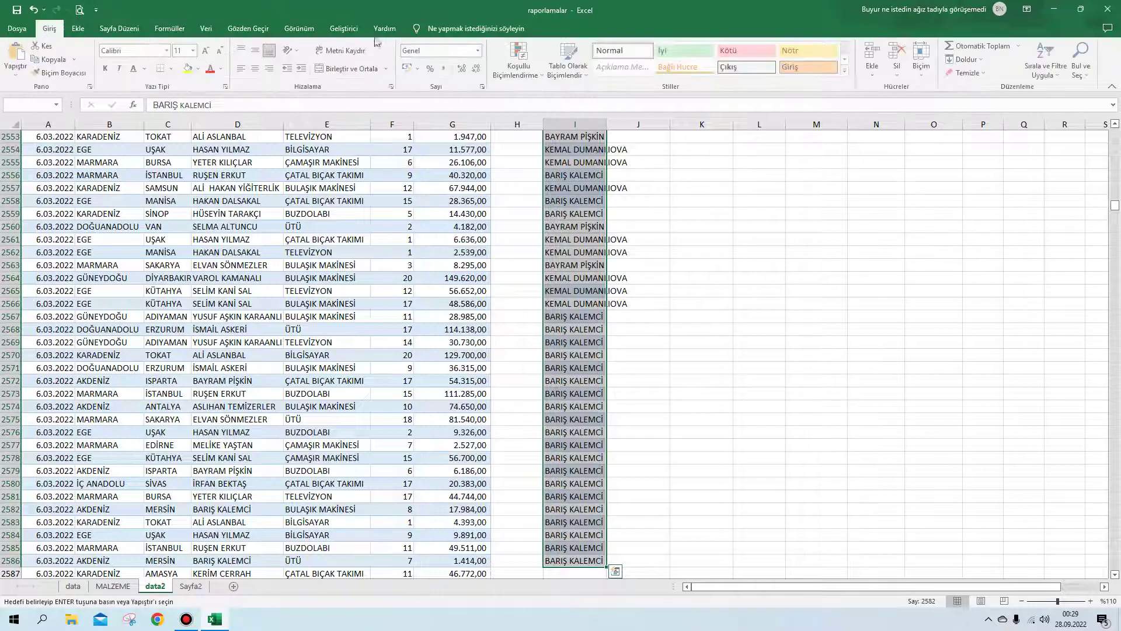
pyautogui.click(986, 77)
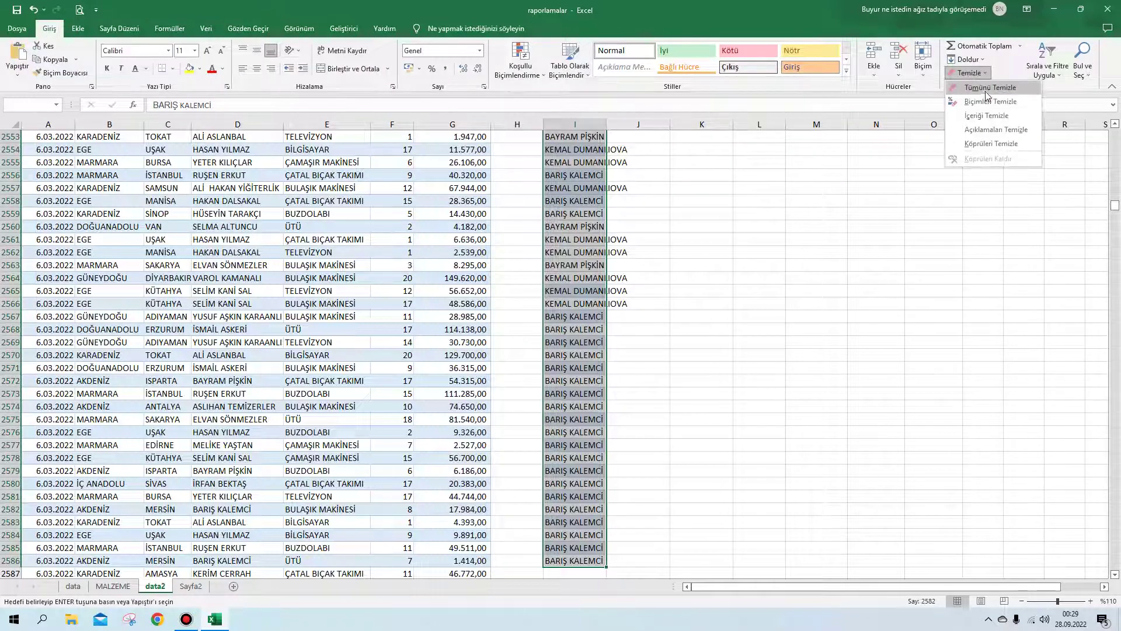
pyautogui.click(988, 96)
pyautogui.hotkey('ctrl', 'BackSpace')
pyautogui.click(570, 212)
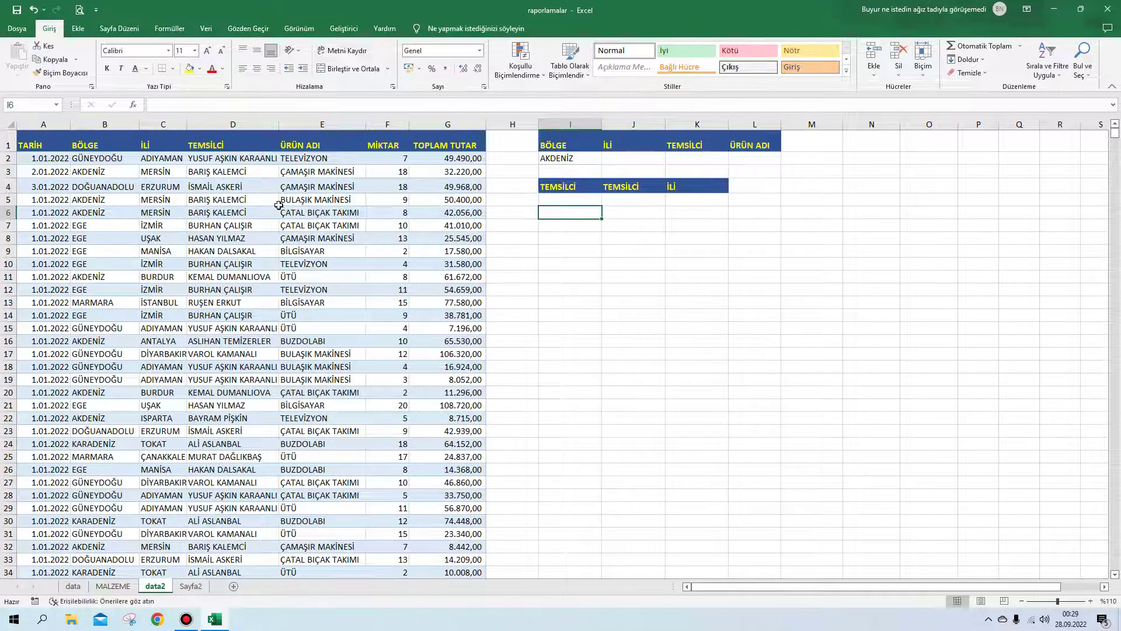
pyautogui.click(233, 174)
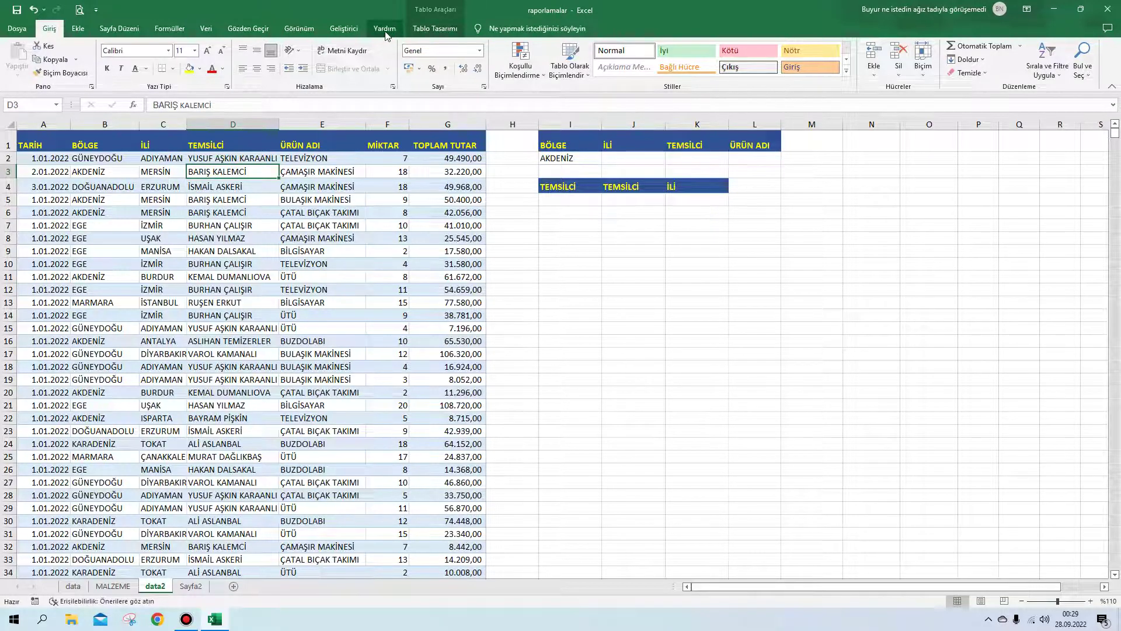
# Use Table Design's Convert to Range on the data2 sales table and confirm with Yes
pyautogui.click(435, 29)
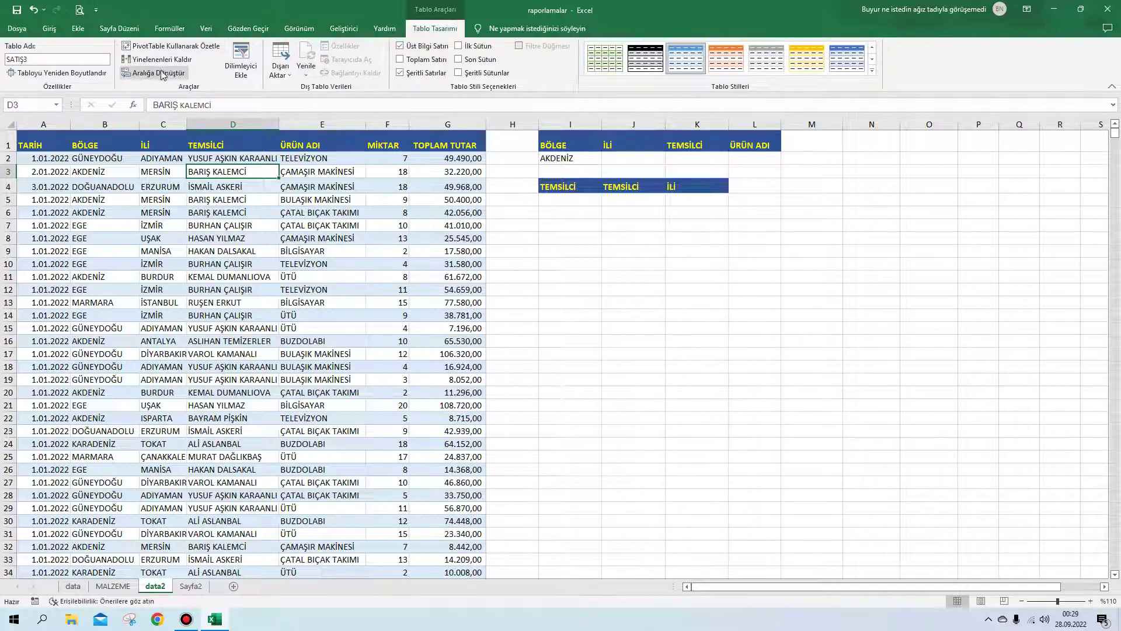
pyautogui.click(163, 73)
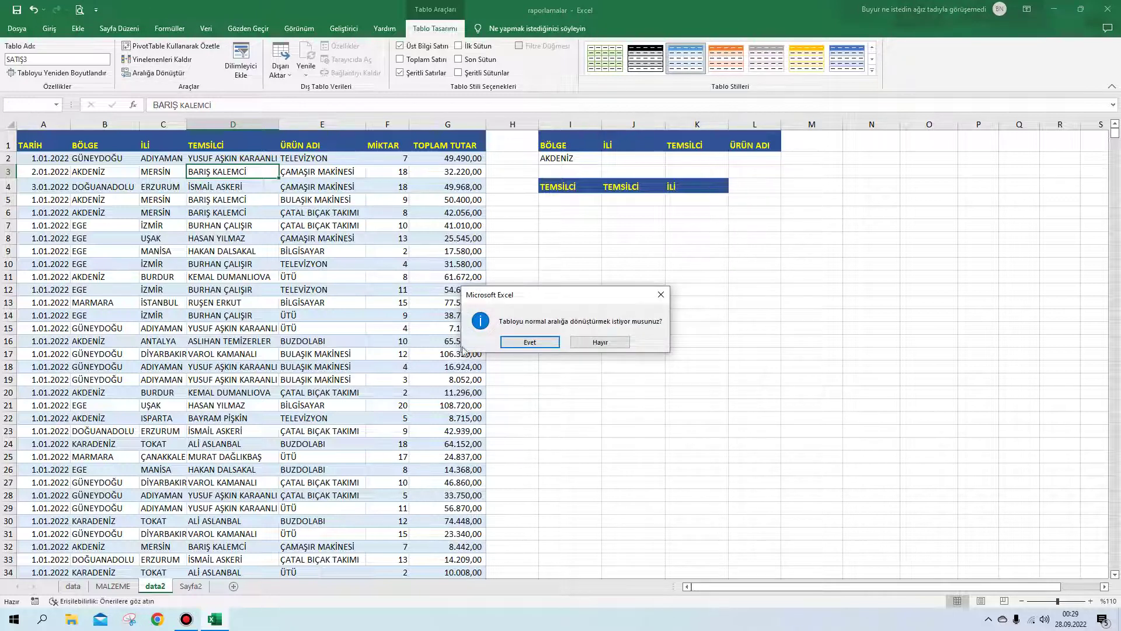
pyautogui.click(530, 342)
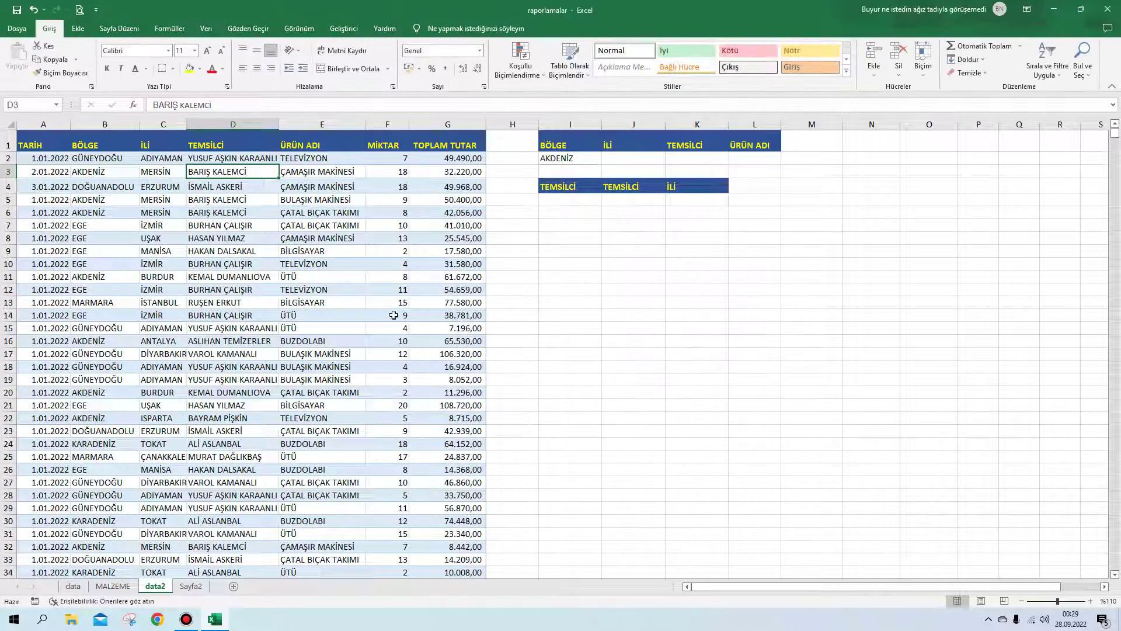
pyautogui.click(206, 202)
pyautogui.click(233, 248)
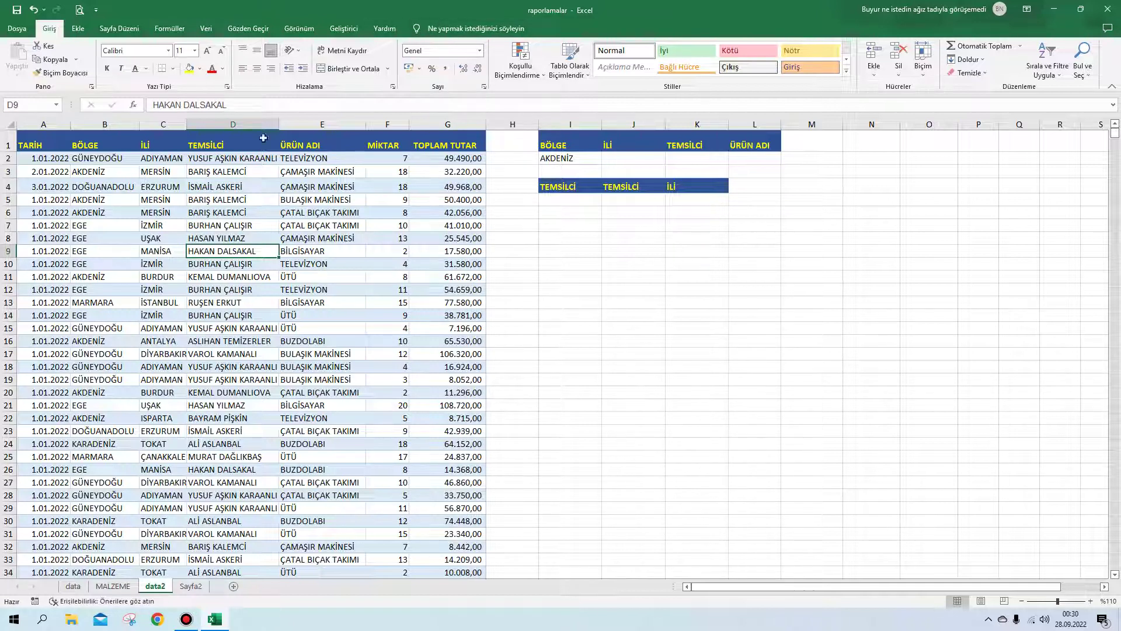
pyautogui.click(226, 169)
pyautogui.moveTo(25, 159); pyautogui.dragTo(475, 435)
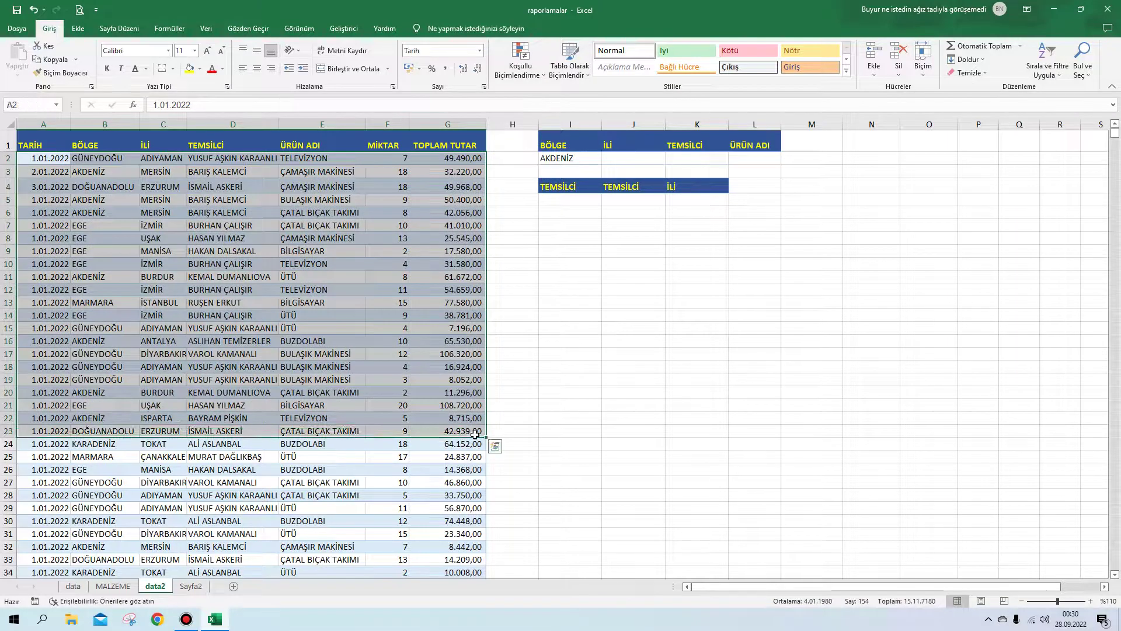
pyautogui.hotkey('ctrl', 'shift', 'Down')
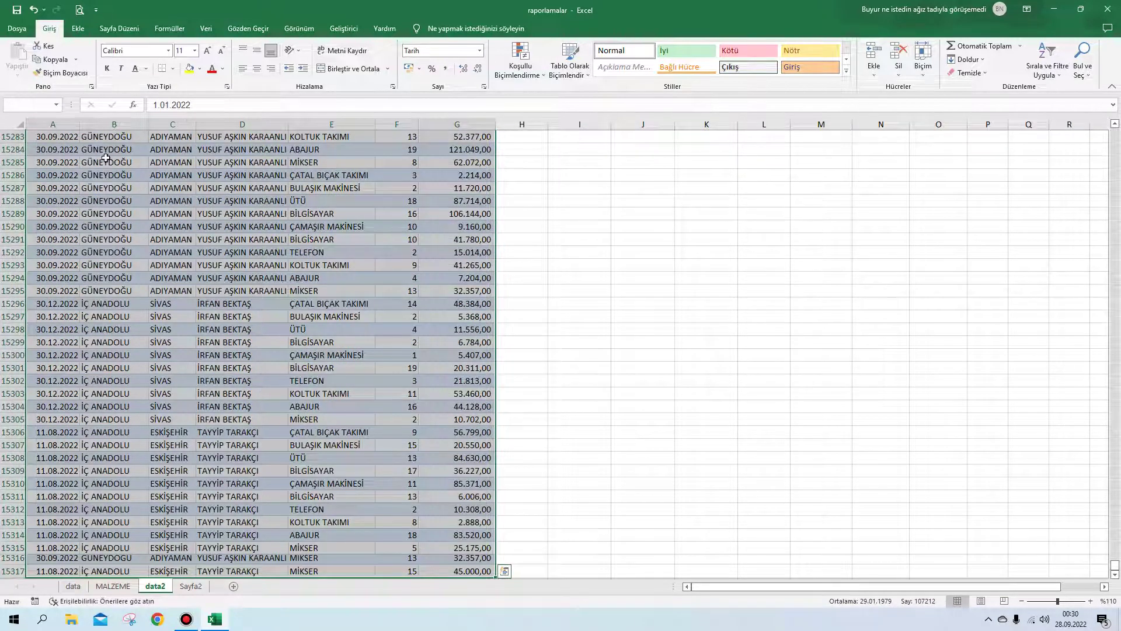
pyautogui.click(199, 68)
pyautogui.click(231, 172)
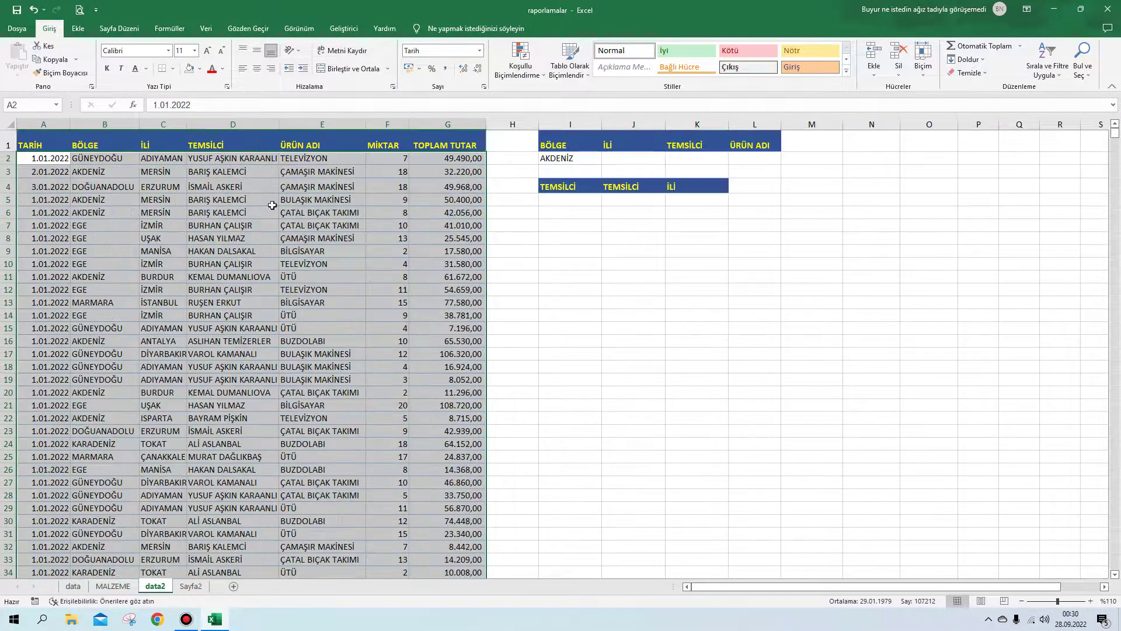
pyautogui.click(321, 262)
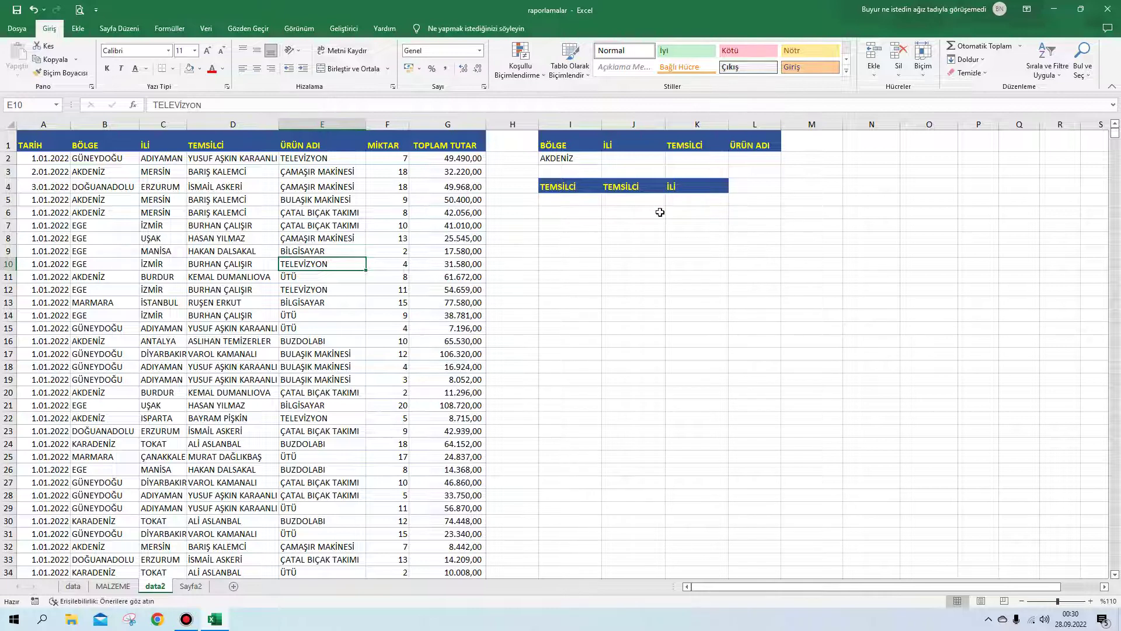
pyautogui.click(563, 190)
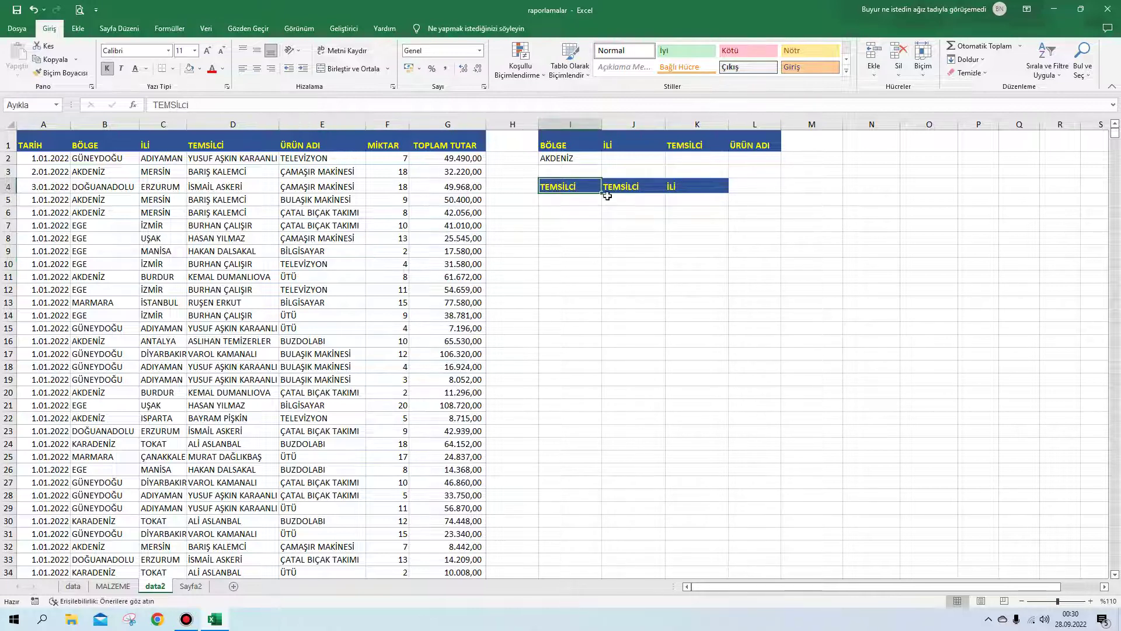
pyautogui.click(616, 191)
pyautogui.click(675, 188)
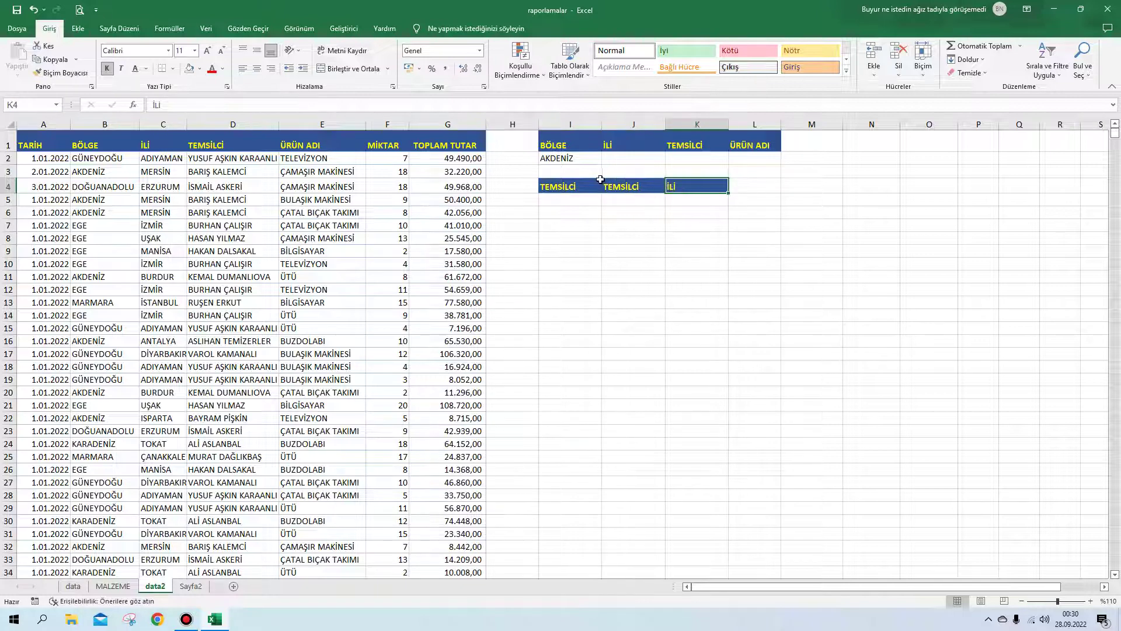
pyautogui.click(627, 206)
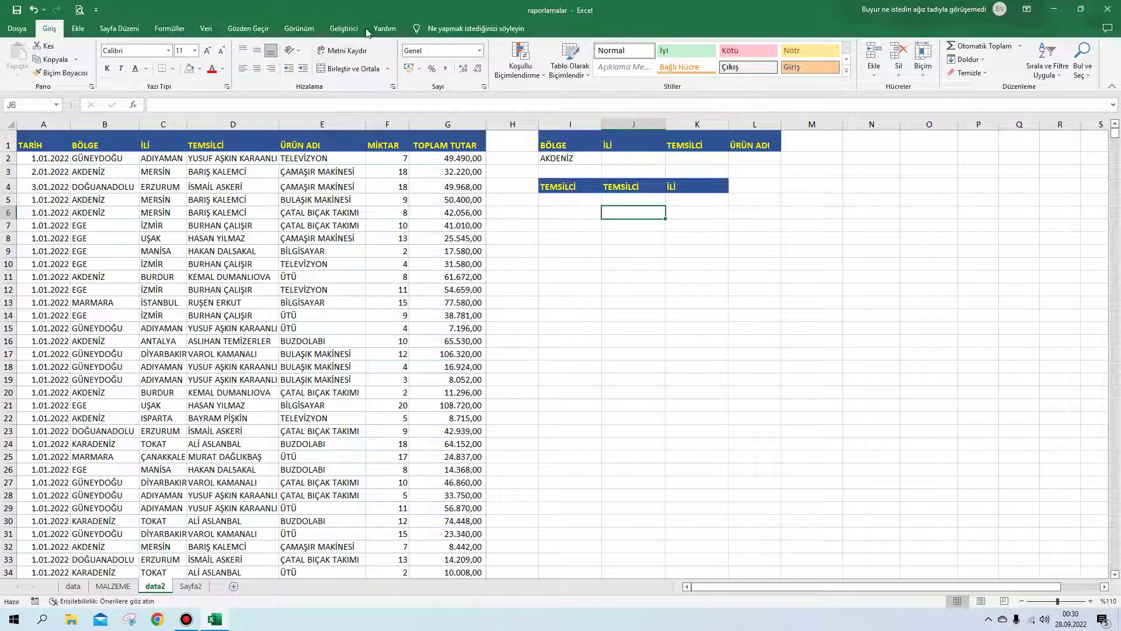
# Run Advanced Filter copying the AKDENİZ matches to the I4:K4 heading row
pyautogui.click(204, 30)
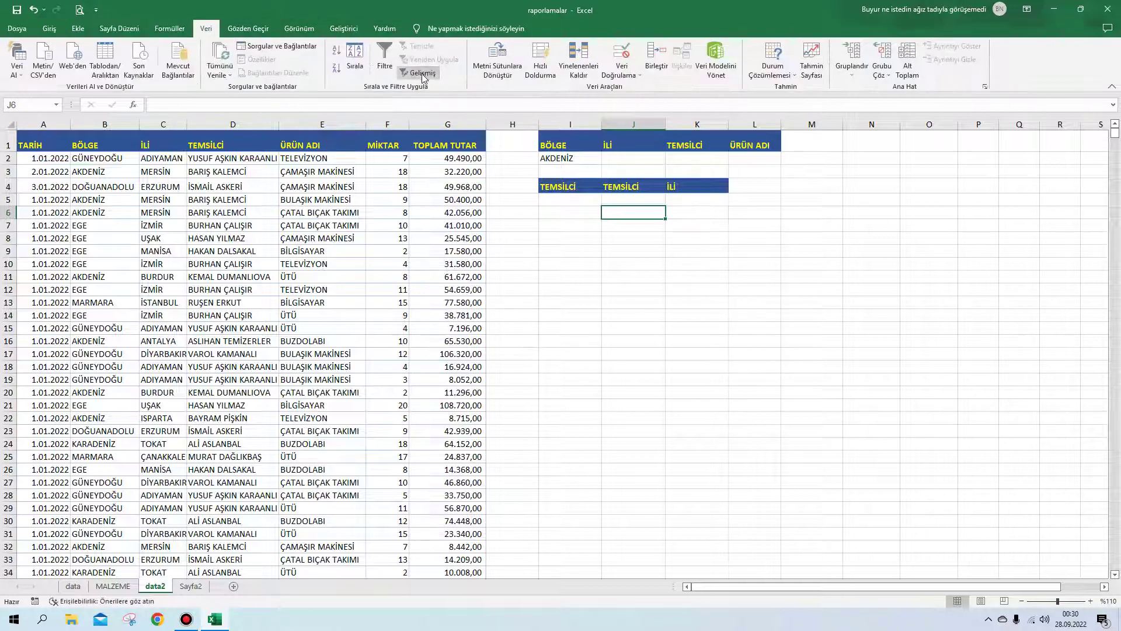
pyautogui.click(422, 74)
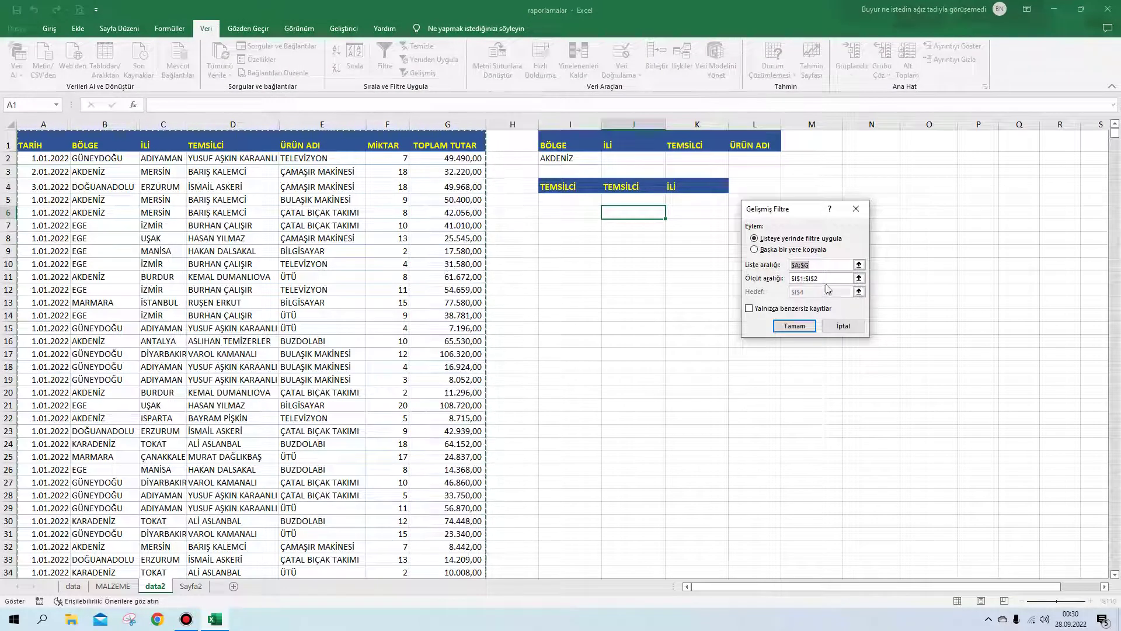
pyautogui.click(762, 250)
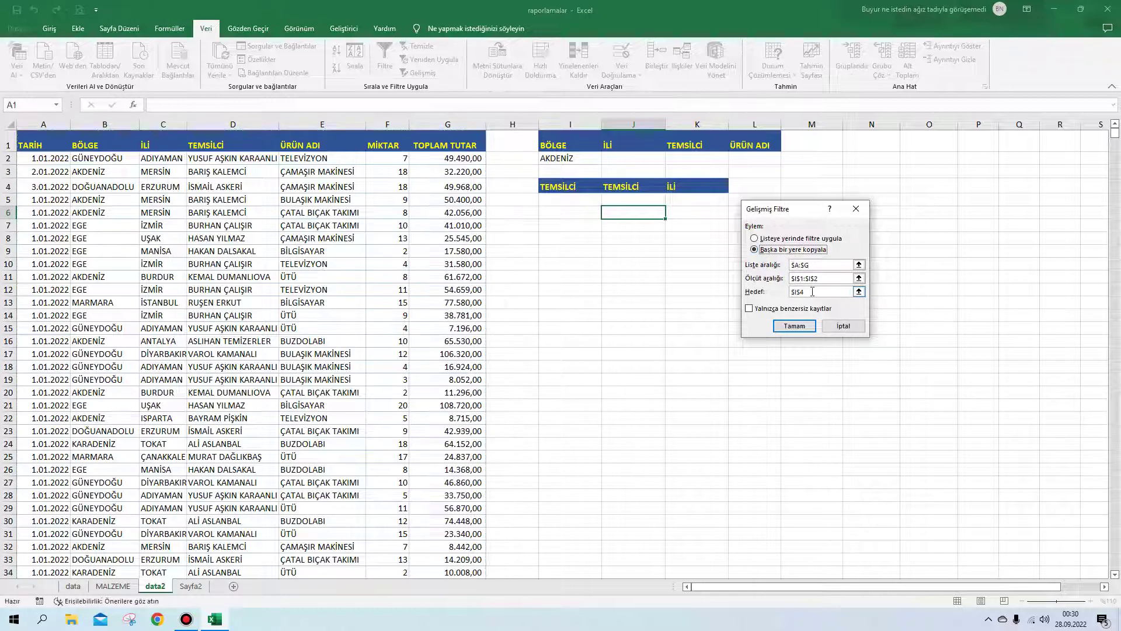
pyautogui.moveTo(561, 187); pyautogui.dragTo(683, 190)
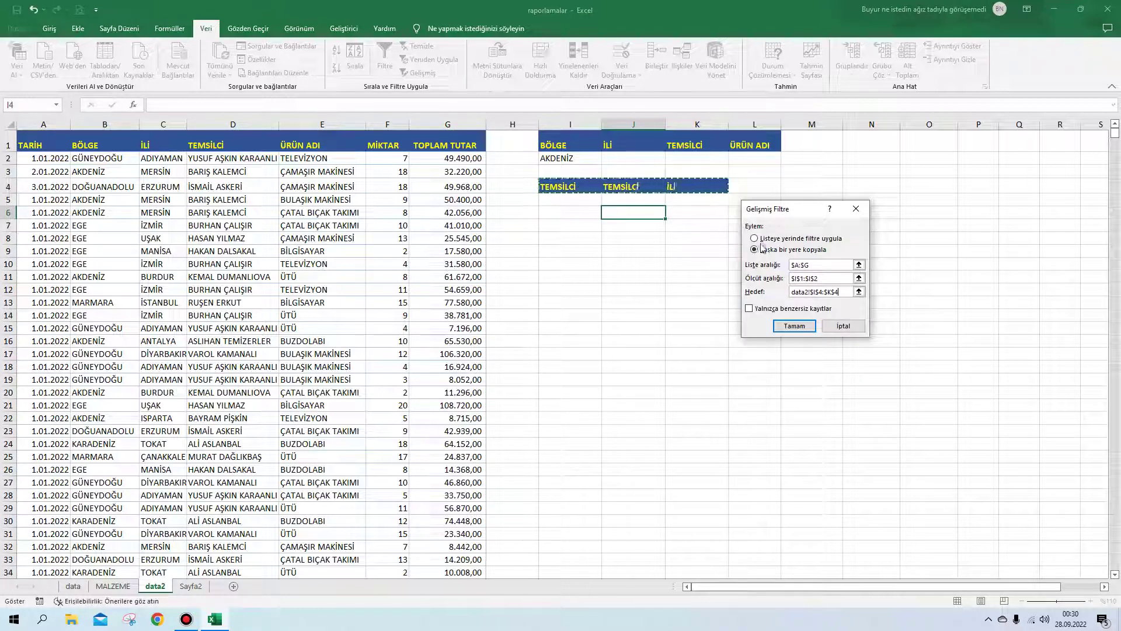
pyautogui.click(794, 326)
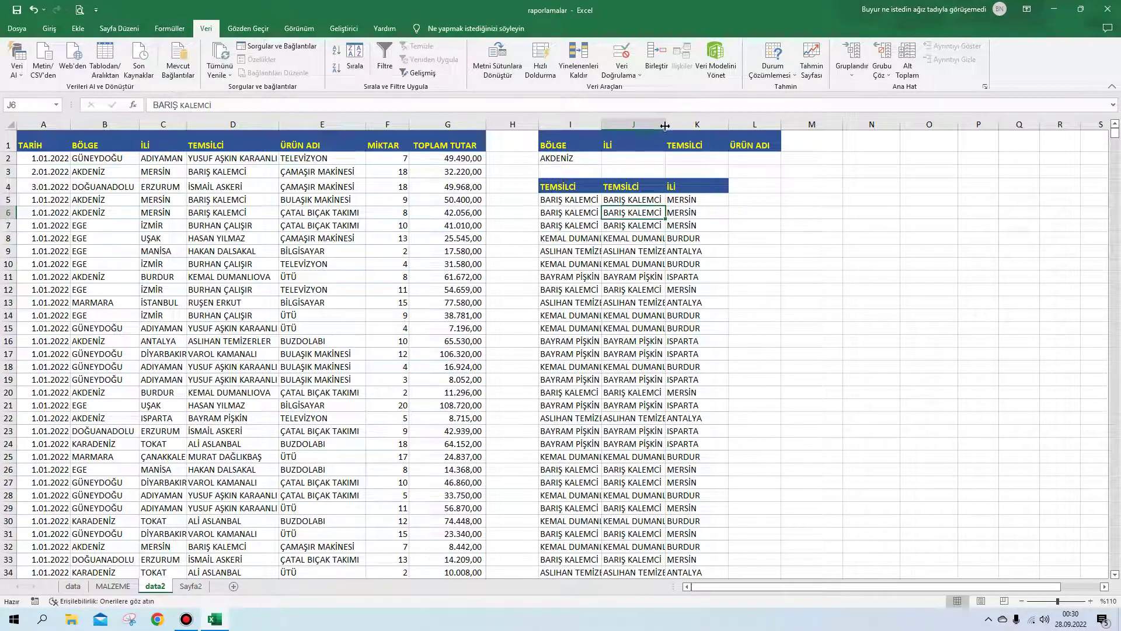
# Widen columns I and J so the representative names show in full
pyautogui.moveTo(664, 129); pyautogui.dragTo(689, 129)
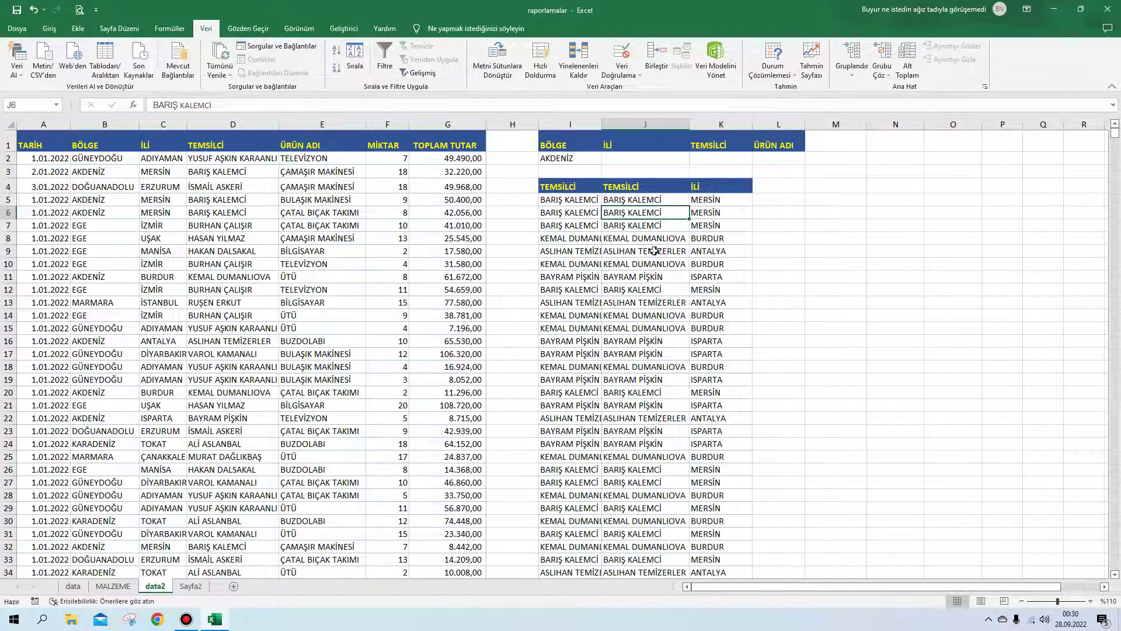
pyautogui.moveTo(602, 125); pyautogui.dragTo(628, 124)
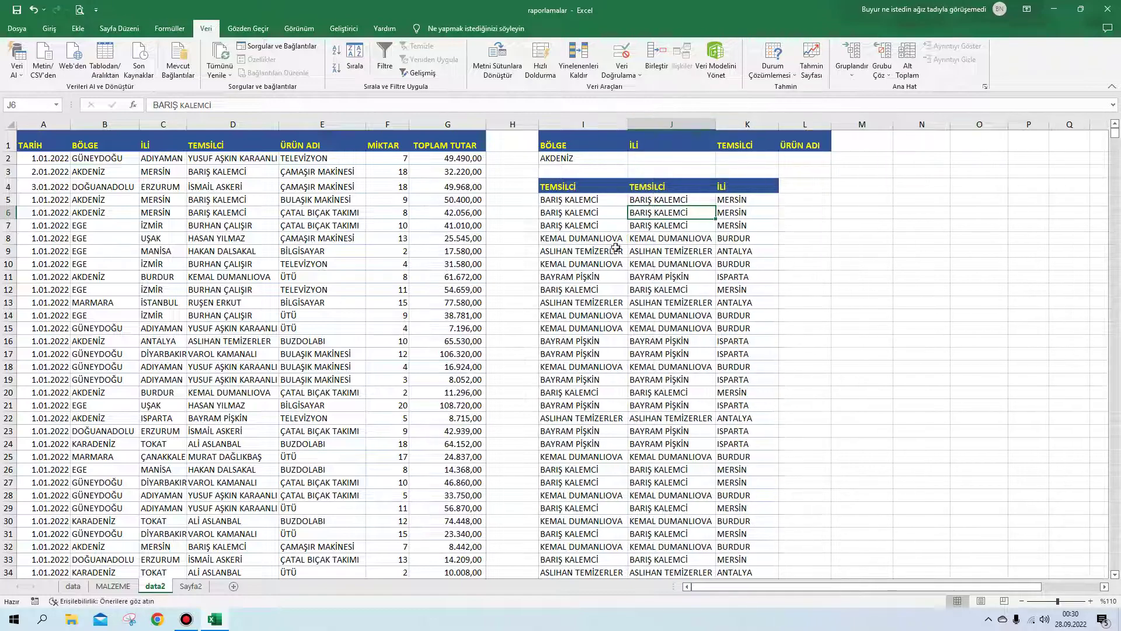
pyautogui.scroll(-3, 643, 378)
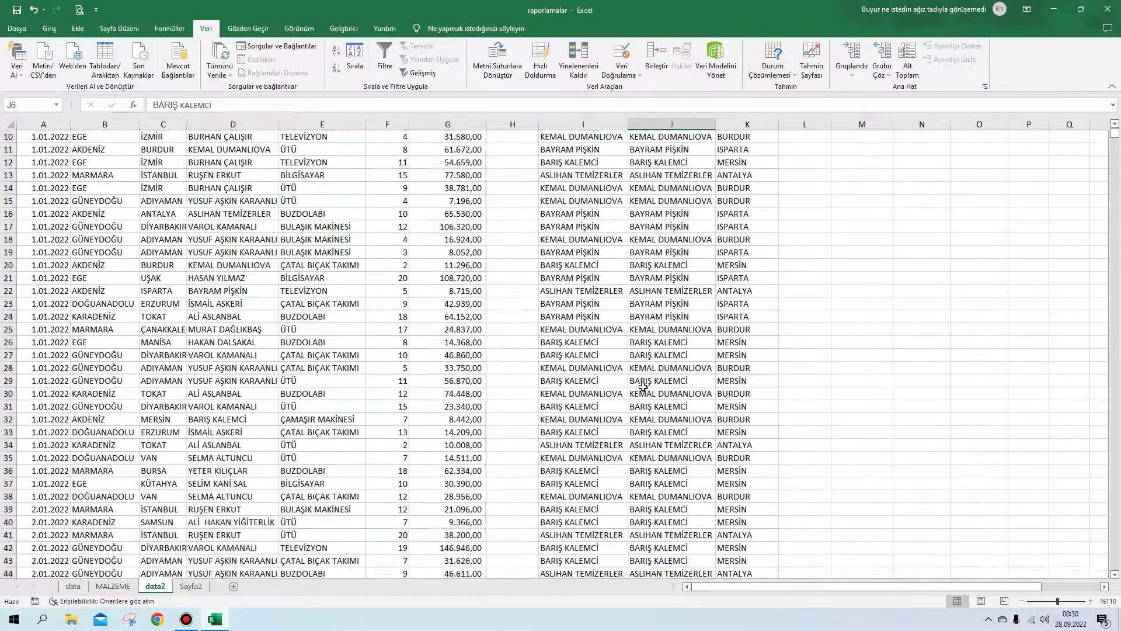
pyautogui.scroll(2, 643, 378)
pyautogui.scroll(1, 643, 378)
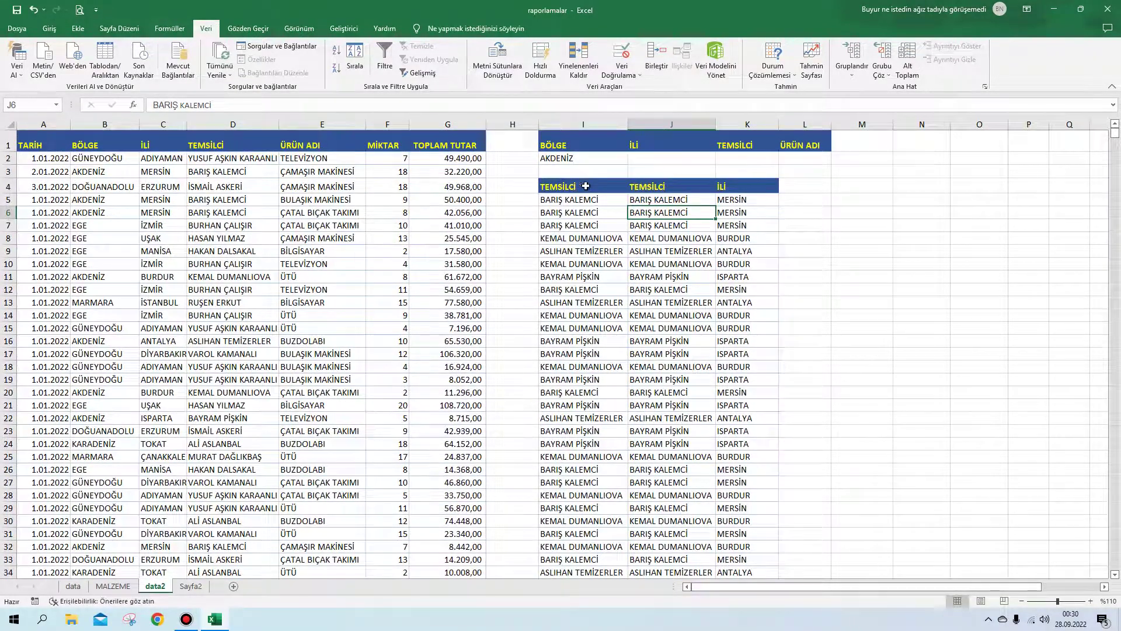
# Select the copied results from row 5 down to row 2586 in I:K for clearing
pyautogui.moveTo(578, 185); pyautogui.dragTo(718, 187)
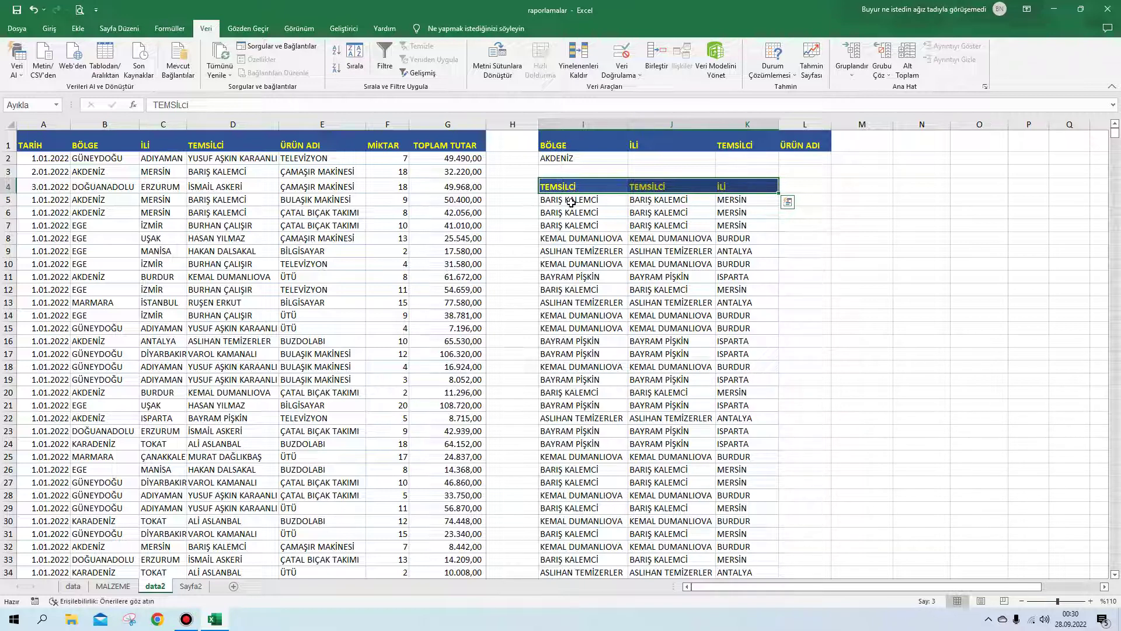
pyautogui.moveTo(559, 199); pyautogui.dragTo(733, 212)
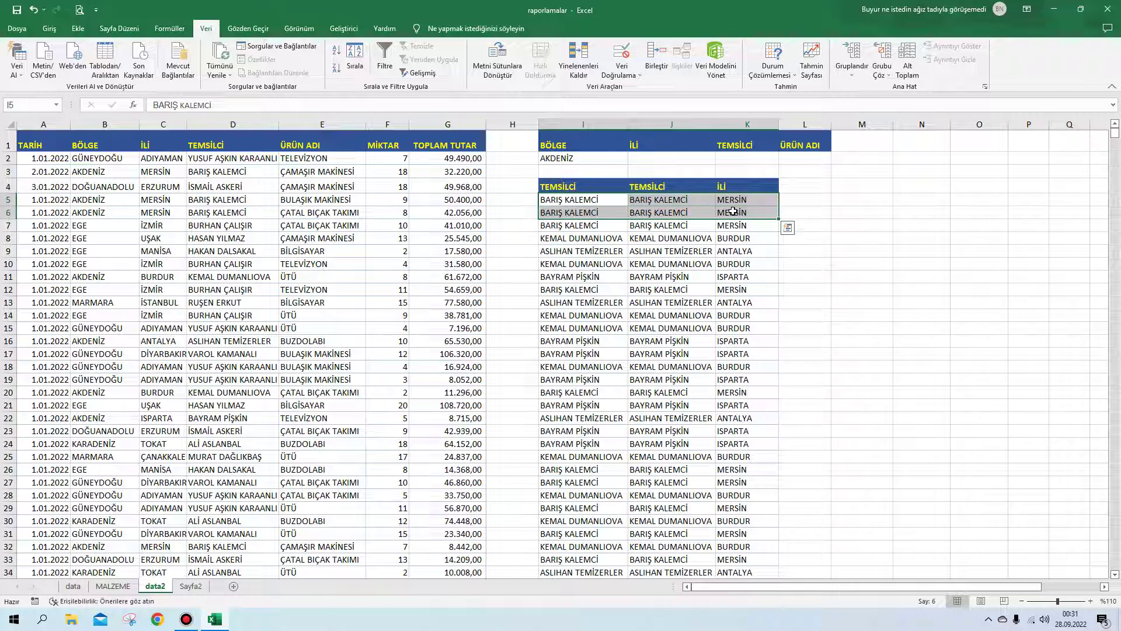
pyautogui.hotkey('ctrl', 'shift', 'Down')
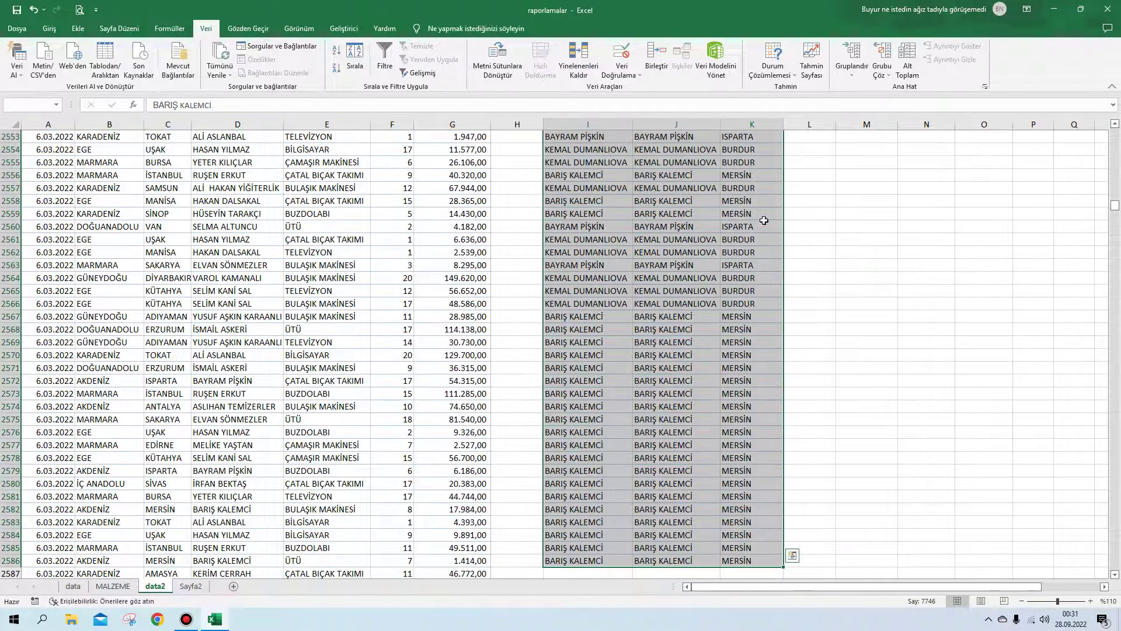
pyautogui.click(49, 28)
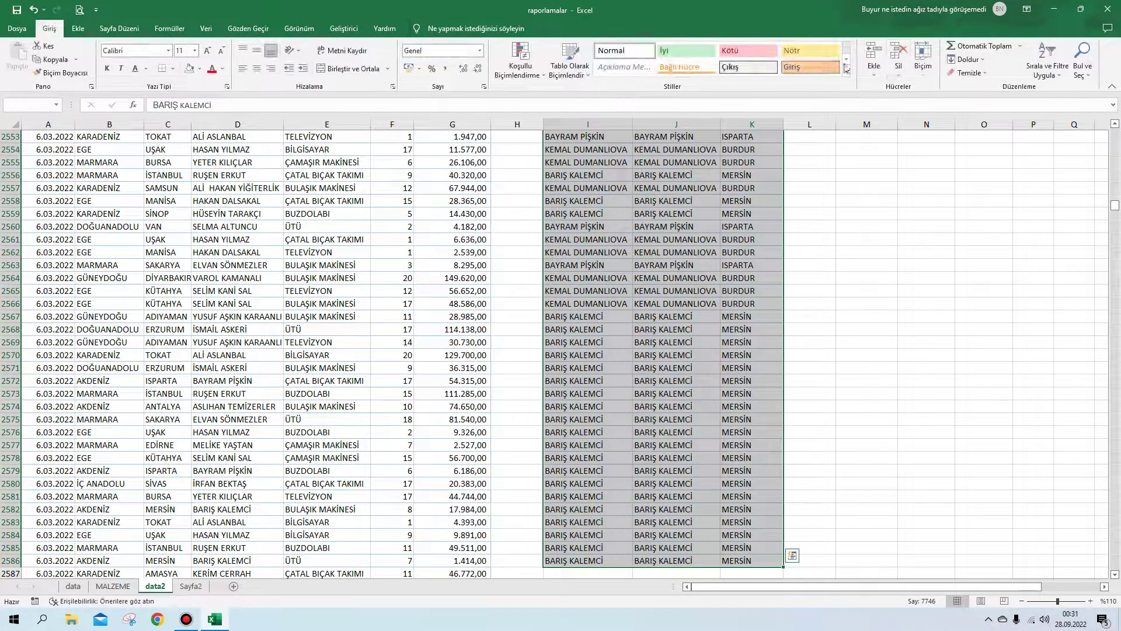
pyautogui.click(964, 73)
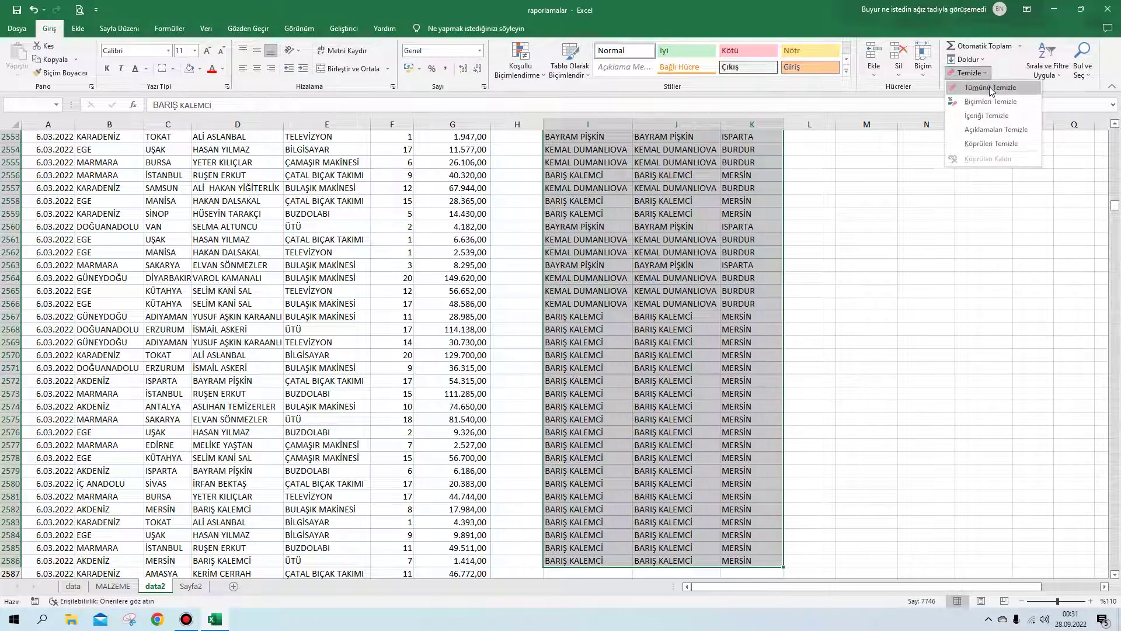
# Clear all the copied output rows and delete the AKDENİZ criterion from I2
pyautogui.click(991, 89)
pyautogui.click(578, 208)
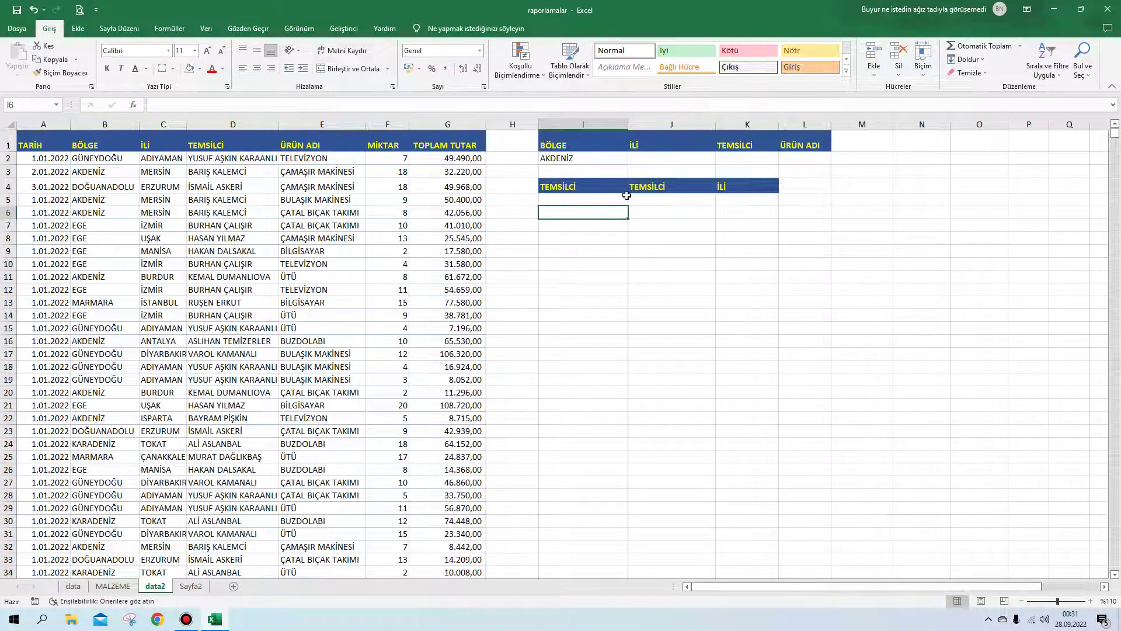
pyautogui.click(566, 159)
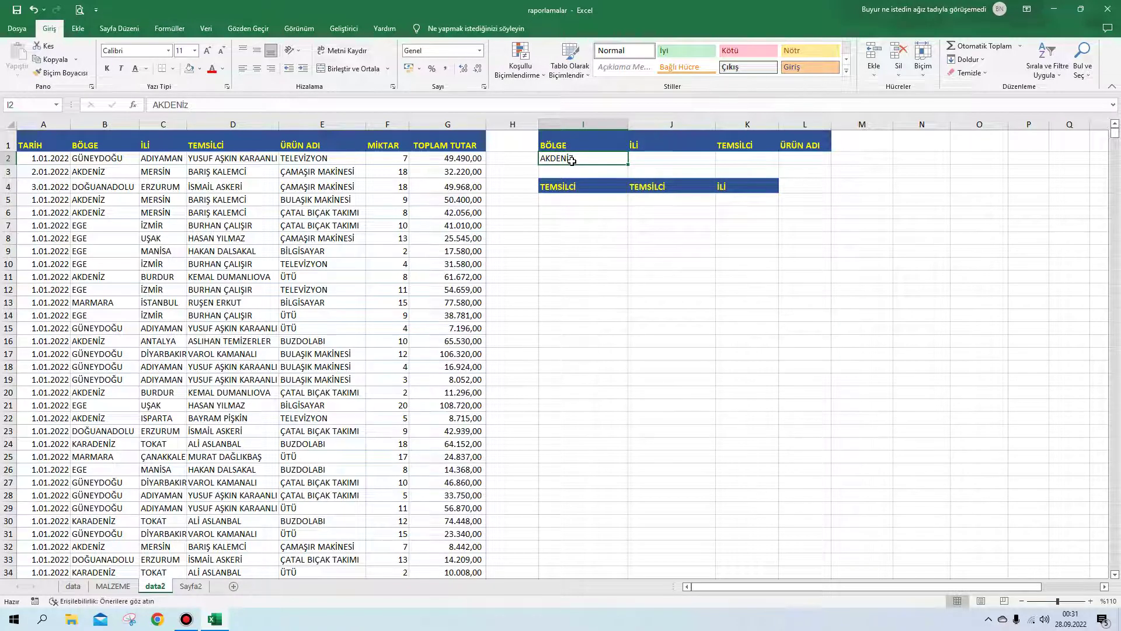
pyautogui.press('Delete')
pyautogui.click(746, 252)
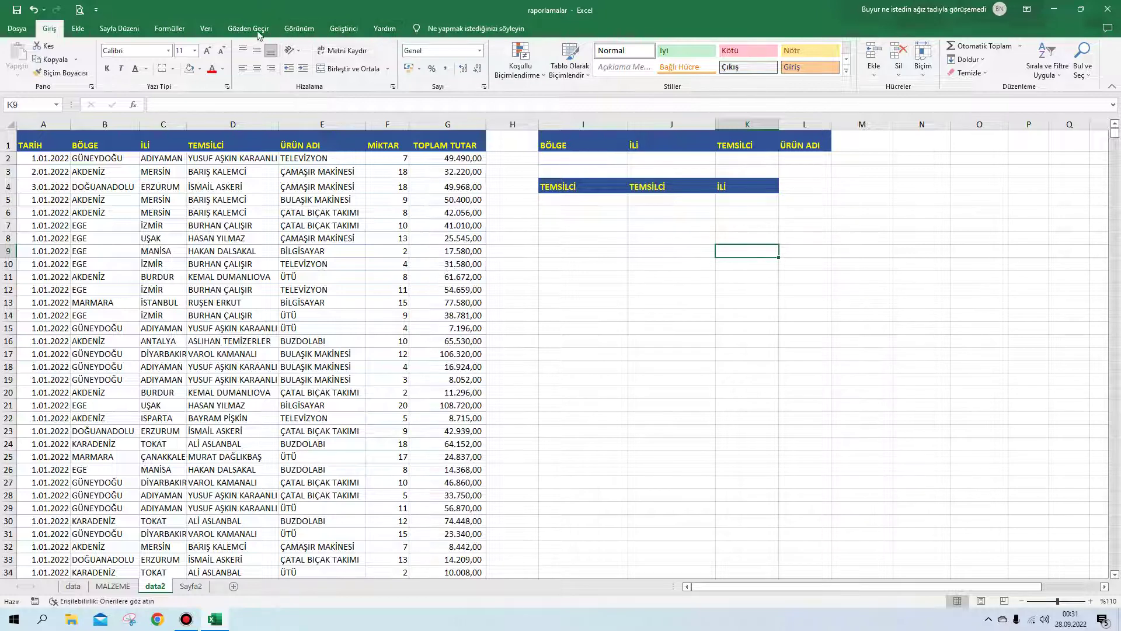
# Run Advanced Filter to data2!$I$4 with Unique records only ticked
pyautogui.click(207, 31)
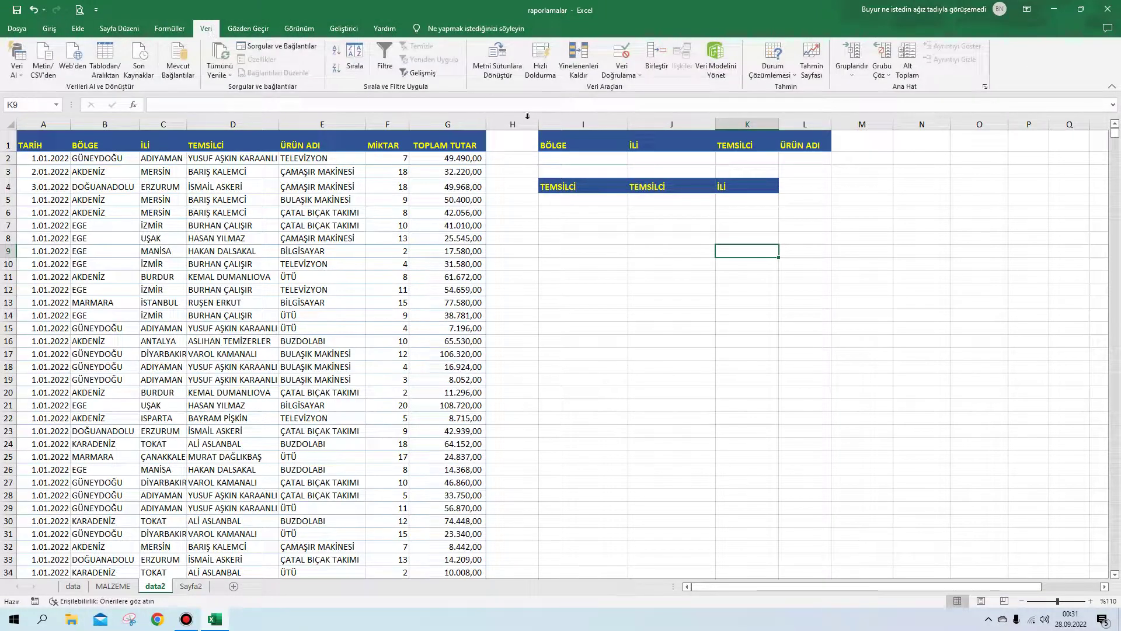
pyautogui.click(423, 73)
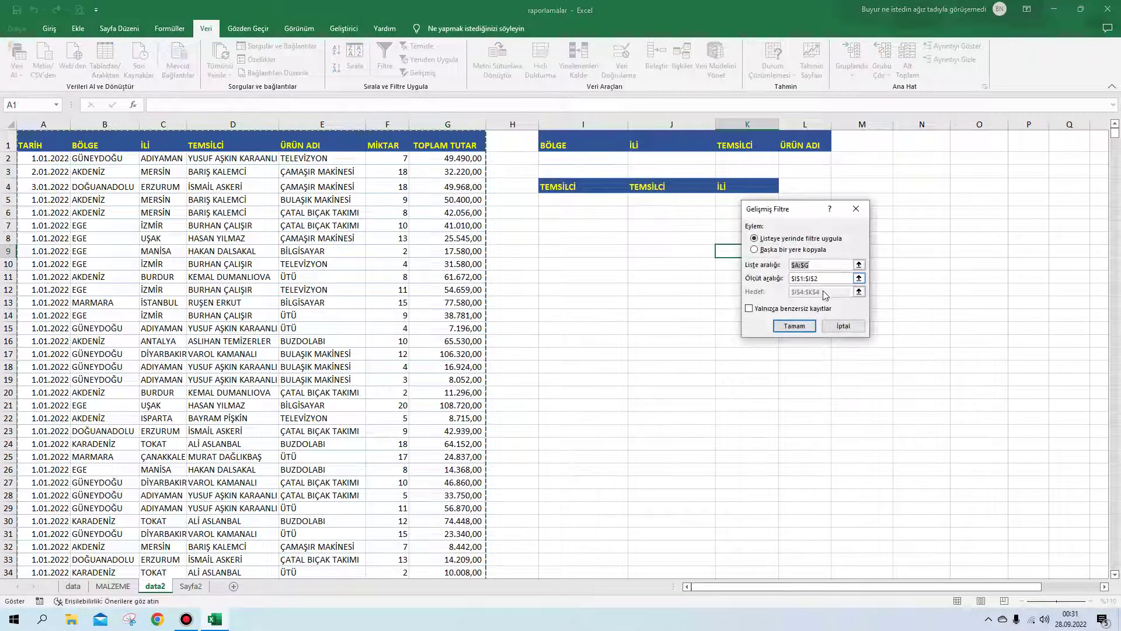
pyautogui.click(759, 249)
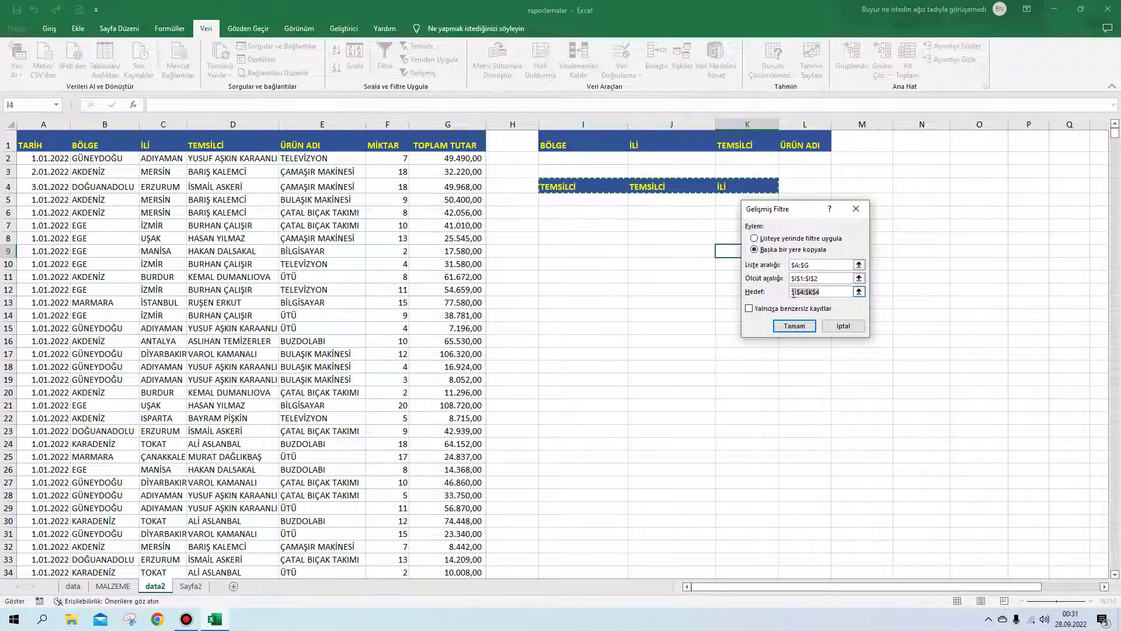
pyautogui.moveTo(822, 292); pyautogui.dragTo(781, 292)
pyautogui.click(575, 188)
pyautogui.click(750, 310)
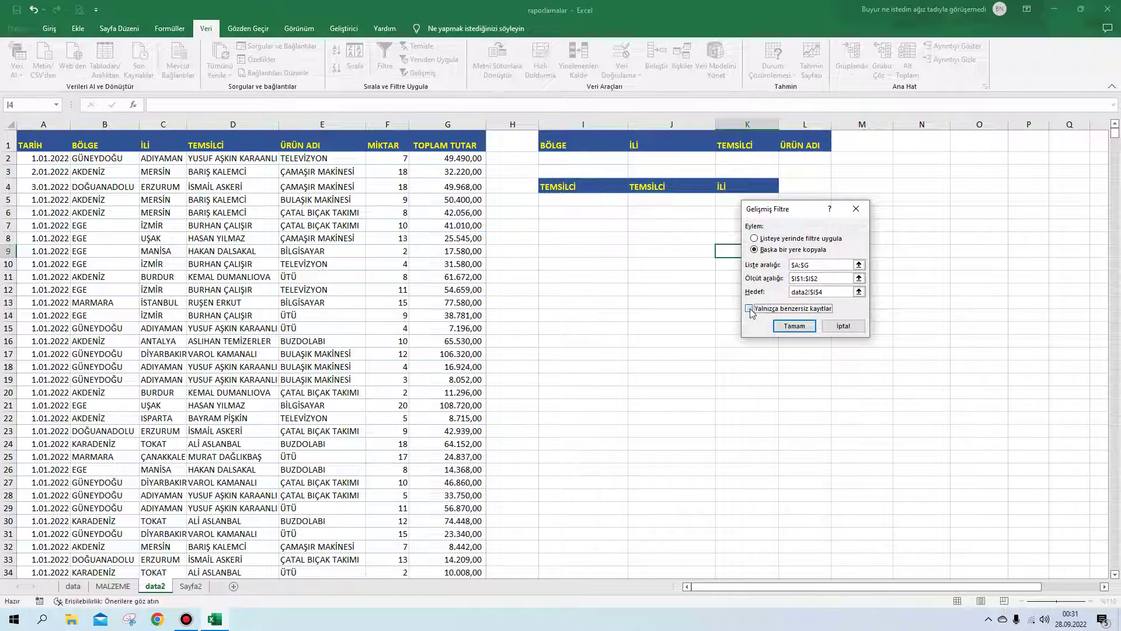
pyautogui.click(795, 326)
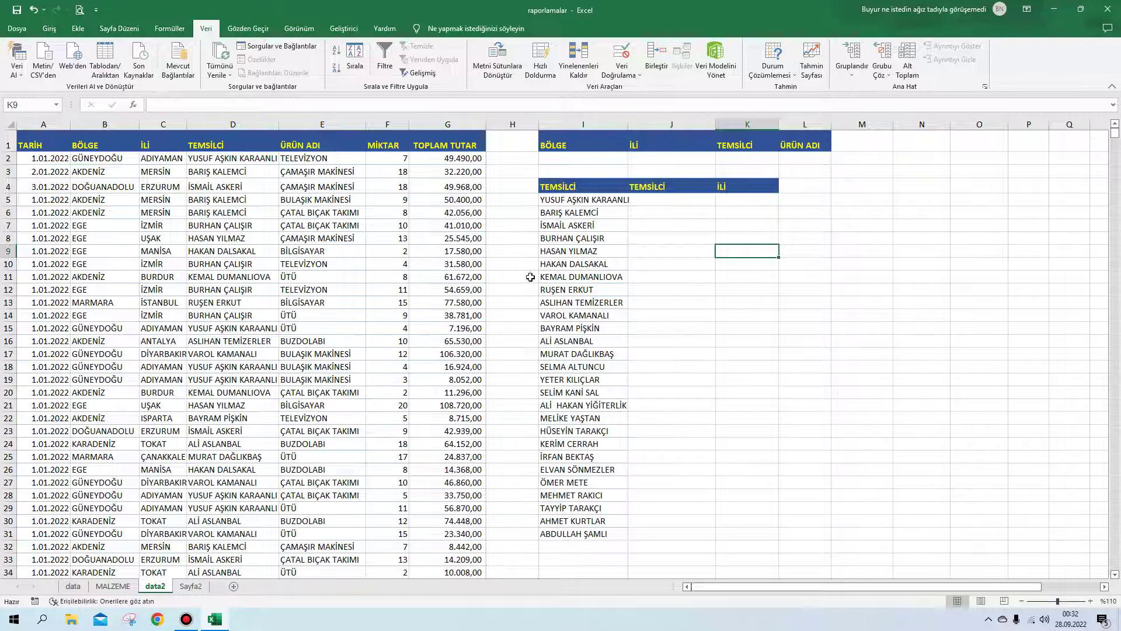
# Review the unique names, then select I5:I31 and delete them
pyautogui.moveTo(593, 203); pyautogui.dragTo(589, 531)
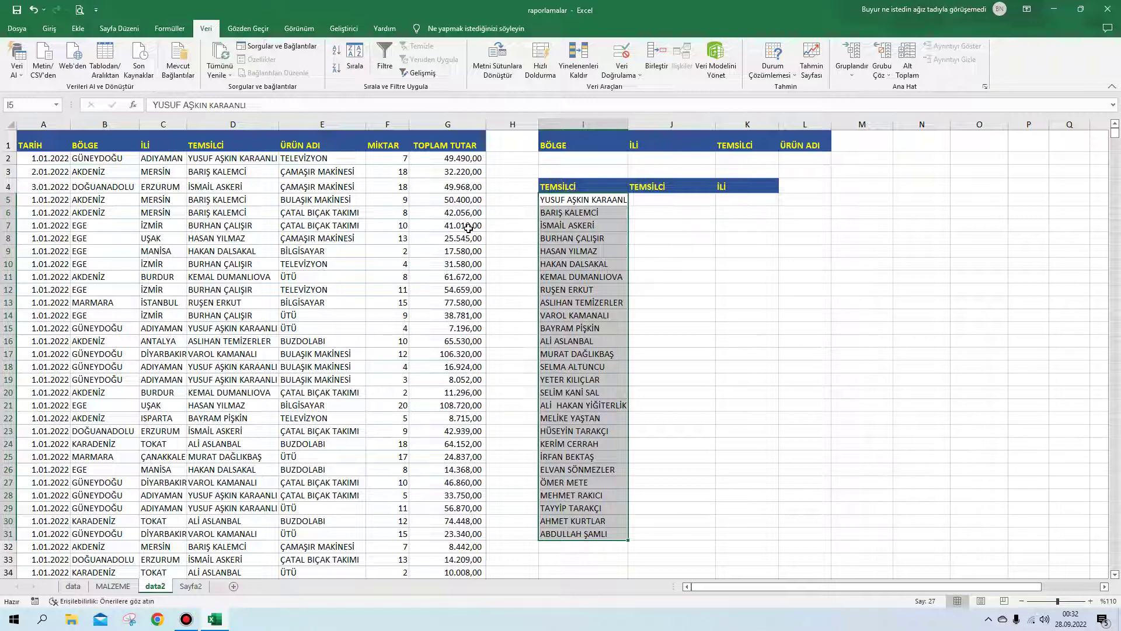
pyautogui.click(596, 254)
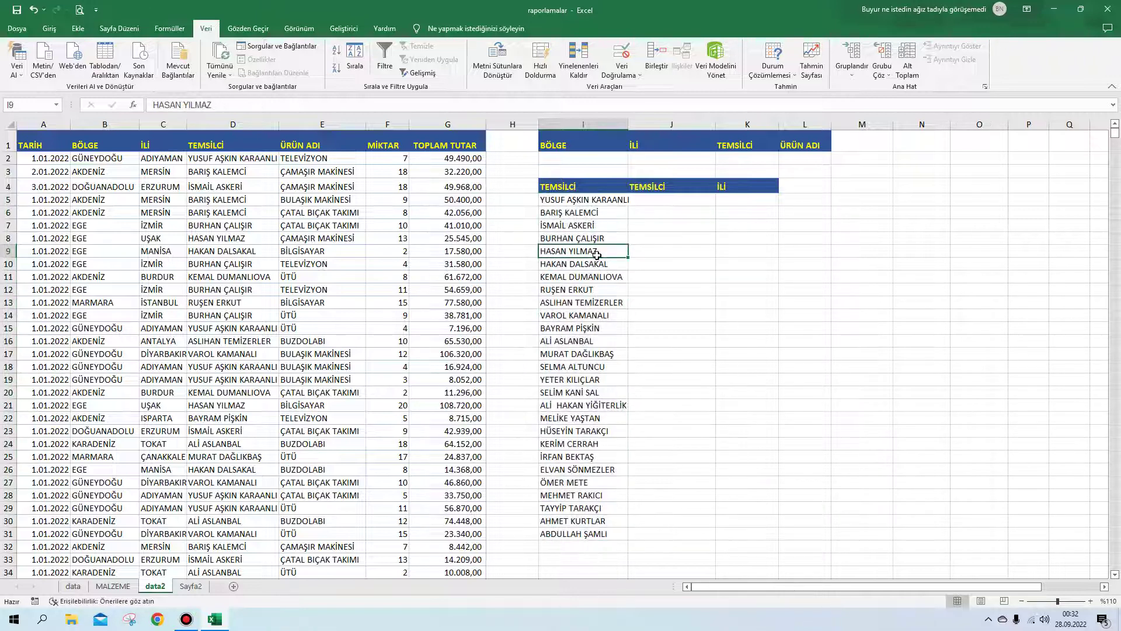
pyautogui.click(601, 303)
pyautogui.click(601, 318)
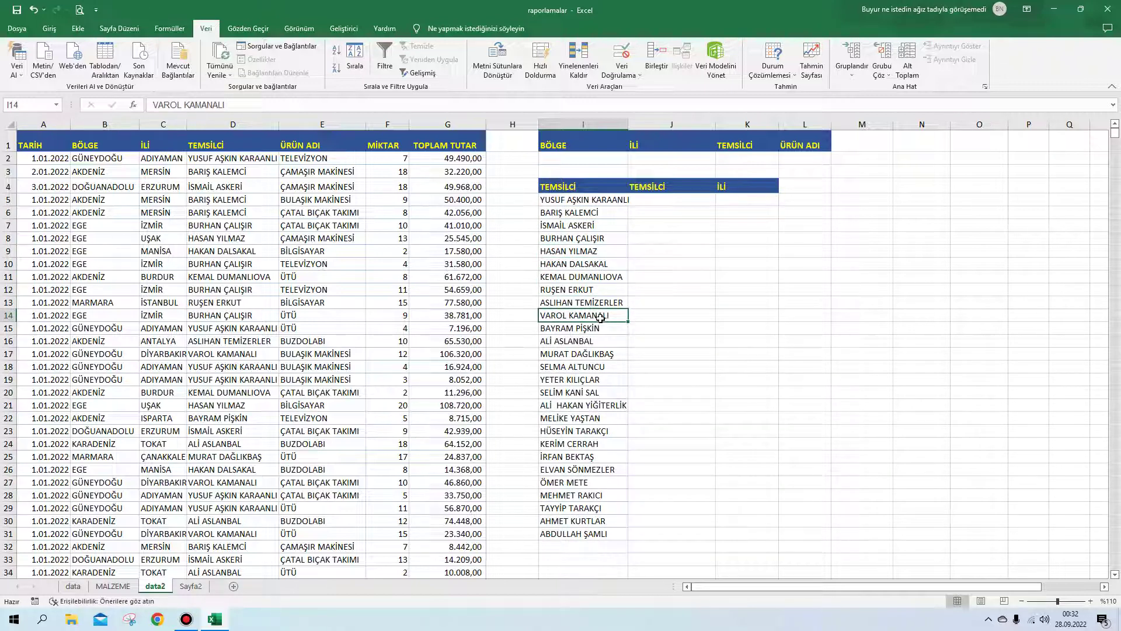
pyautogui.moveTo(555, 186); pyautogui.dragTo(757, 182)
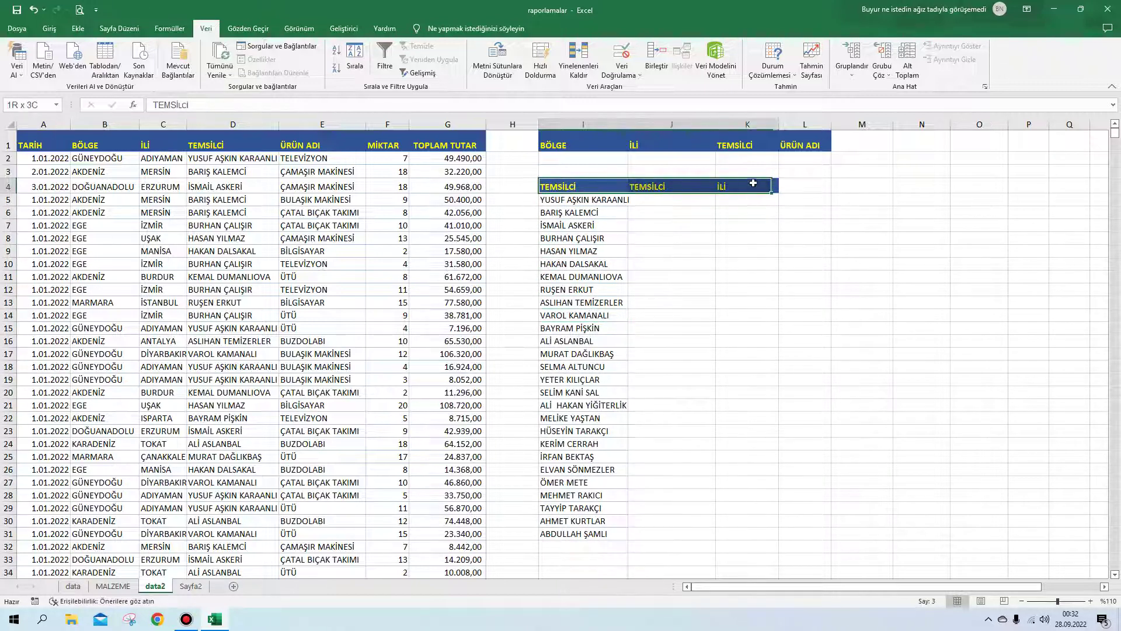
pyautogui.click(594, 199)
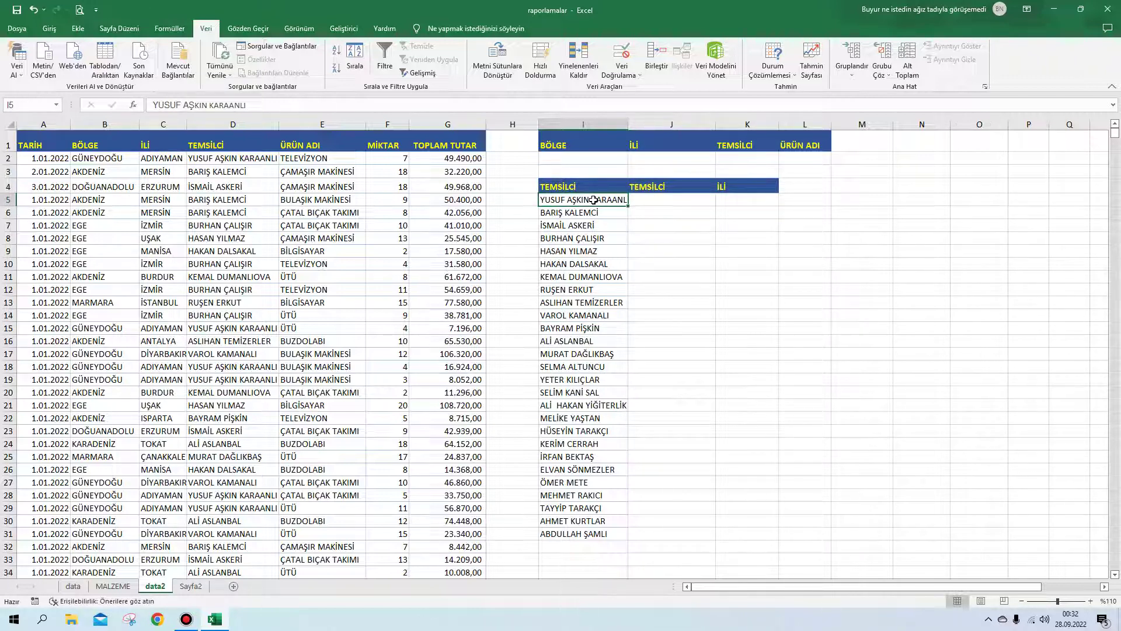
pyautogui.hotkey('ctrl', 'shift', 'Down')
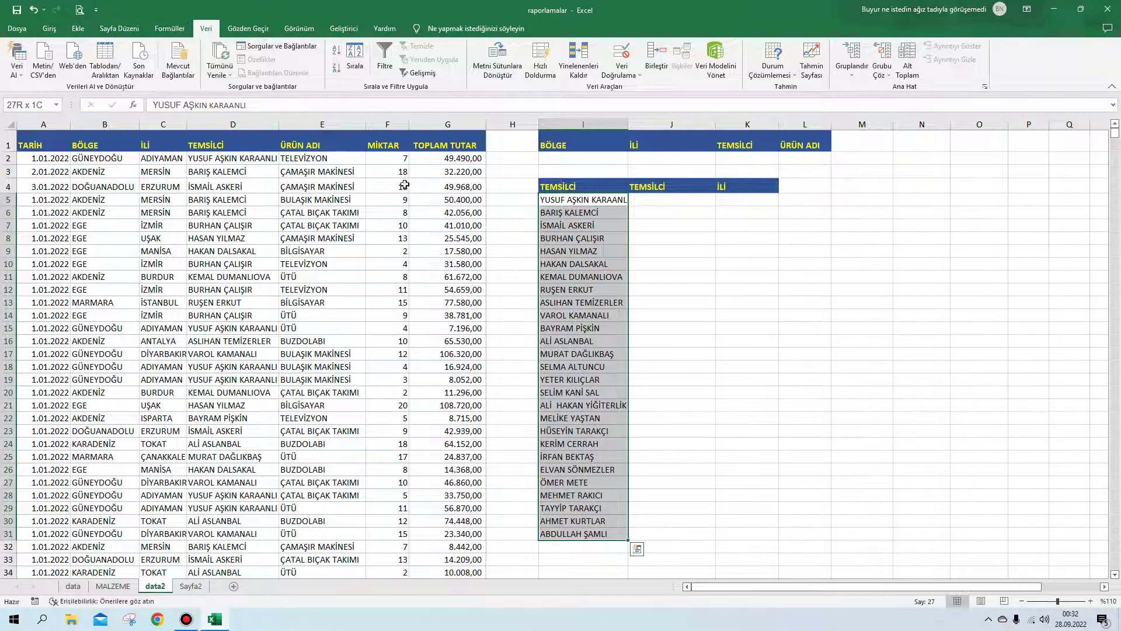
pyautogui.press('Delete')
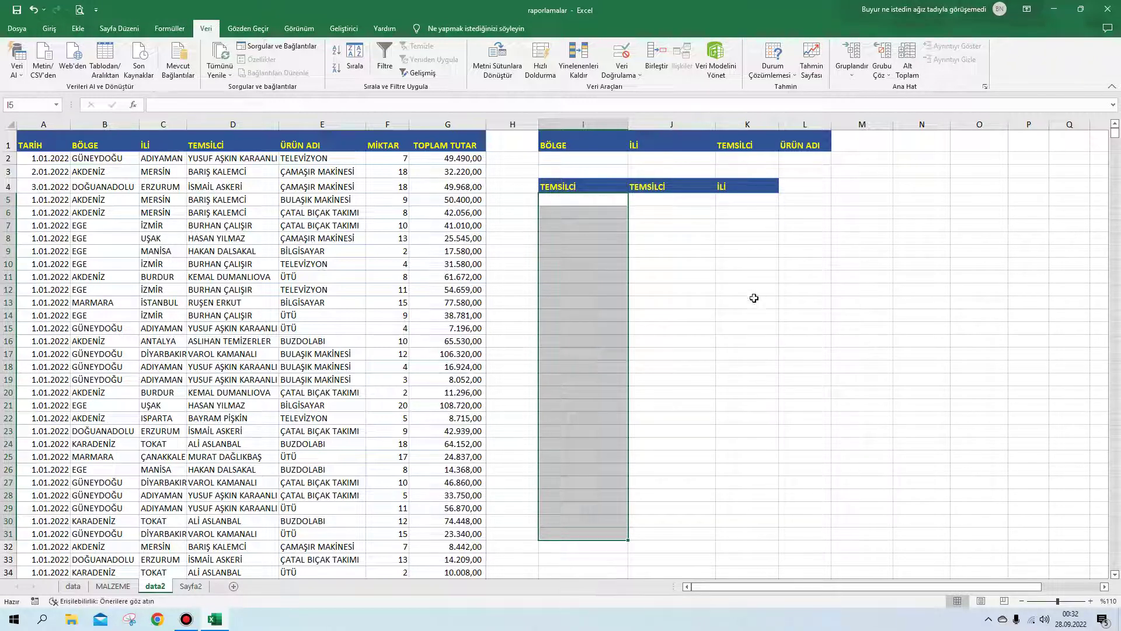
pyautogui.click(752, 299)
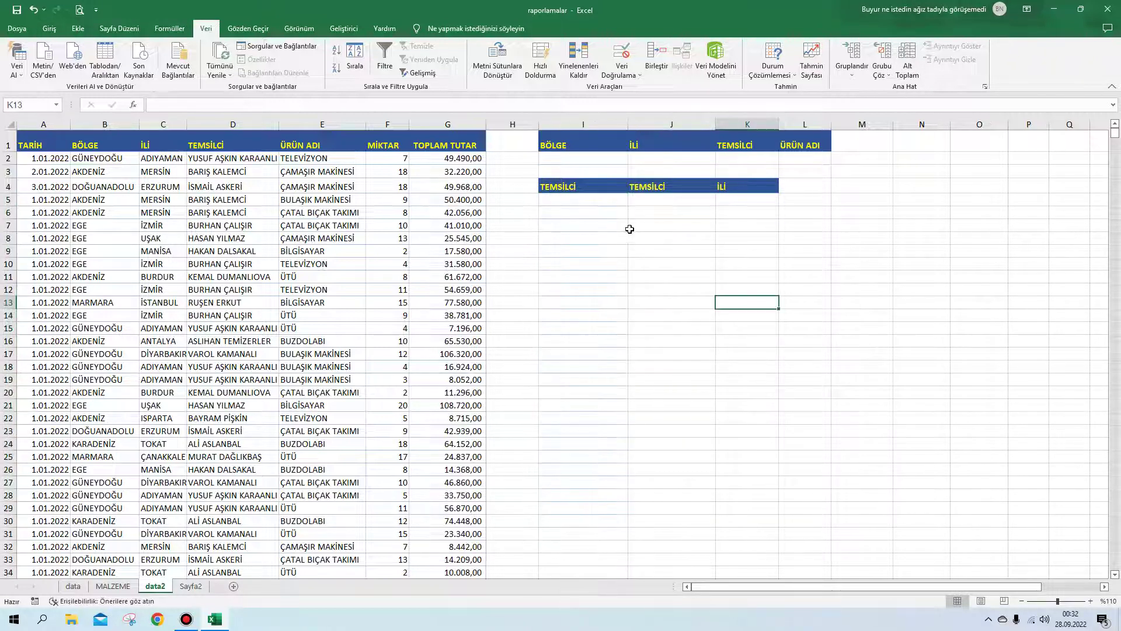
# Fill-drag the blank I5 row cells over row 4 to erase the old output headings
pyautogui.click(600, 205)
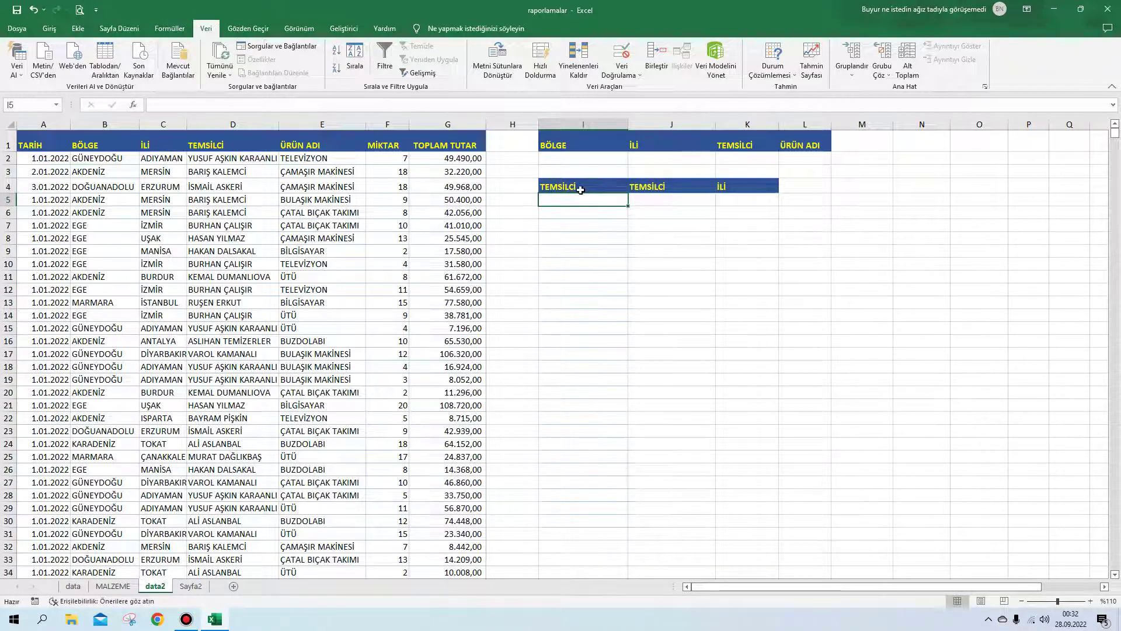
pyautogui.moveTo(564, 200); pyautogui.dragTo(779, 208)
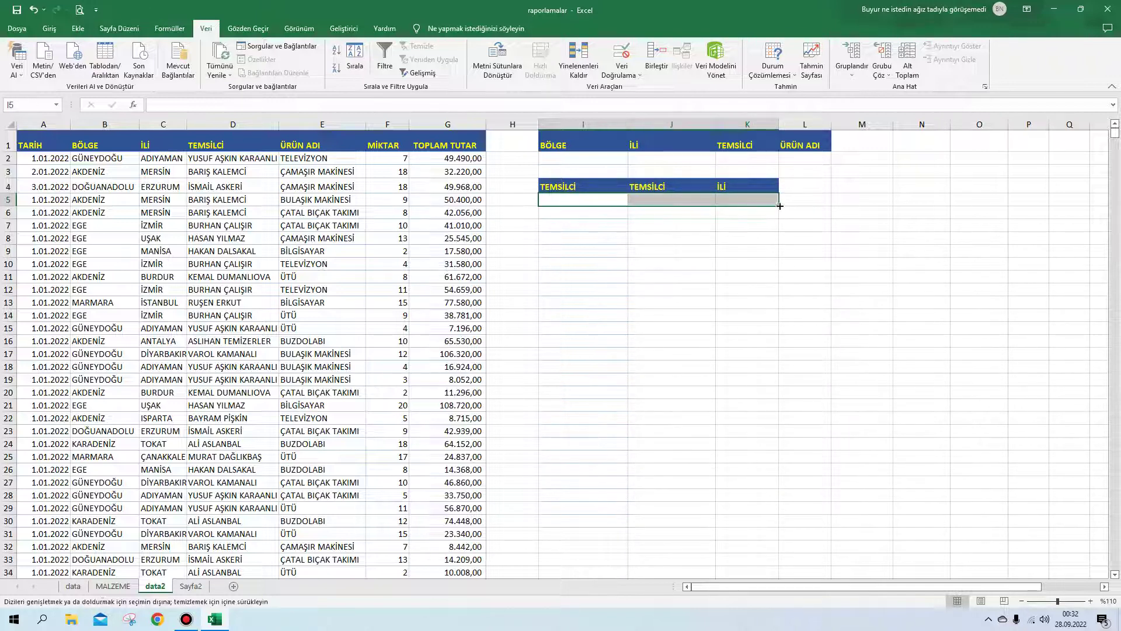
pyautogui.moveTo(780, 208); pyautogui.dragTo(776, 185)
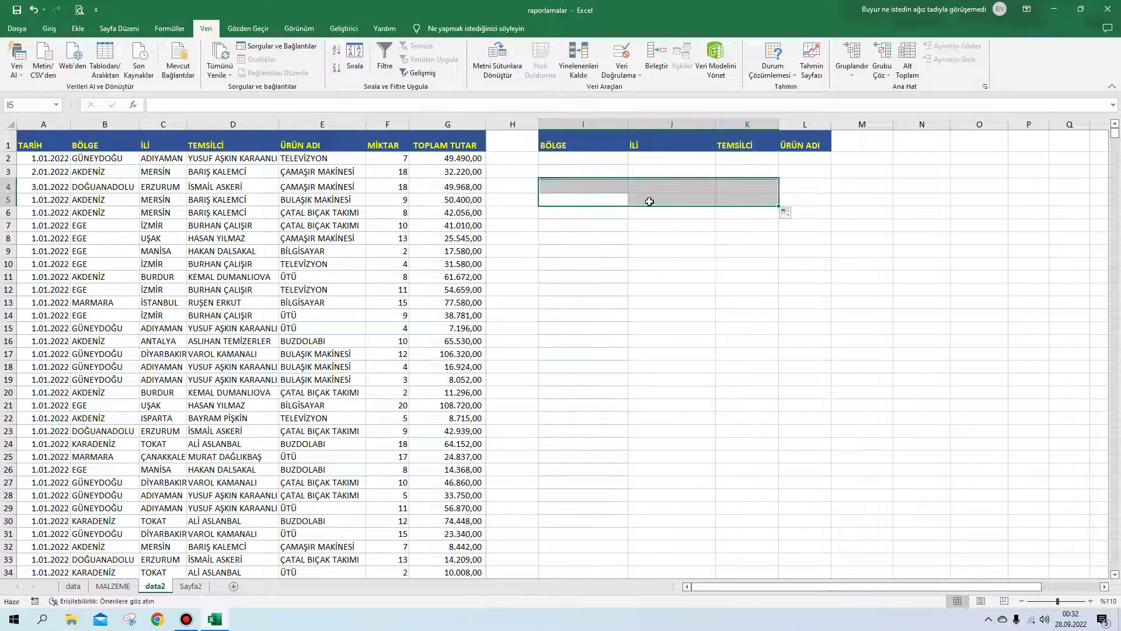
pyautogui.click(586, 187)
# Copy GÜNEYDOĞU from B2 into I2 as the BÖLGE criterion
pyautogui.click(580, 158)
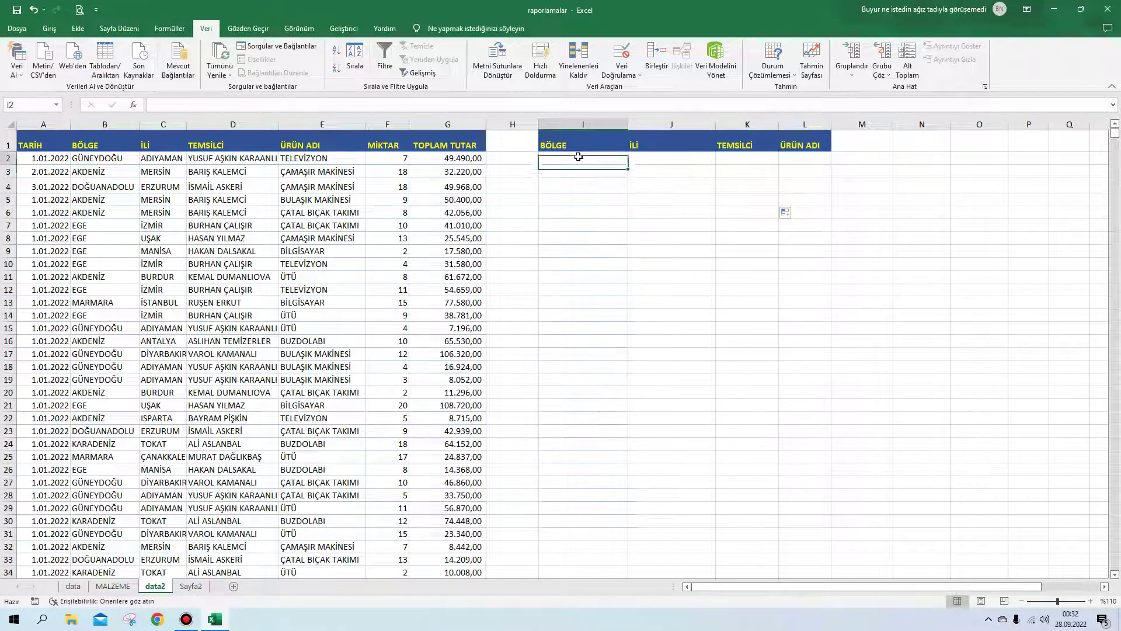
pyautogui.click(97, 158)
pyautogui.rightClick(99, 161)
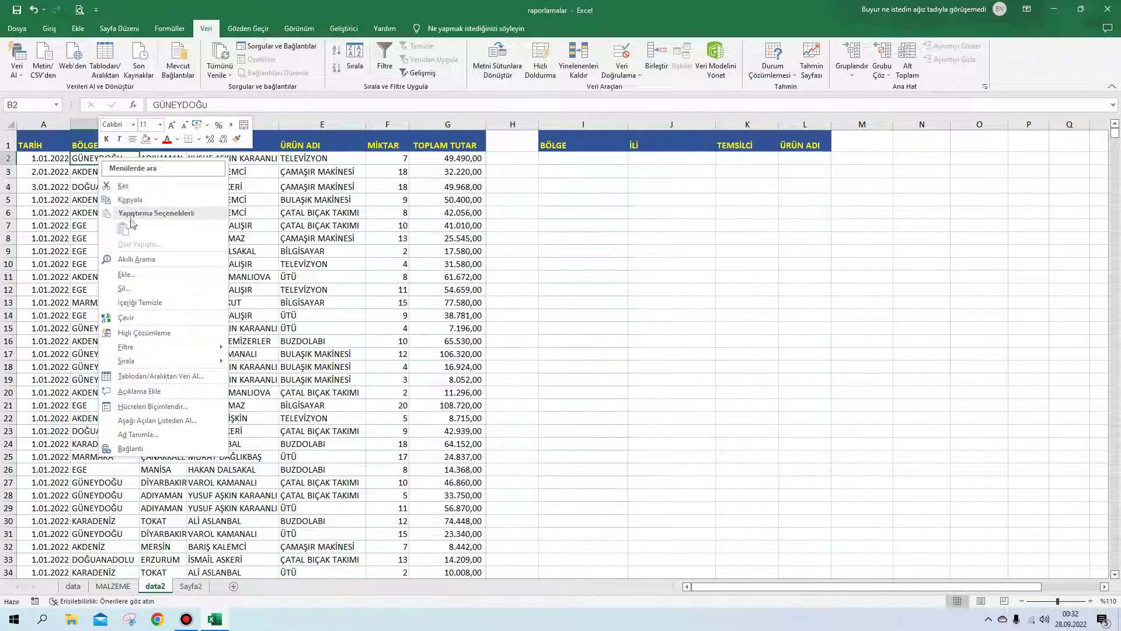
pyautogui.click(130, 201)
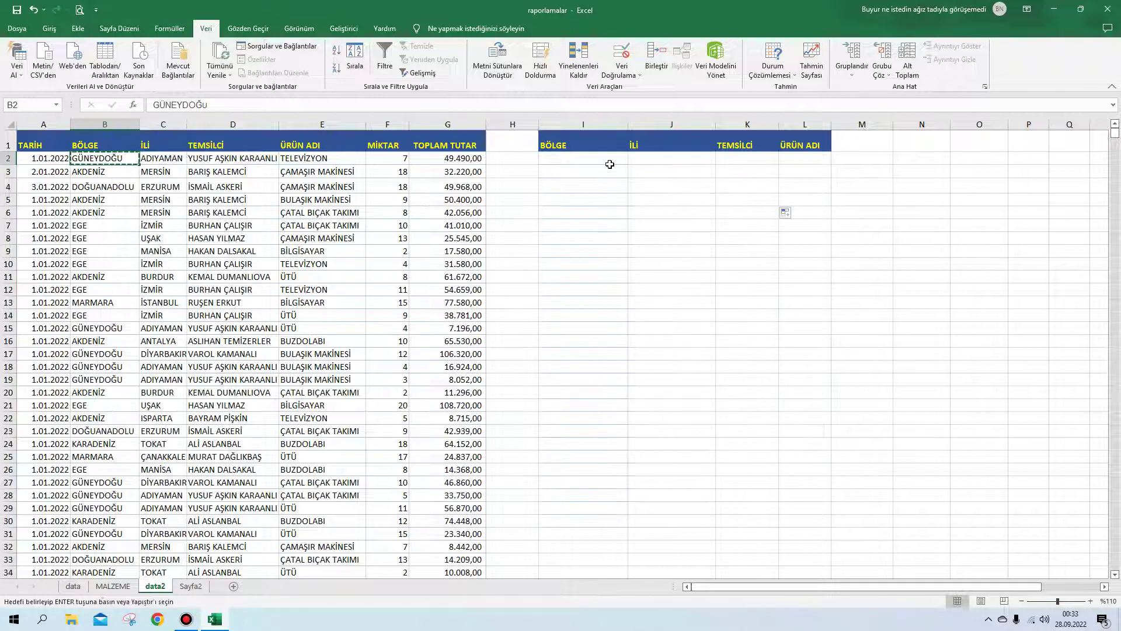
pyautogui.click(608, 158)
pyautogui.rightClick(607, 158)
pyautogui.click(631, 230)
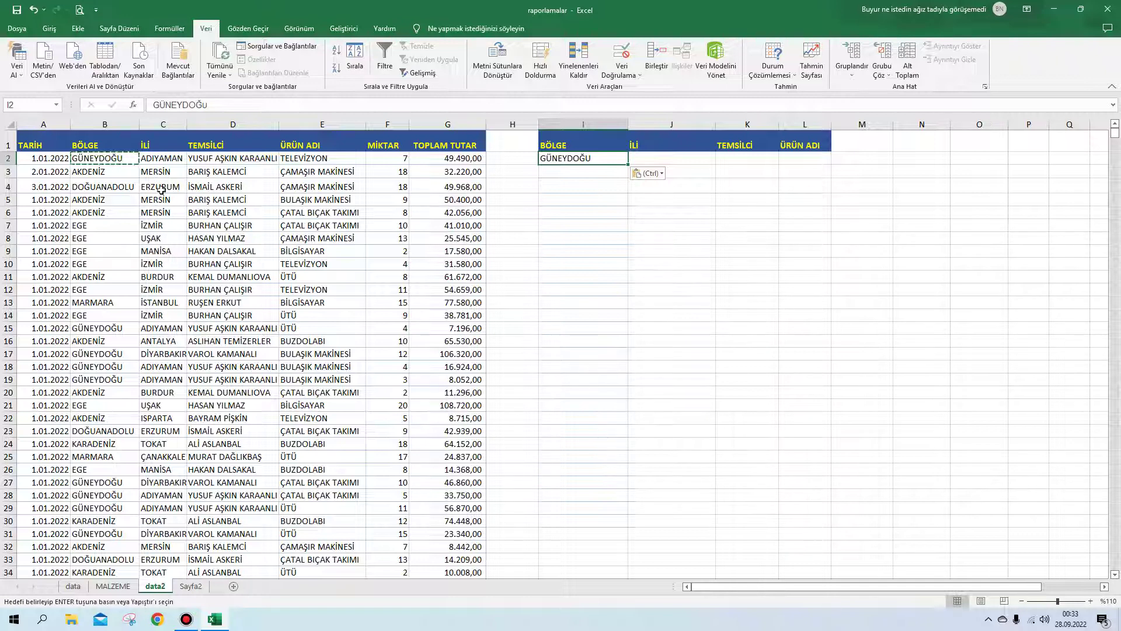
# Copy MERSİN from C3 into J2 as the İLİ criterion
pyautogui.click(163, 172)
pyautogui.rightClick(163, 172)
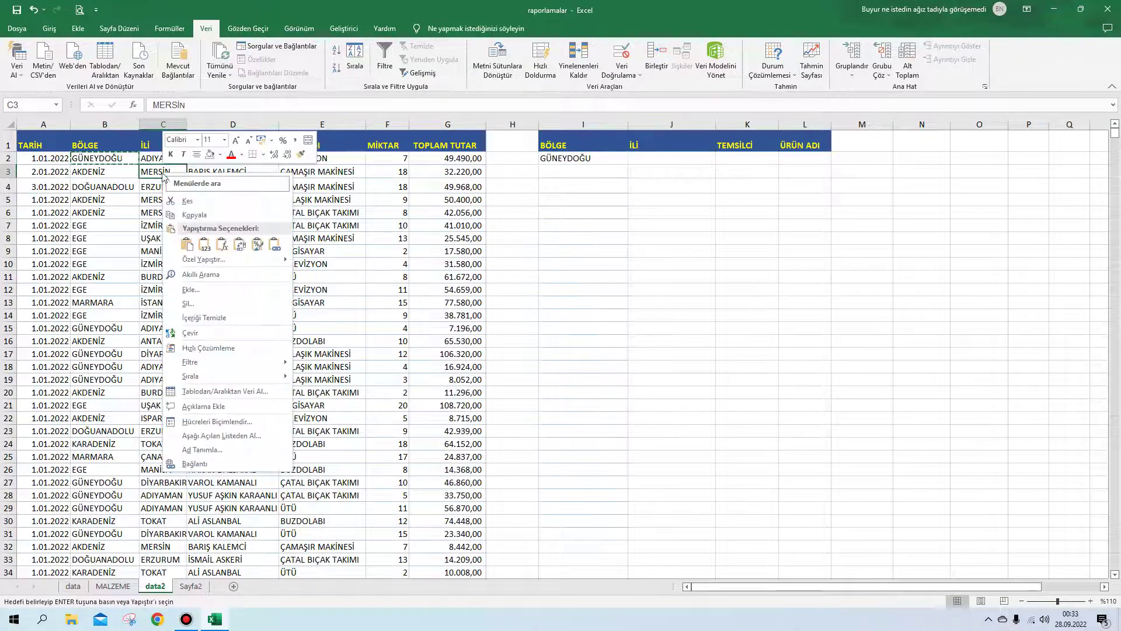
pyautogui.click(194, 214)
pyautogui.click(668, 160)
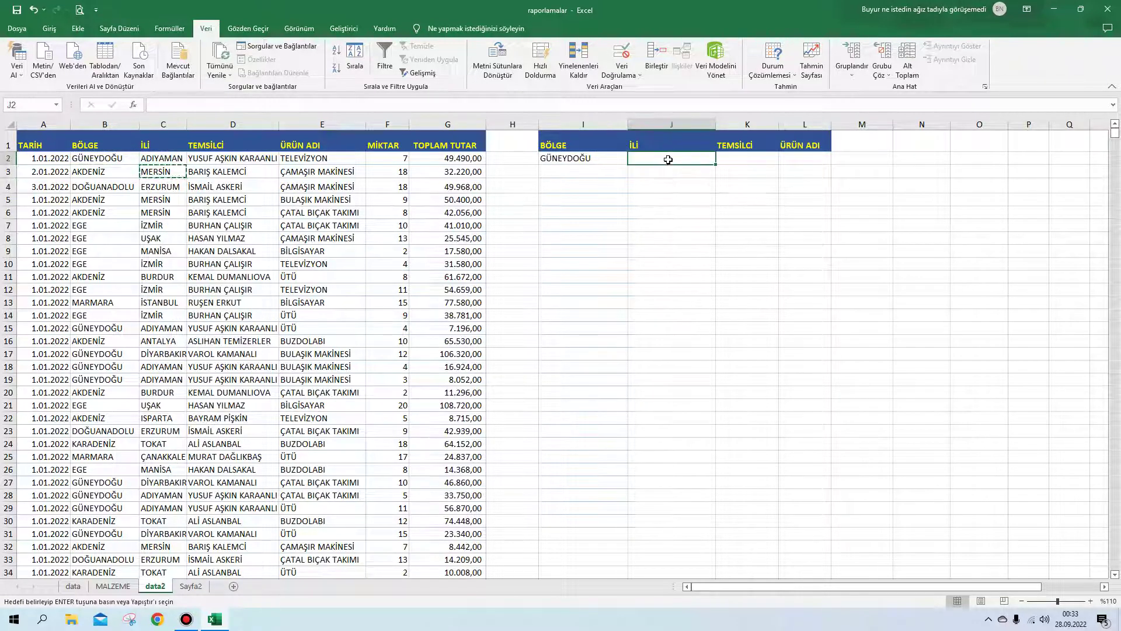
pyautogui.rightClick(668, 159)
pyautogui.click(696, 230)
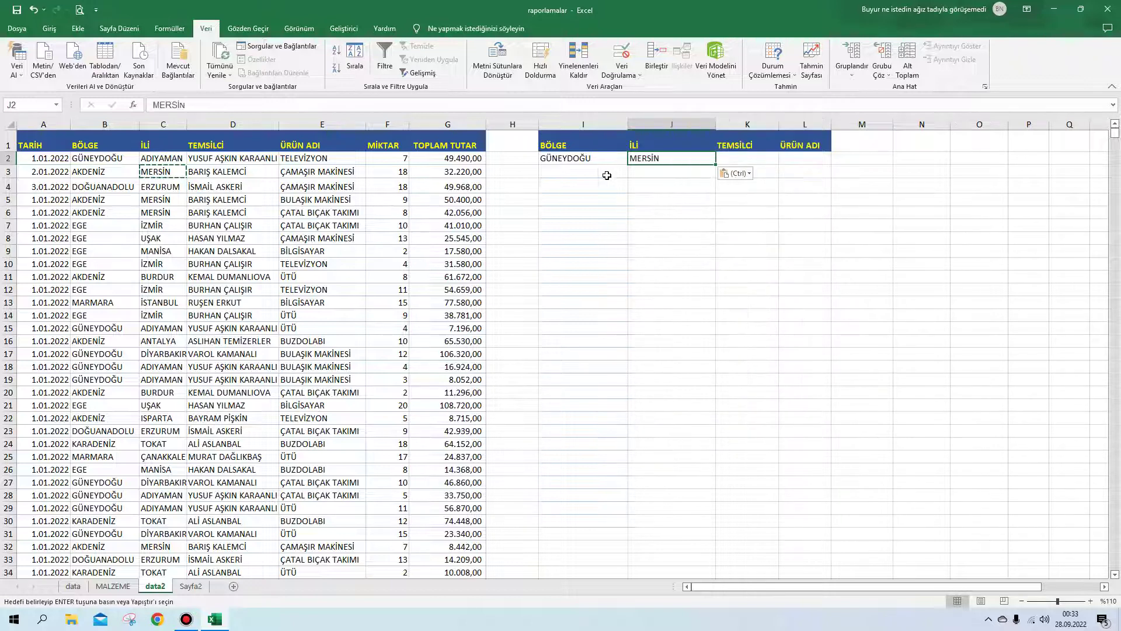
pyautogui.click(818, 226)
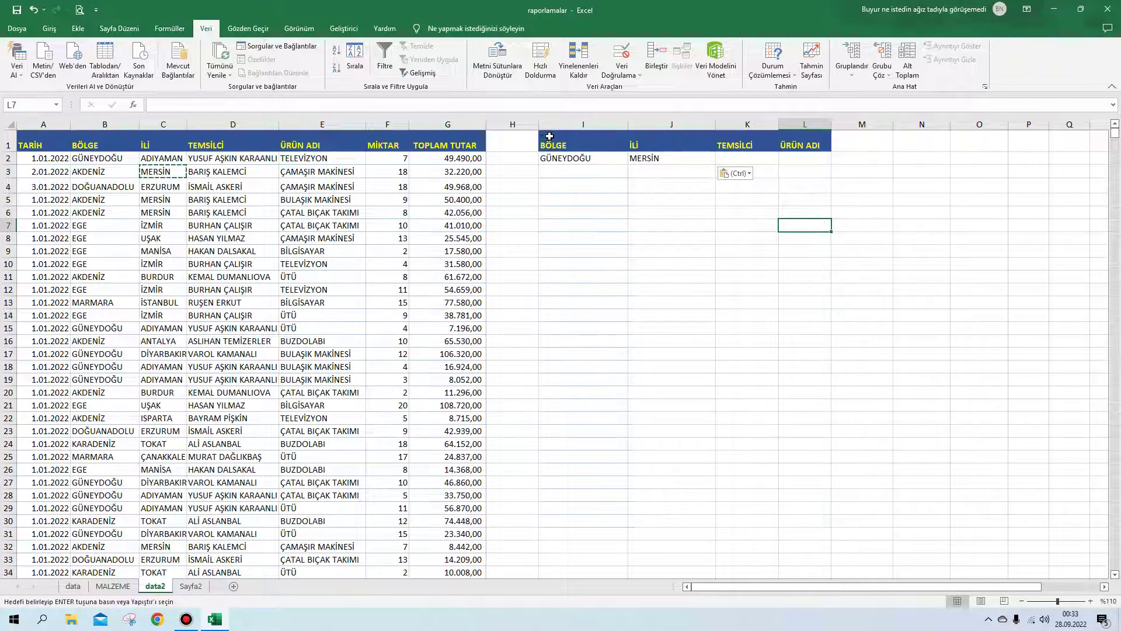
# Run Advanced Filter with criteria I1:J2, copying to $I$4; only the seven headings appear
pyautogui.click(419, 73)
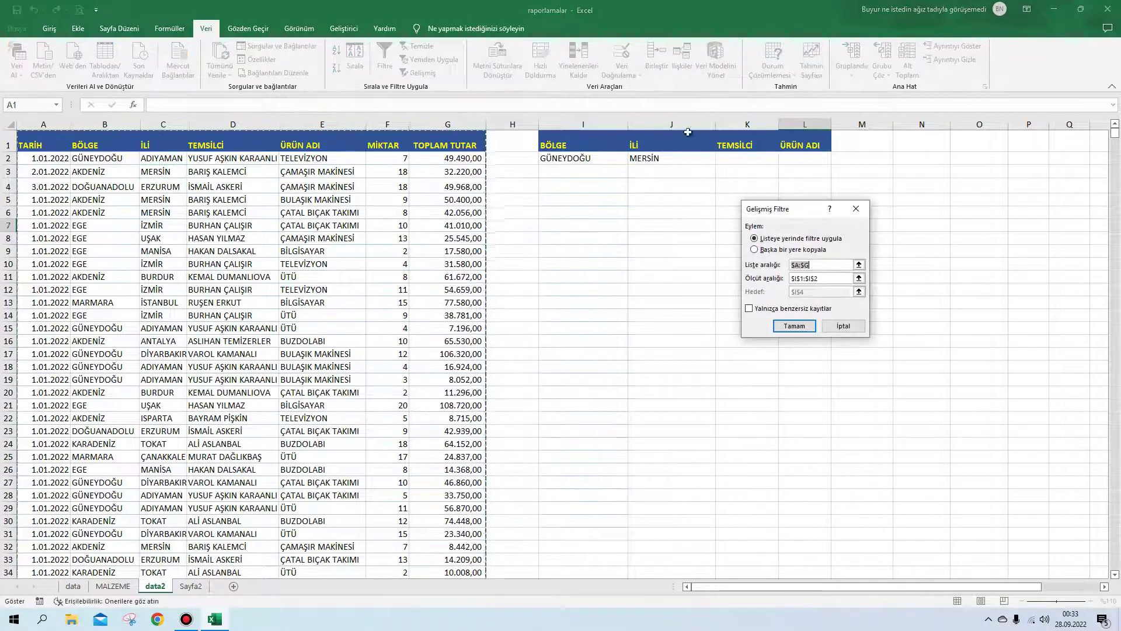
pyautogui.click(774, 250)
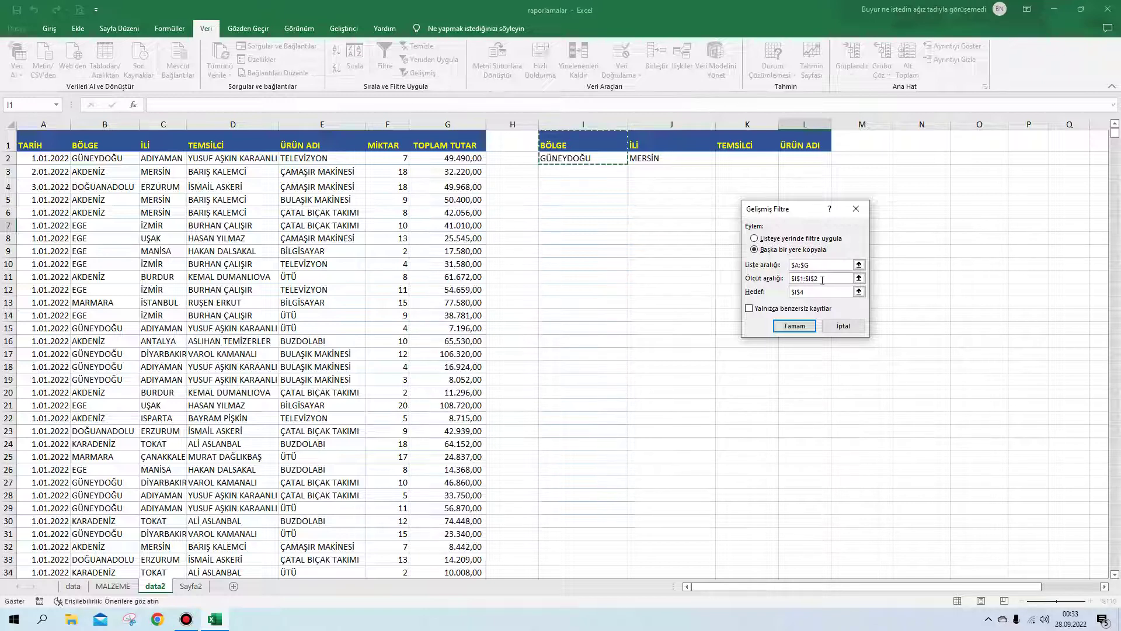
pyautogui.moveTo(566, 144)
pyautogui.mouseDown()
pyautogui.moveTo(574, 156)
pyautogui.moveTo(667, 159)
pyautogui.mouseUp()
pyautogui.click(811, 292)
pyautogui.moveTo(811, 291); pyautogui.dragTo(784, 293)
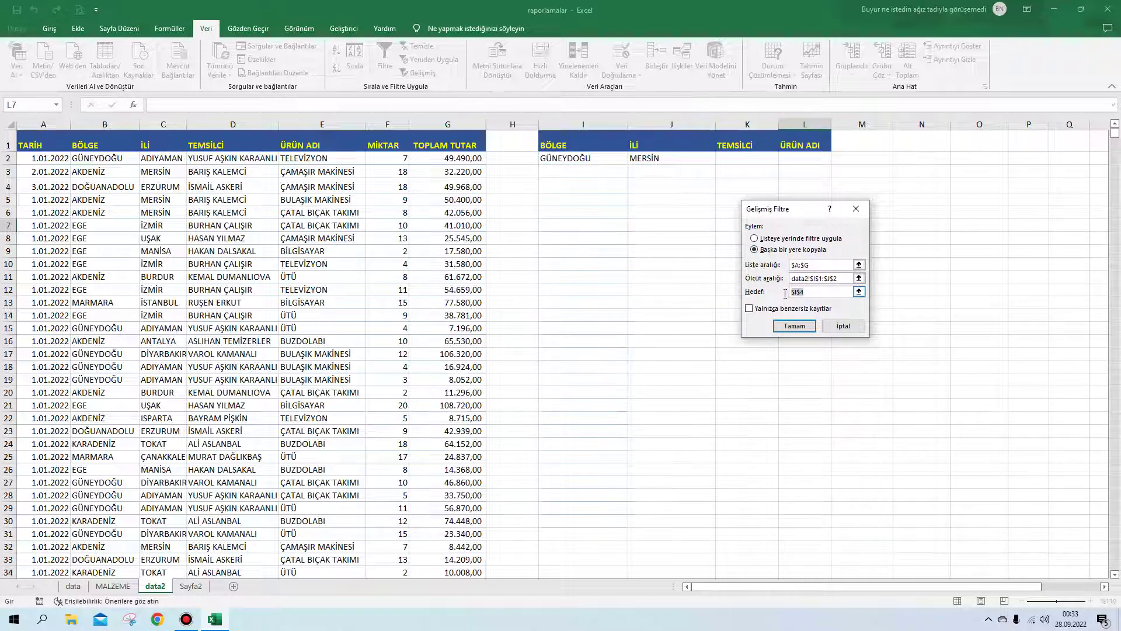
pyautogui.click(794, 326)
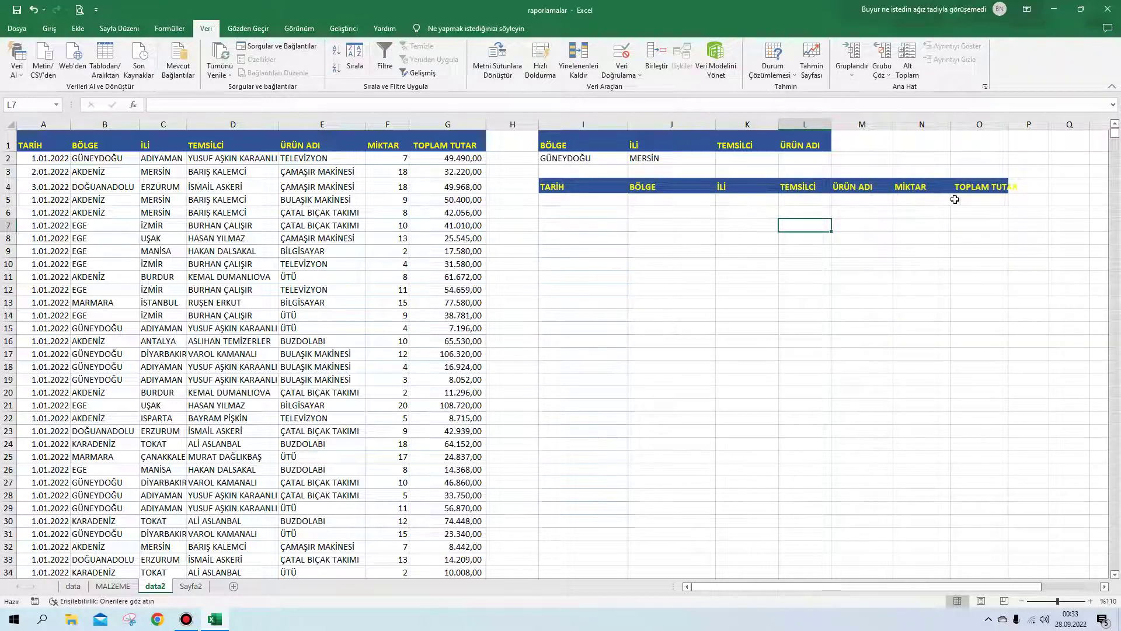
pyautogui.click(803, 234)
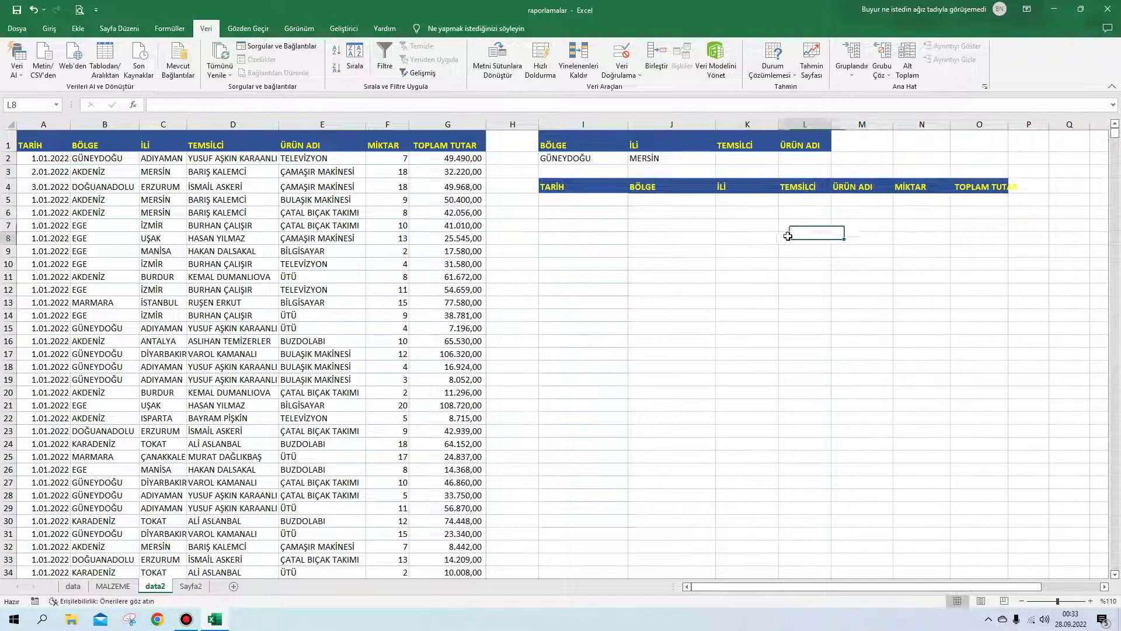
pyautogui.click(587, 167)
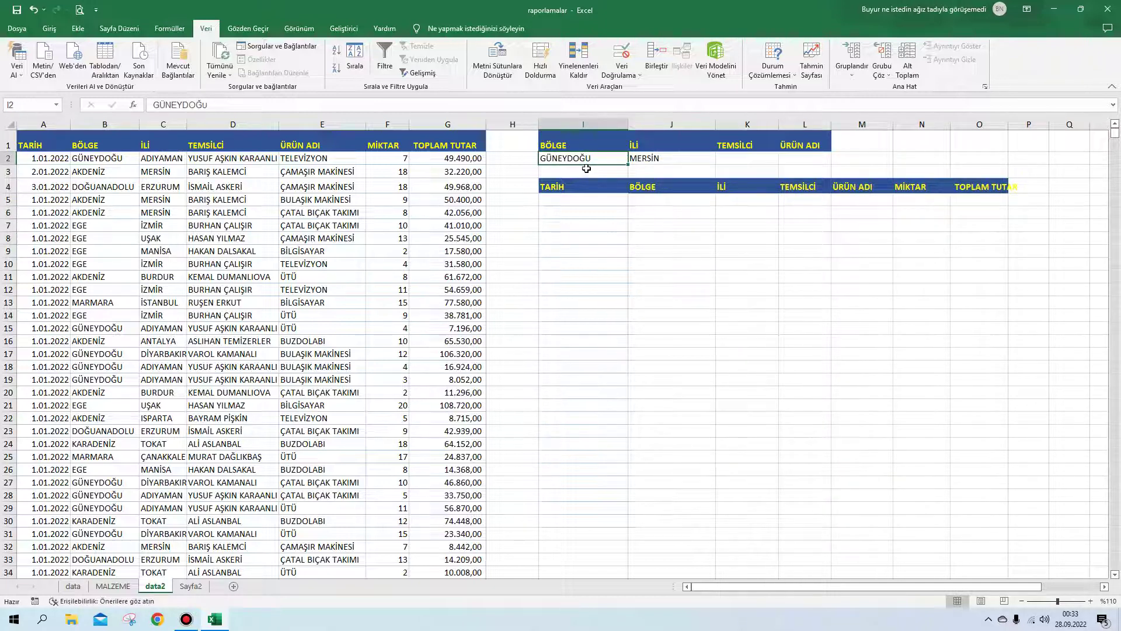
pyautogui.click(659, 160)
pyautogui.click(584, 160)
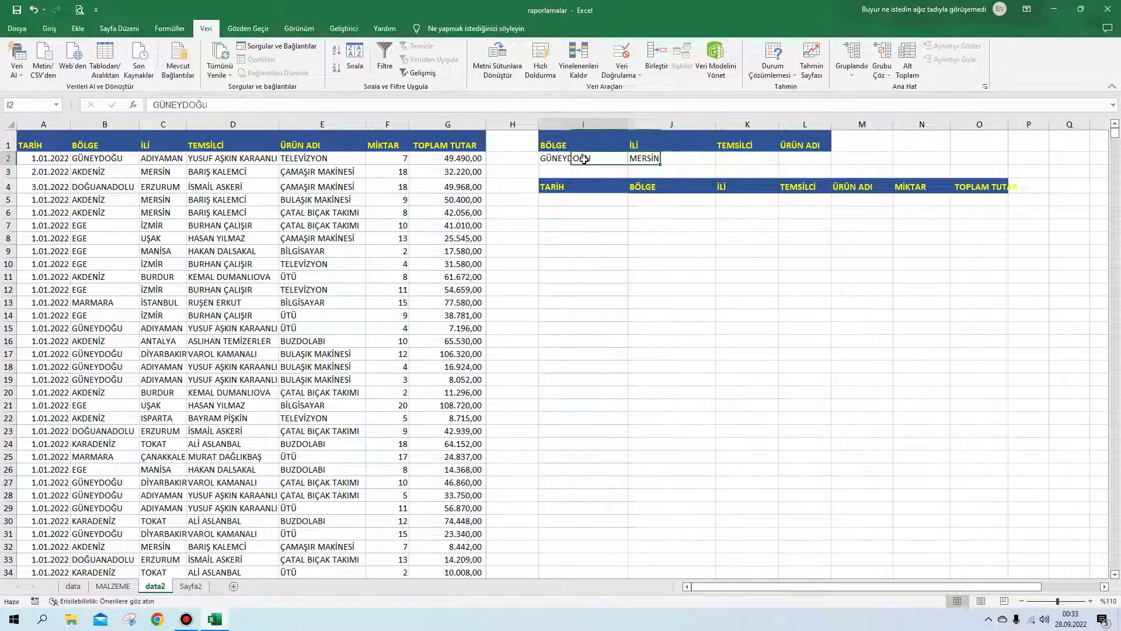
pyautogui.click(652, 159)
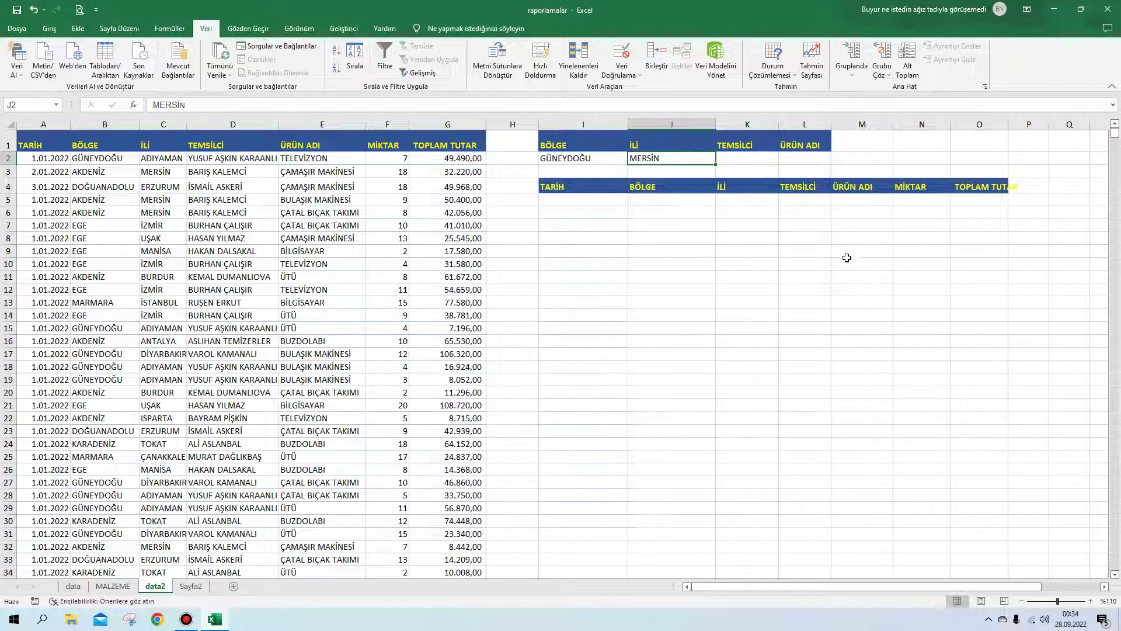
pyautogui.click(583, 158)
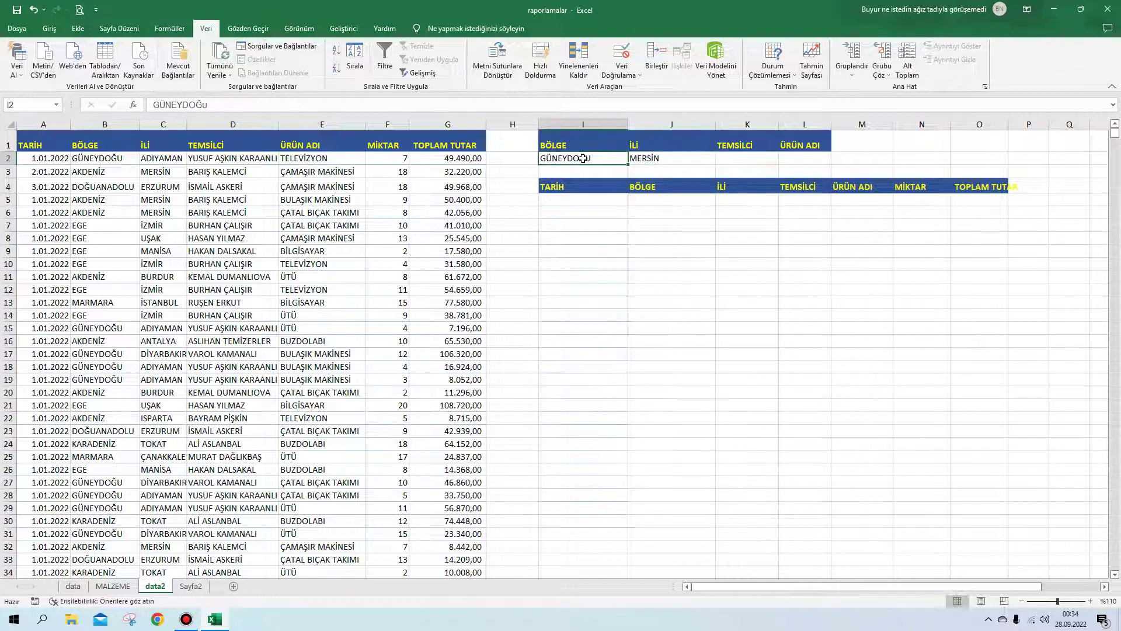
pyautogui.moveTo(583, 159); pyautogui.dragTo(817, 154)
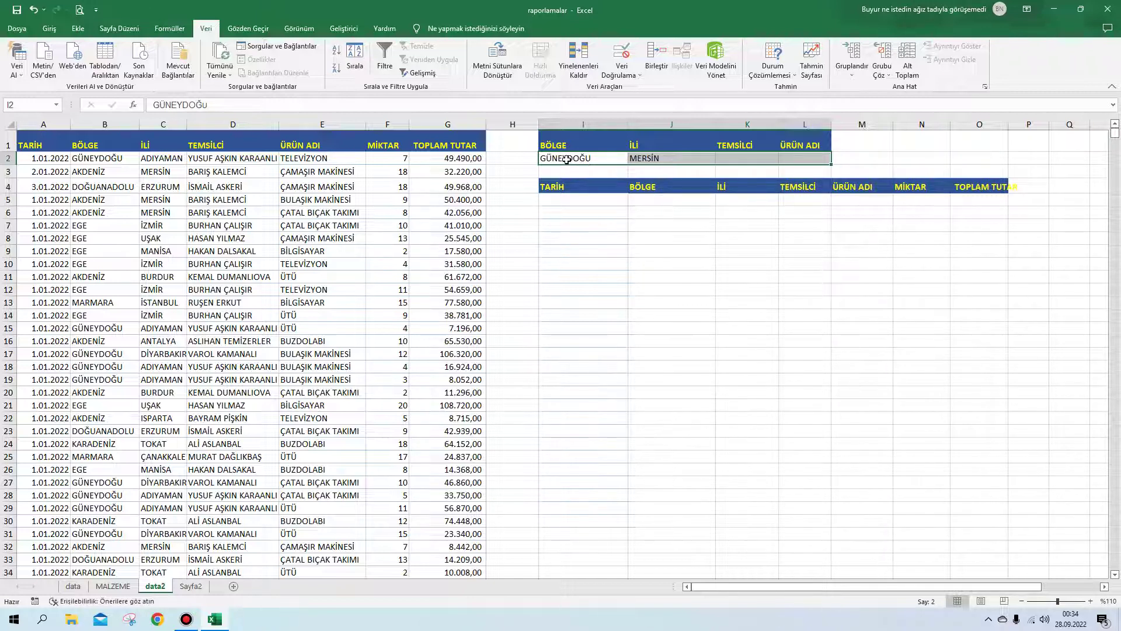
# Drag blank cells over row 4 to erase the TARİH through TOPLAM TUTAR output headings
pyautogui.moveTo(567, 159); pyautogui.dragTo(788, 166)
pyautogui.moveTo(589, 160); pyautogui.dragTo(591, 184)
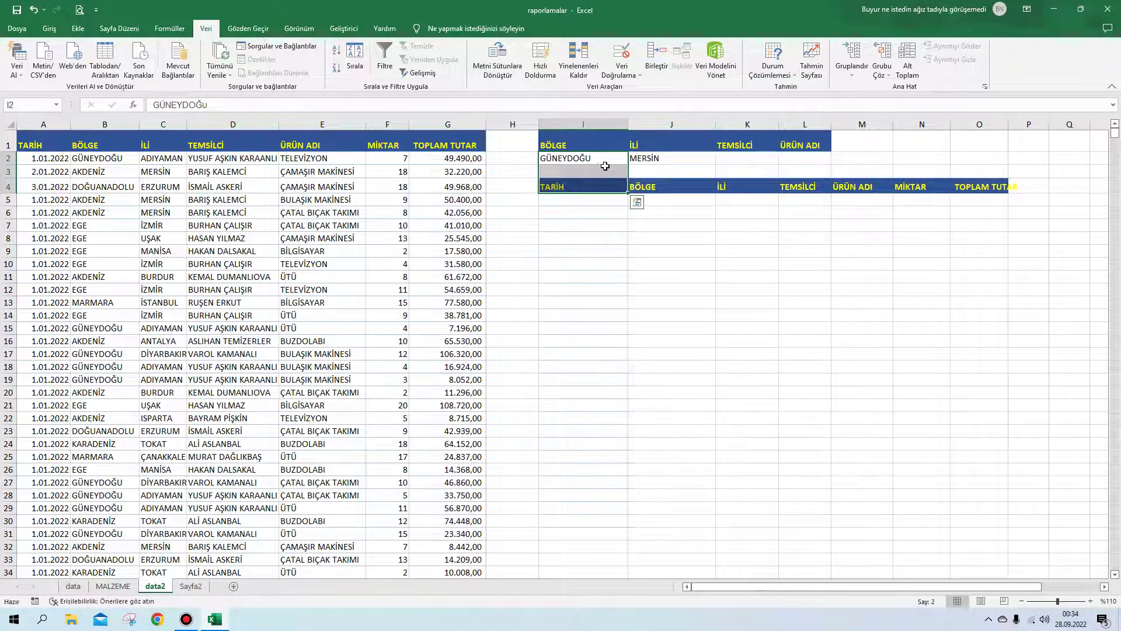
pyautogui.moveTo(595, 161); pyautogui.dragTo(802, 163)
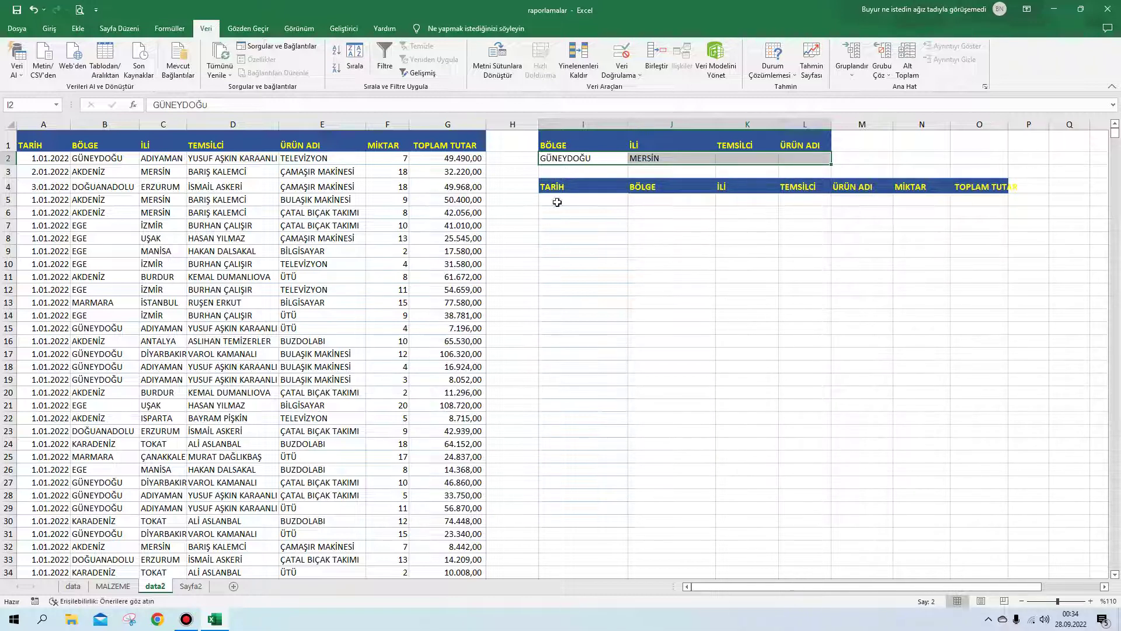
pyautogui.moveTo(558, 202)
pyautogui.mouseDown()
pyautogui.moveTo(1005, 217)
pyautogui.moveTo(578, 178)
pyautogui.mouseUp()
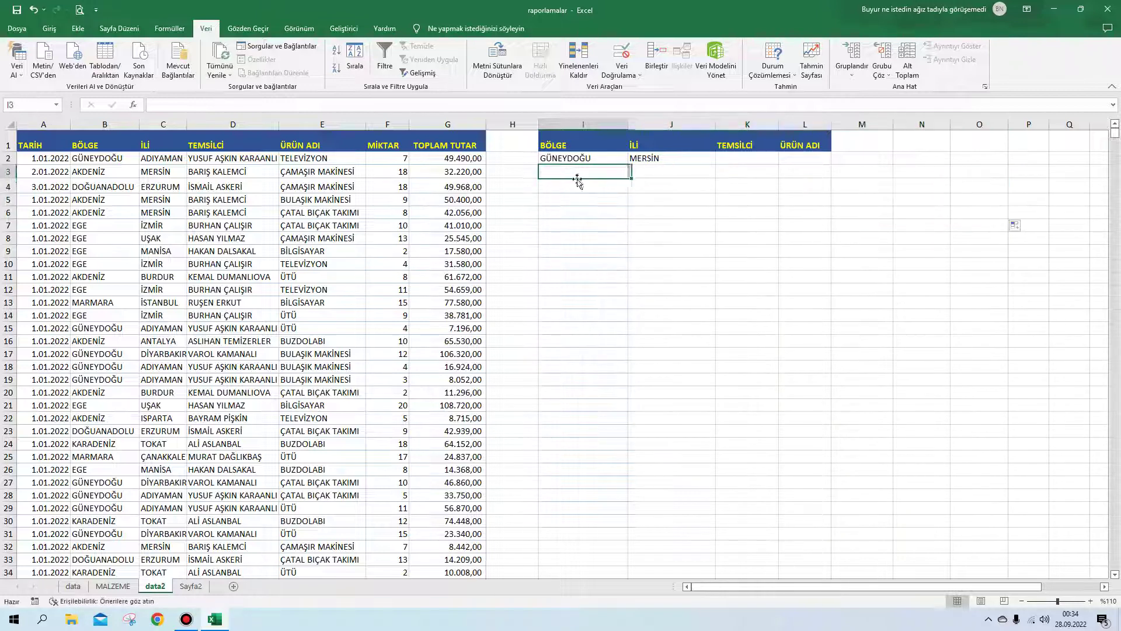
pyautogui.click(574, 199)
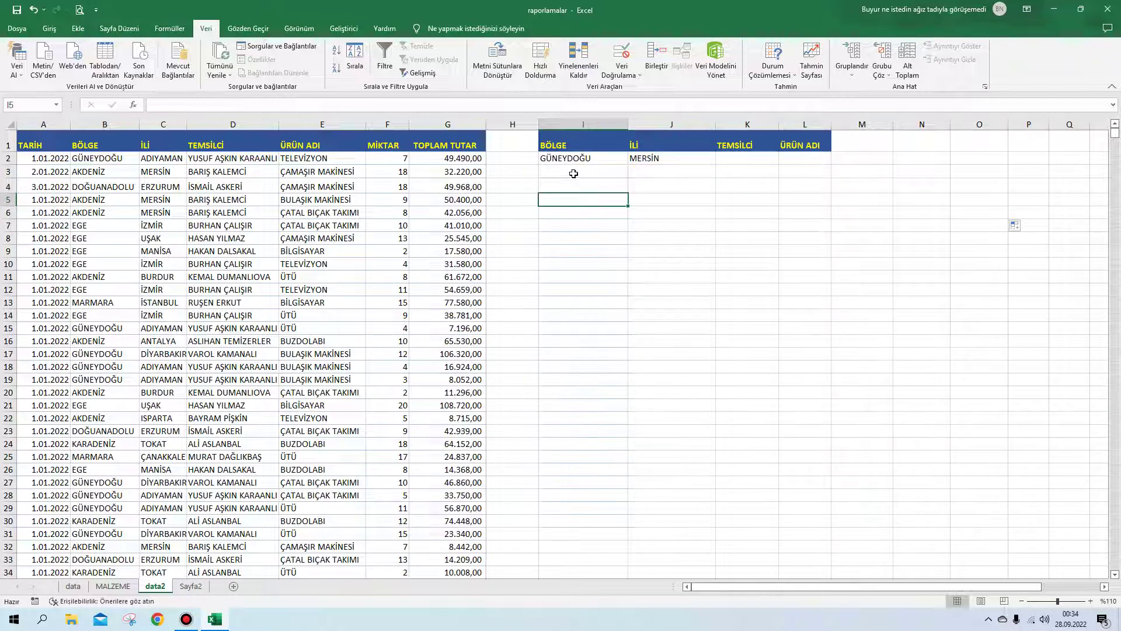
pyautogui.moveTo(574, 174); pyautogui.dragTo(790, 168)
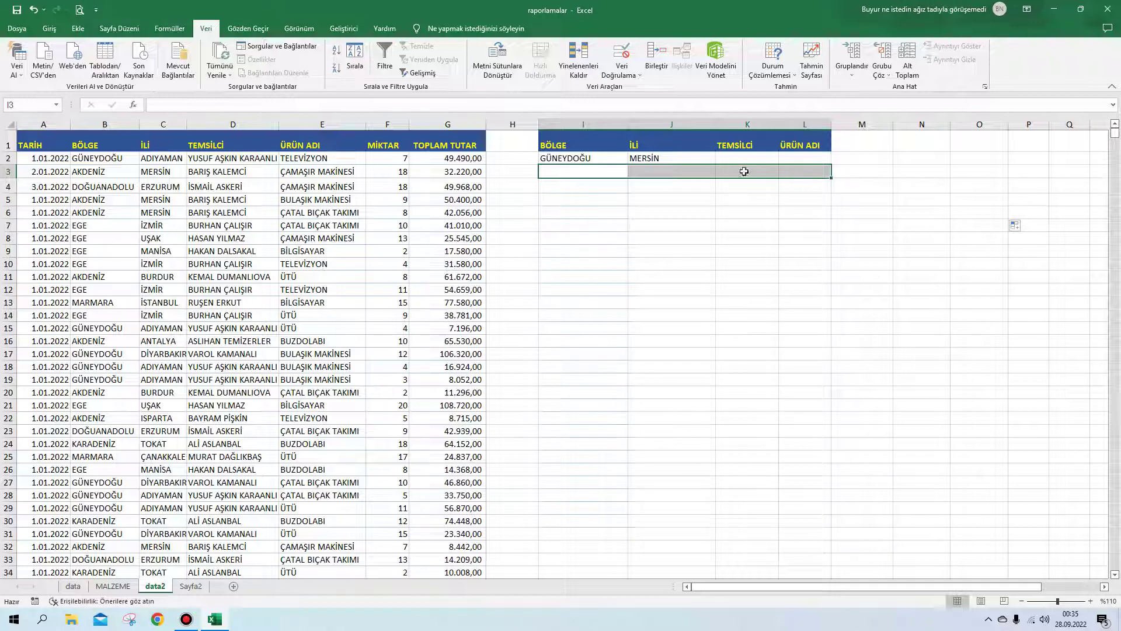
# Copy DOĞUANADOLU from B4 into I3 as the second region criterion
pyautogui.click(609, 185)
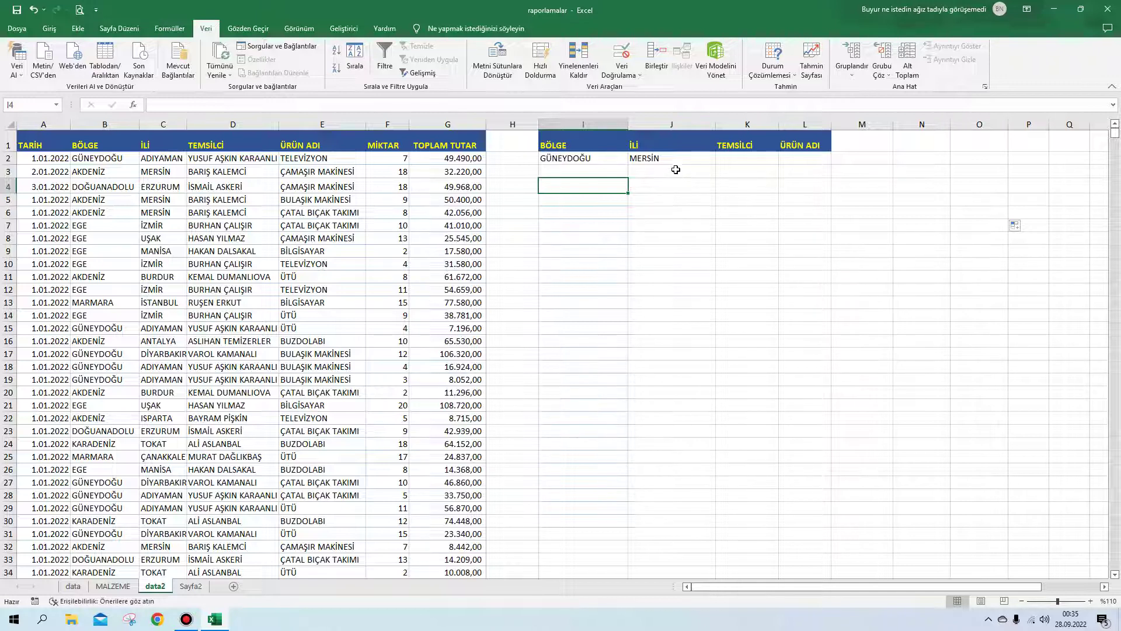
pyautogui.click(655, 158)
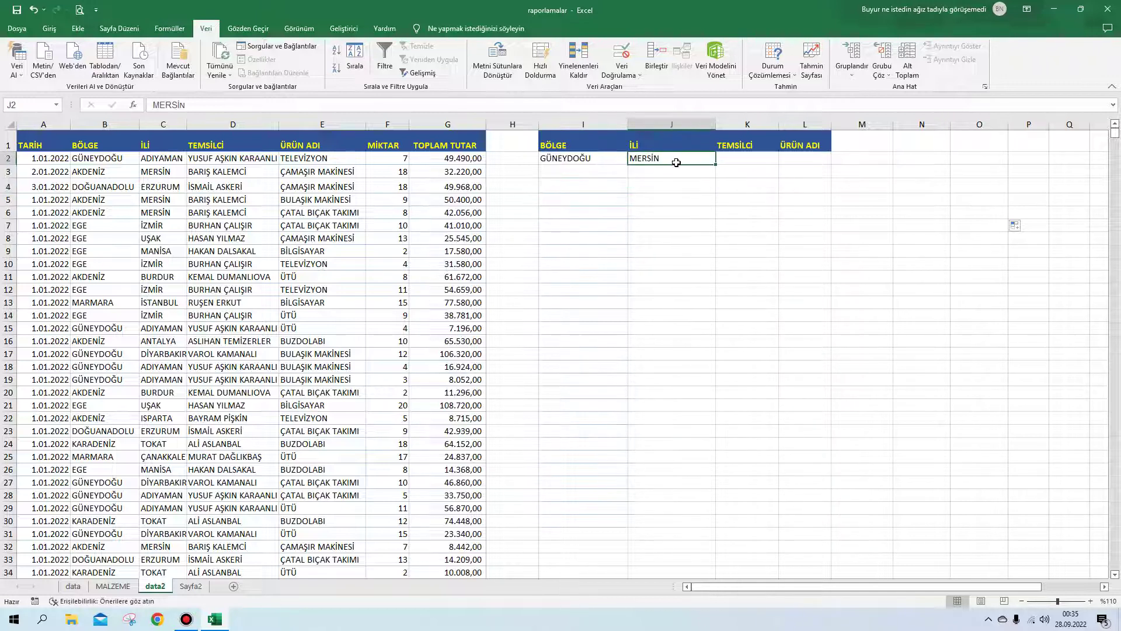
pyautogui.click(580, 160)
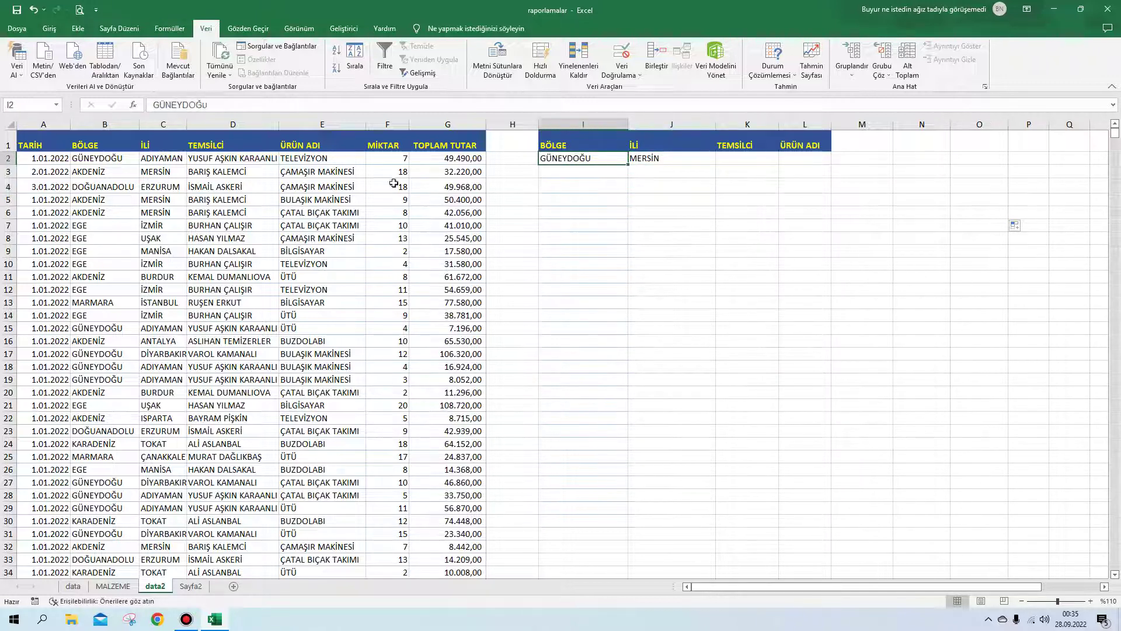
pyautogui.click(101, 189)
pyautogui.rightClick(102, 189)
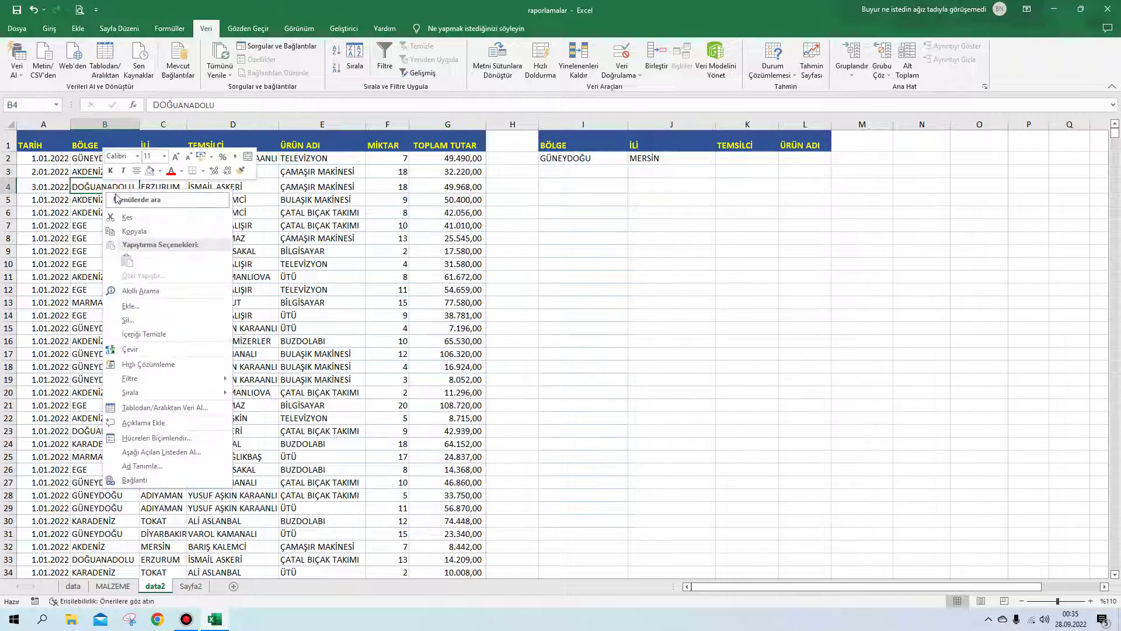
pyautogui.click(134, 232)
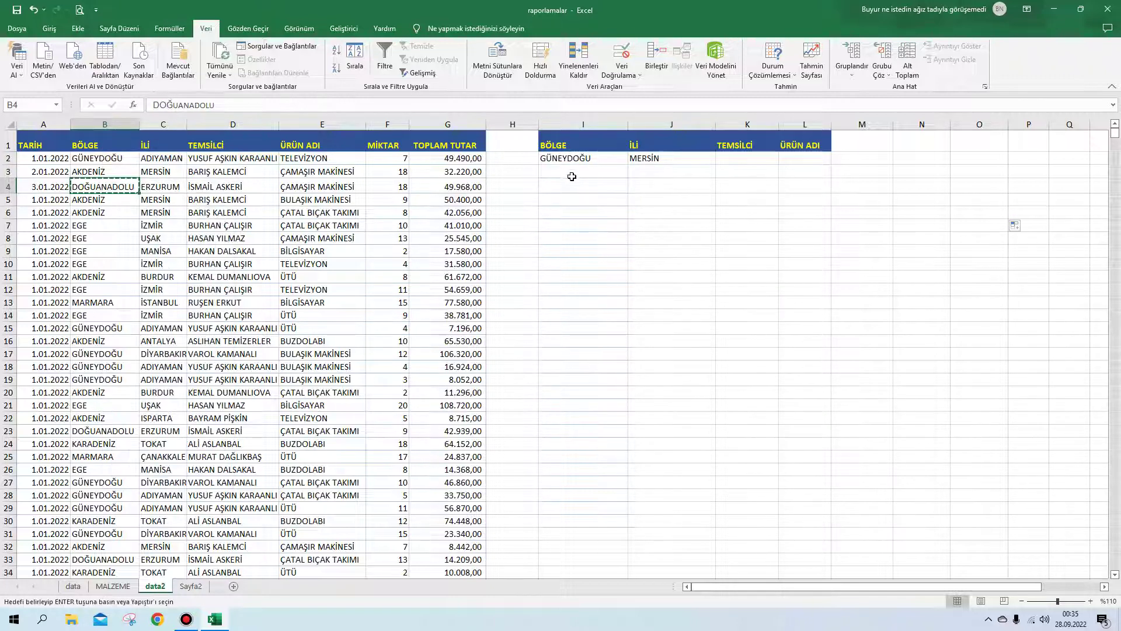
pyautogui.click(576, 174)
pyautogui.rightClick(575, 174)
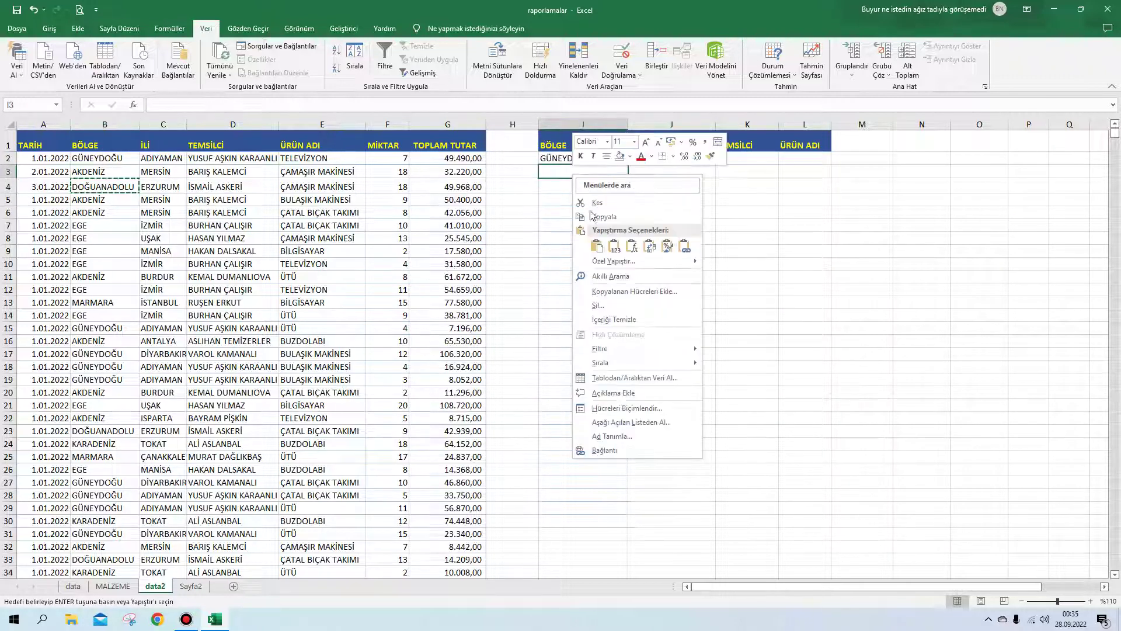
pyautogui.click(596, 245)
# Copy ERZURUM from C4 into J3 as the second city criterion
pyautogui.click(171, 187)
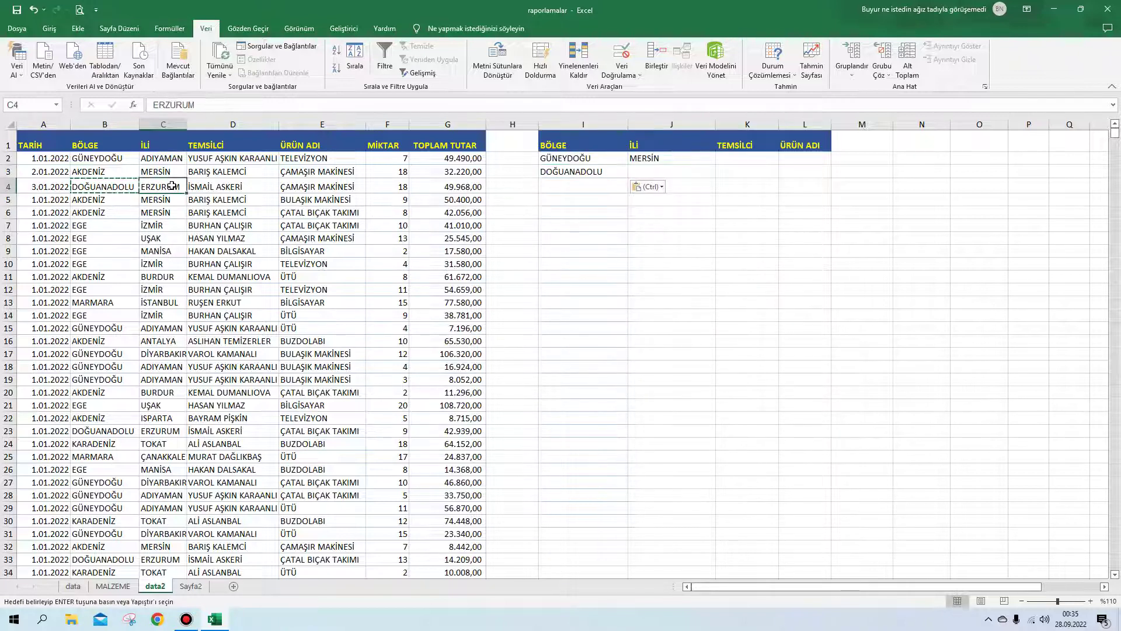
pyautogui.rightClick(173, 186)
pyautogui.click(213, 228)
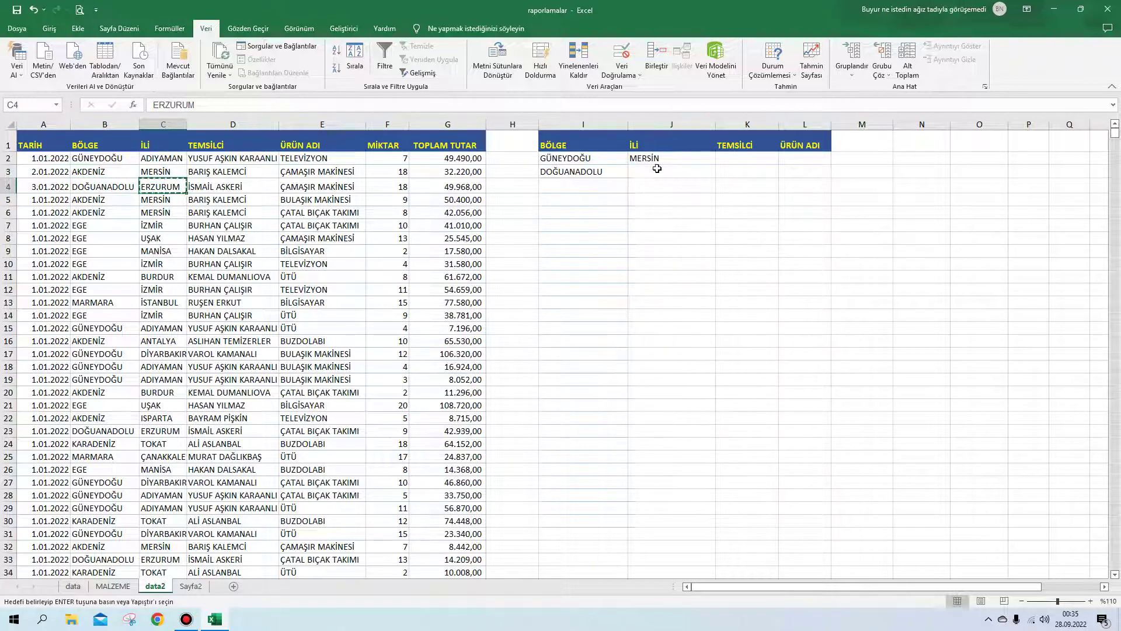
pyautogui.click(656, 170)
pyautogui.rightClick(657, 170)
pyautogui.click(682, 239)
pyautogui.click(804, 251)
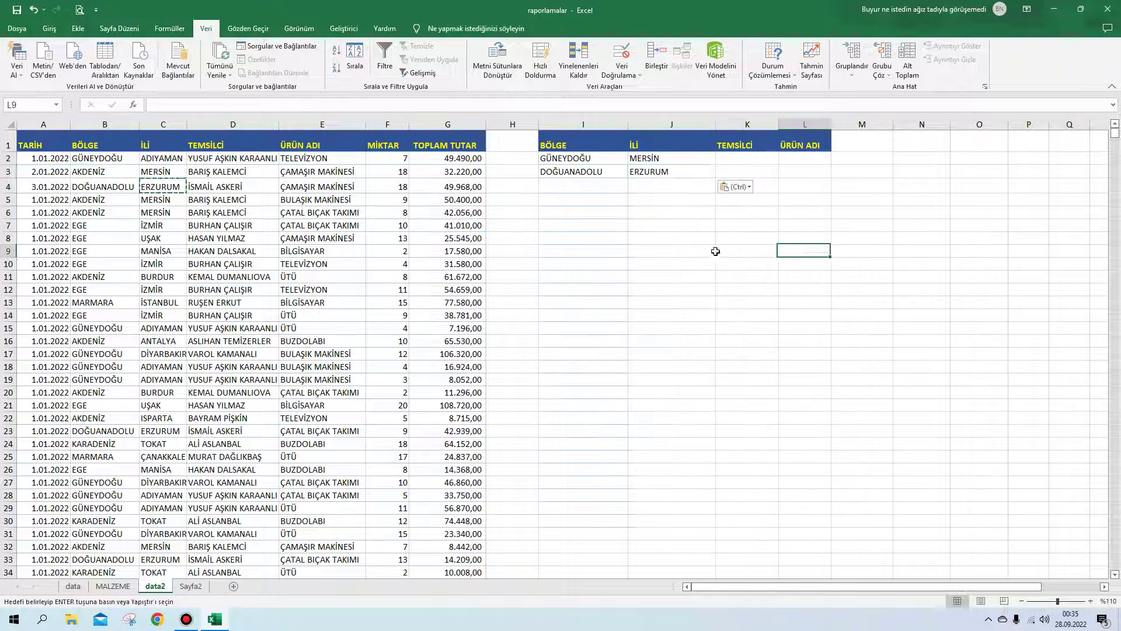
pyautogui.click(421, 73)
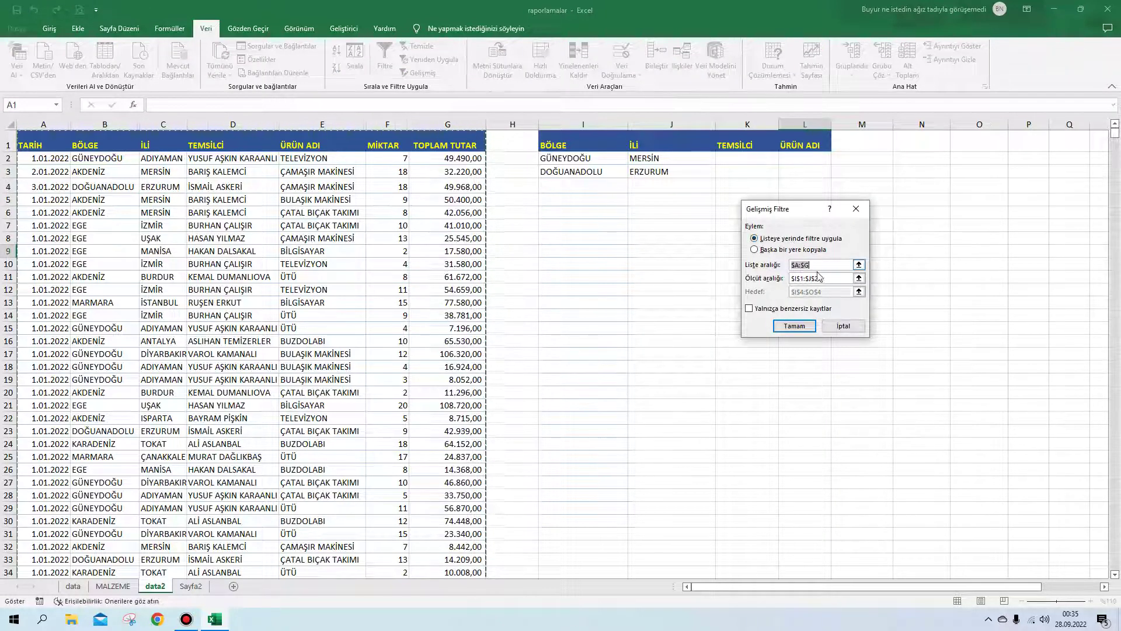
# Run the filter to I4 again, then erase the headers-only output in row 4
pyautogui.click(755, 249)
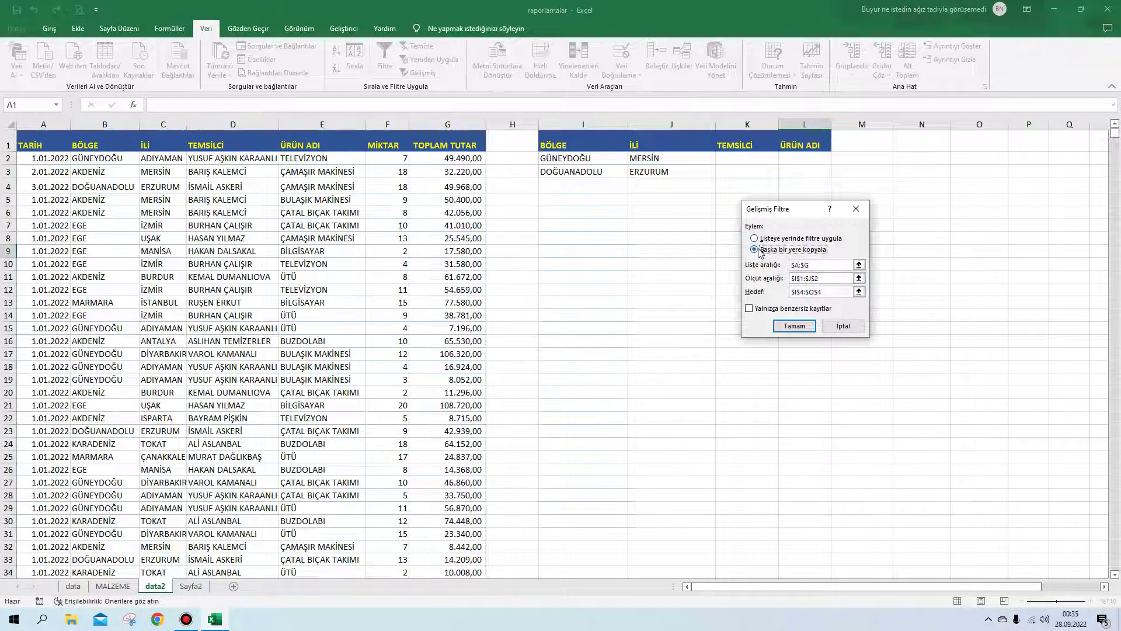
pyautogui.click(795, 327)
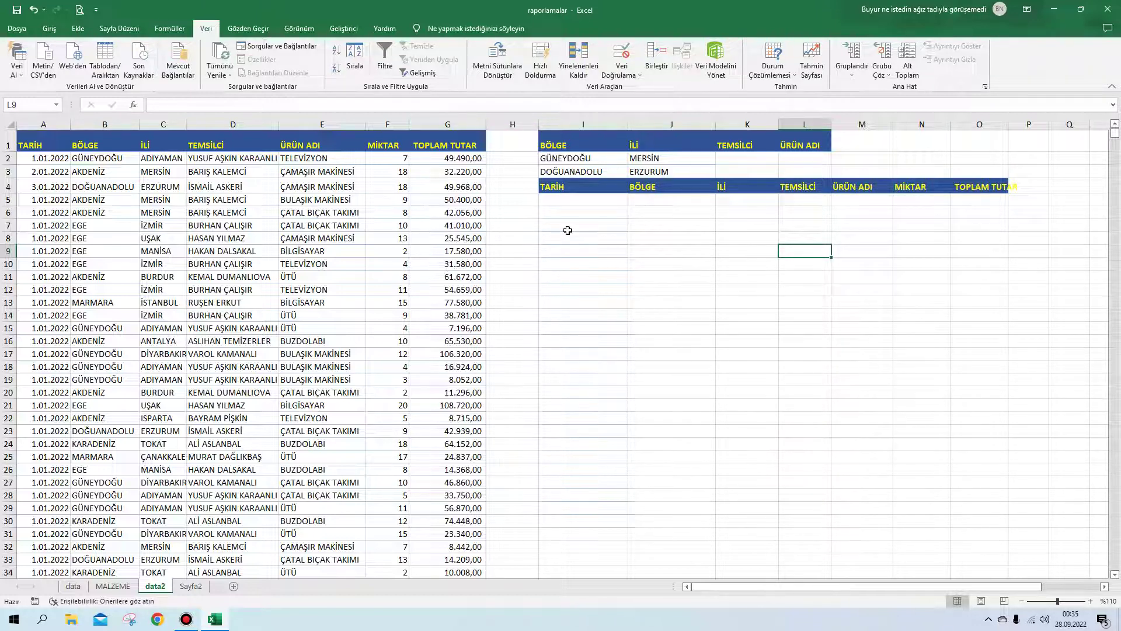
pyautogui.moveTo(568, 212)
pyautogui.mouseDown()
pyautogui.moveTo(1006, 215)
pyautogui.moveTo(1010, 170)
pyautogui.mouseUp()
pyautogui.press('Delete')
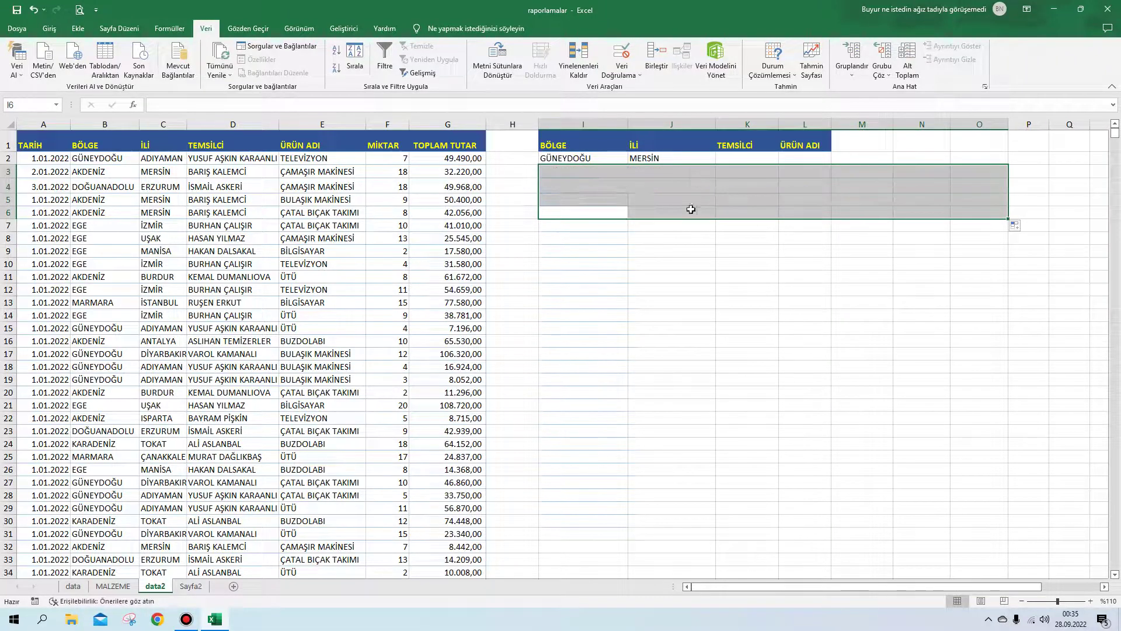
pyautogui.click(33, 10)
pyautogui.moveTo(582, 203)
pyautogui.mouseDown()
pyautogui.moveTo(1006, 207)
pyautogui.moveTo(1009, 186)
pyautogui.mouseUp()
pyautogui.click(672, 238)
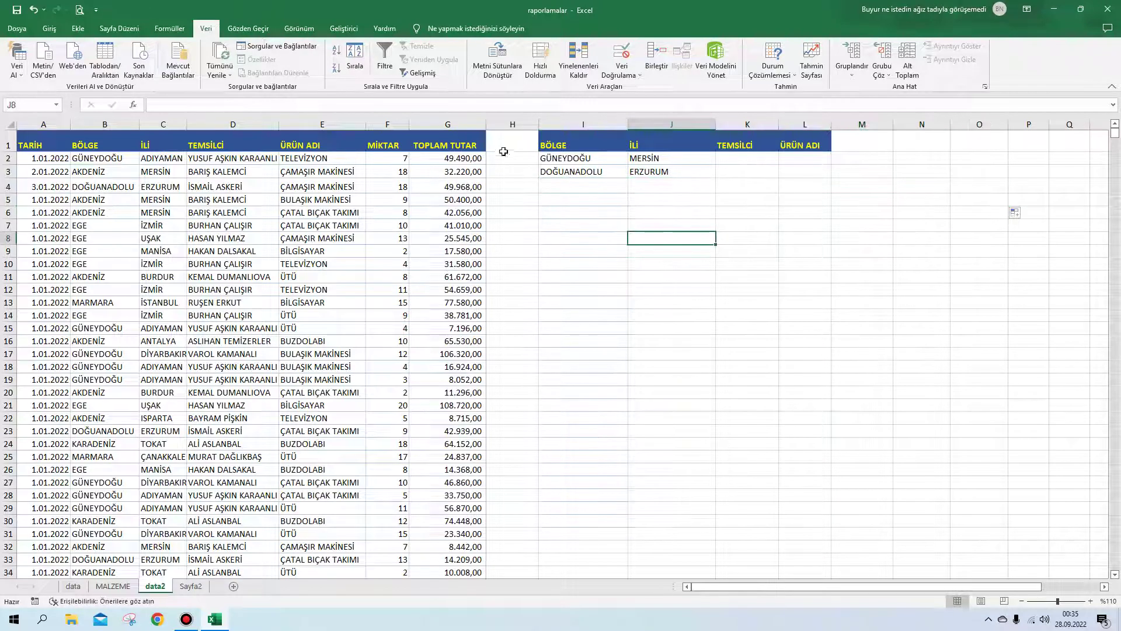
pyautogui.click(417, 74)
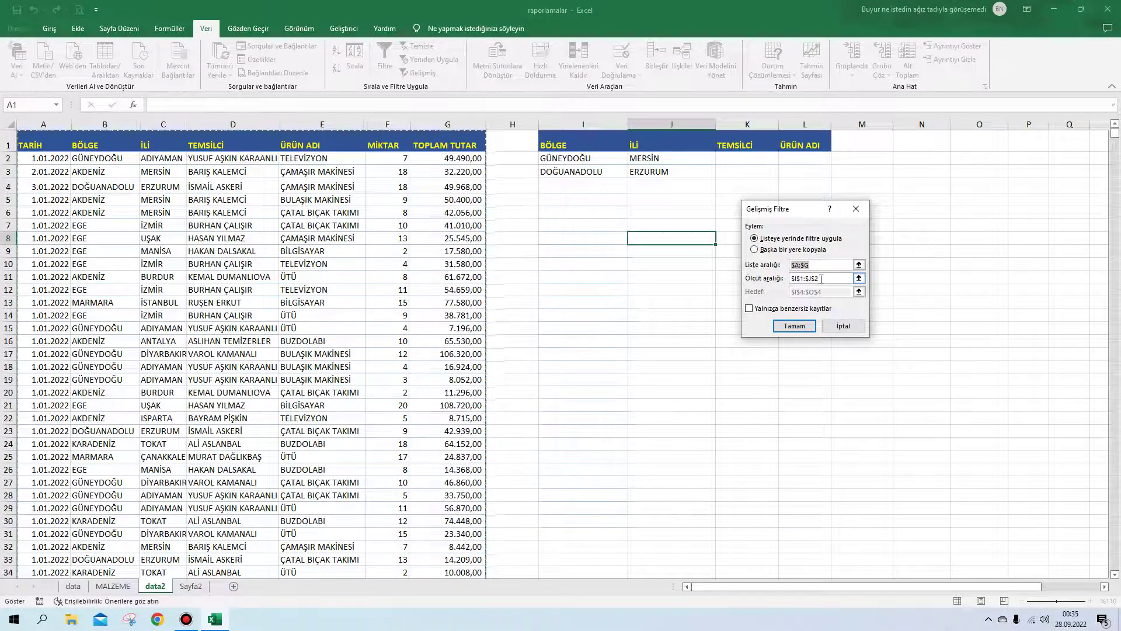
# Extend the criteria range to $I$1:$J$3 and copy matching records to $I$4
pyautogui.click(818, 280)
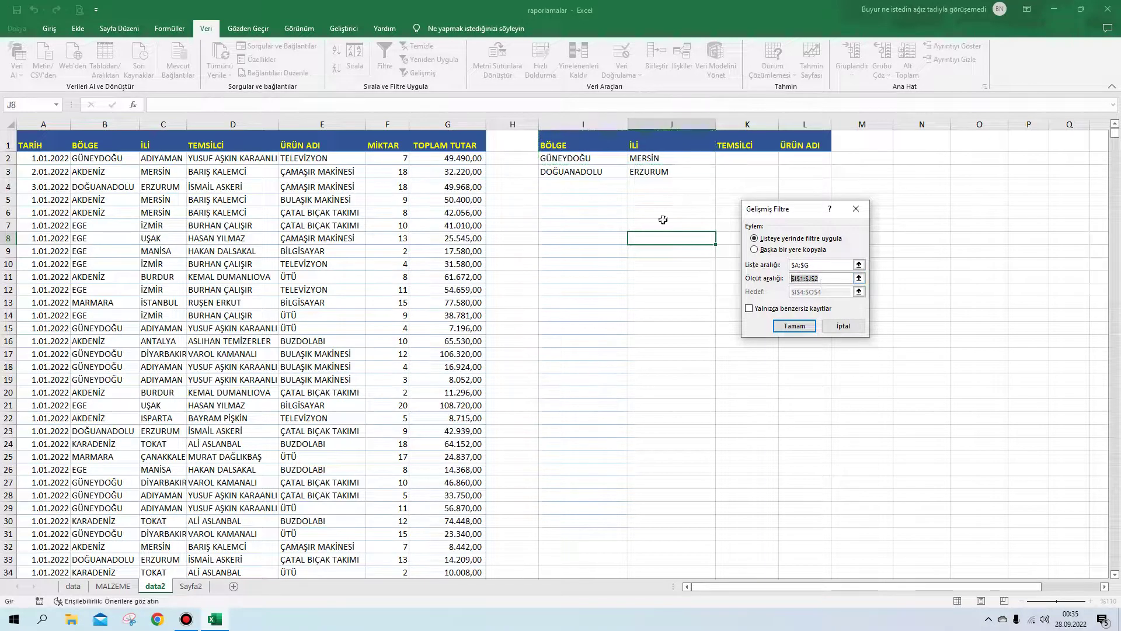
pyautogui.click(583, 152)
pyautogui.moveTo(582, 152)
pyautogui.mouseDown()
pyautogui.moveTo(613, 170)
pyautogui.moveTo(701, 171)
pyautogui.mouseUp()
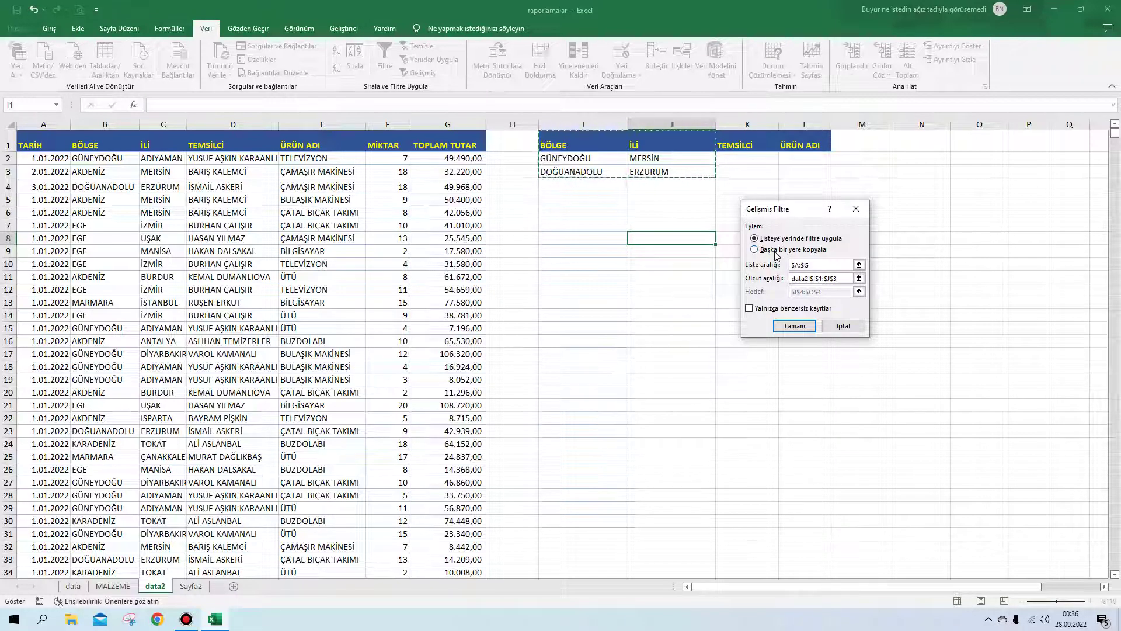
pyautogui.click(778, 250)
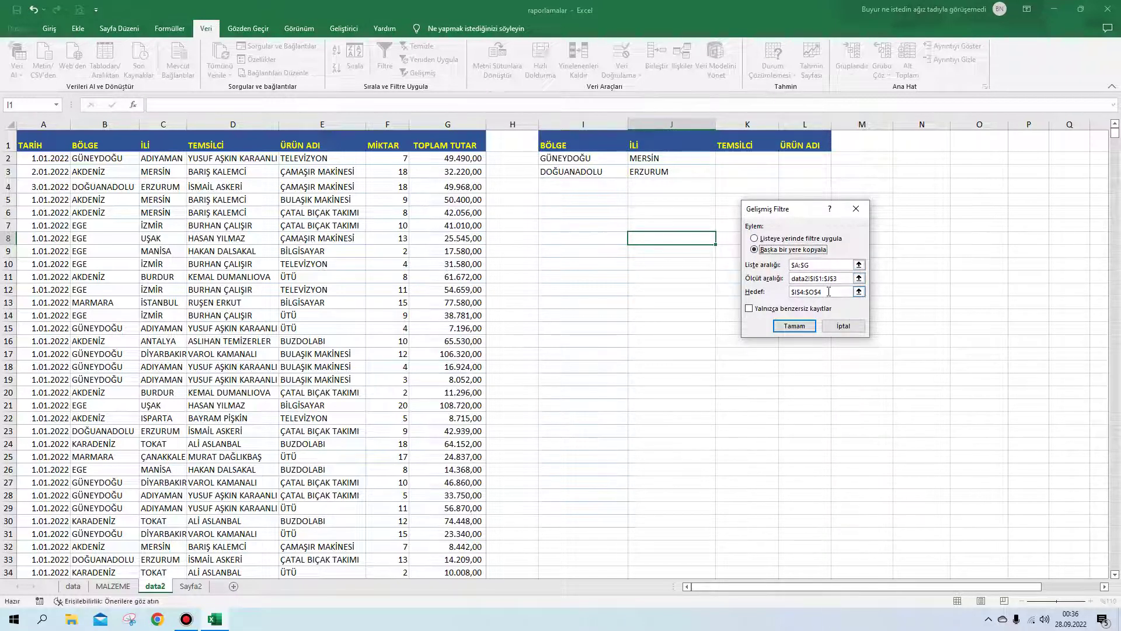
pyautogui.click(799, 325)
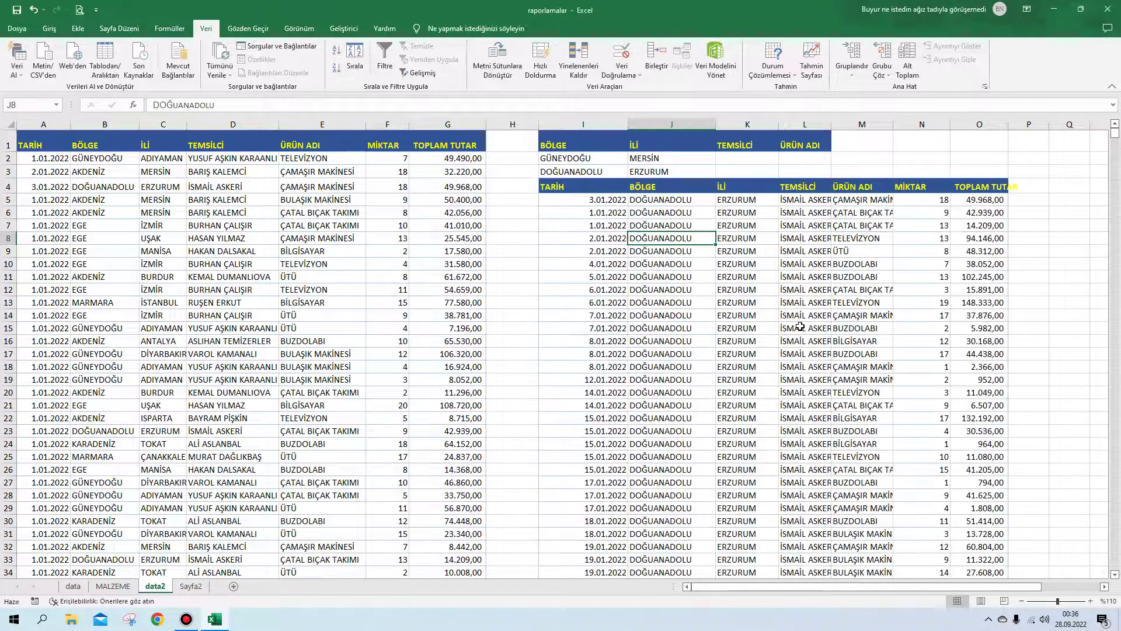
# Check the criteria cells and scroll down through the copied DOĞUANADOLU–ERZURUM results
pyautogui.click(584, 160)
pyautogui.press('Right')
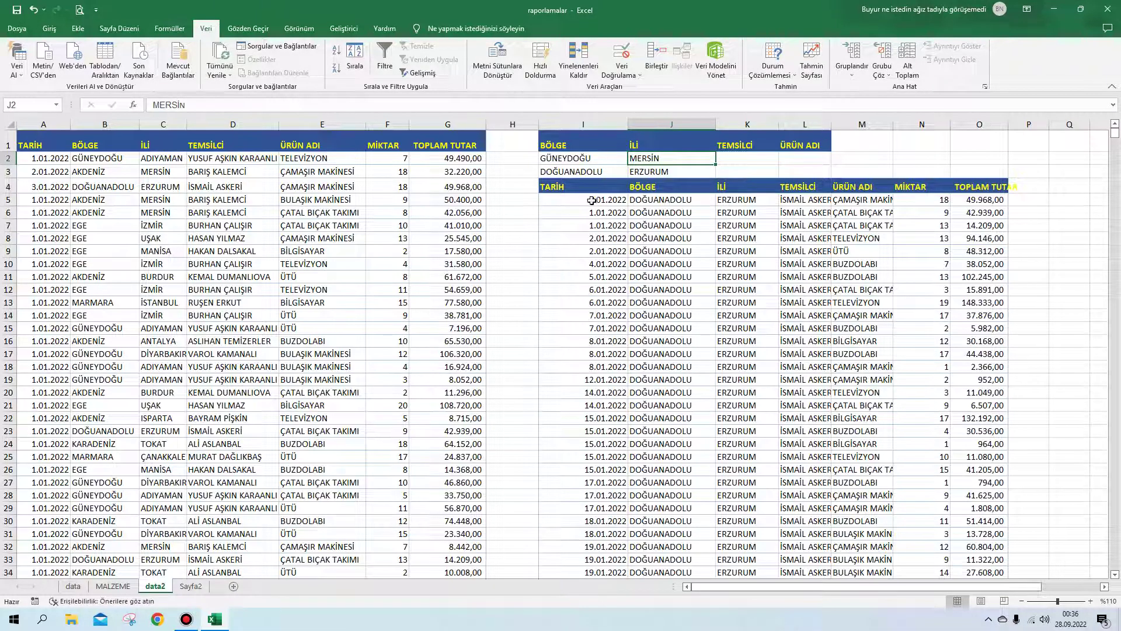
pyautogui.click(586, 175)
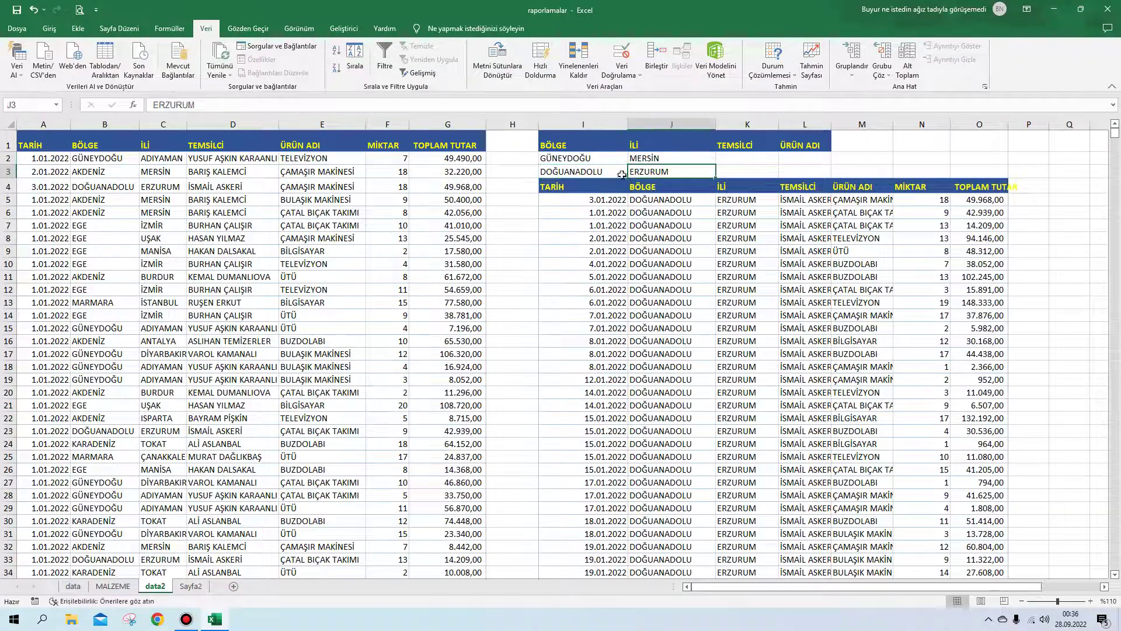
pyautogui.moveTo(587, 172); pyautogui.dragTo(665, 172)
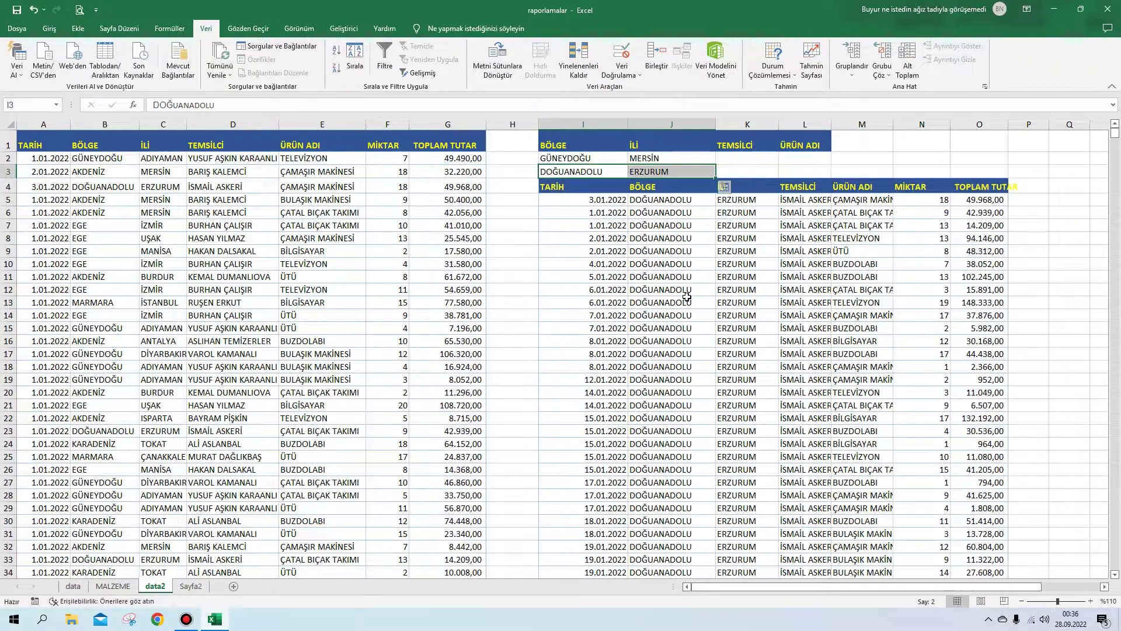
pyautogui.scroll(-1, 690, 302)
pyautogui.scroll(-5, 690, 302)
pyautogui.scroll(-5, 692, 301)
pyautogui.scroll(-5, 694, 299)
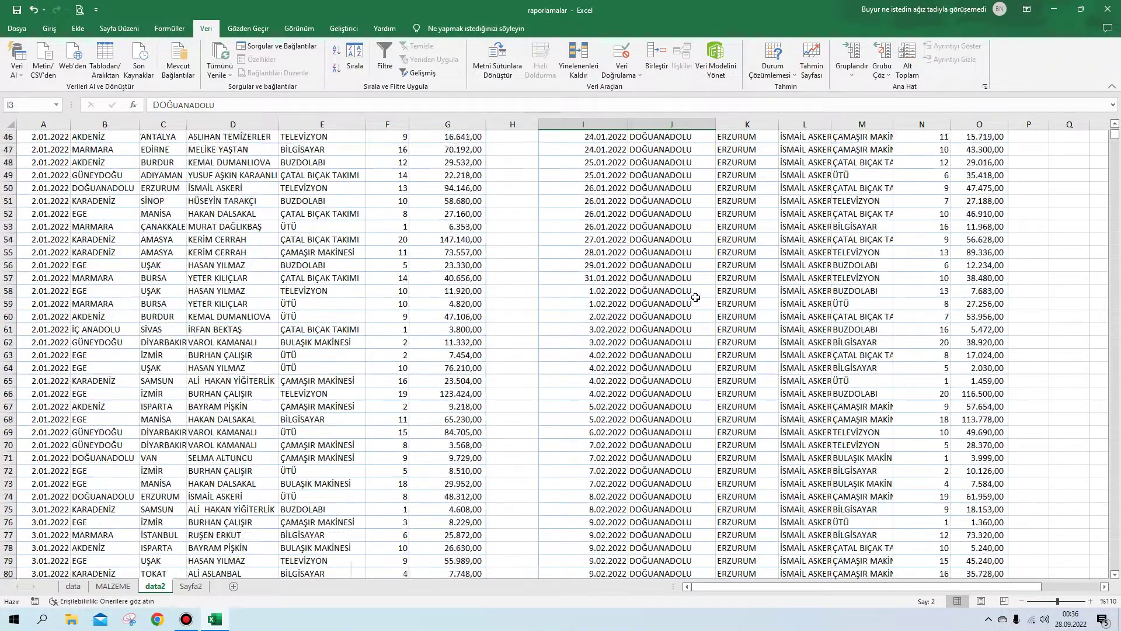
pyautogui.scroll(-6, 695, 298)
pyautogui.scroll(-7, 695, 297)
pyautogui.scroll(-4, 692, 292)
pyautogui.scroll(-5, 684, 286)
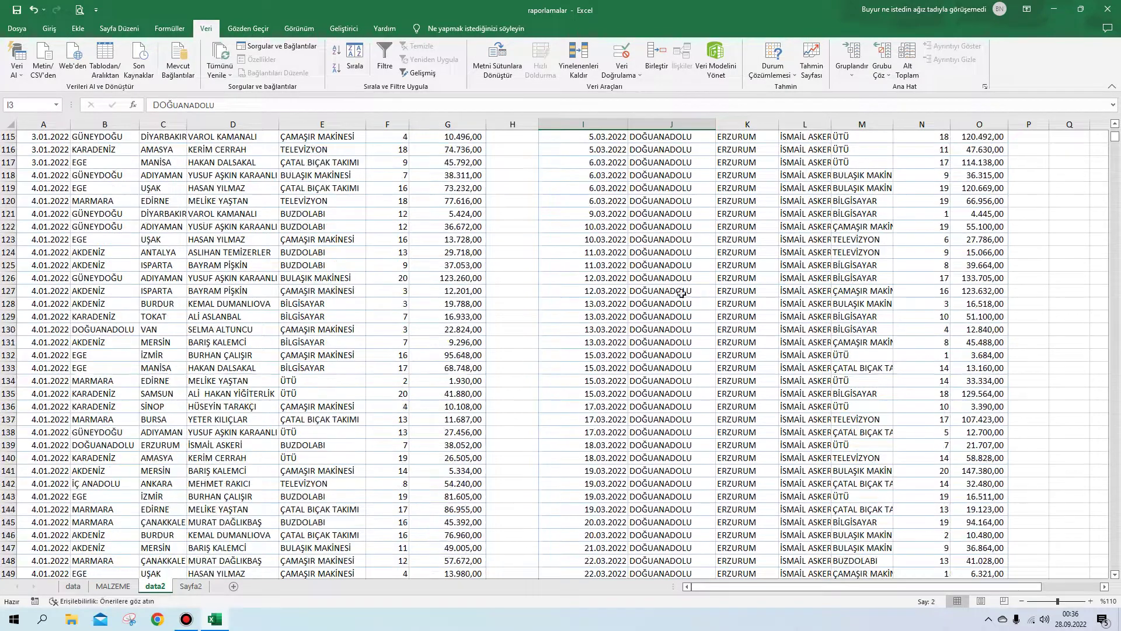
# Select every result record from I5:O5 down to row 684 with Ctrl+Shift+Down
pyautogui.click(671, 282)
pyautogui.hotkey('ctrl', 'Up')
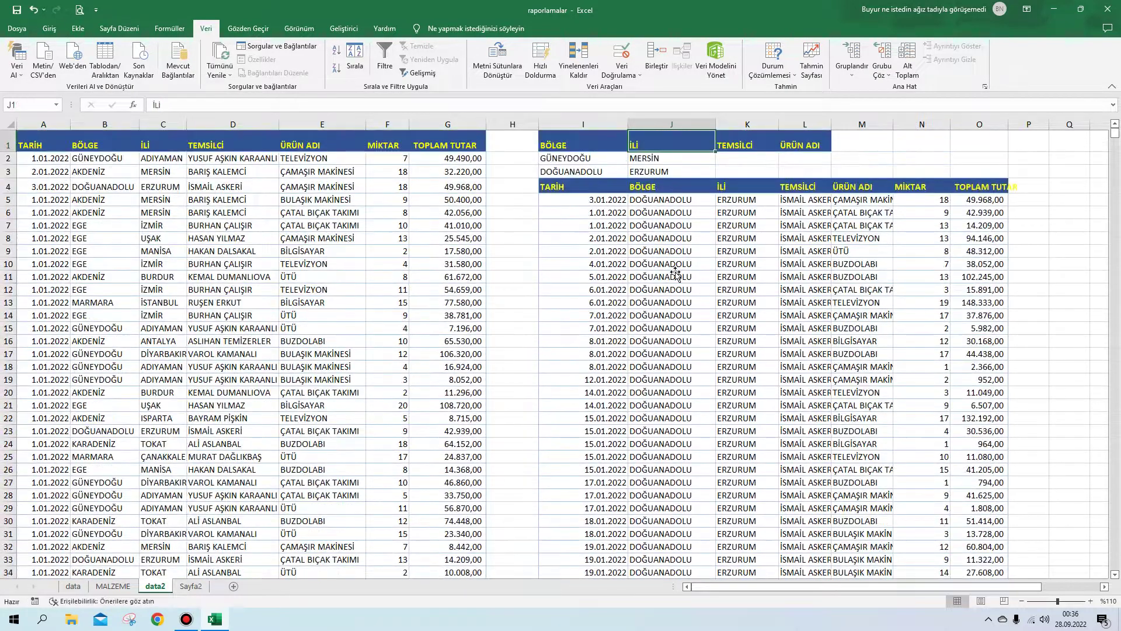
pyautogui.moveTo(558, 188); pyautogui.dragTo(1008, 194)
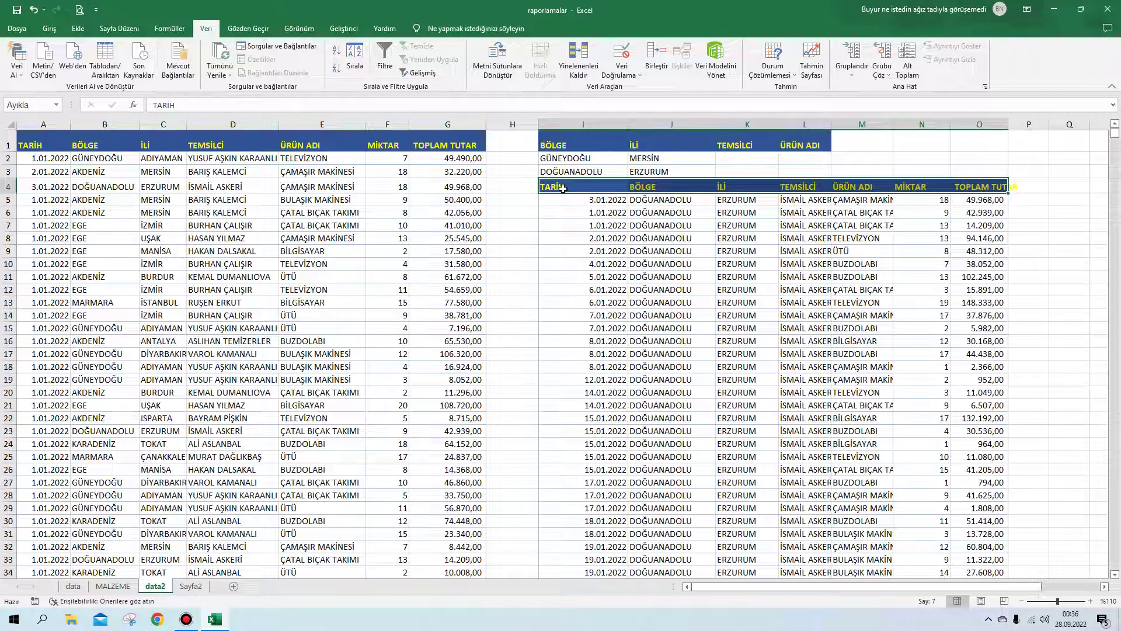
pyautogui.moveTo(563, 188); pyautogui.dragTo(976, 185)
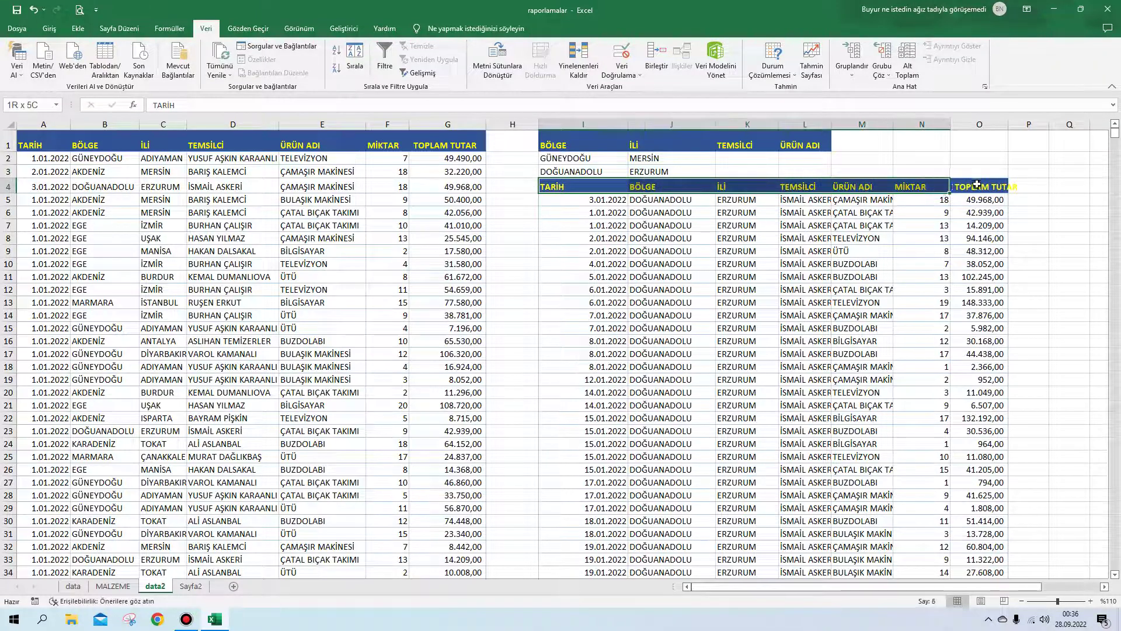
pyautogui.moveTo(587, 200); pyautogui.dragTo(985, 211)
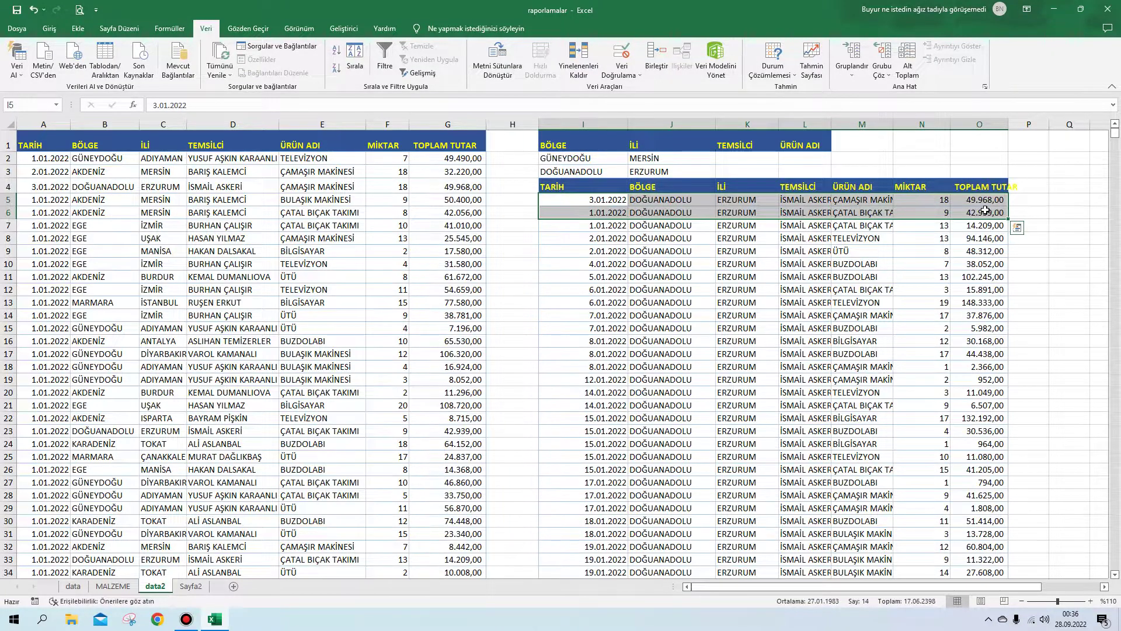
pyautogui.hotkey('ctrl', 'shift', 'Down')
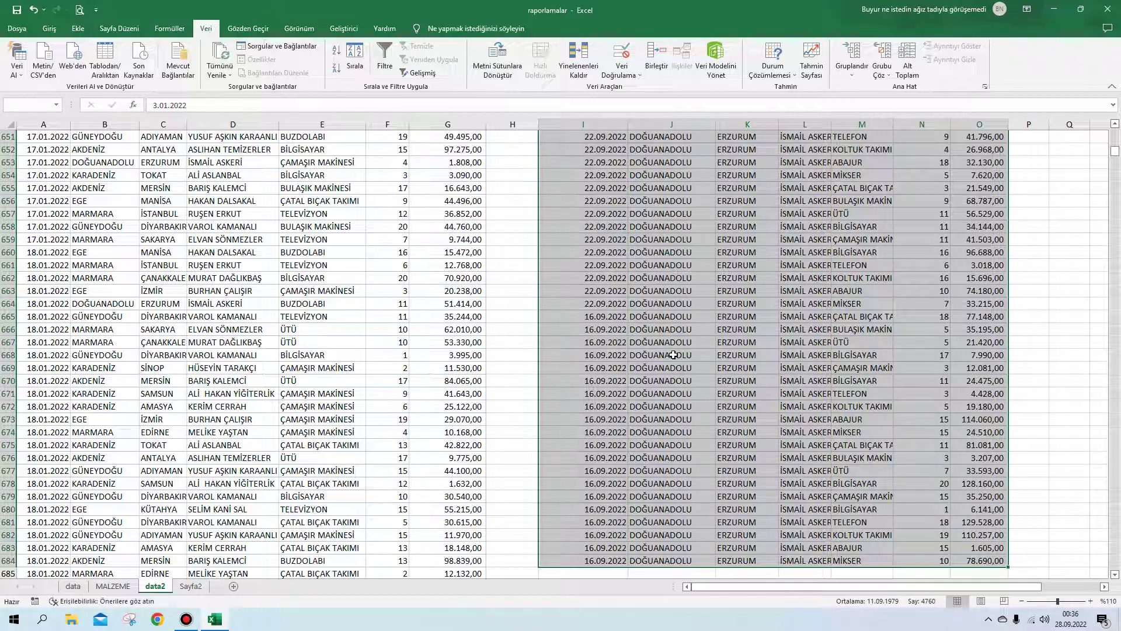
# Delete the result records and row-4 headings, then move BÖLGE–ÜRÜN ADI headers to K1:N1
pyautogui.press('Delete')
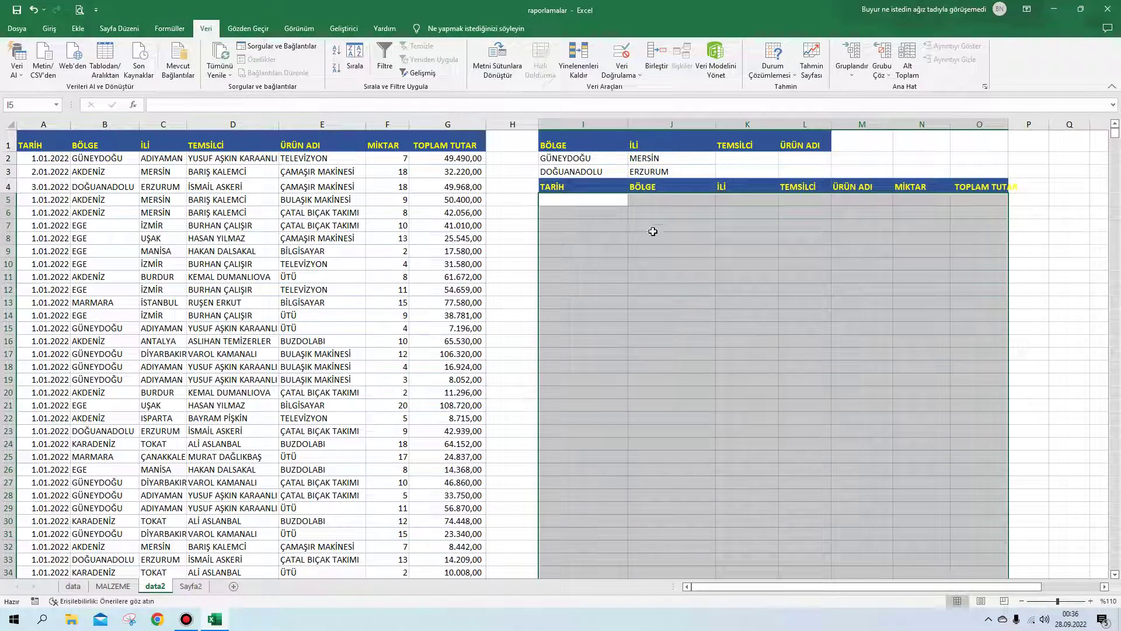
pyautogui.click(599, 202)
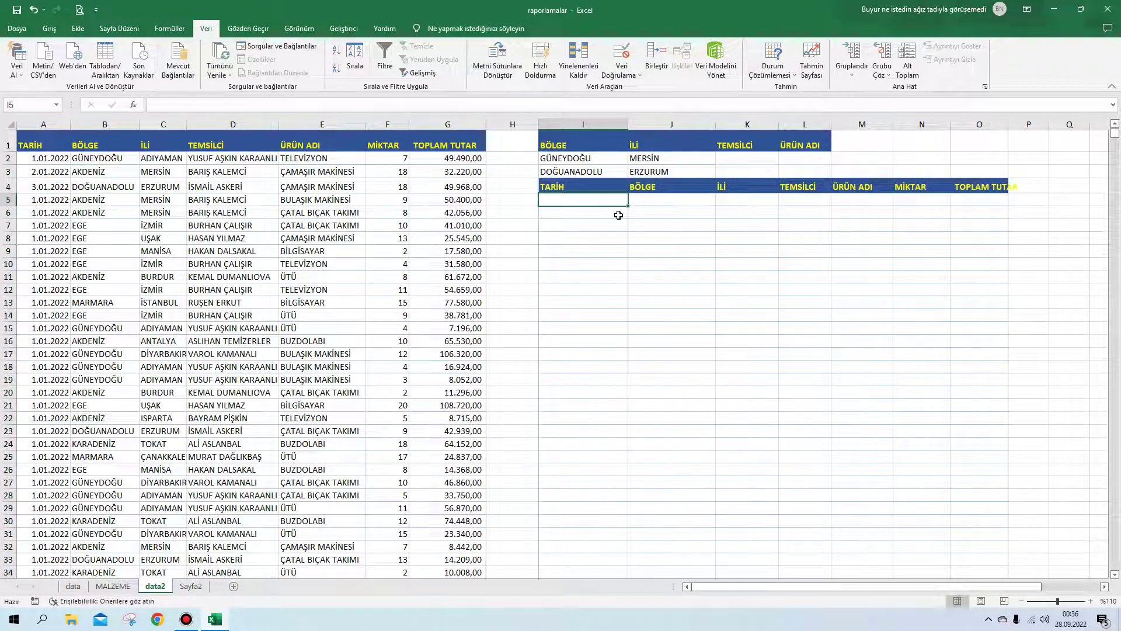
pyautogui.moveTo(595, 201)
pyautogui.mouseDown()
pyautogui.moveTo(1001, 205)
pyautogui.moveTo(1006, 193)
pyautogui.mouseUp()
pyautogui.click(811, 239)
pyautogui.hotkey('ctrl', 'z')
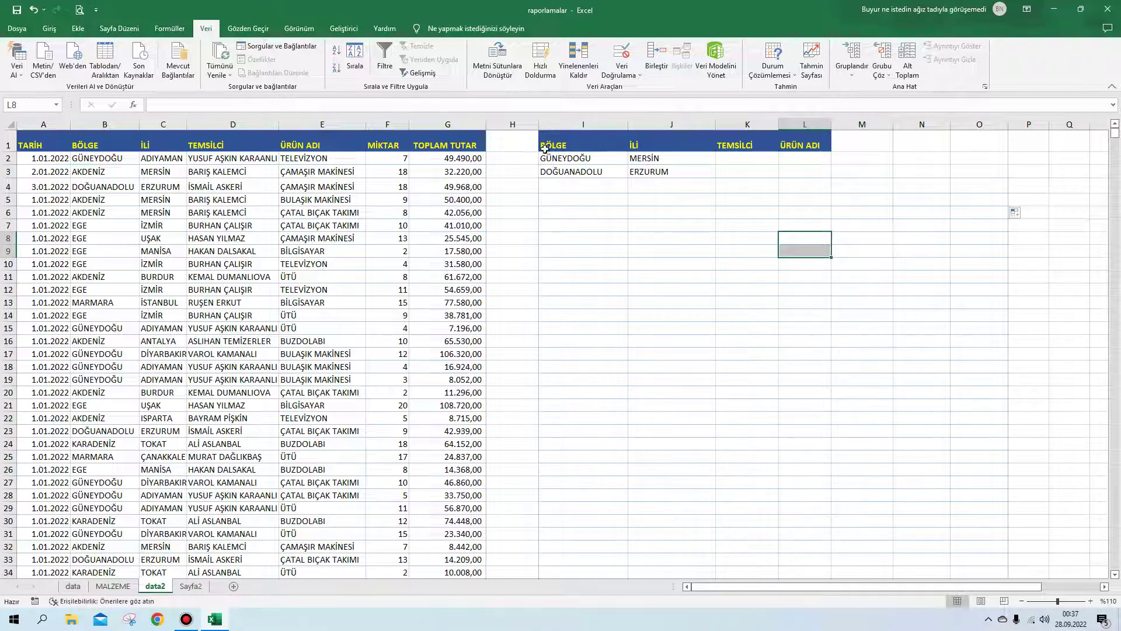
pyautogui.moveTo(546, 145)
pyautogui.mouseDown()
pyautogui.moveTo(809, 146)
pyautogui.moveTo(871, 158)
pyautogui.mouseUp()
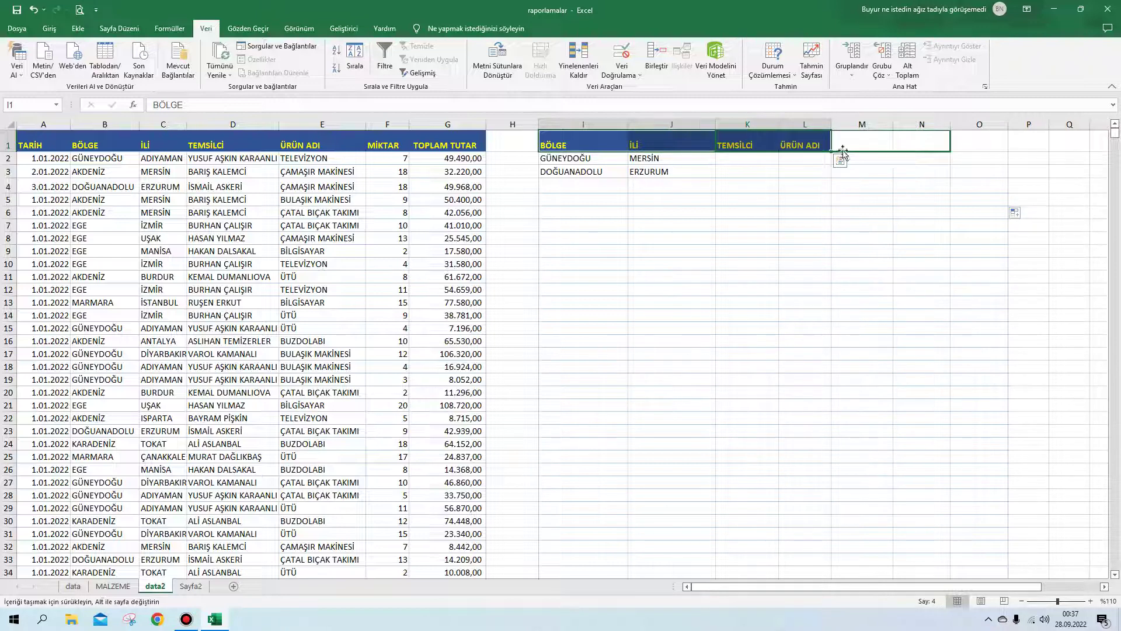
# Clear the old criteria values in I2:J3 and narrow columns I and J
pyautogui.click(567, 163)
pyautogui.moveTo(574, 169); pyautogui.dragTo(648, 172)
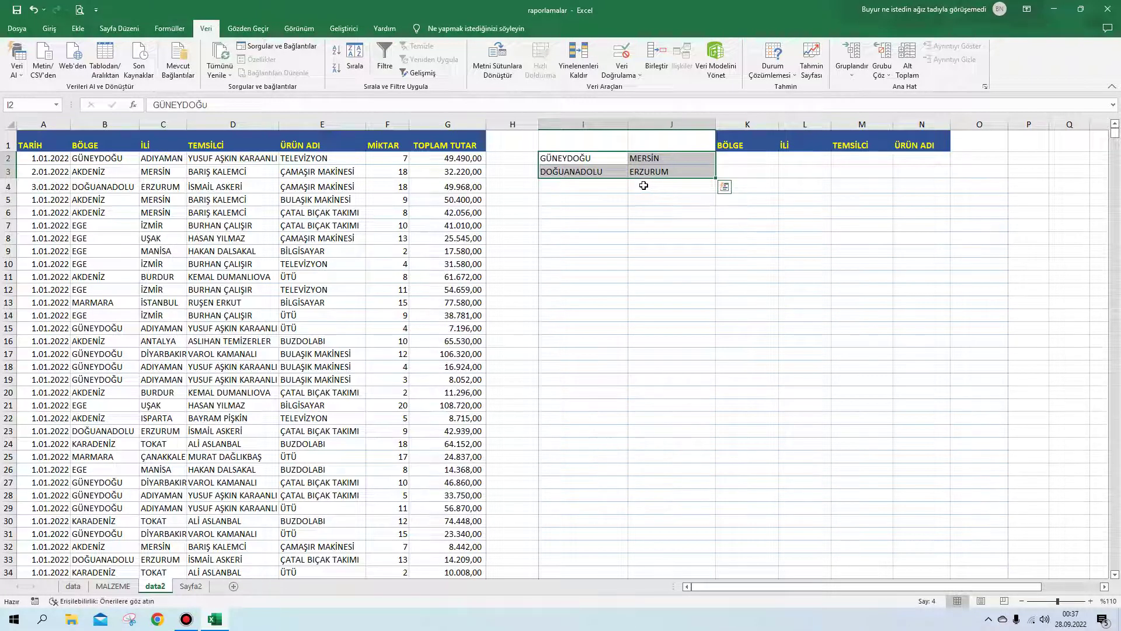
pyautogui.press('Delete')
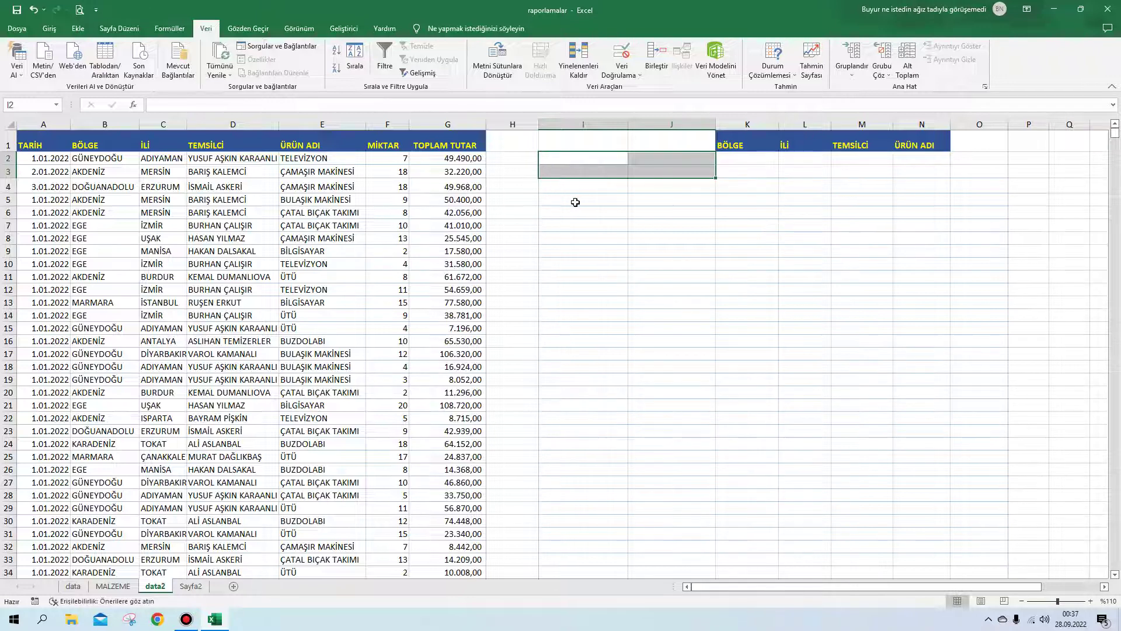
pyautogui.click(575, 200)
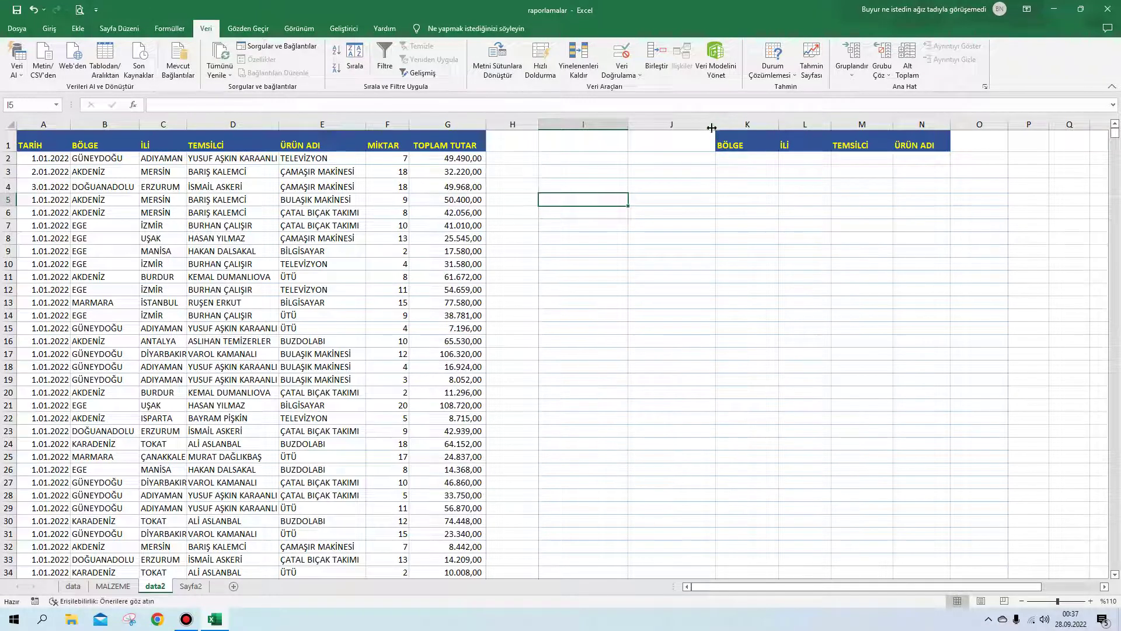
pyautogui.moveTo(714, 125); pyautogui.dragTo(705, 125)
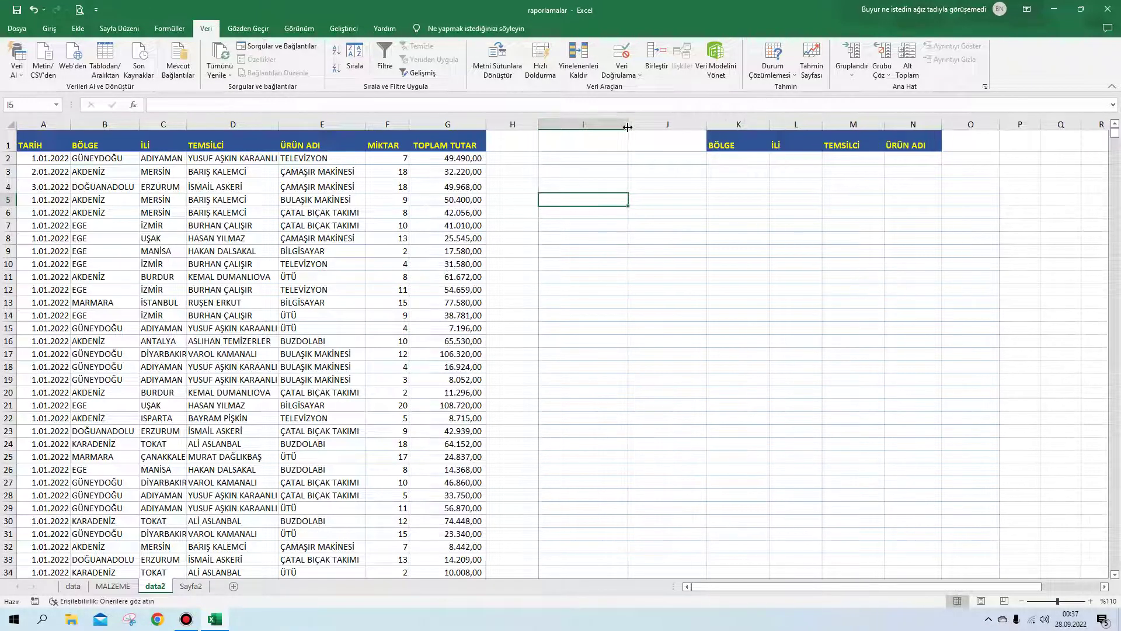
pyautogui.moveTo(628, 125); pyautogui.dragTo(611, 126)
pyautogui.moveTo(689, 125)
pyautogui.mouseDown()
pyautogui.moveTo(604, 124)
pyautogui.moveTo(666, 122)
pyautogui.mouseUp()
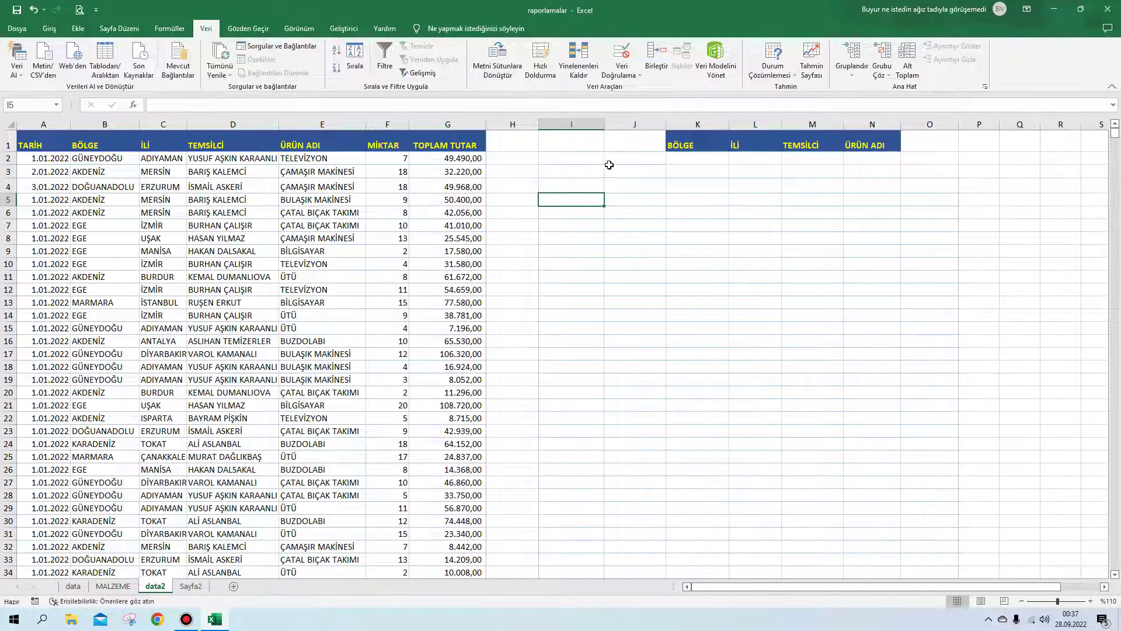
# Enter start date 01.01.2022 in I1 and shift the BÖLGE–ÜRÜN ADI headers to M1:P1
pyautogui.click(568, 139)
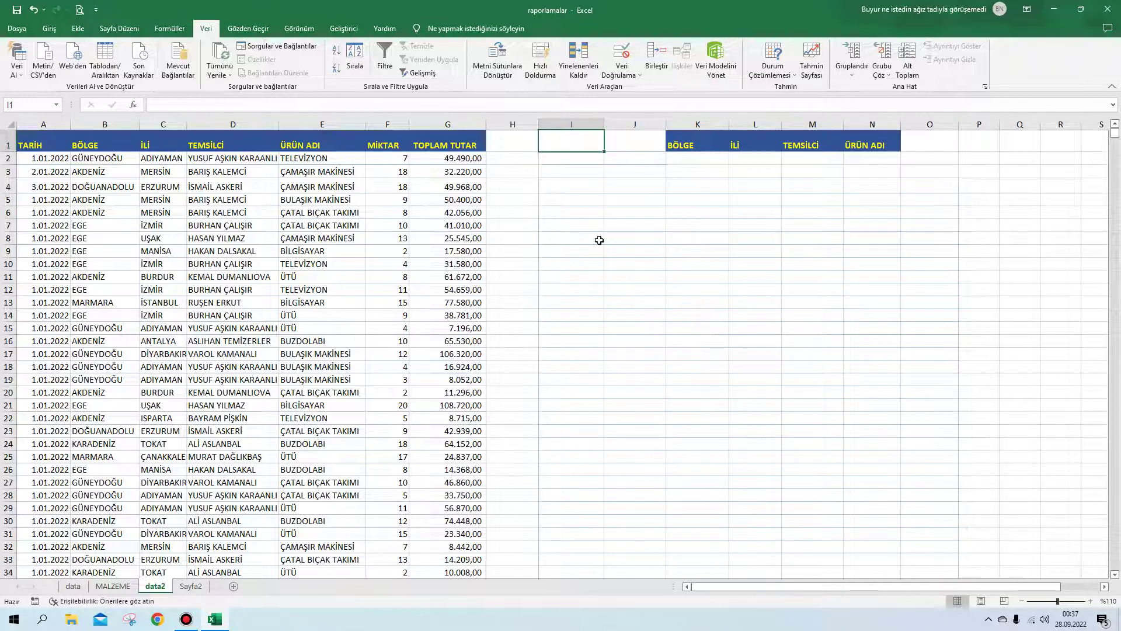
pyautogui.write('01.01.2022')
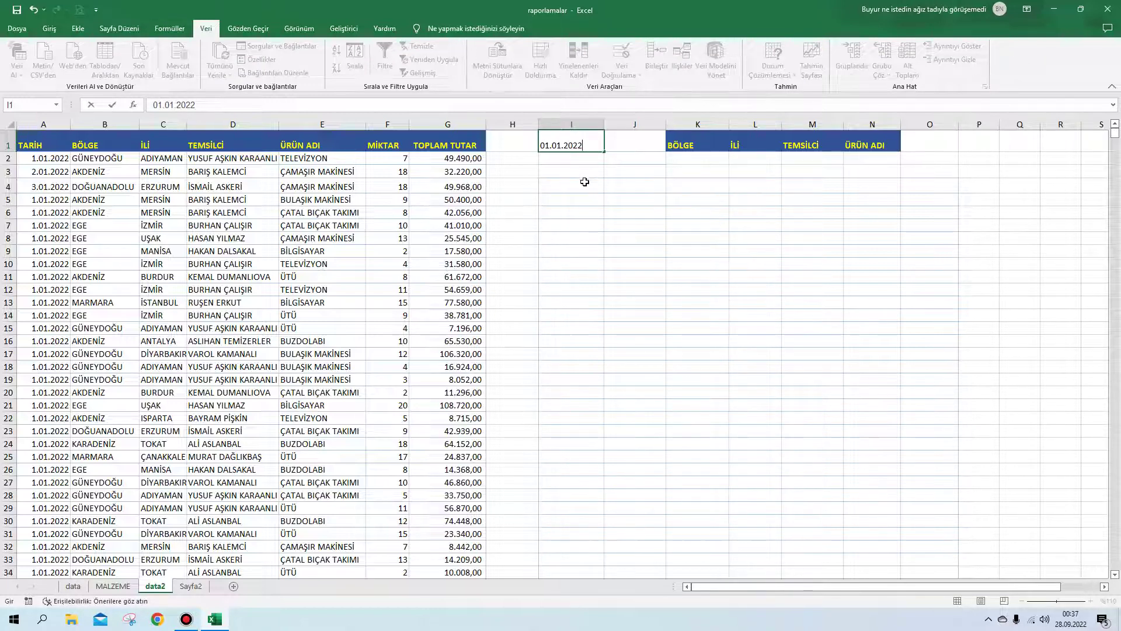
pyautogui.click(583, 162)
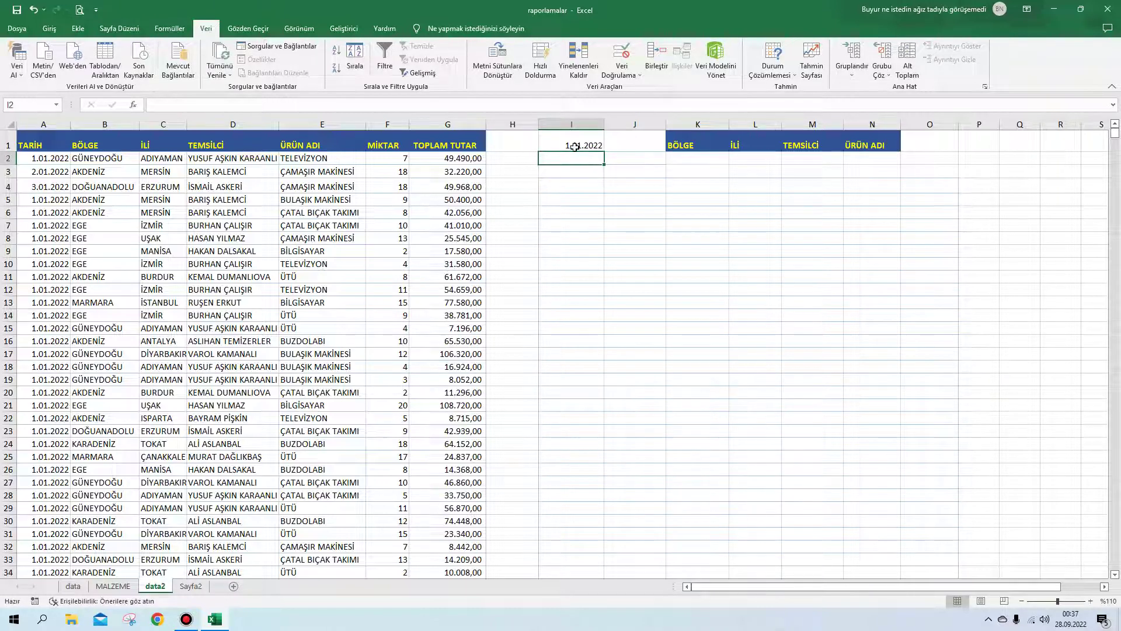
pyautogui.click(571, 145)
pyautogui.moveTo(697, 142); pyautogui.dragTo(870, 144)
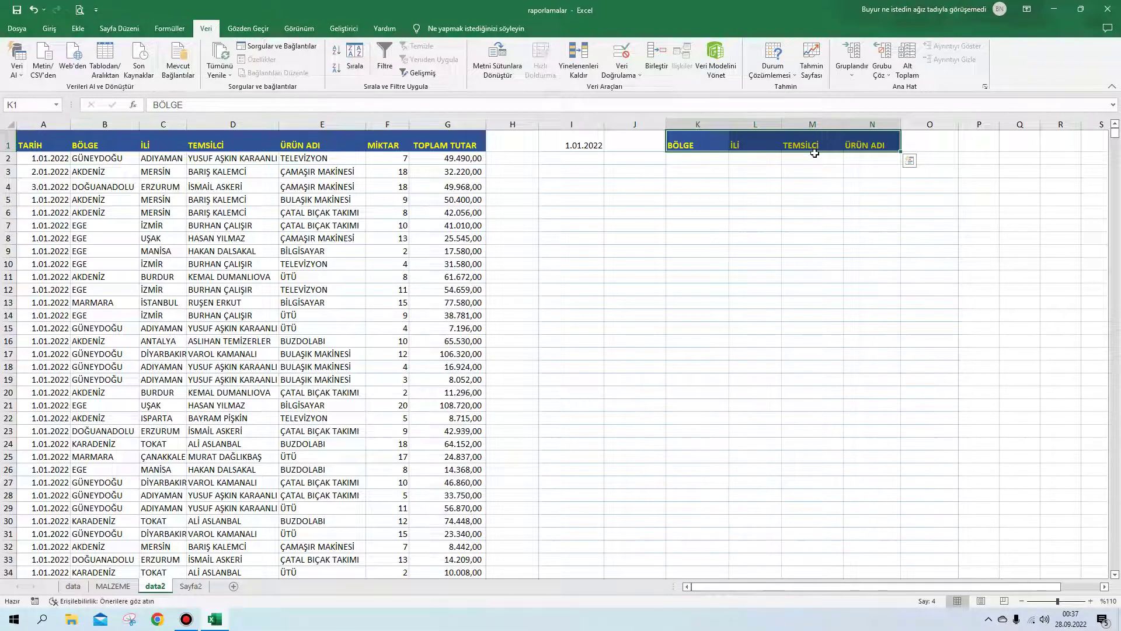
pyautogui.moveTo(818, 151); pyautogui.dragTo(913, 148)
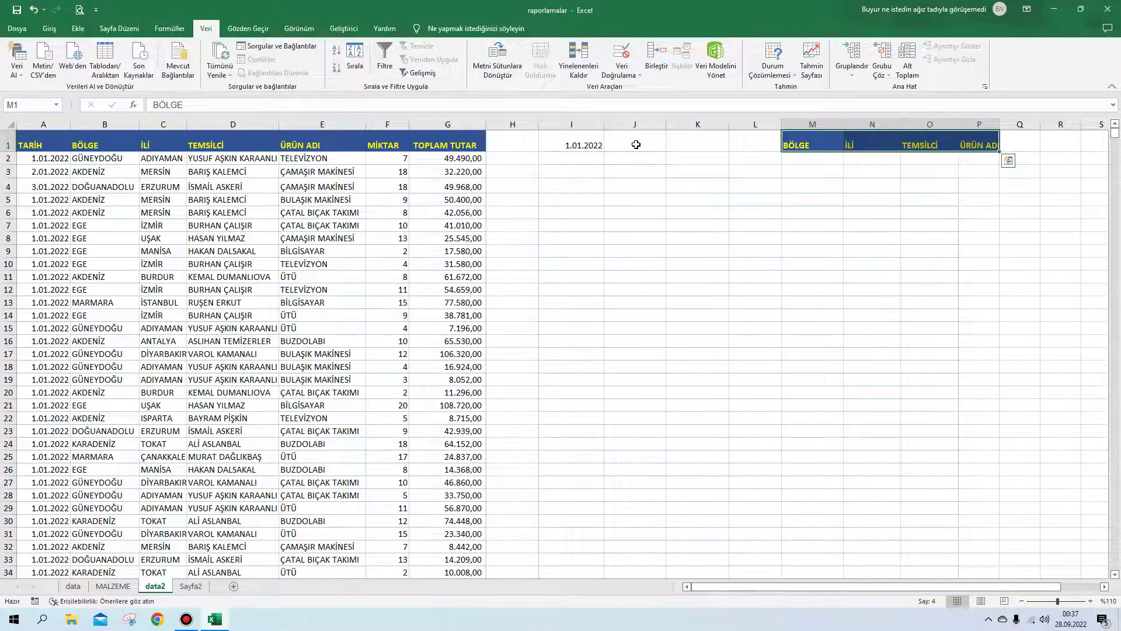
# Copy the TARİH heading from A1 into both K1 and L1
pyautogui.click(695, 145)
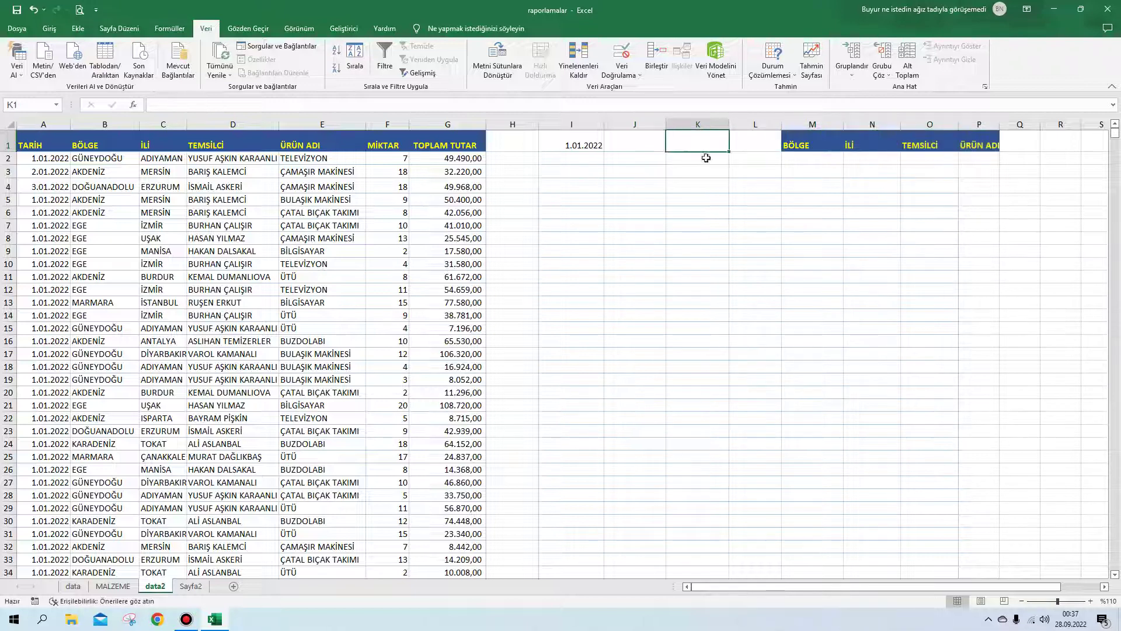
pyautogui.write('ta')
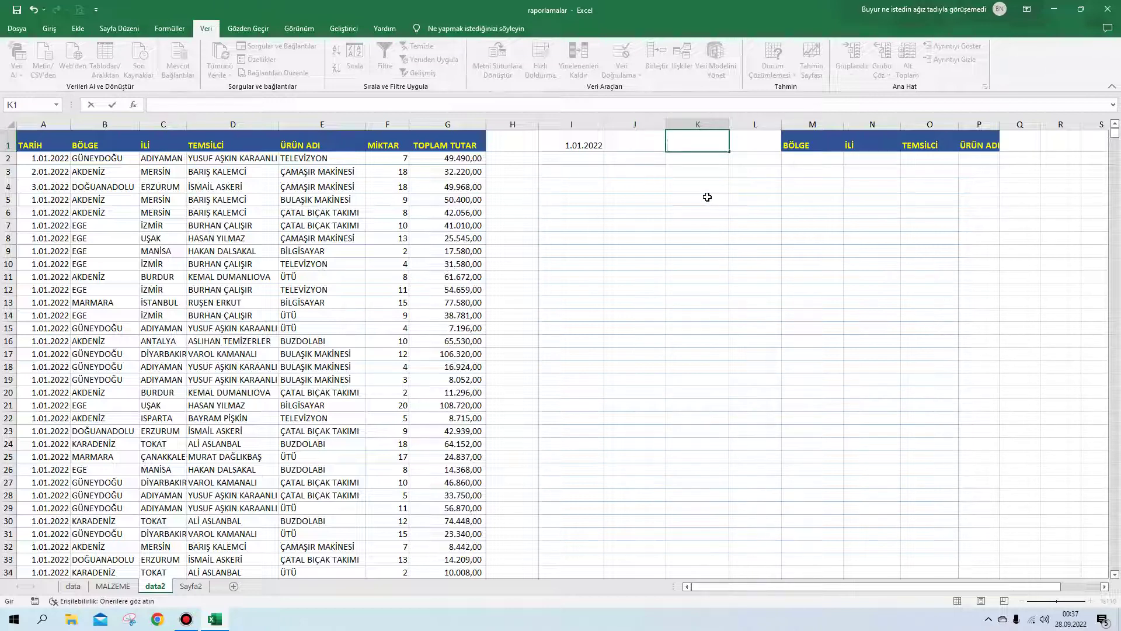
pyautogui.click(26, 144)
pyautogui.rightClick(27, 143)
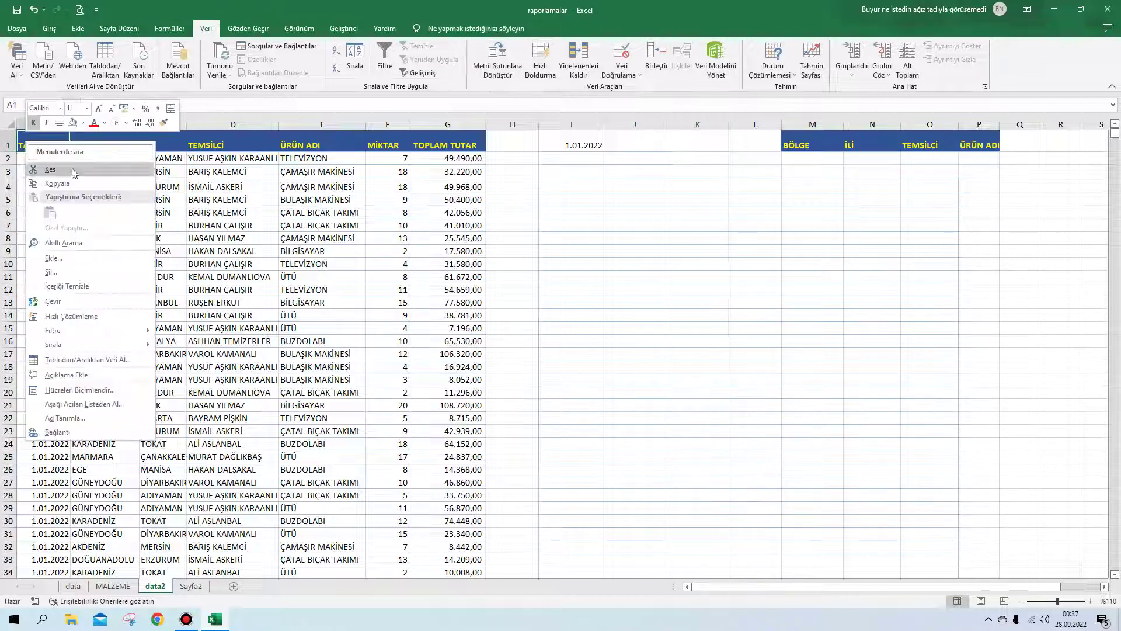
pyautogui.click(74, 170)
pyautogui.click(714, 144)
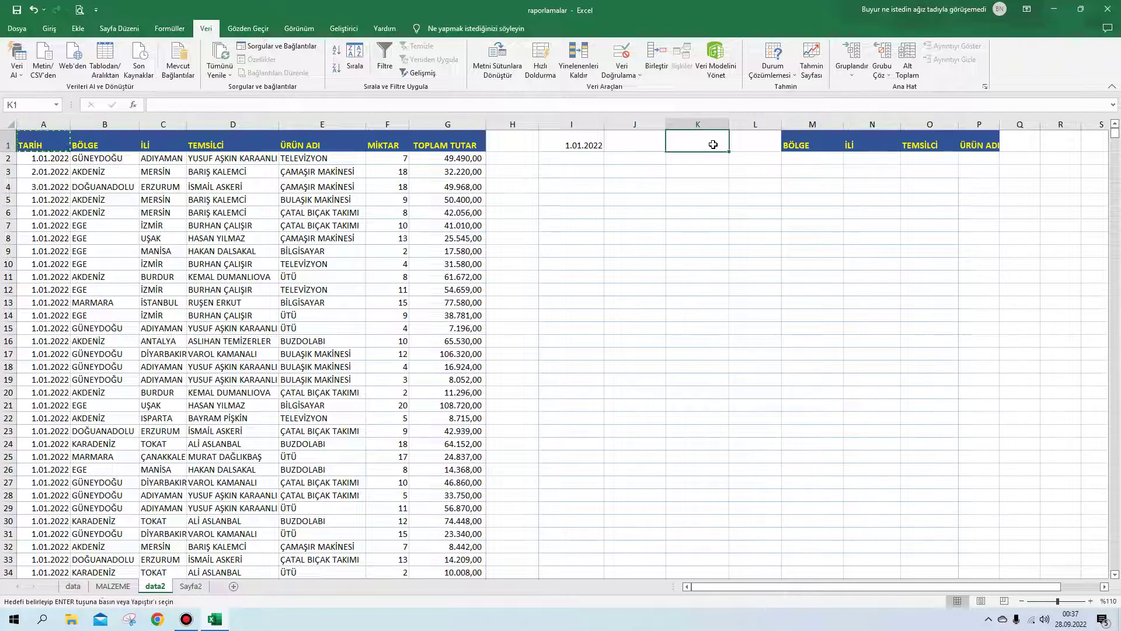
pyautogui.rightClick(714, 144)
pyautogui.click(737, 213)
pyautogui.click(754, 146)
pyautogui.rightClick(754, 146)
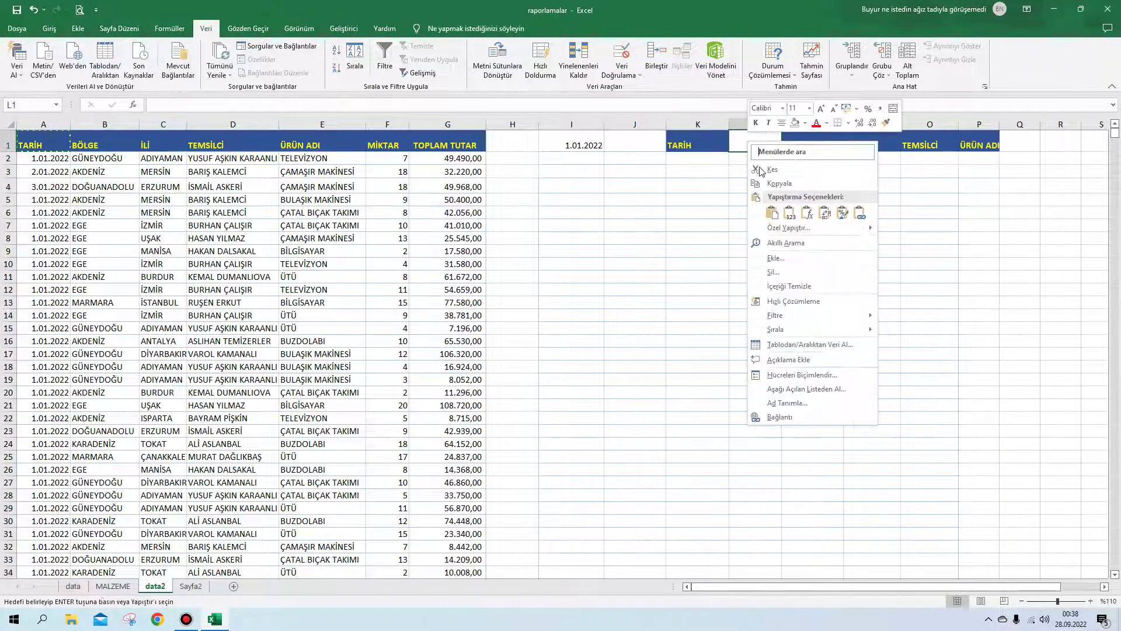
pyautogui.click(772, 213)
pyautogui.moveTo(766, 225); pyautogui.dragTo(759, 238)
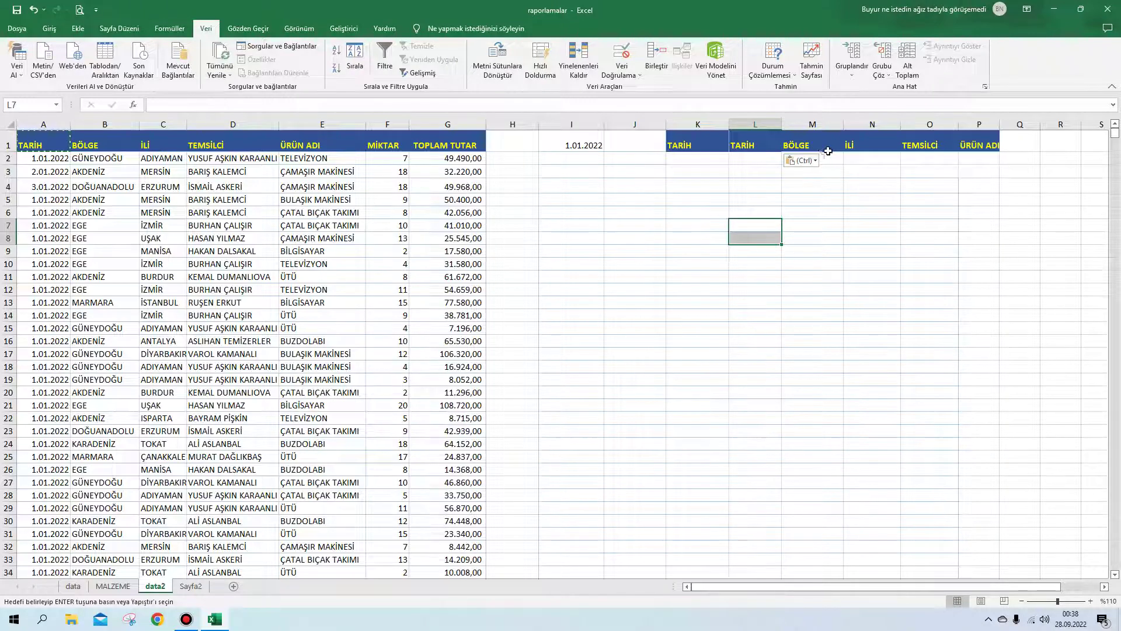
pyautogui.click(613, 147)
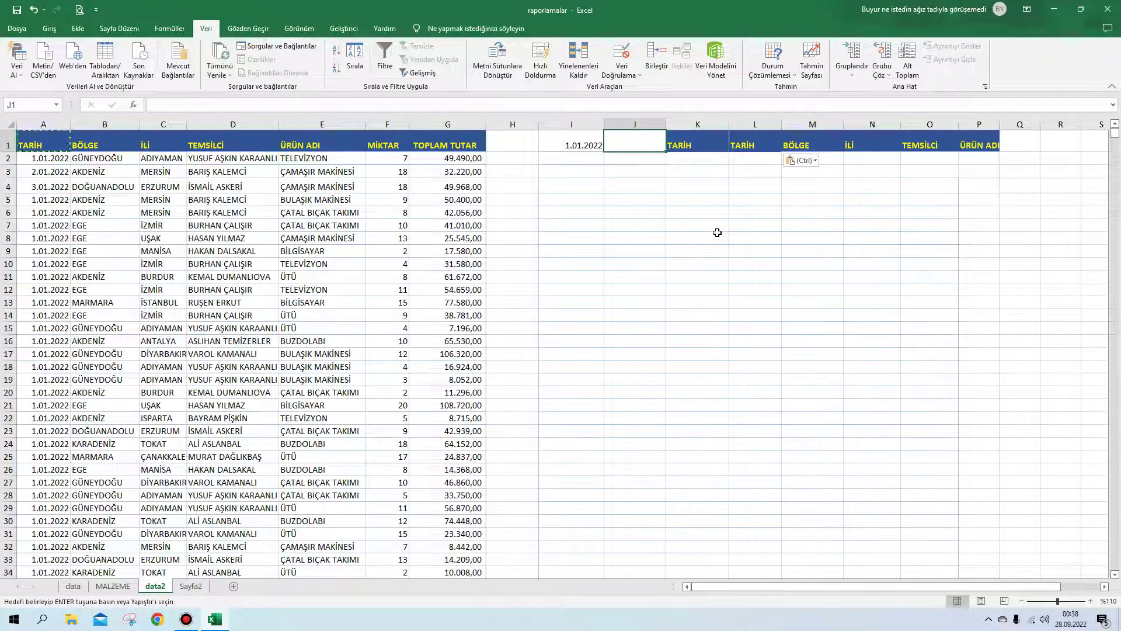
pyautogui.write('31.')
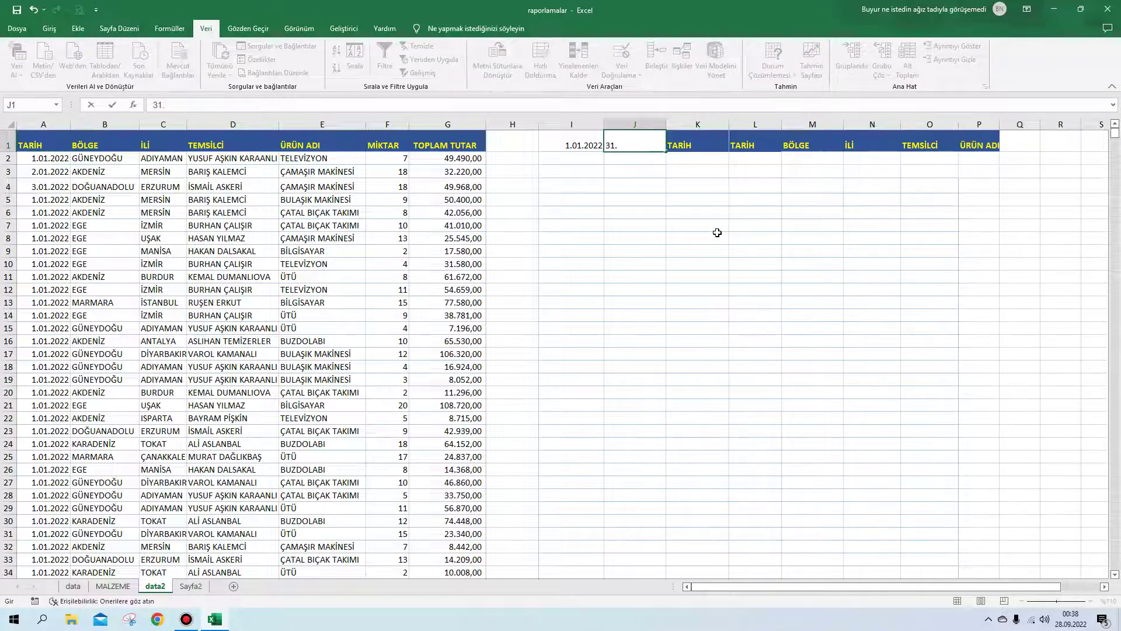
pyautogui.press('BackSpace')
pyautogui.press('BackSpace')
pyautogui.press('BackSpace')
pyautogui.click(776, 238)
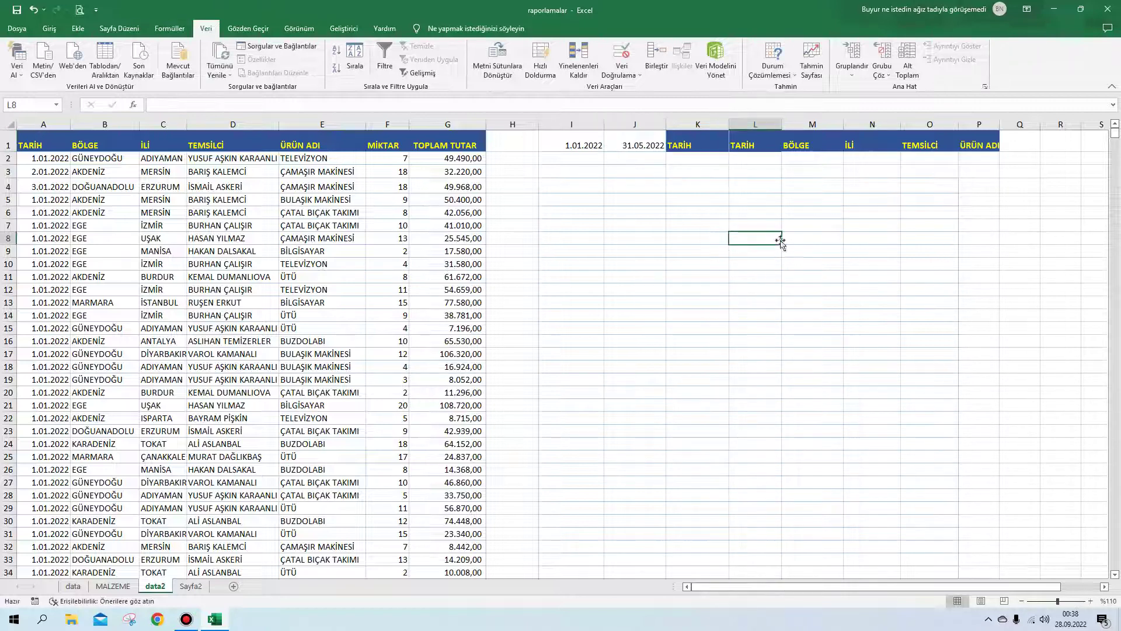
pyautogui.click(714, 162)
pyautogui.click(760, 161)
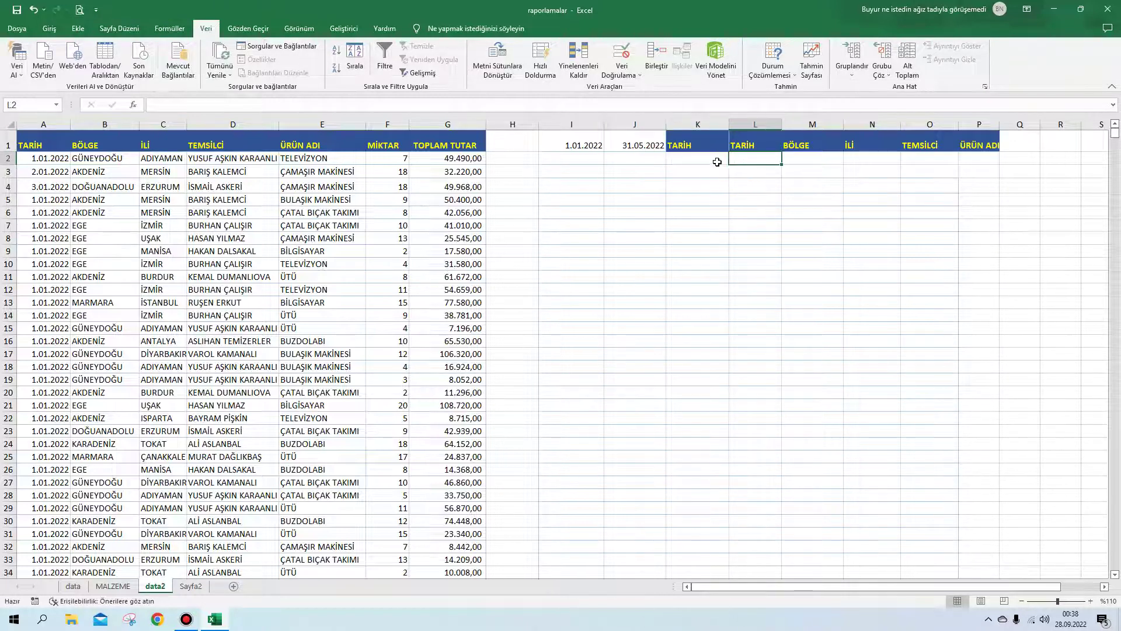
pyautogui.moveTo(595, 145); pyautogui.dragTo(624, 145)
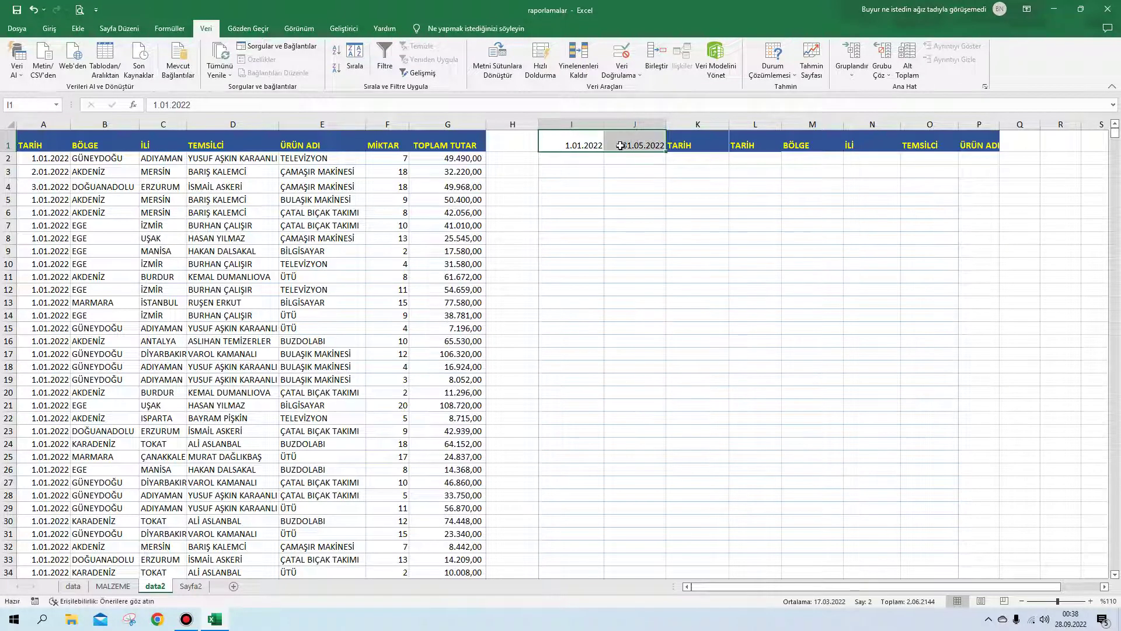
pyautogui.click(702, 158)
pyautogui.click(747, 157)
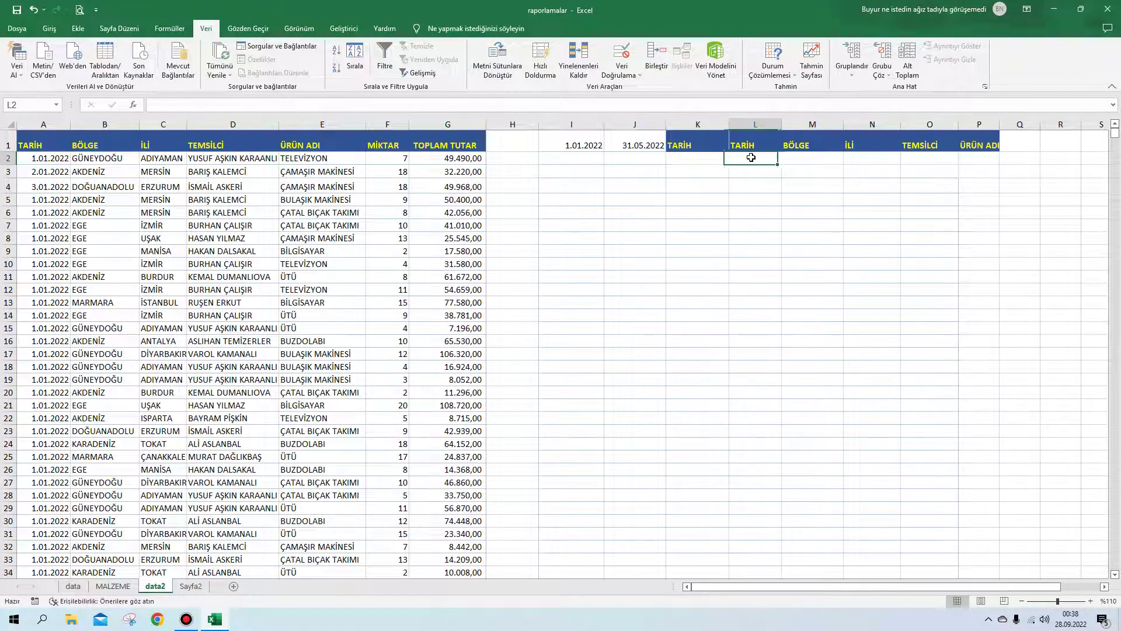
pyautogui.click(705, 166)
pyautogui.click(746, 161)
pyautogui.click(711, 161)
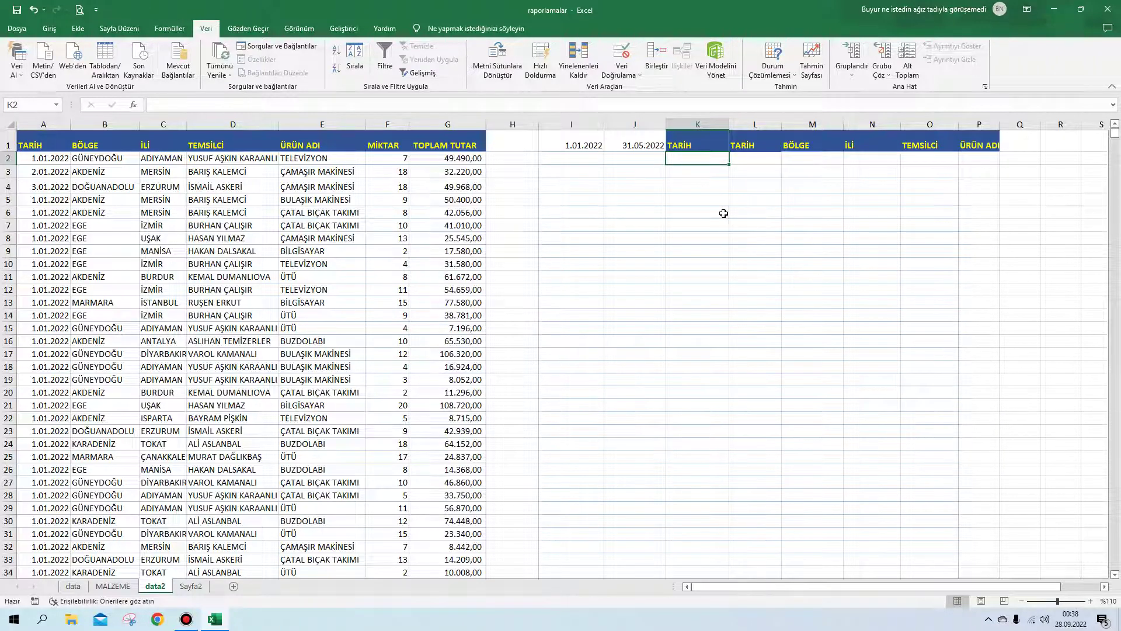
# Enter =">="&I1 in K2 as the start-date criterion
pyautogui.write('=">=')
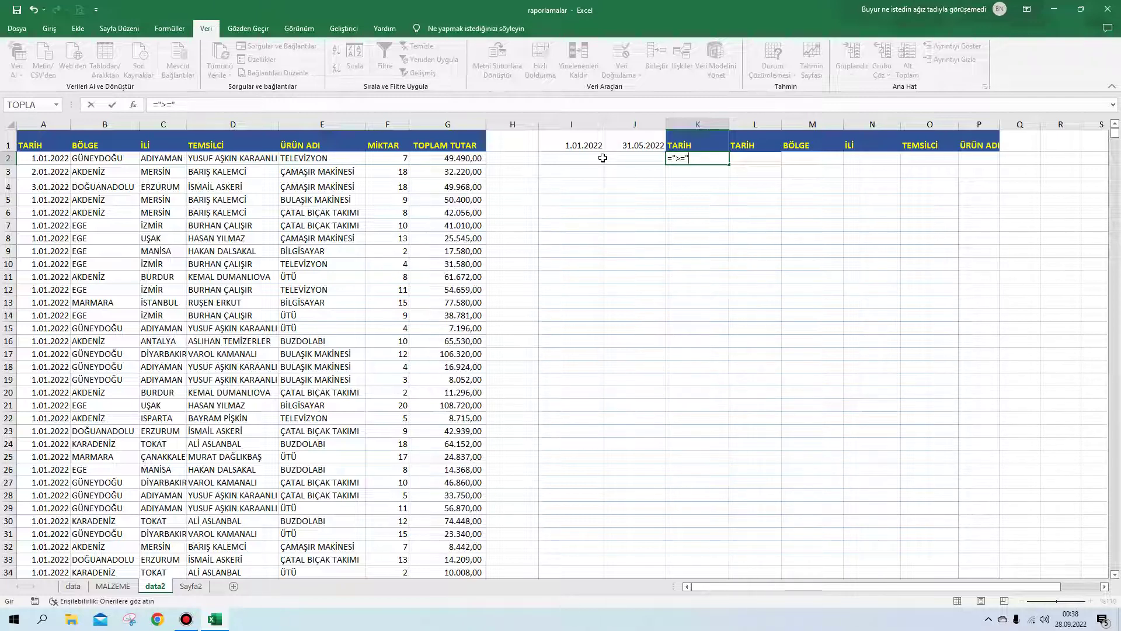
pyautogui.write('&')
pyautogui.click(589, 146)
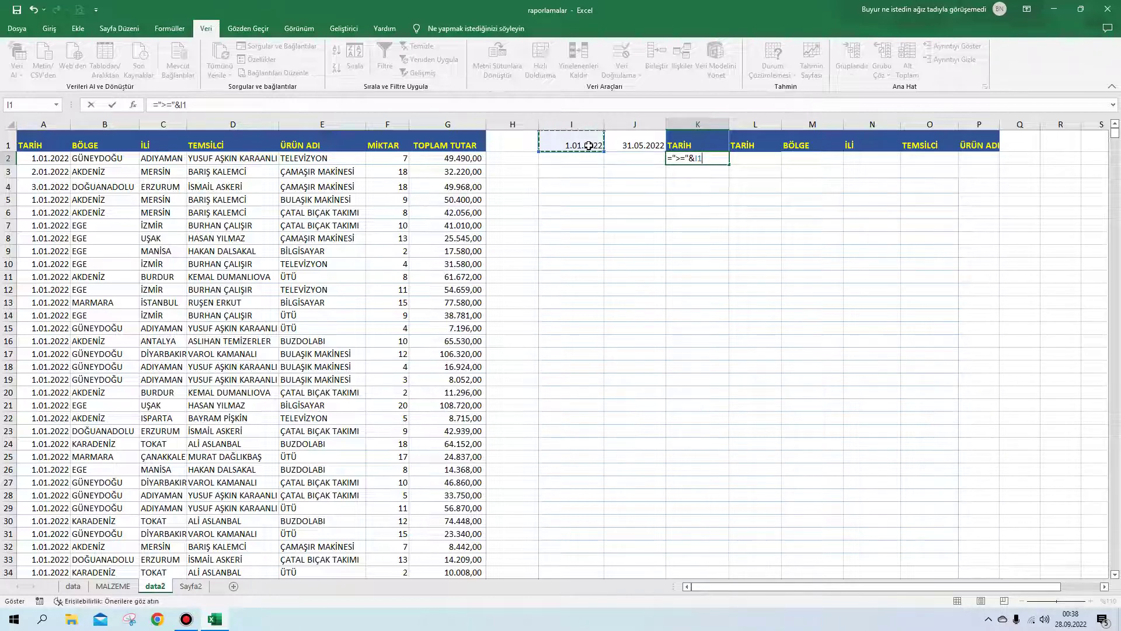
pyautogui.press('Return')
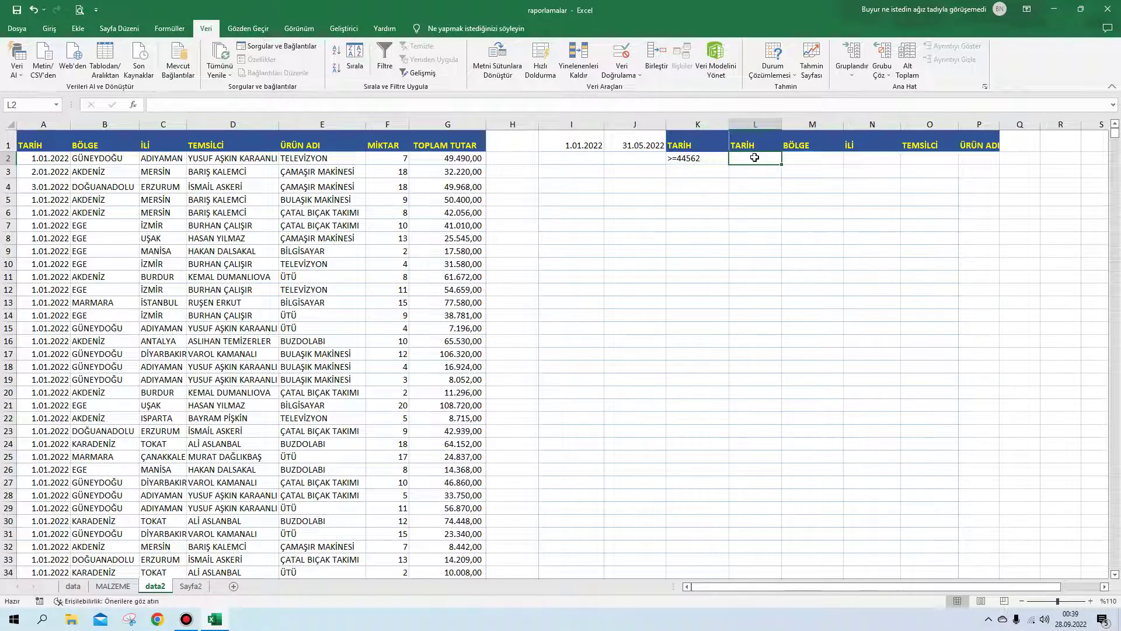
# Enter ="<="&J1 in L2 as the end-date criterion
pyautogui.write('="<="&')
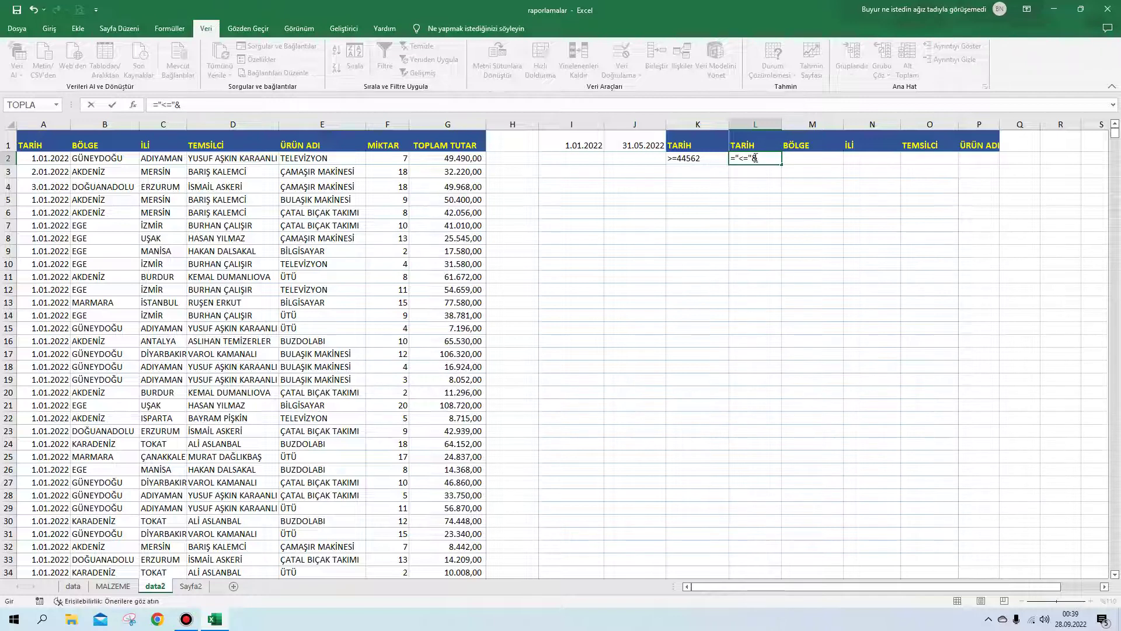
pyautogui.click(644, 147)
pyautogui.press('Return')
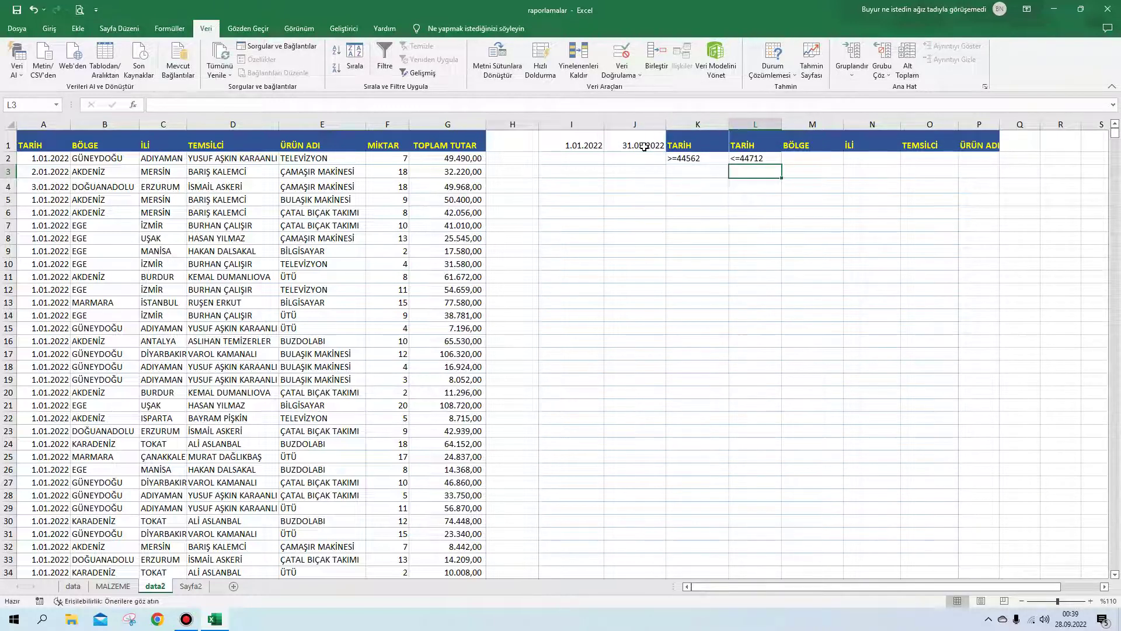
pyautogui.click(827, 261)
pyautogui.click(811, 157)
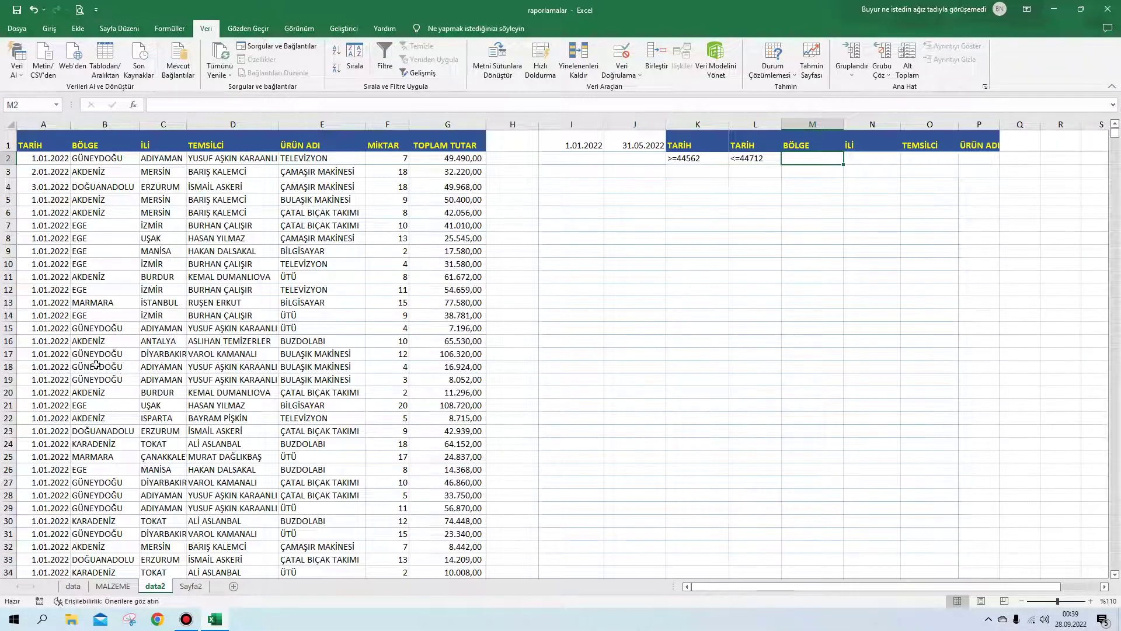
# Copy KARADENİZ from B30 into the BÖLGE criterion cell M2
pyautogui.scroll(-3, 111, 343)
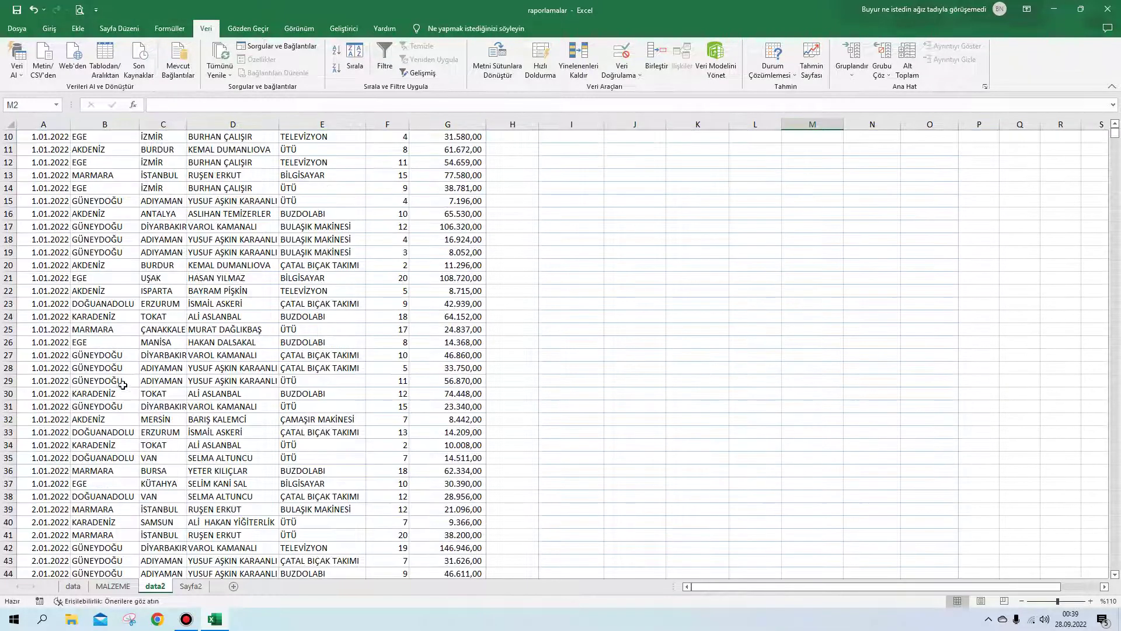
pyautogui.click(110, 394)
pyautogui.rightClick(110, 393)
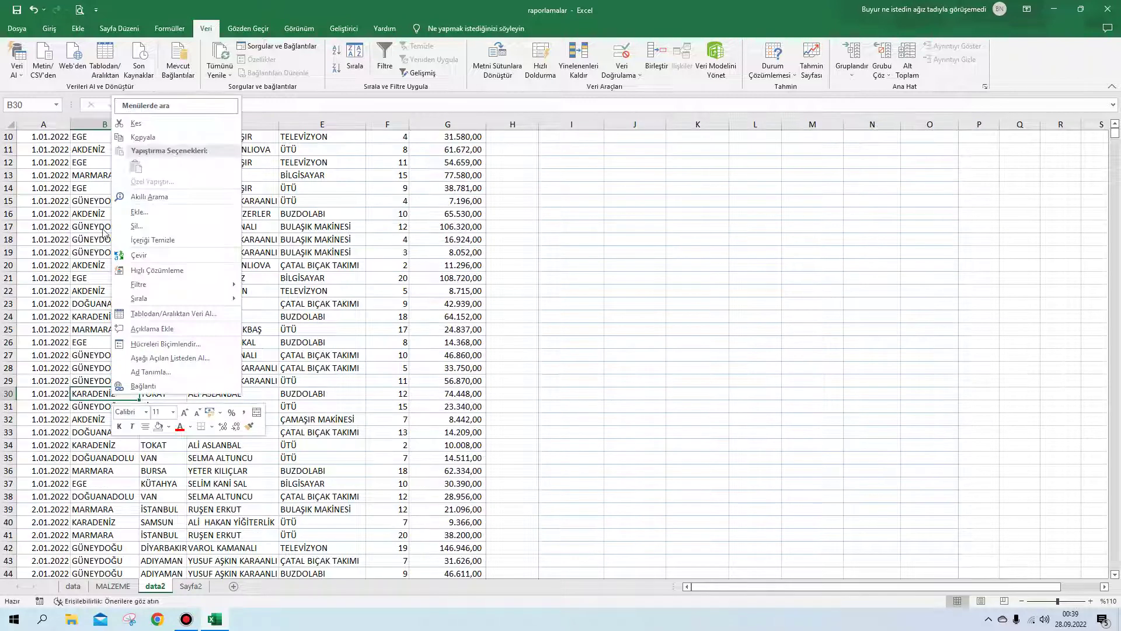
pyautogui.click(146, 138)
pyautogui.scroll(3, 728, 340)
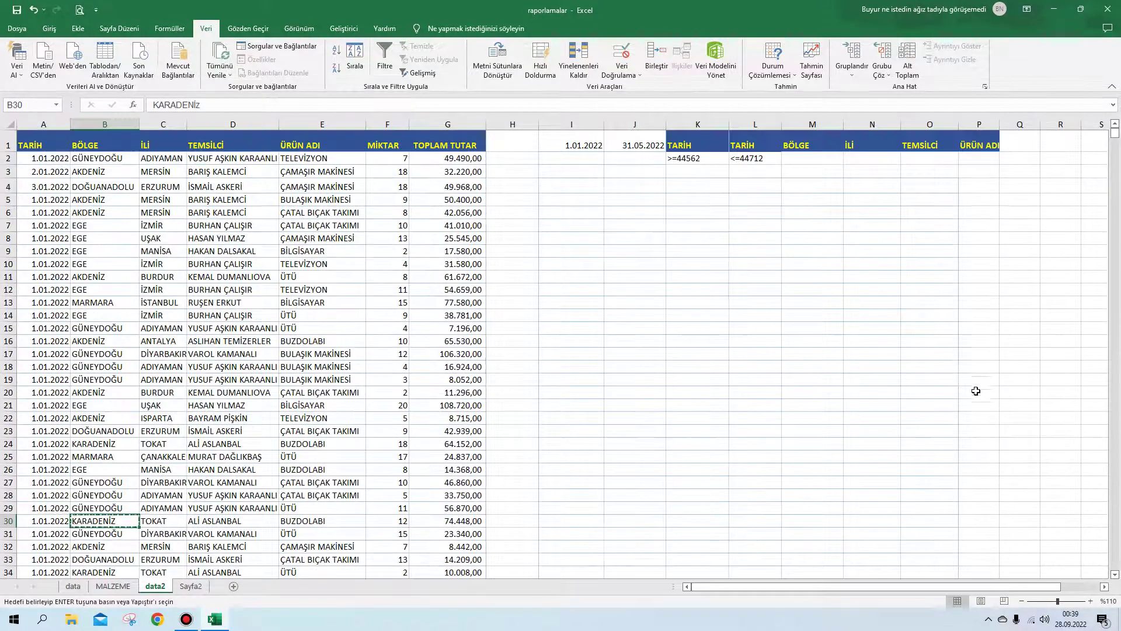
pyautogui.click(808, 161)
pyautogui.rightClick(807, 161)
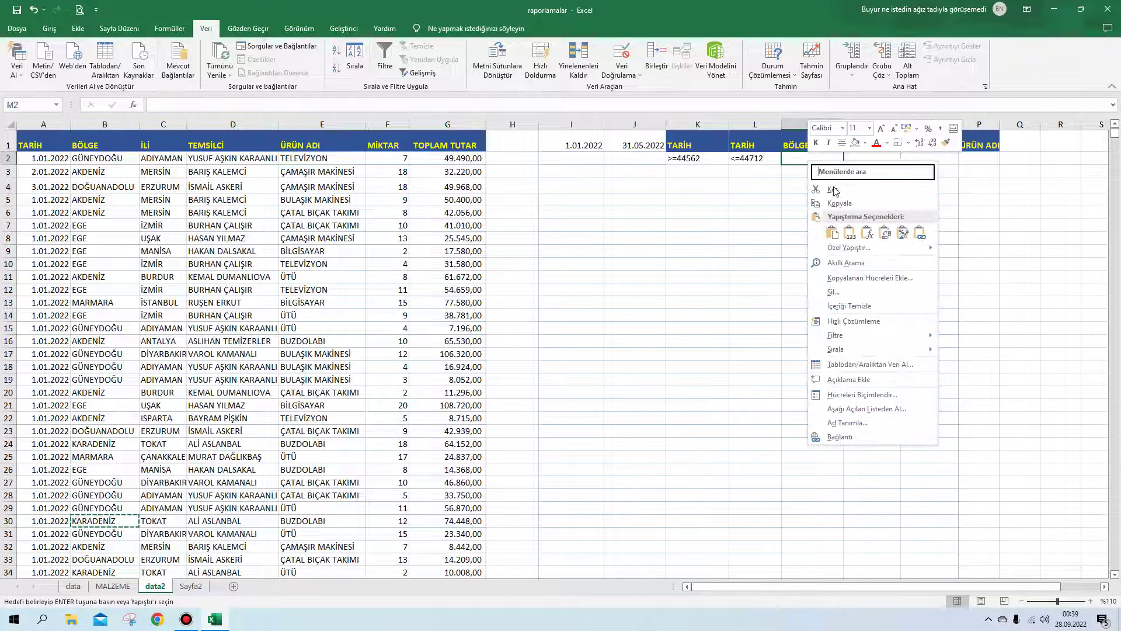
pyautogui.click(826, 228)
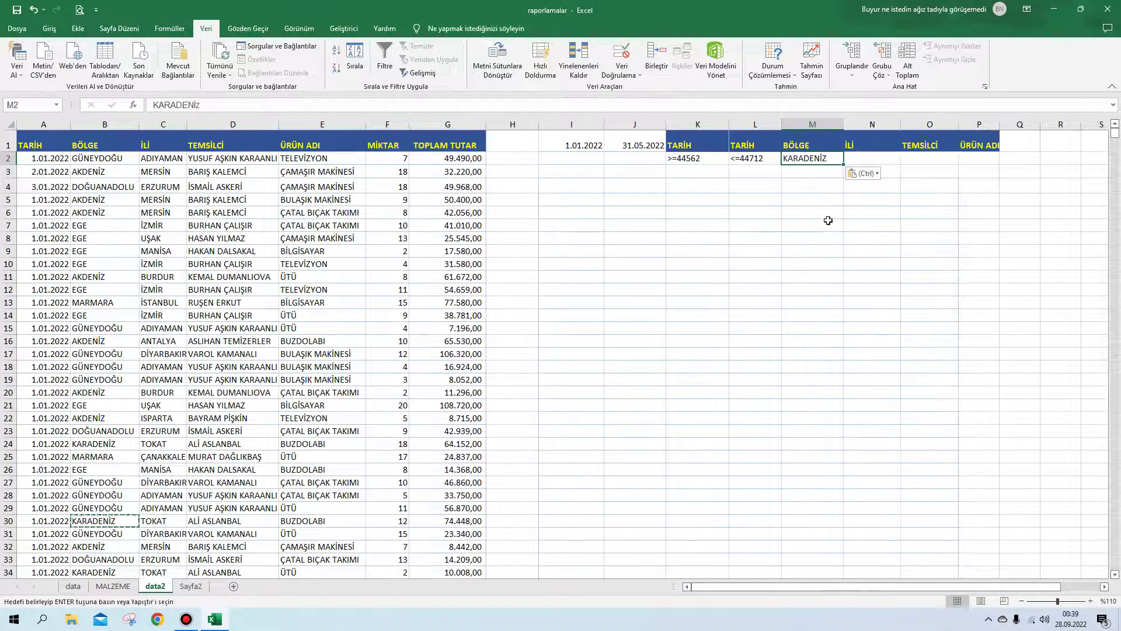
# Enter RİZE as the İLİ criterion in N2
pyautogui.click(876, 158)
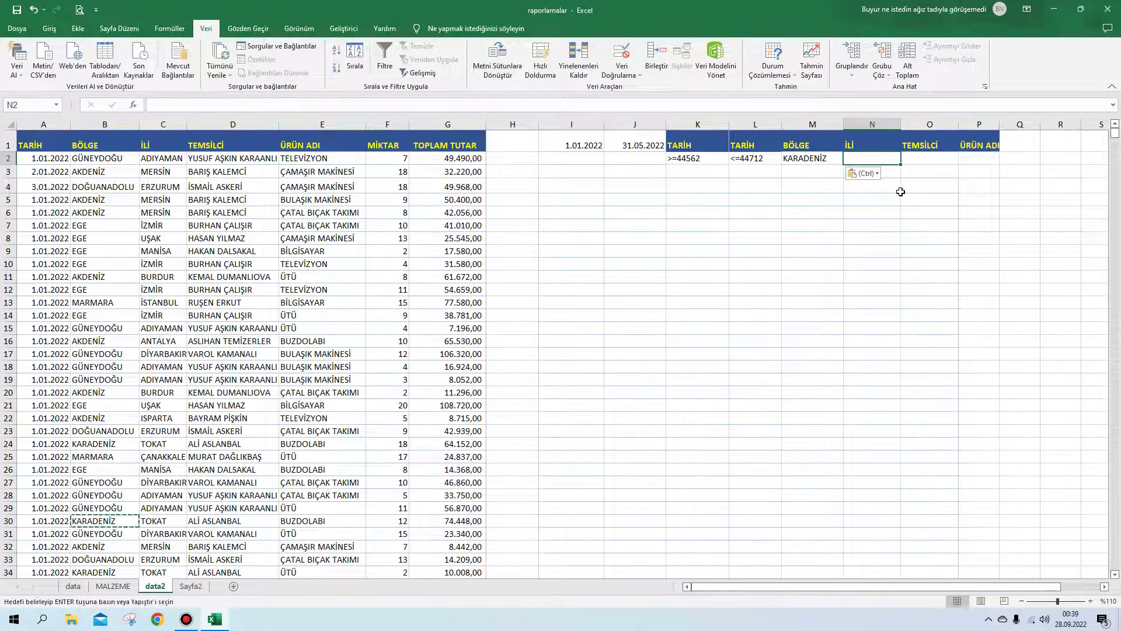
pyautogui.write('riz')
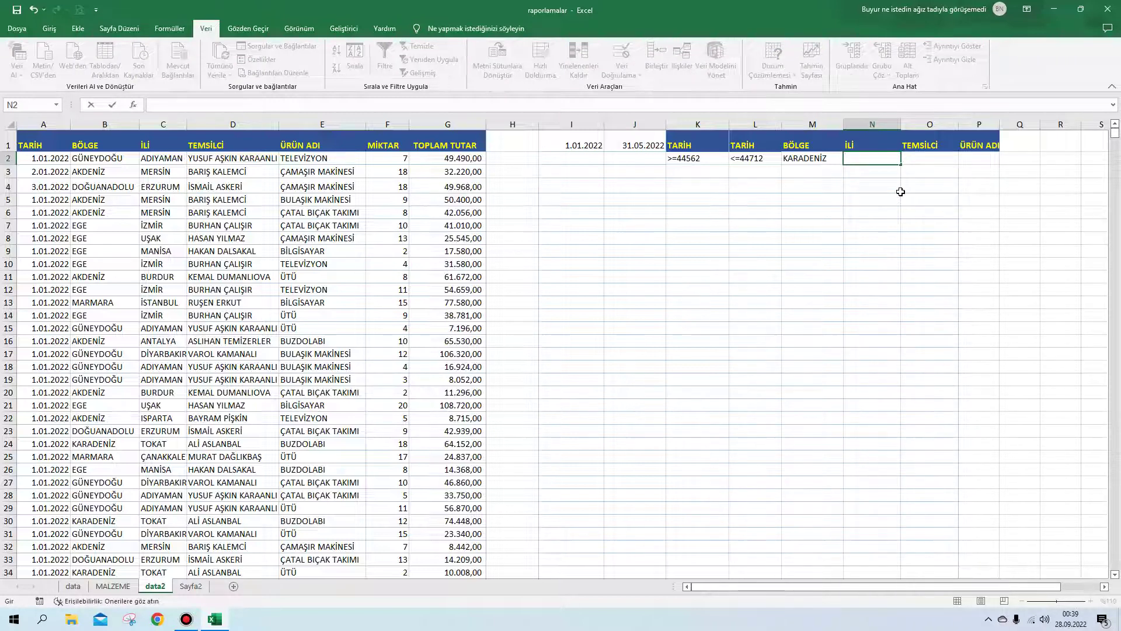
pyautogui.write('RİZE')
pyautogui.click(929, 225)
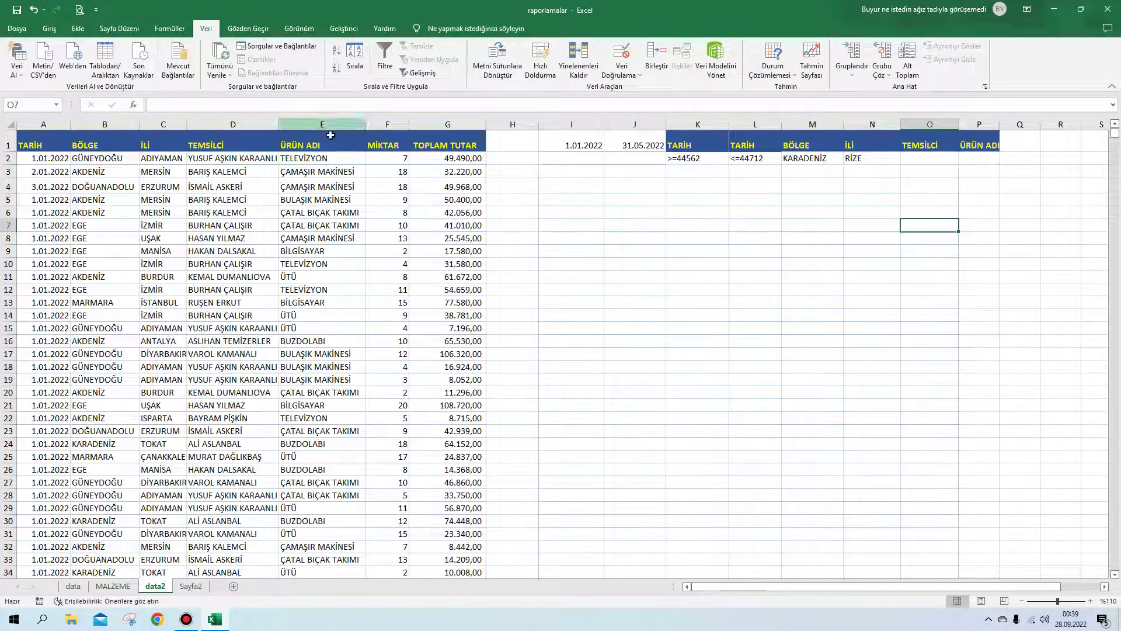
# Run Gelişmiş filter on $A:$G with criteria K1:N2, copying matches to I4
pyautogui.click(432, 77)
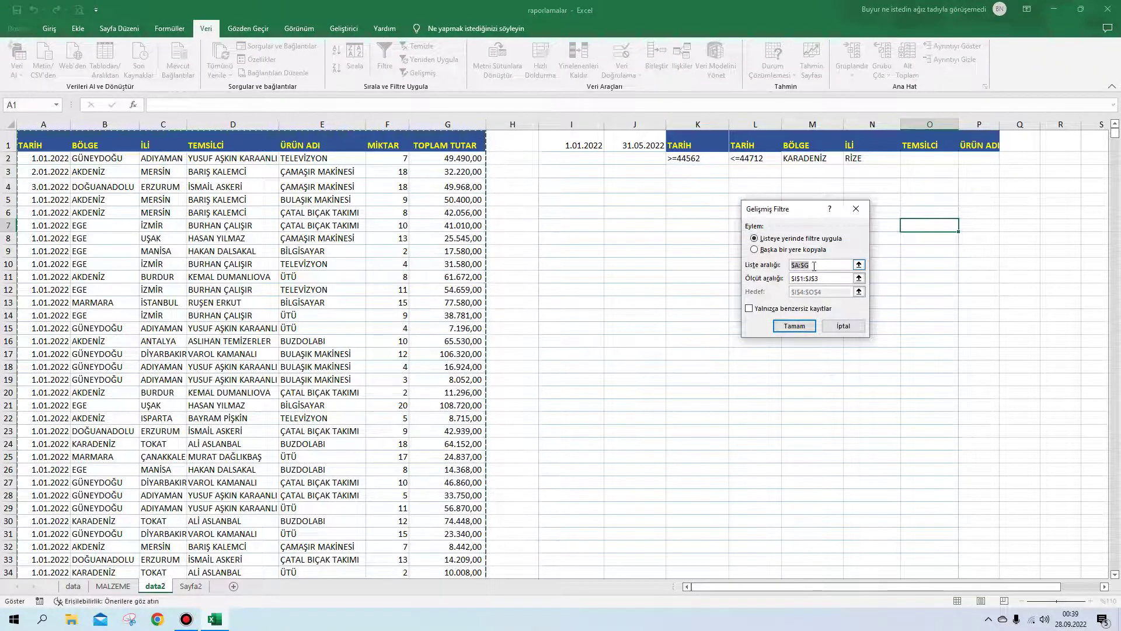
pyautogui.click(824, 279)
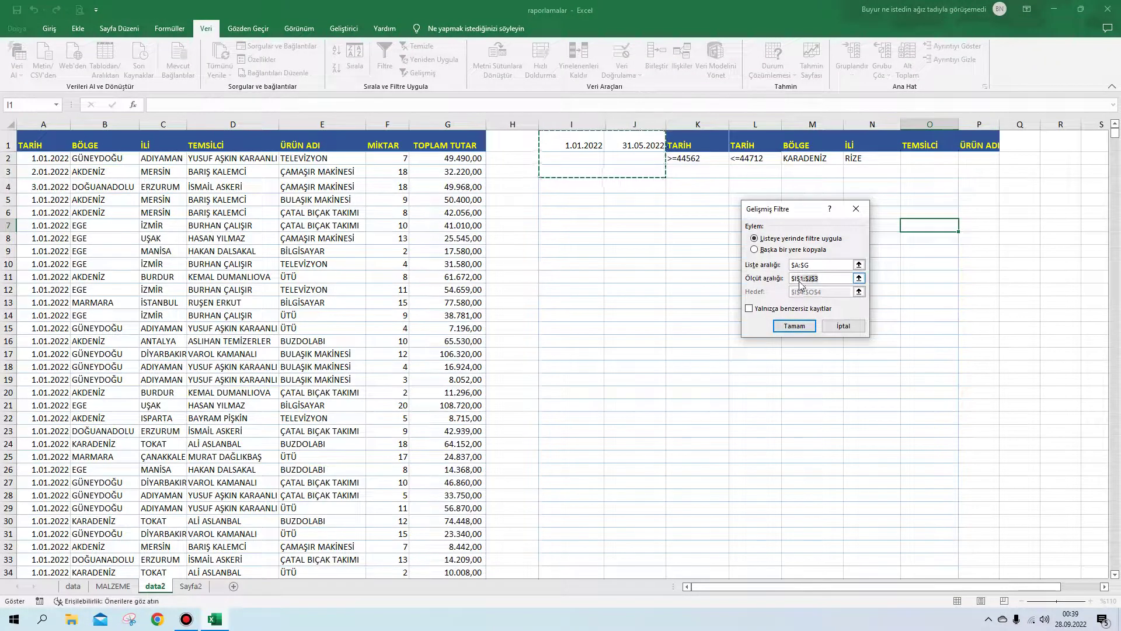
pyautogui.click(802, 286)
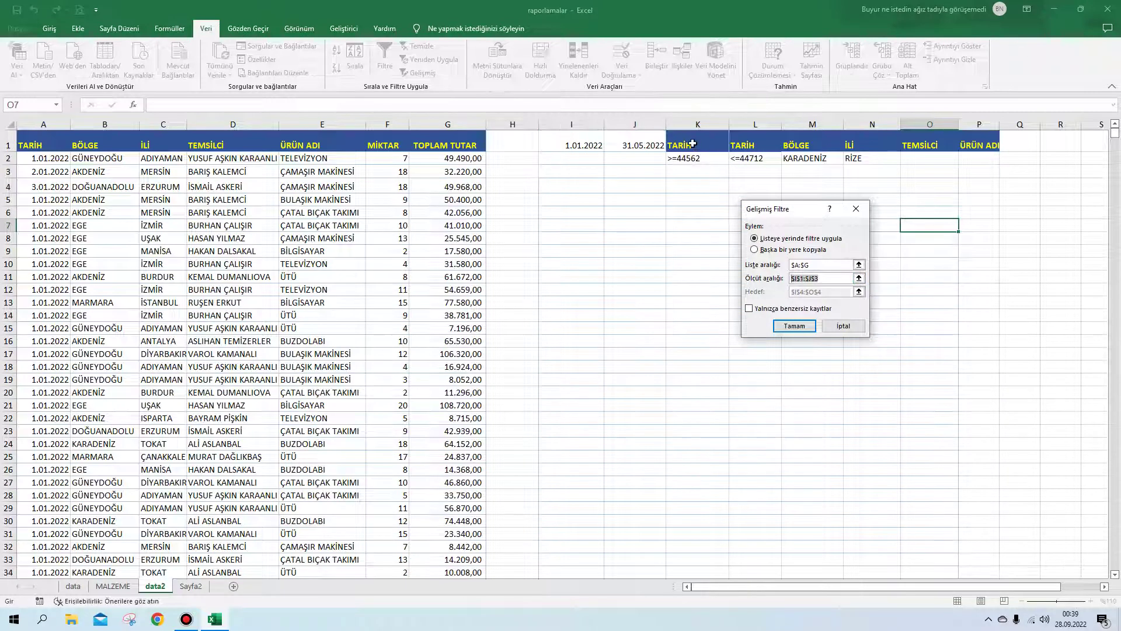
pyautogui.moveTo(693, 143); pyautogui.dragTo(855, 159)
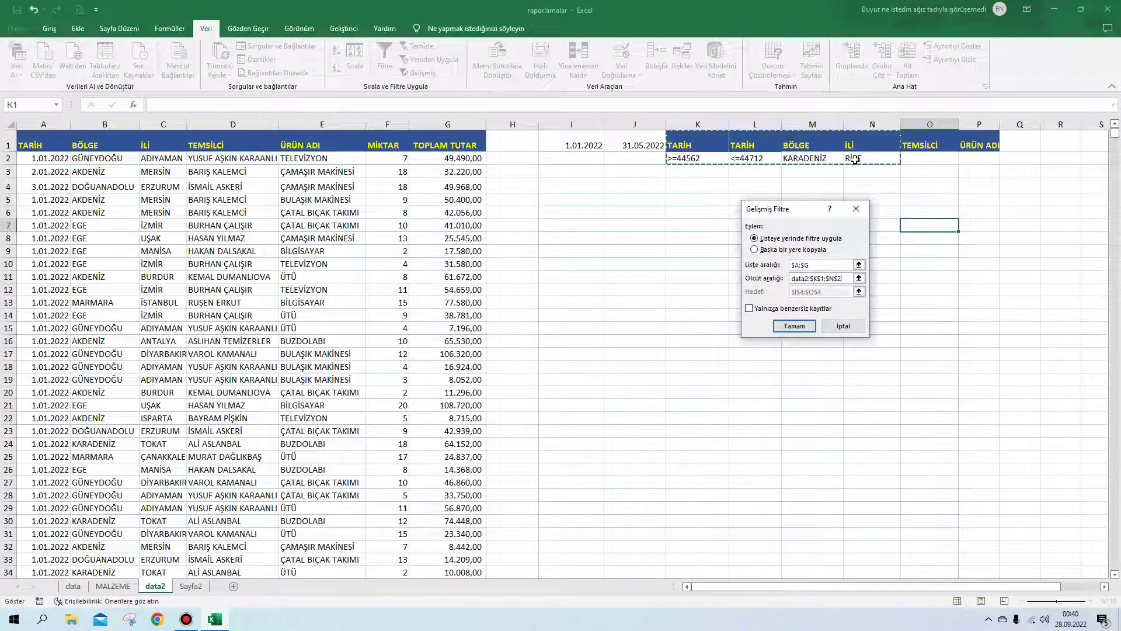
pyautogui.click(760, 251)
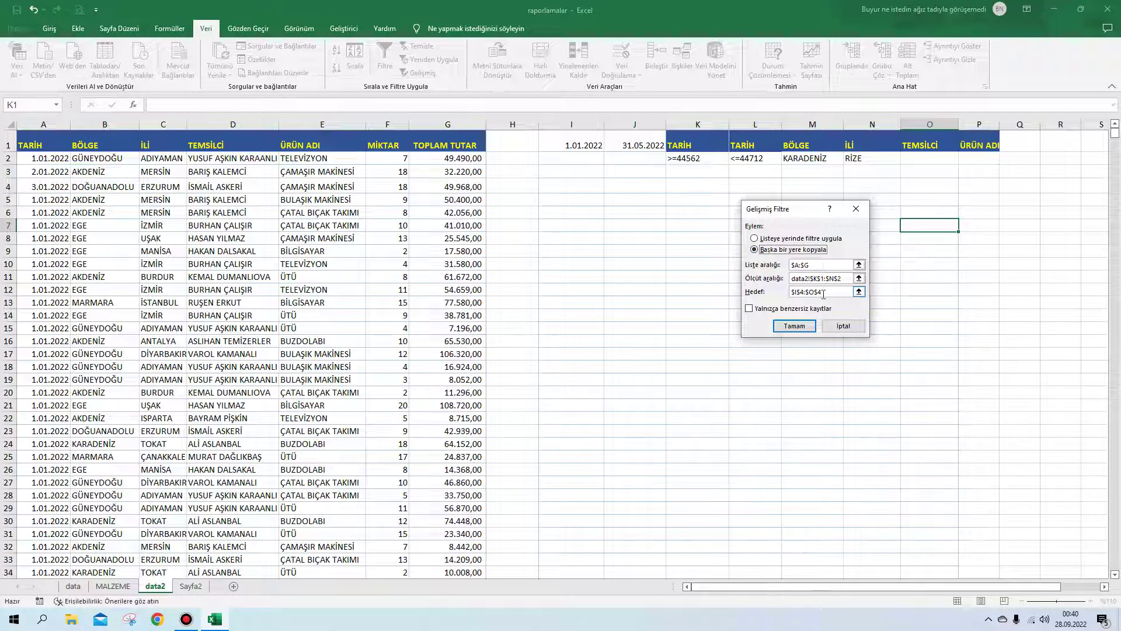
pyautogui.click(794, 326)
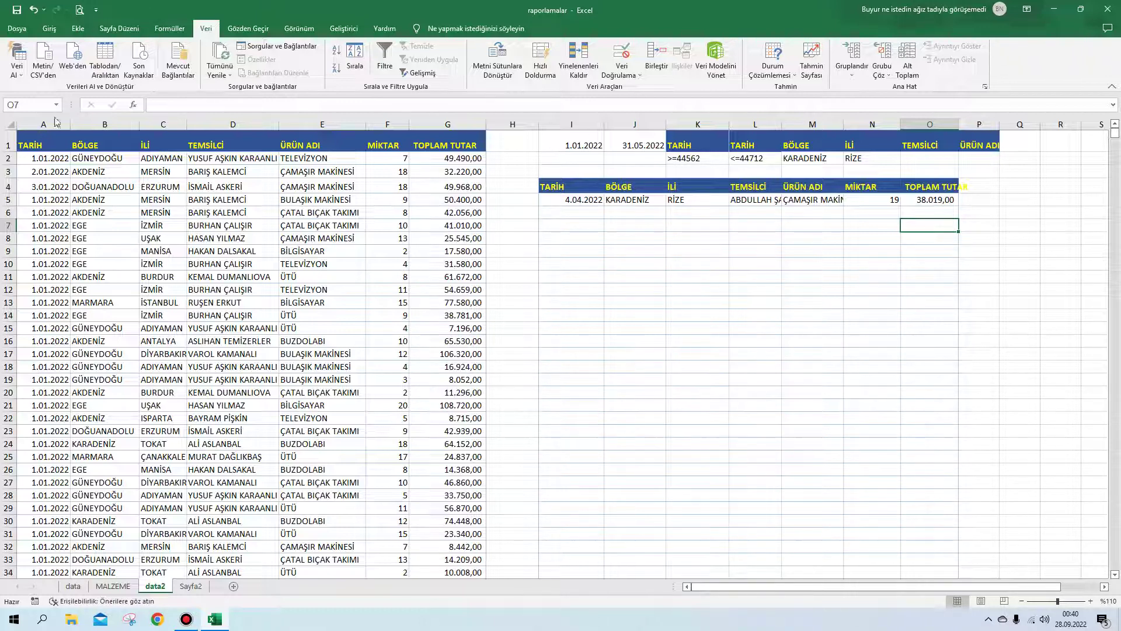
# Turn on AutoFilter and filter the BÖLGE column to KARADENİZ only
pyautogui.click(105, 146)
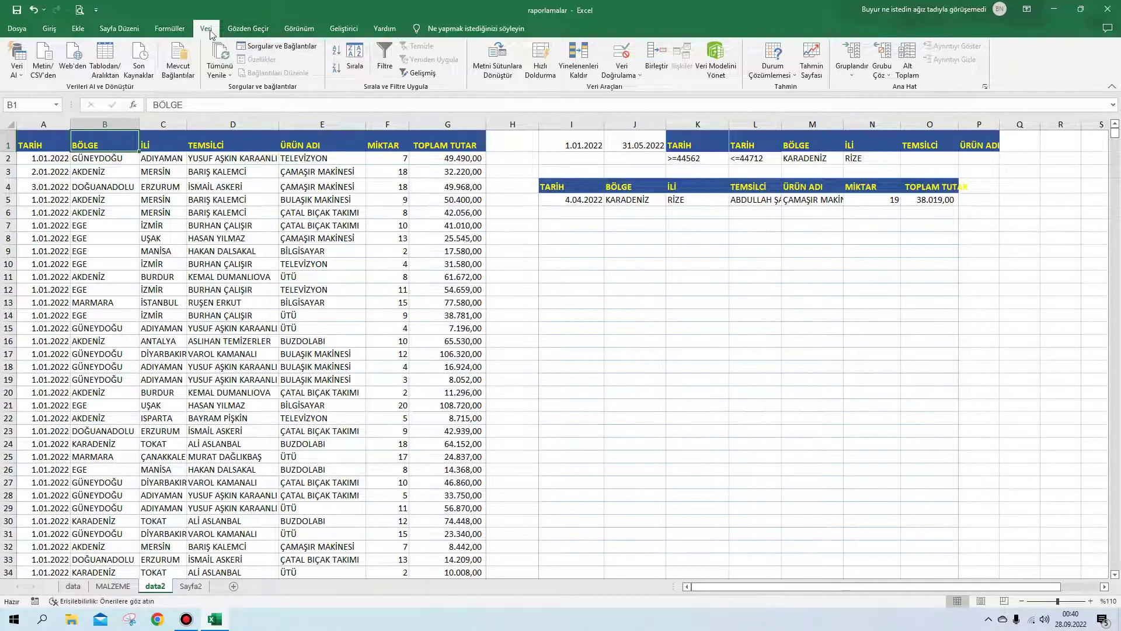
pyautogui.click(384, 57)
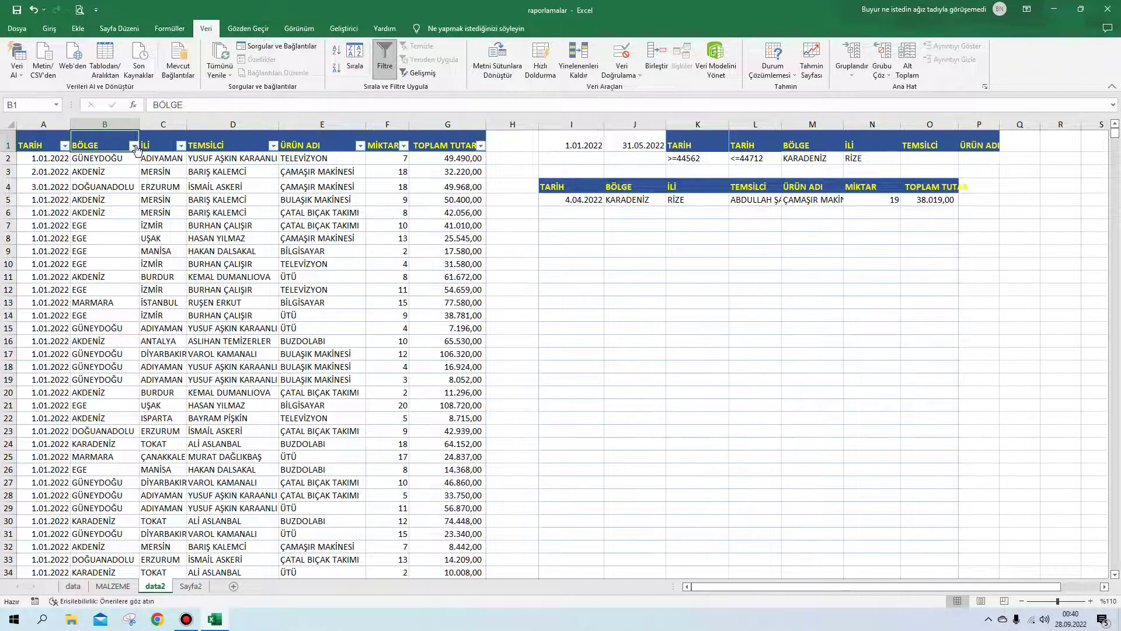
pyautogui.click(134, 146)
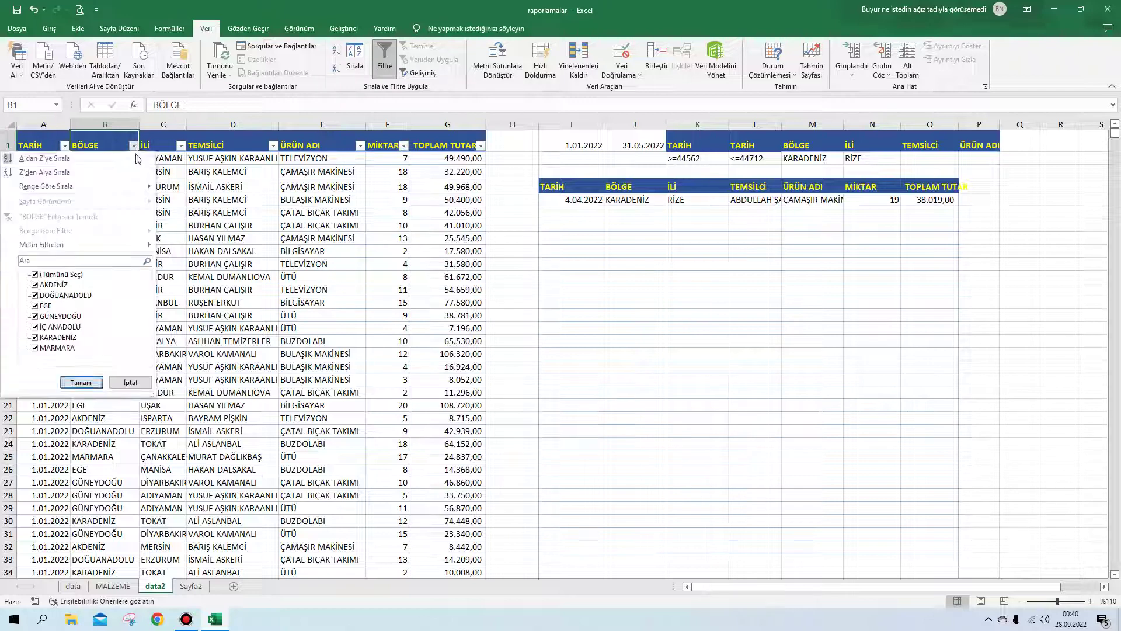
pyautogui.click(35, 275)
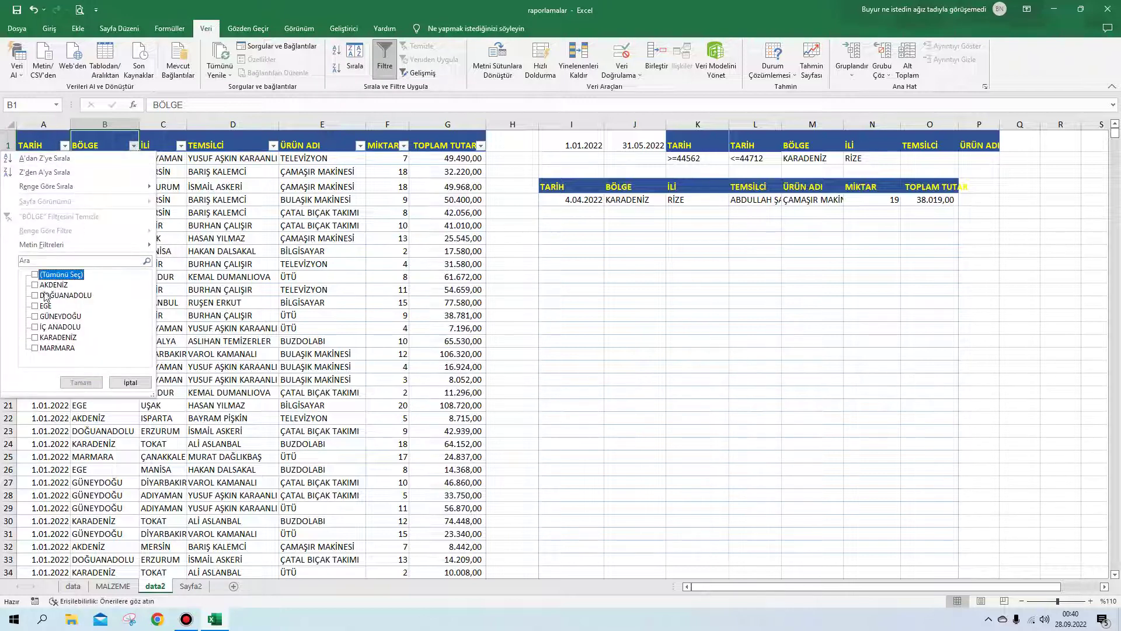
pyautogui.click(54, 338)
pyautogui.click(80, 382)
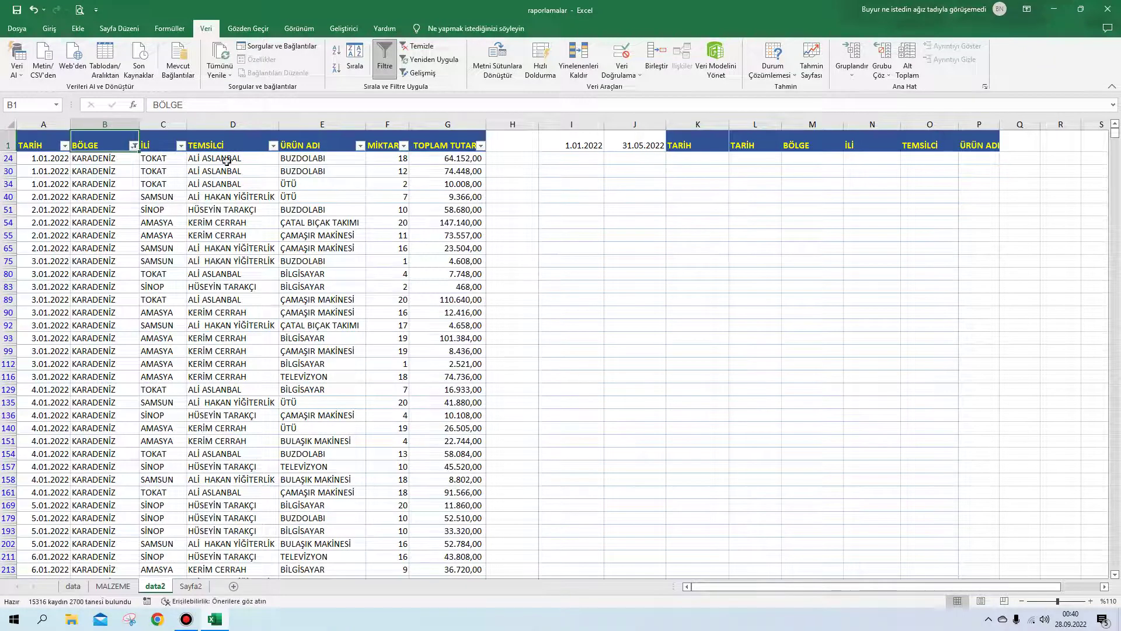
# Filter the İLİ column to RİZE and select the first filtered rows
pyautogui.click(181, 148)
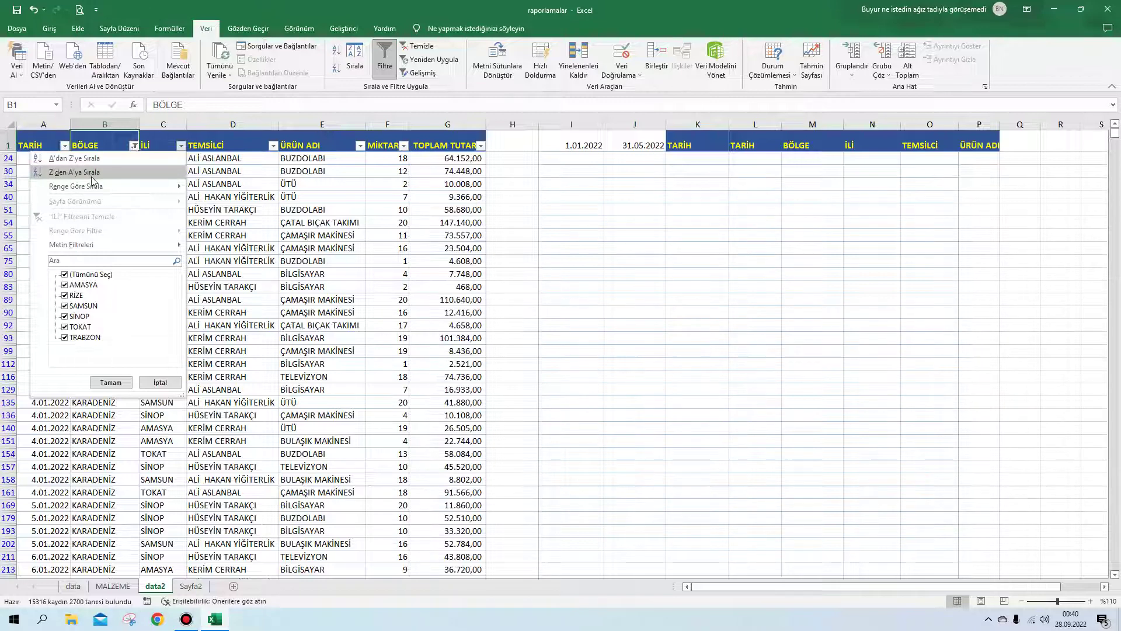
pyautogui.click(65, 276)
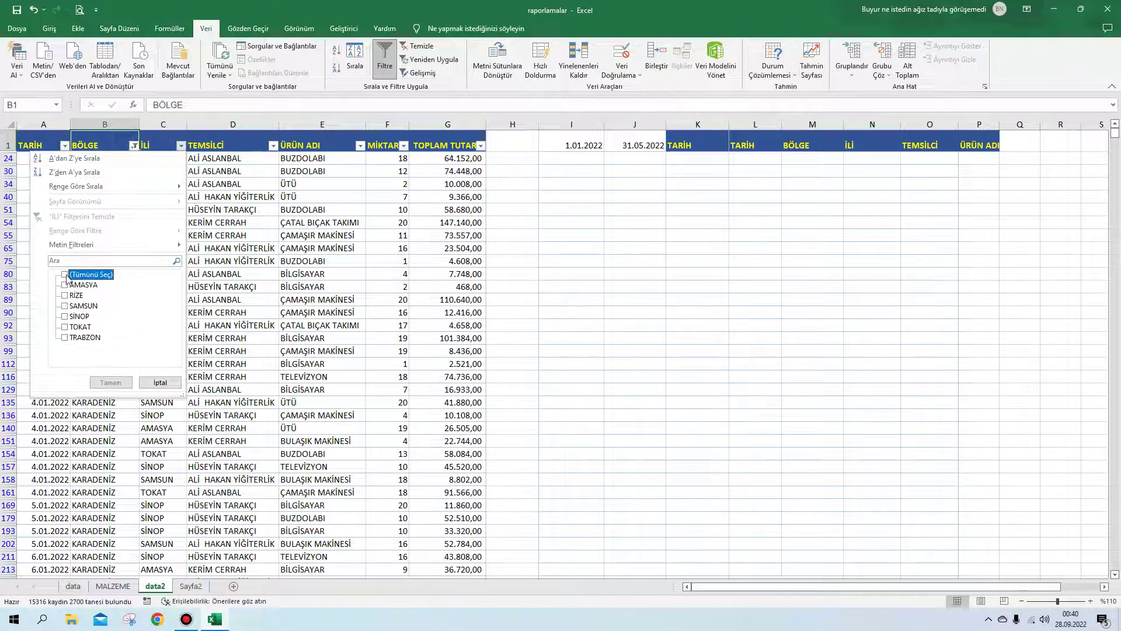
pyautogui.click(64, 296)
pyautogui.click(110, 383)
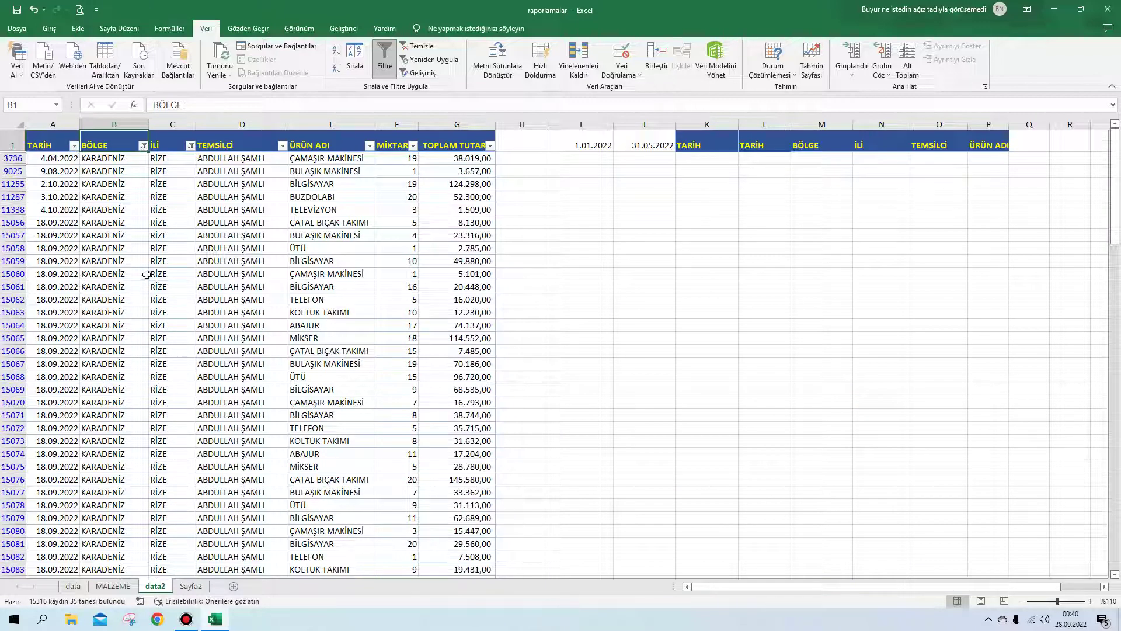
pyautogui.moveTo(51, 160); pyautogui.dragTo(465, 158)
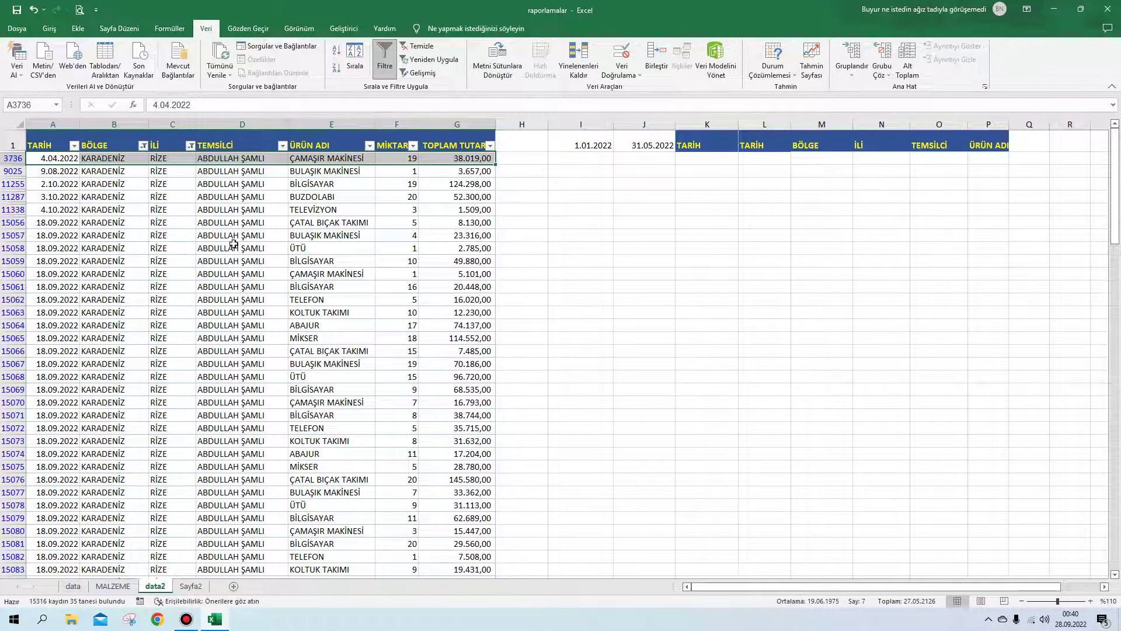
# Turn off AutoFilter and clear the old extracted result rows in columns I–O
pyautogui.click(384, 61)
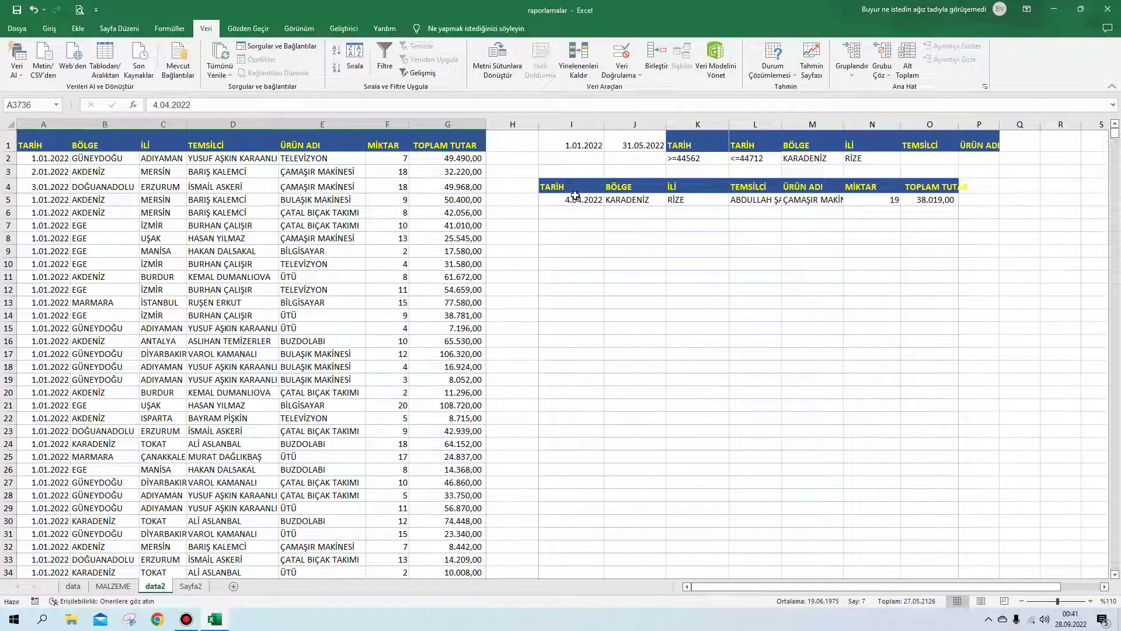
pyautogui.moveTo(566, 198); pyautogui.dragTo(948, 221)
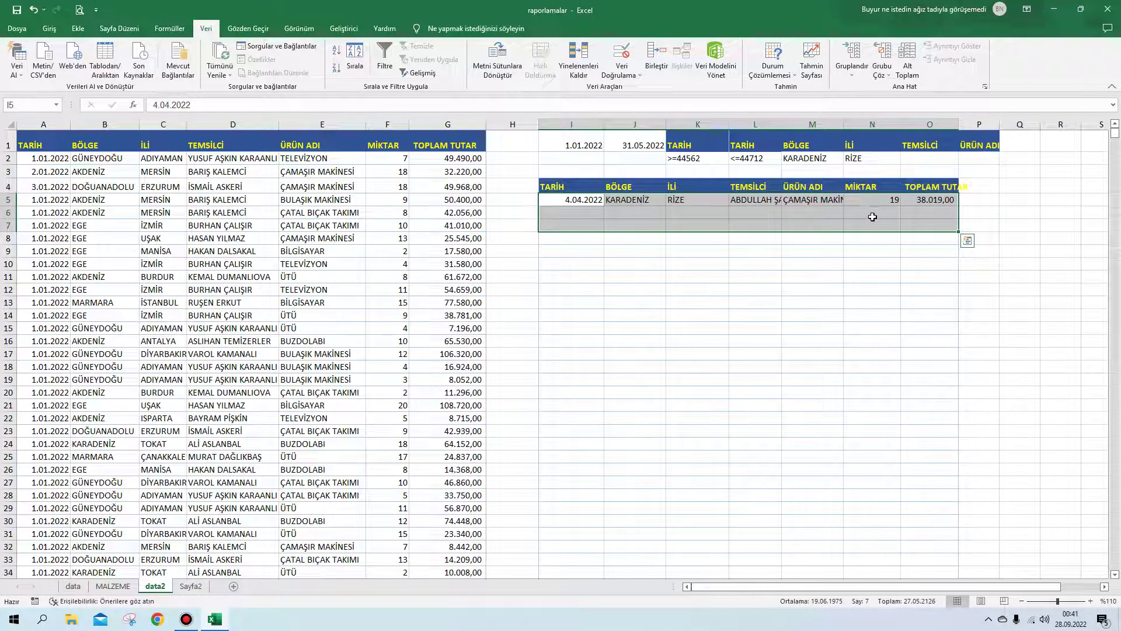
pyautogui.click(575, 225)
pyautogui.moveTo(603, 224)
pyautogui.mouseDown()
pyautogui.moveTo(957, 230)
pyautogui.moveTo(952, 174)
pyautogui.moveTo(952, 238)
pyautogui.mouseUp()
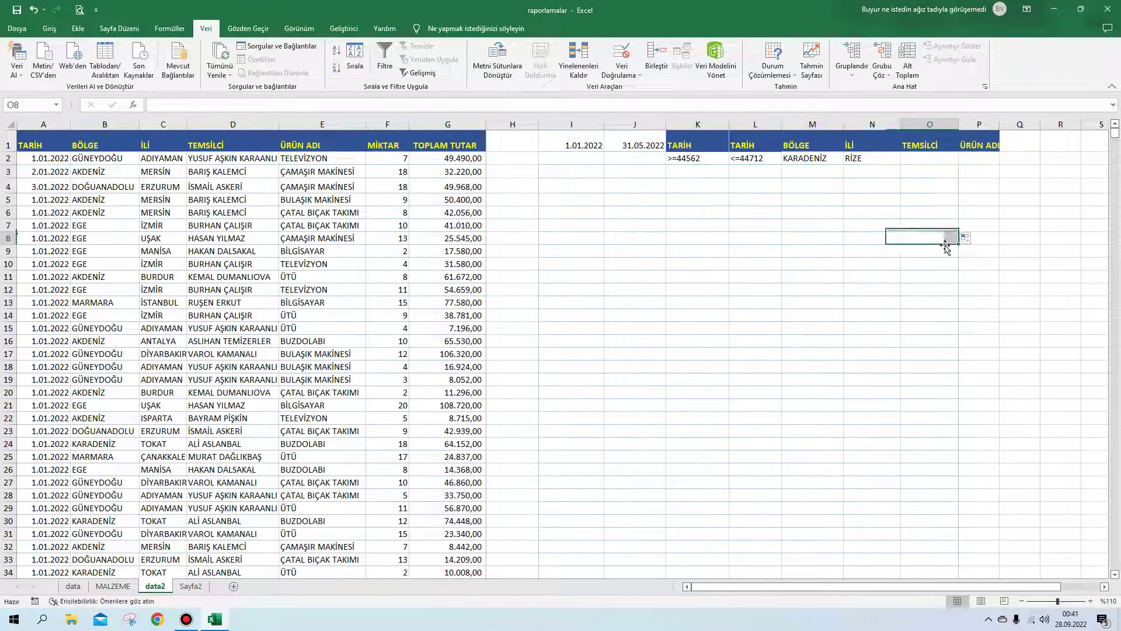
# Change the province criterion in N2 from RİZE to TRABZON
pyautogui.click(861, 160)
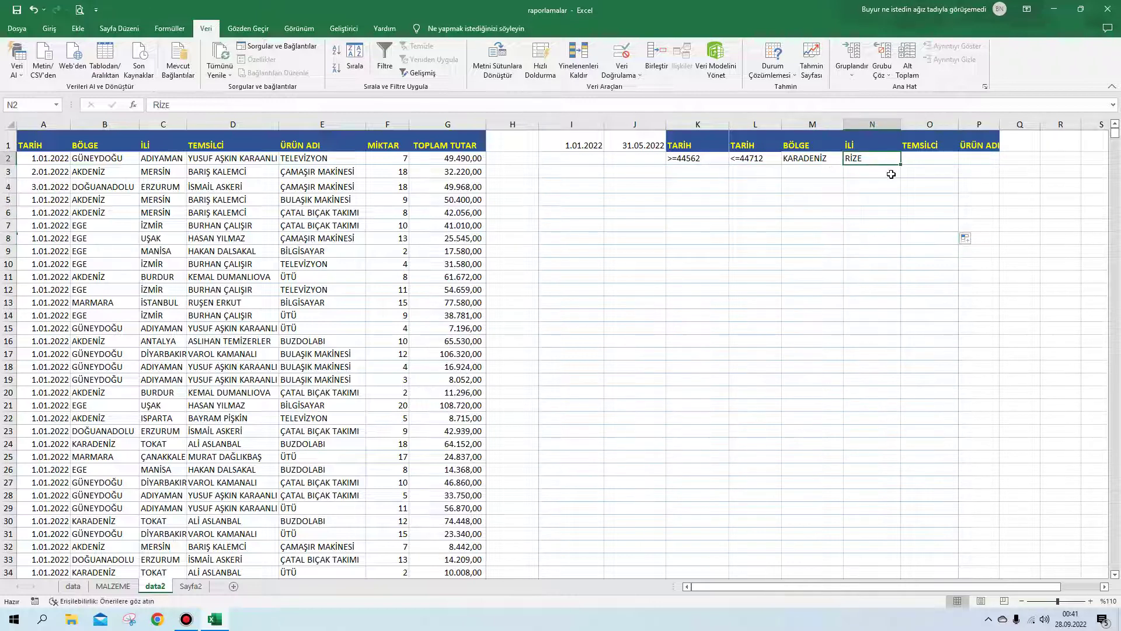
pyautogui.write('TRABZON')
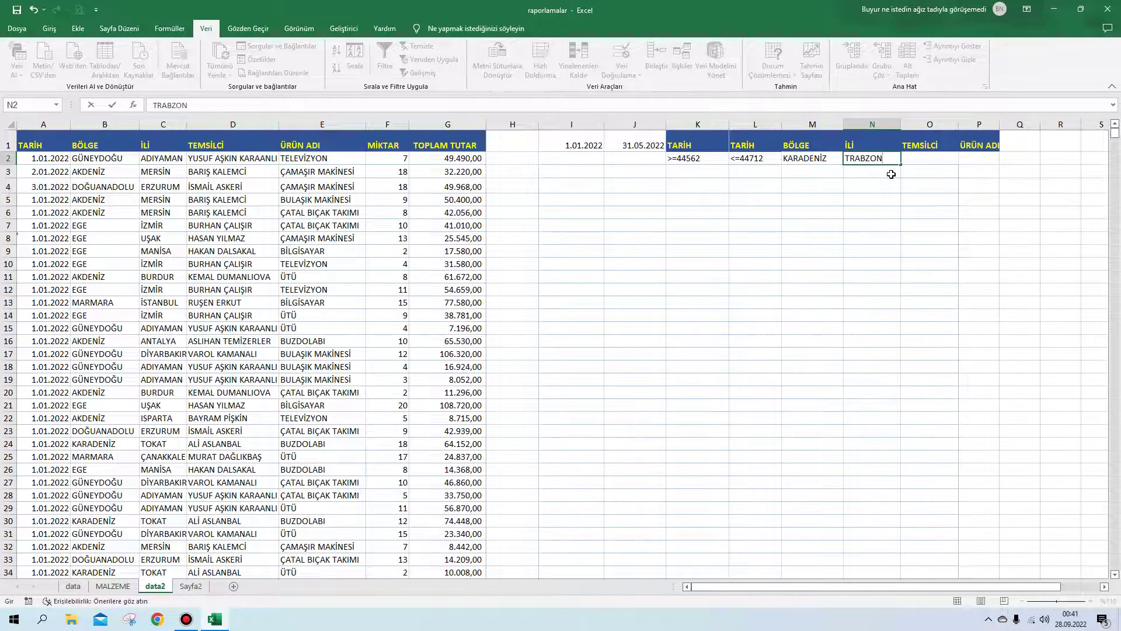
pyautogui.click(676, 282)
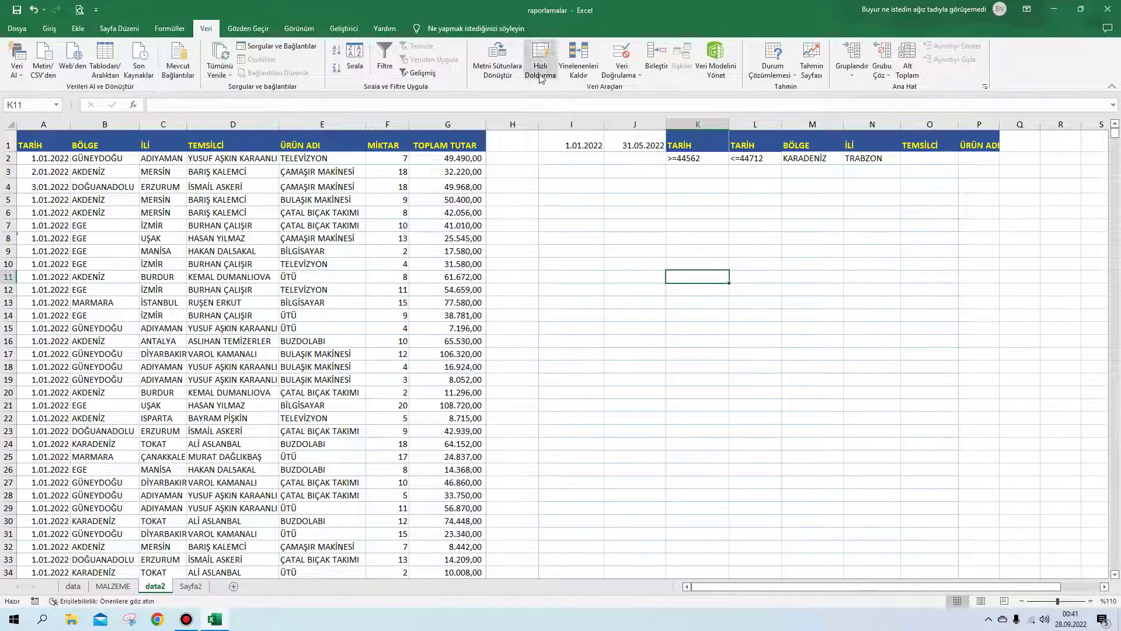
# Run Advanced Filter copying matches to another location, yielding two TRABZON records, then widen column L
pyautogui.click(418, 72)
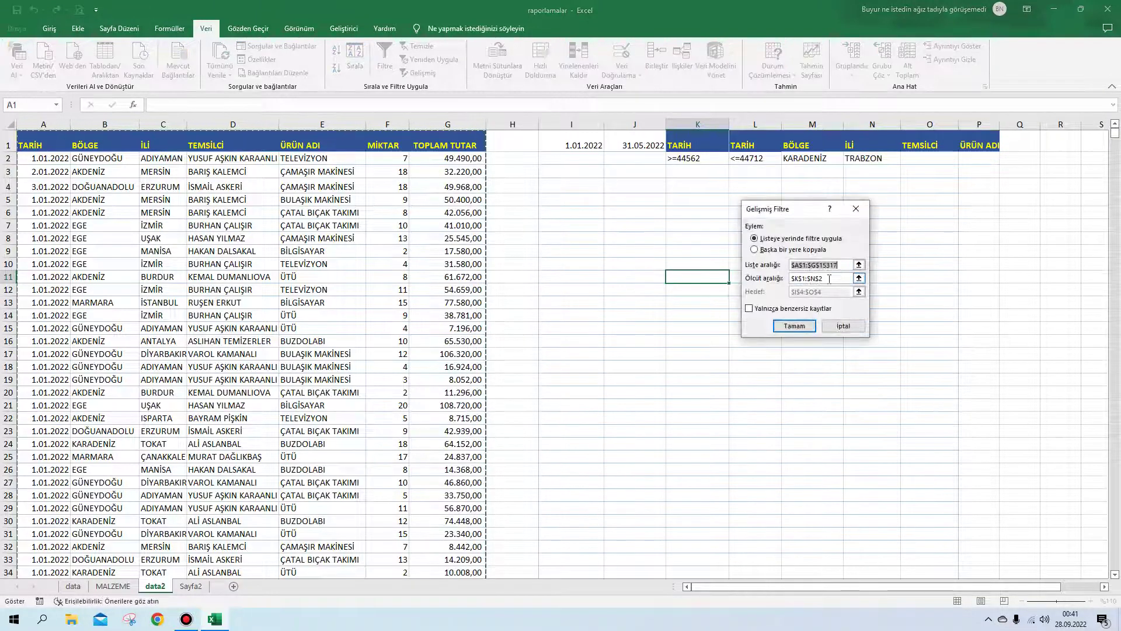
pyautogui.click(761, 251)
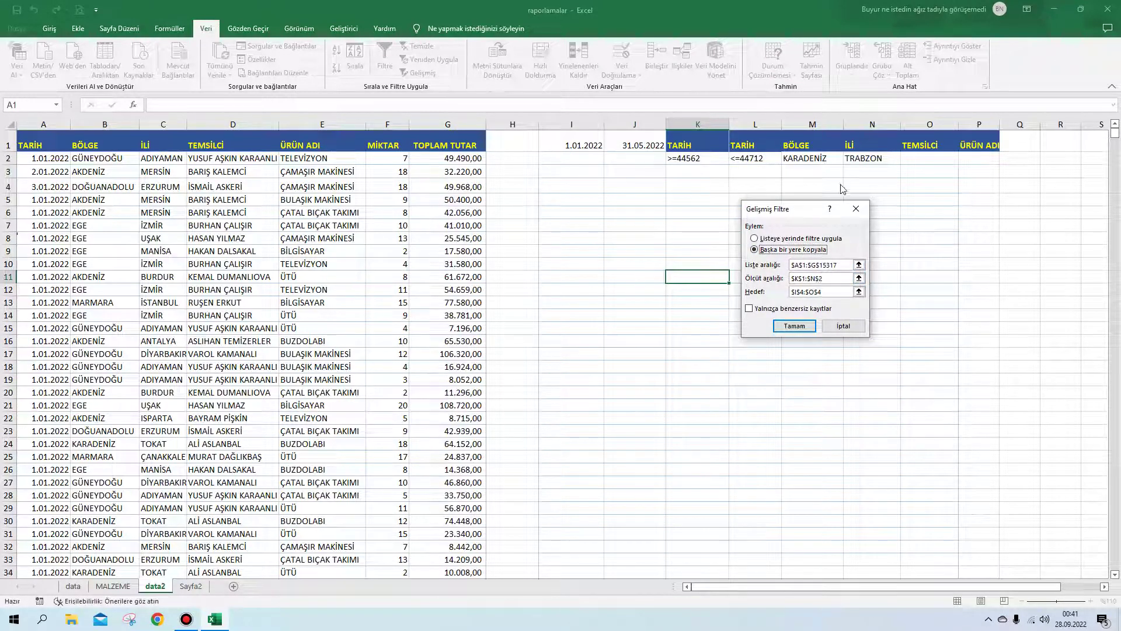
pyautogui.click(794, 326)
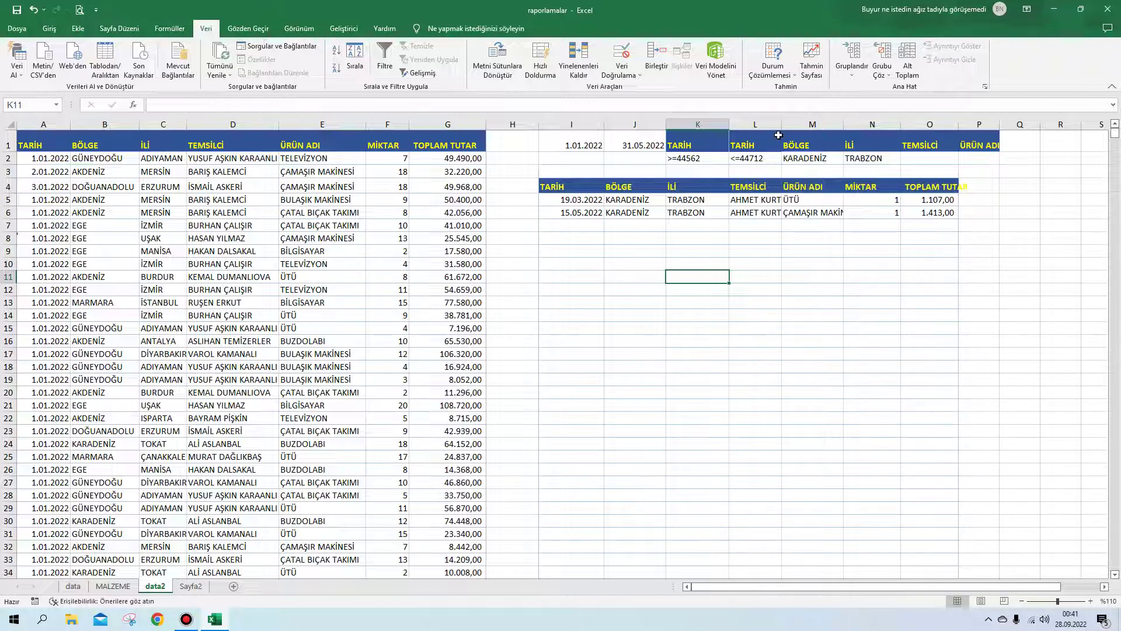
pyautogui.moveTo(781, 124); pyautogui.dragTo(792, 124)
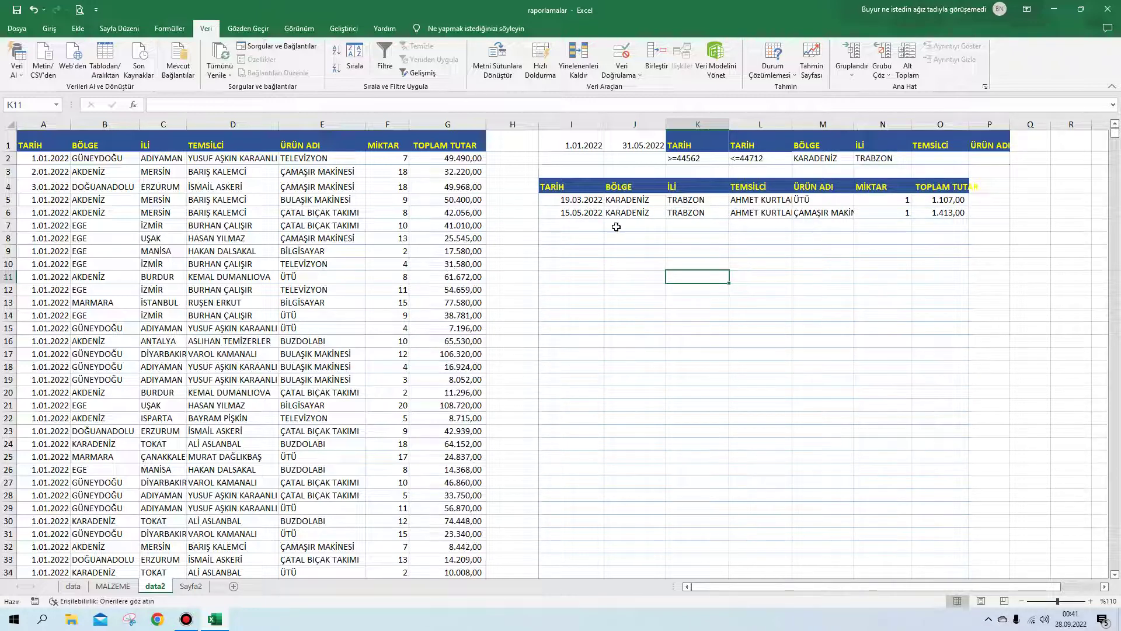
# Clear the TRABZON results and copy AKDENİZ from B11 into the region criterion M2
pyautogui.moveTo(565, 225)
pyautogui.mouseDown()
pyautogui.moveTo(944, 223)
pyautogui.moveTo(883, 178)
pyautogui.mouseUp()
pyautogui.press('Delete')
pyautogui.click(821, 159)
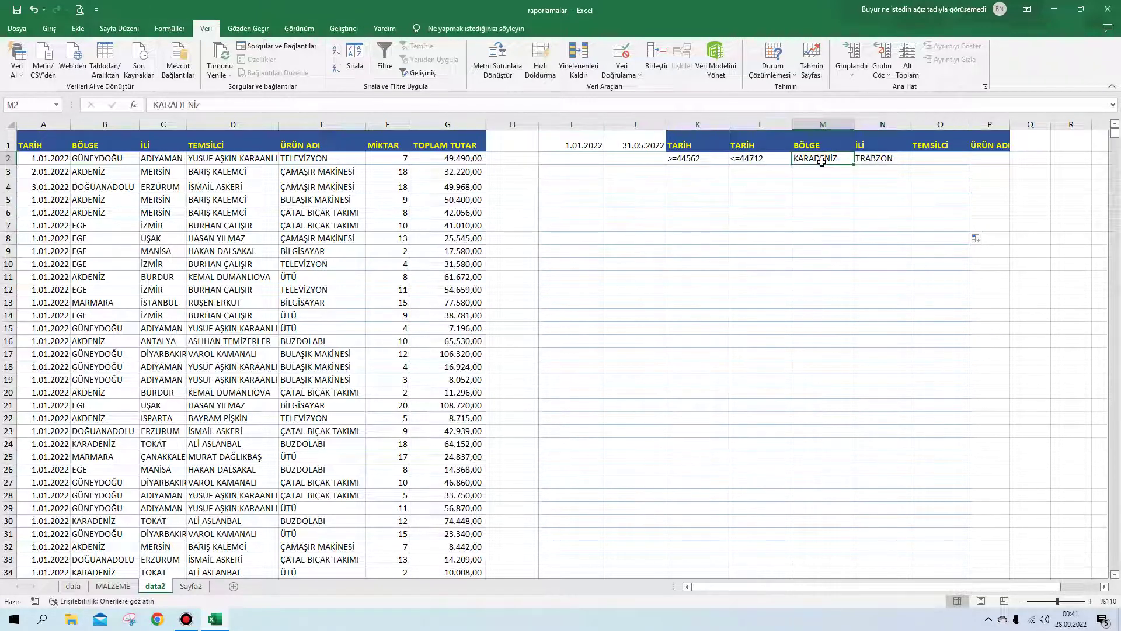
pyautogui.click(92, 276)
pyautogui.rightClick(92, 277)
pyautogui.click(129, 316)
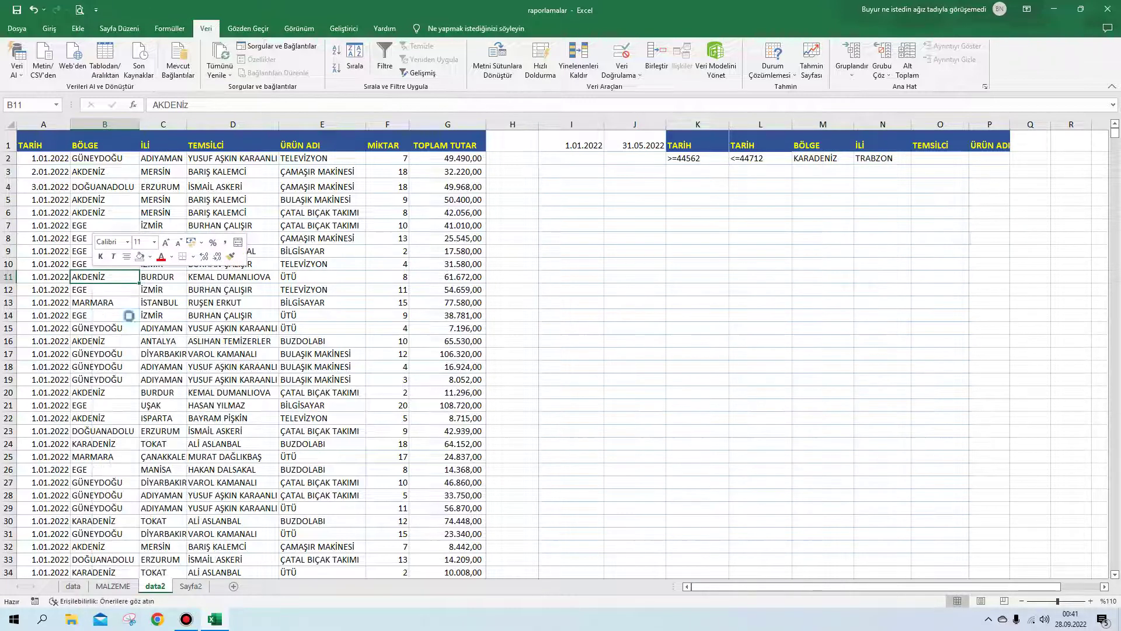
pyautogui.click(800, 159)
pyautogui.rightClick(800, 160)
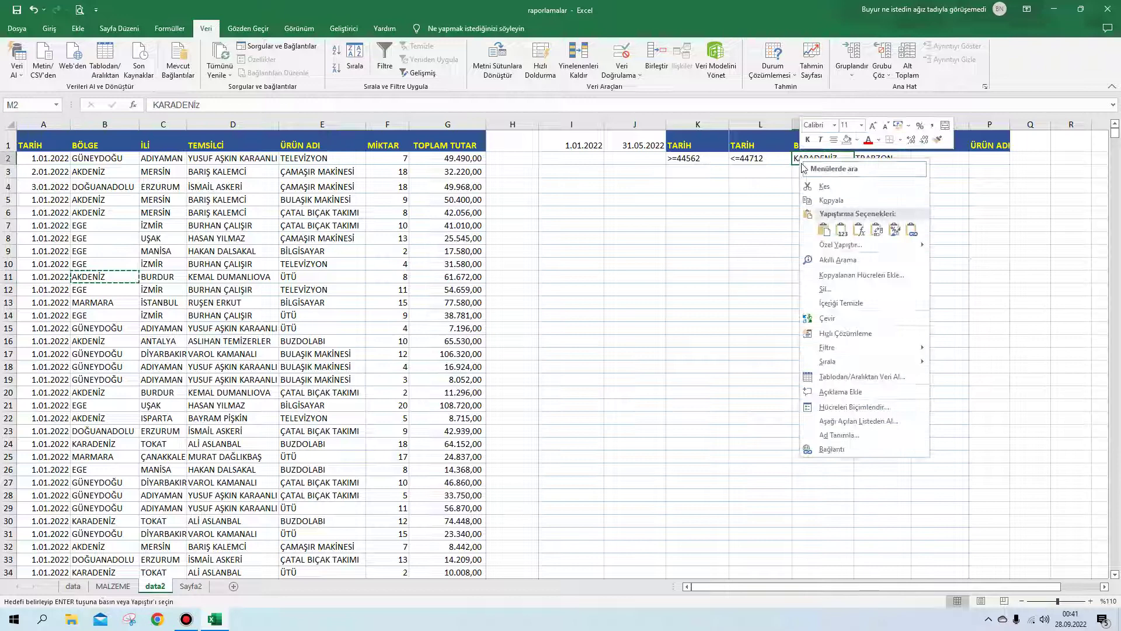
pyautogui.click(823, 229)
# Empty the TRABZON province criterion in N2
pyautogui.click(892, 160)
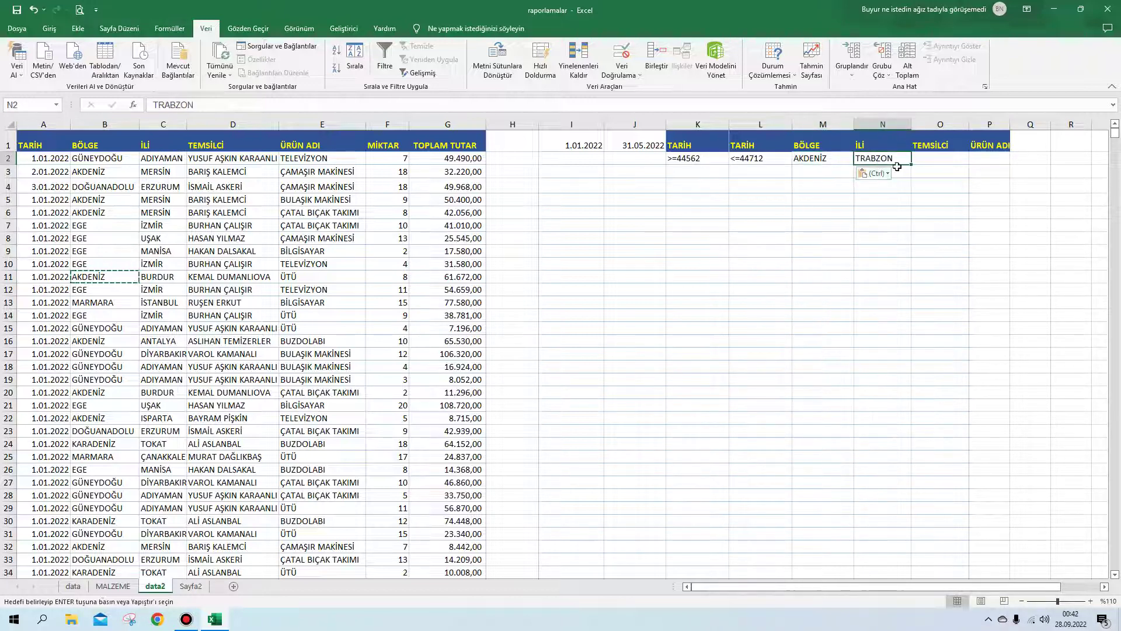
pyautogui.press('Delete')
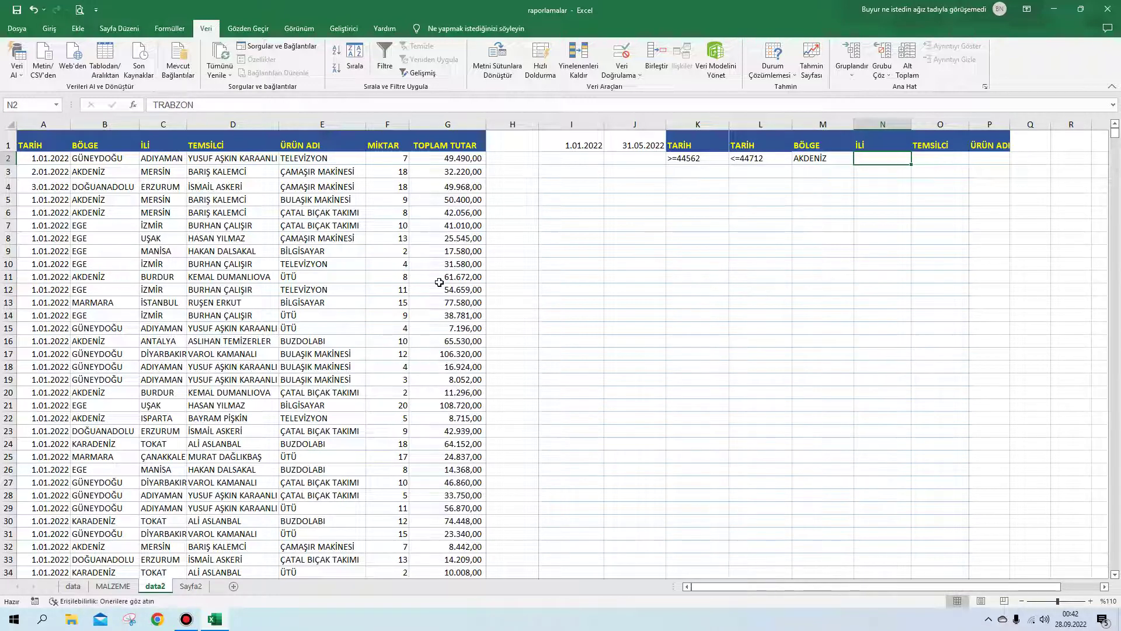
pyautogui.click(686, 316)
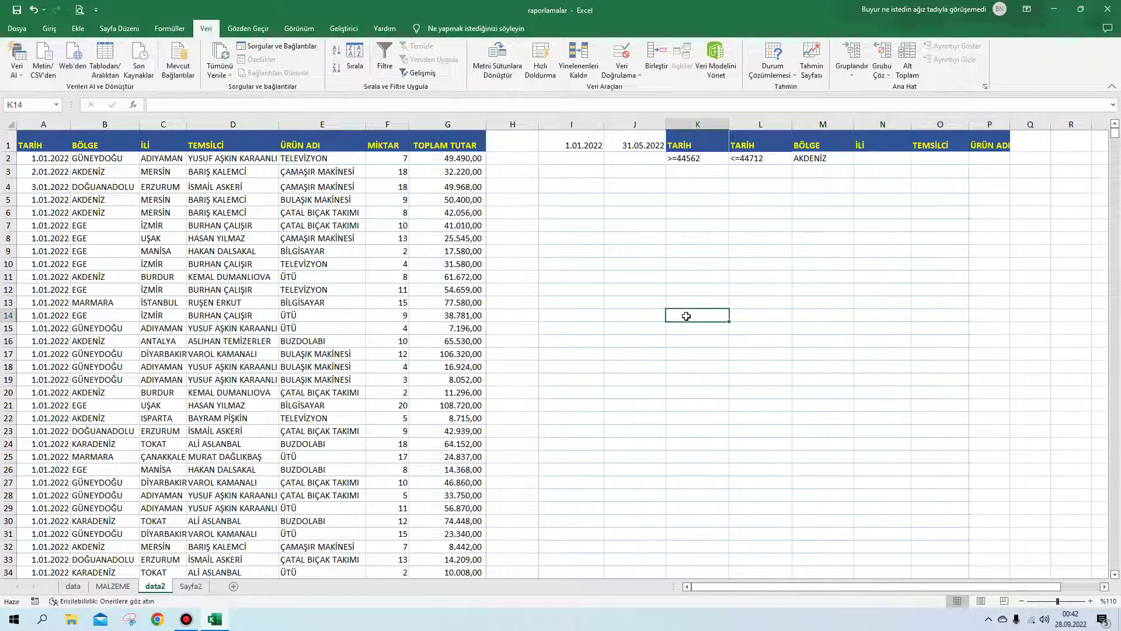
pyautogui.click(418, 73)
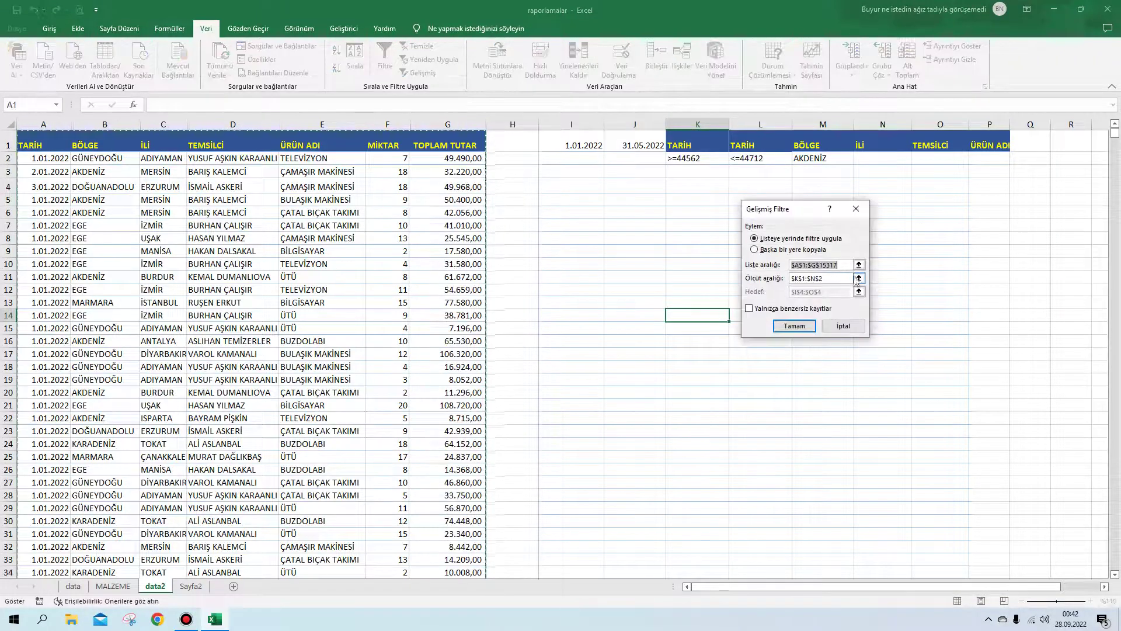
pyautogui.click(777, 250)
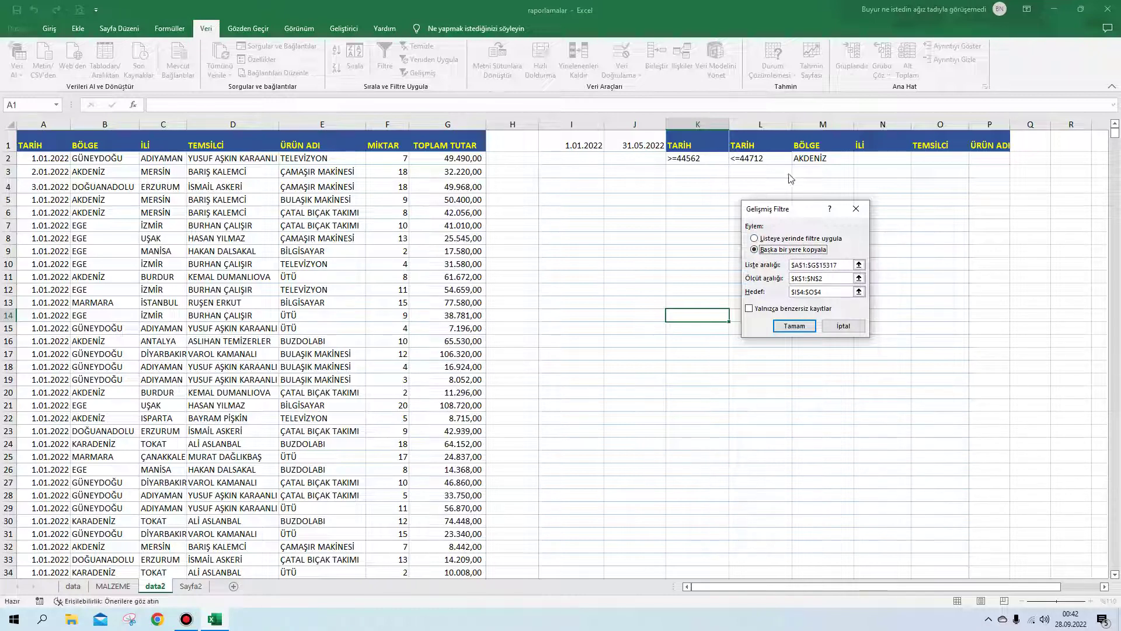
pyautogui.click(795, 325)
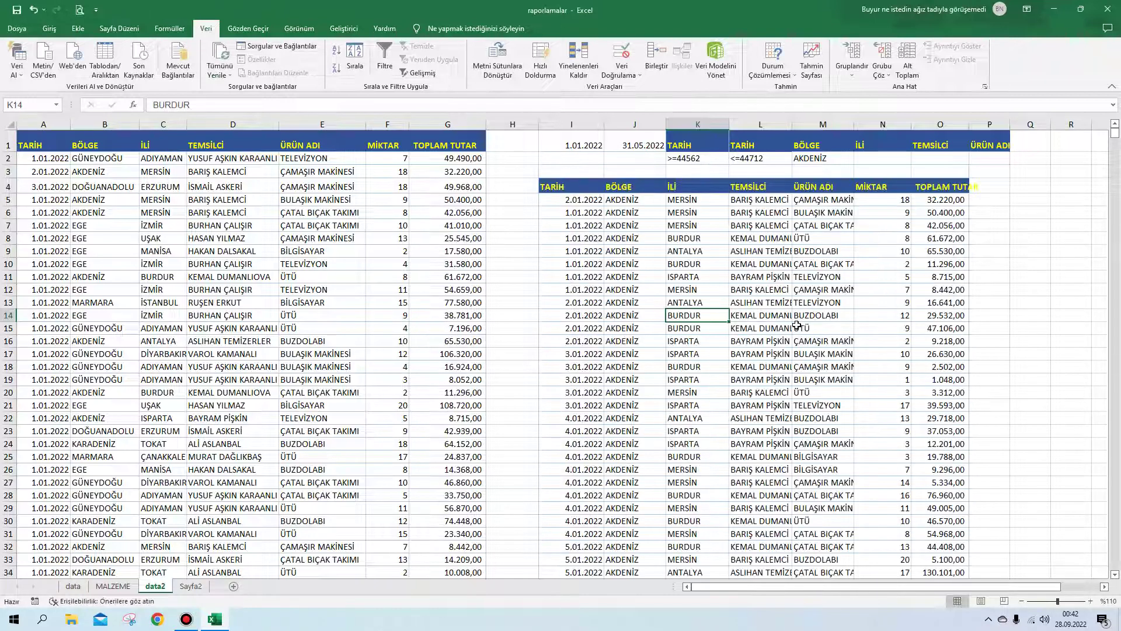
pyautogui.scroll(-1, 800, 320)
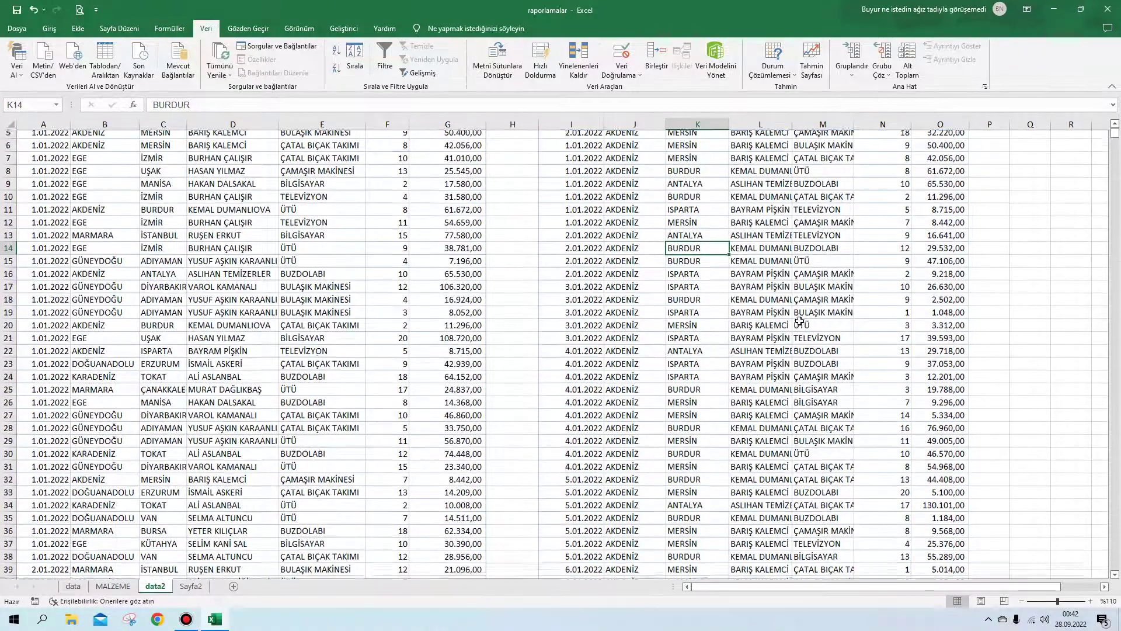
pyautogui.scroll(-1, 800, 320)
pyautogui.scroll(1, 799, 320)
pyautogui.scroll(1, 800, 320)
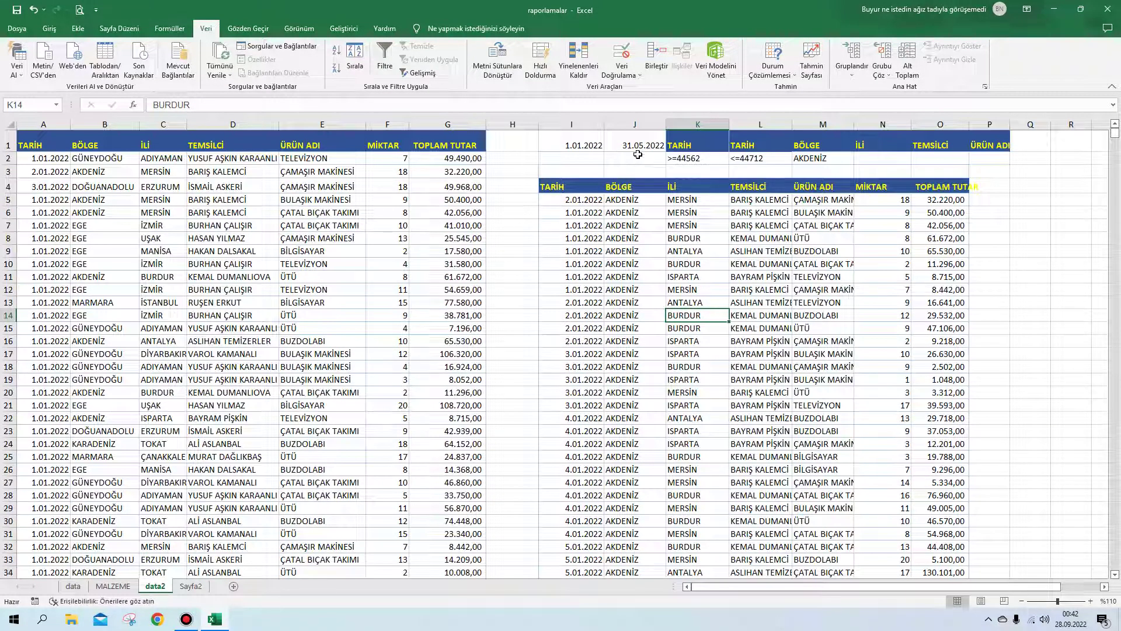
pyautogui.scroll(-6, 647, 217)
pyautogui.scroll(-2, 619, 251)
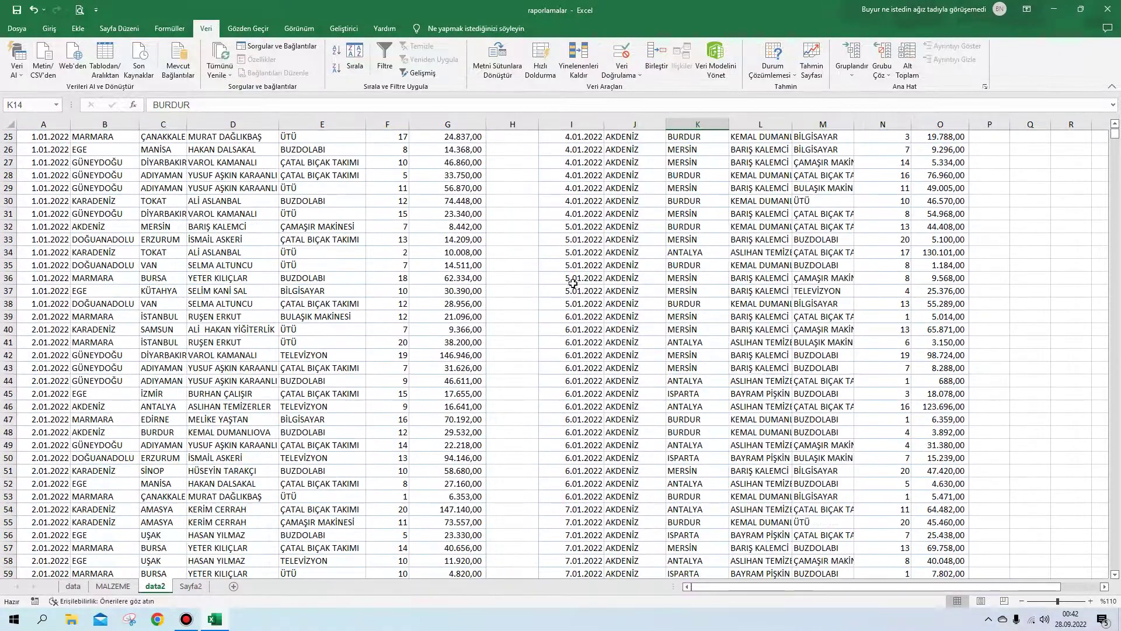
pyautogui.click(598, 279)
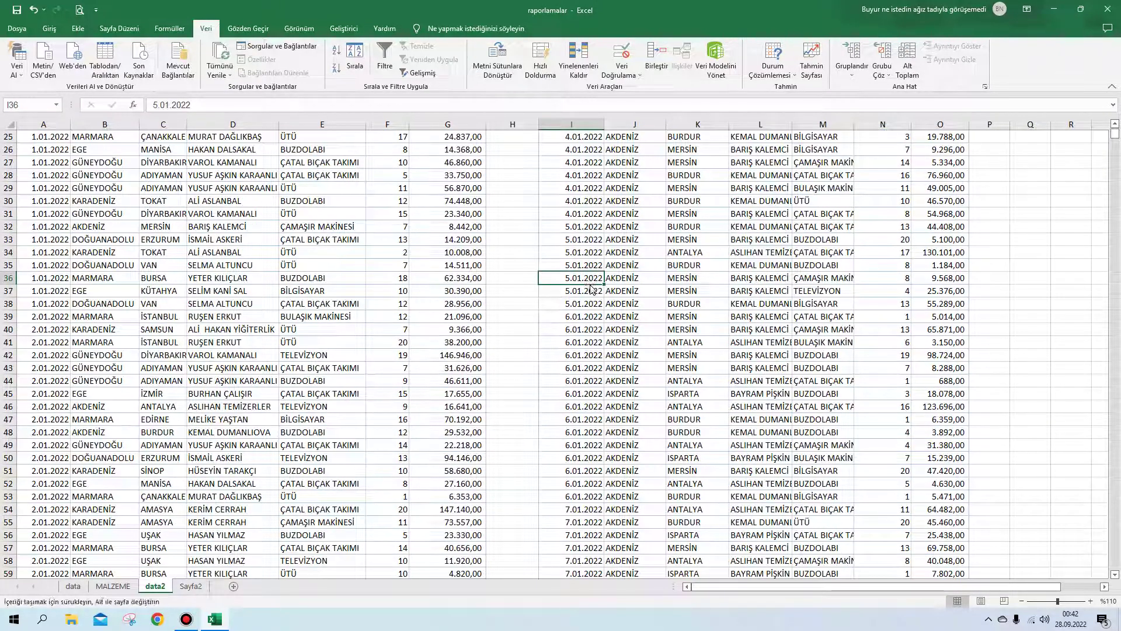
pyautogui.doubleClick(592, 285)
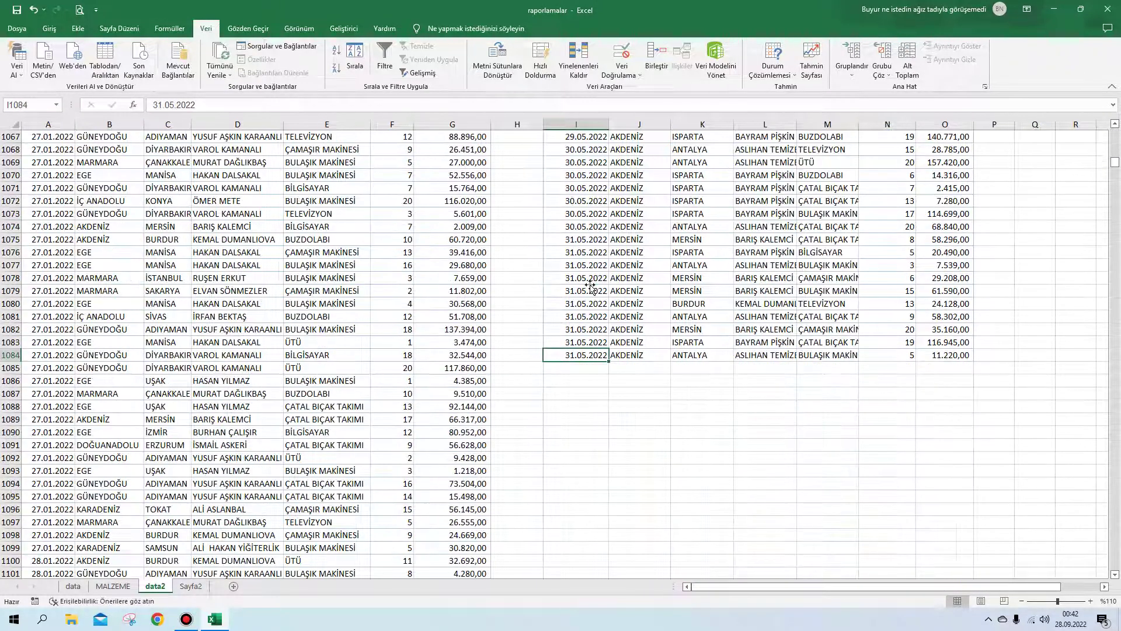
pyautogui.doubleClick(587, 349)
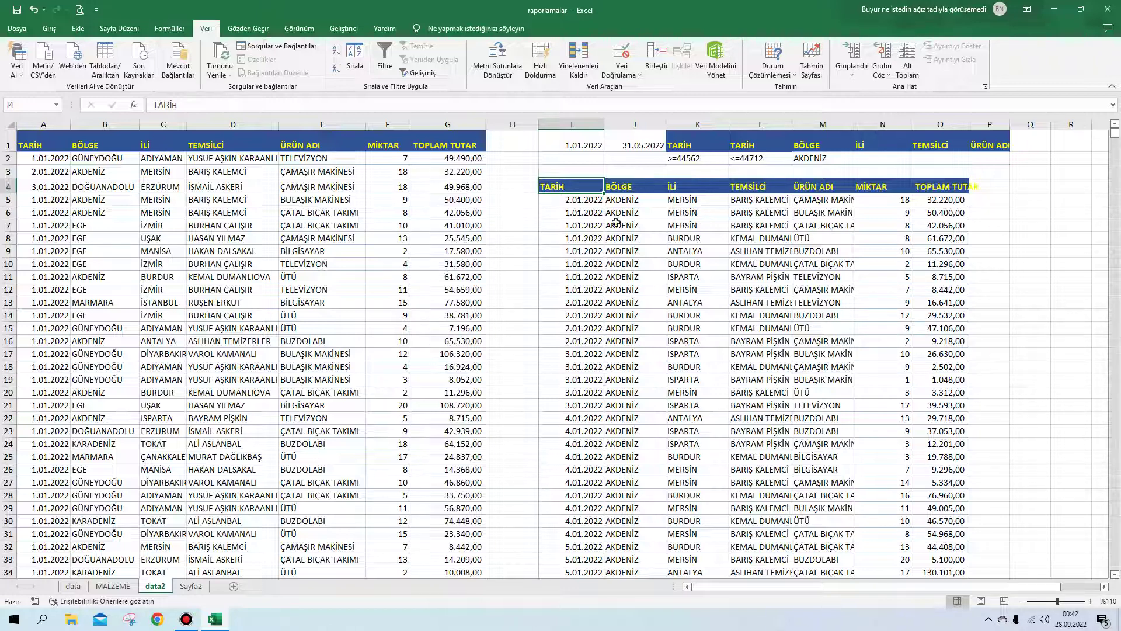
# Blank out the extracted AKDENİZ rows and headers in I:O down to the last row, then open Advanced Filter
pyautogui.moveTo(575, 171)
pyautogui.mouseDown()
pyautogui.moveTo(936, 169)
pyautogui.moveTo(962, 175)
pyautogui.moveTo(986, 256)
pyautogui.mouseUp()
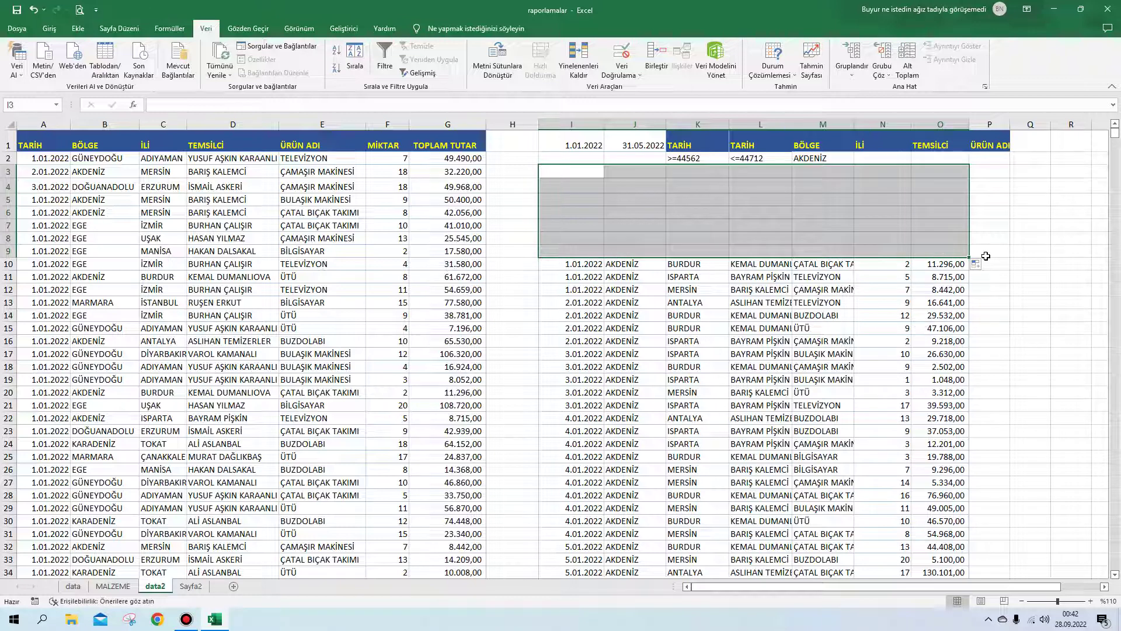
pyautogui.moveTo(986, 256); pyautogui.dragTo(986, 257)
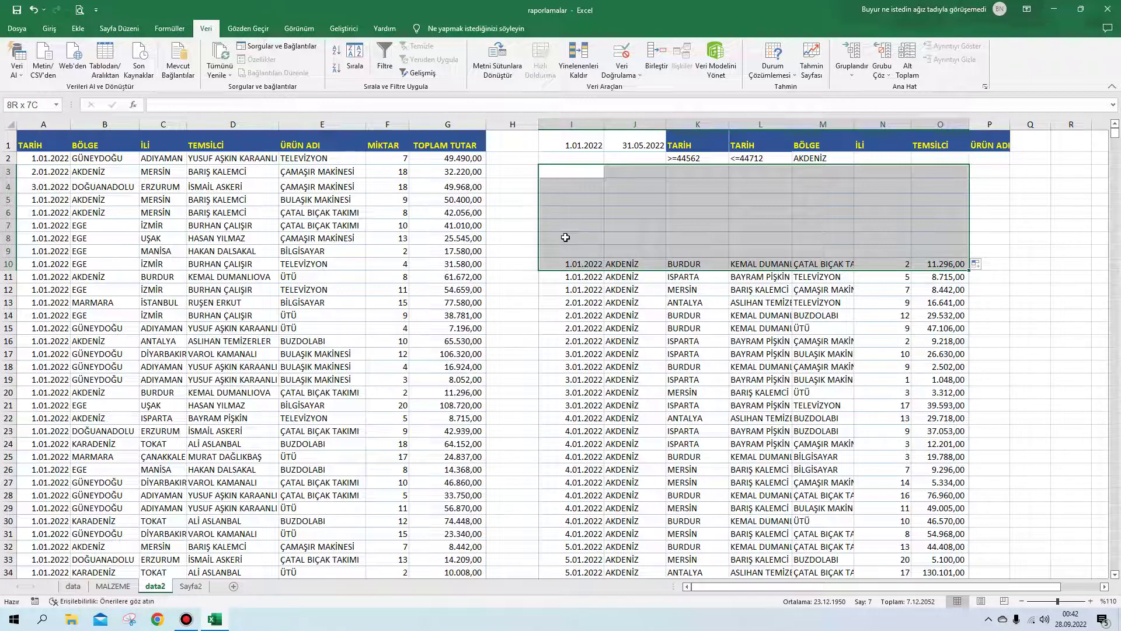
pyautogui.moveTo(578, 238)
pyautogui.mouseDown()
pyautogui.moveTo(813, 216)
pyautogui.moveTo(939, 220)
pyautogui.moveTo(962, 238)
pyautogui.moveTo(940, 476)
pyautogui.mouseUp()
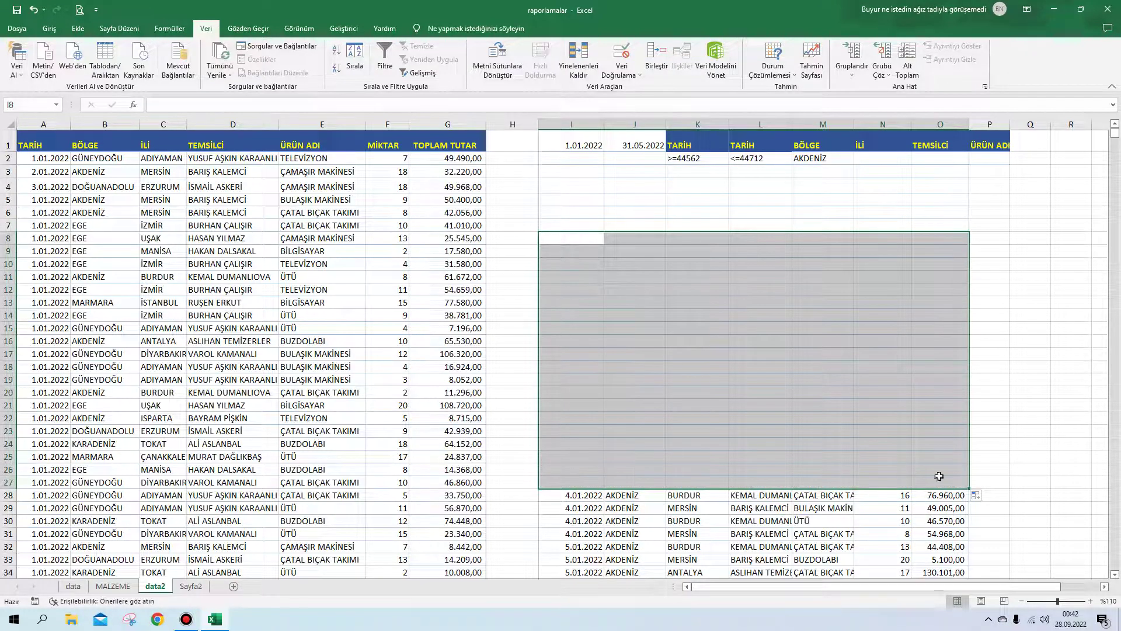
pyautogui.moveTo(602, 497); pyautogui.dragTo(963, 495)
pyautogui.hotkey('ctrl', 'shift', 'Down')
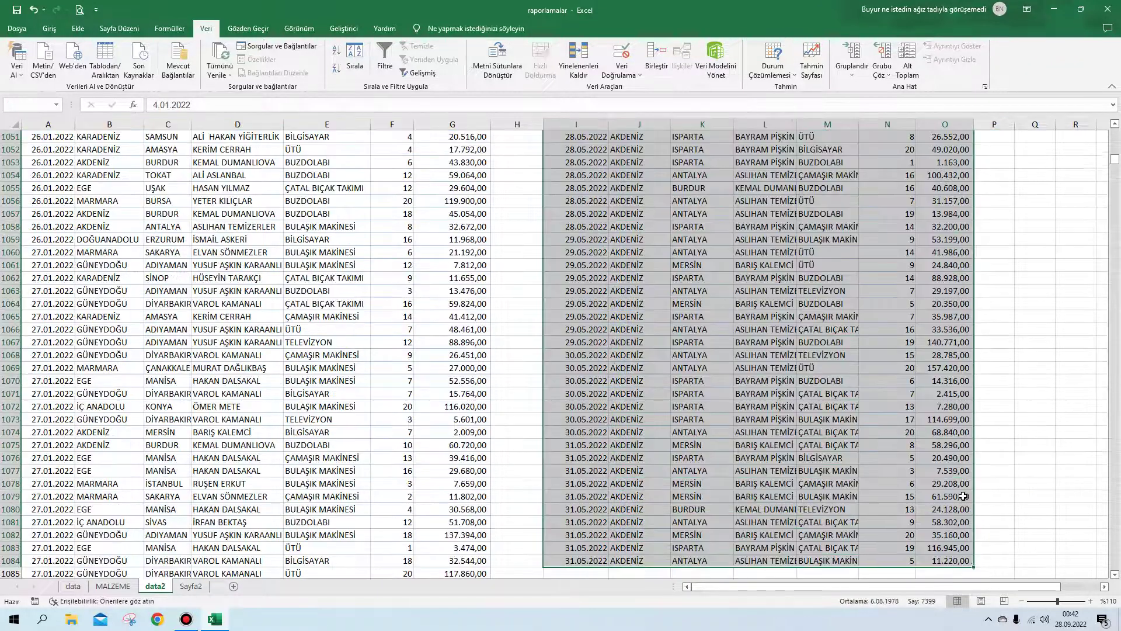
pyautogui.press('Delete')
pyautogui.hotkey('ctrl', 'BackSpace')
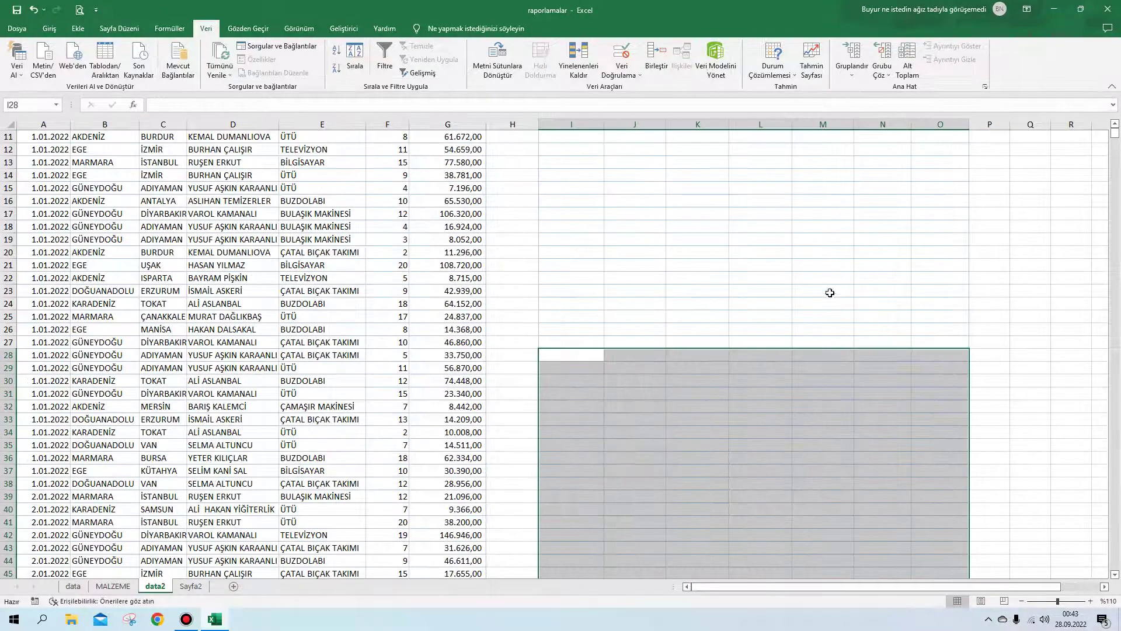
pyautogui.click(751, 292)
pyautogui.scroll(2, 880, 205)
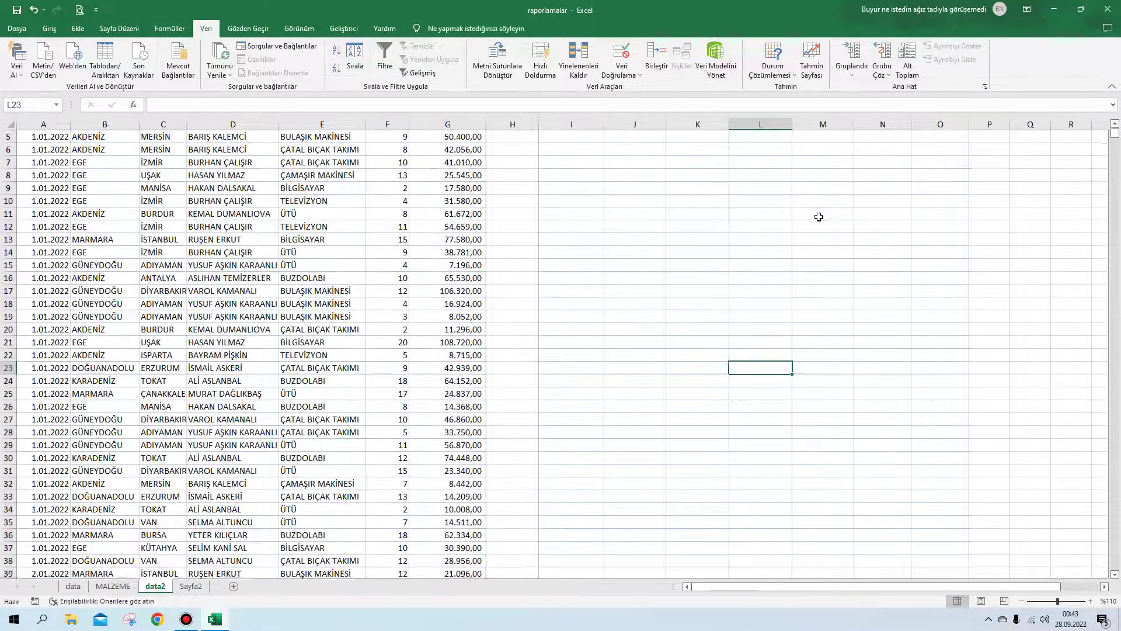
pyautogui.scroll(2, 818, 215)
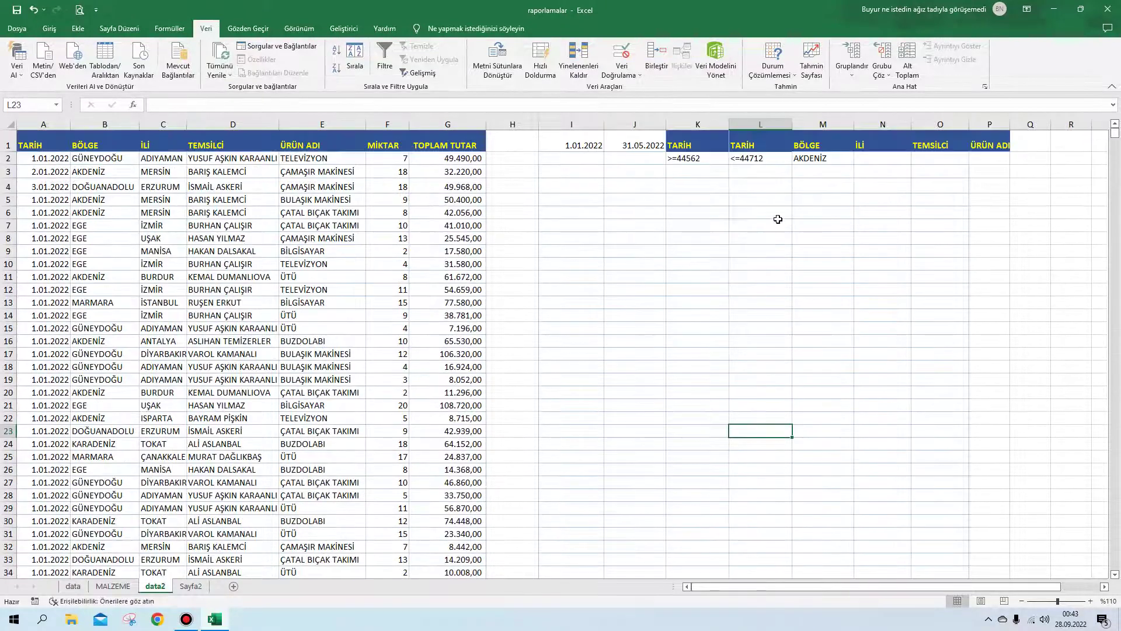
pyautogui.click(421, 73)
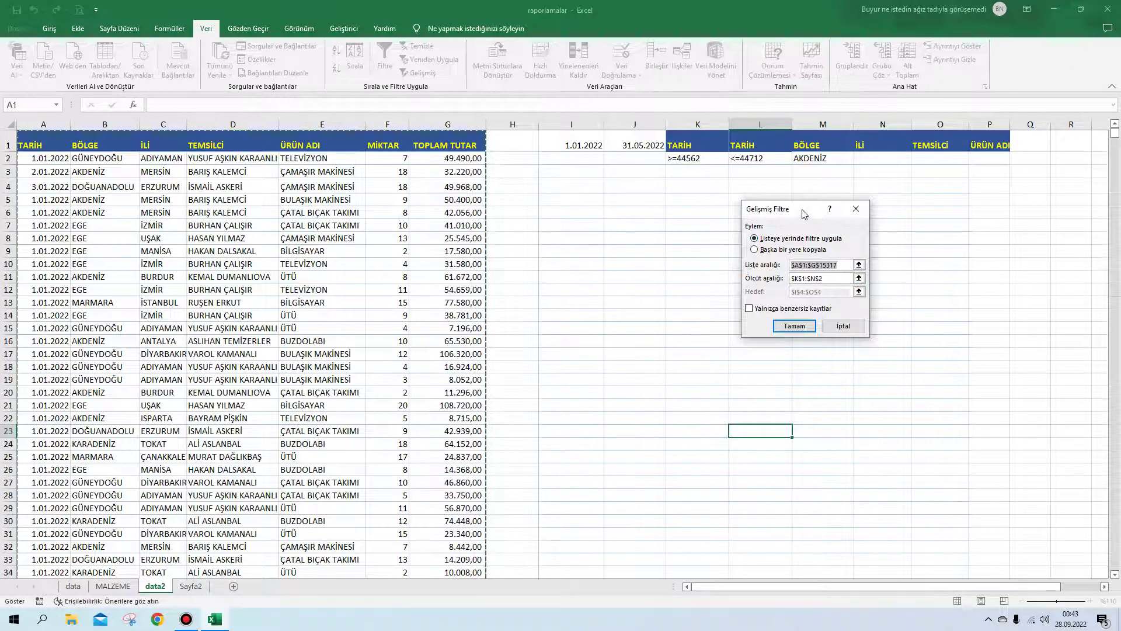
# Close the Gelişmiş Filtre dialog without filtering and select cell J4
pyautogui.click(856, 208)
pyautogui.click(630, 188)
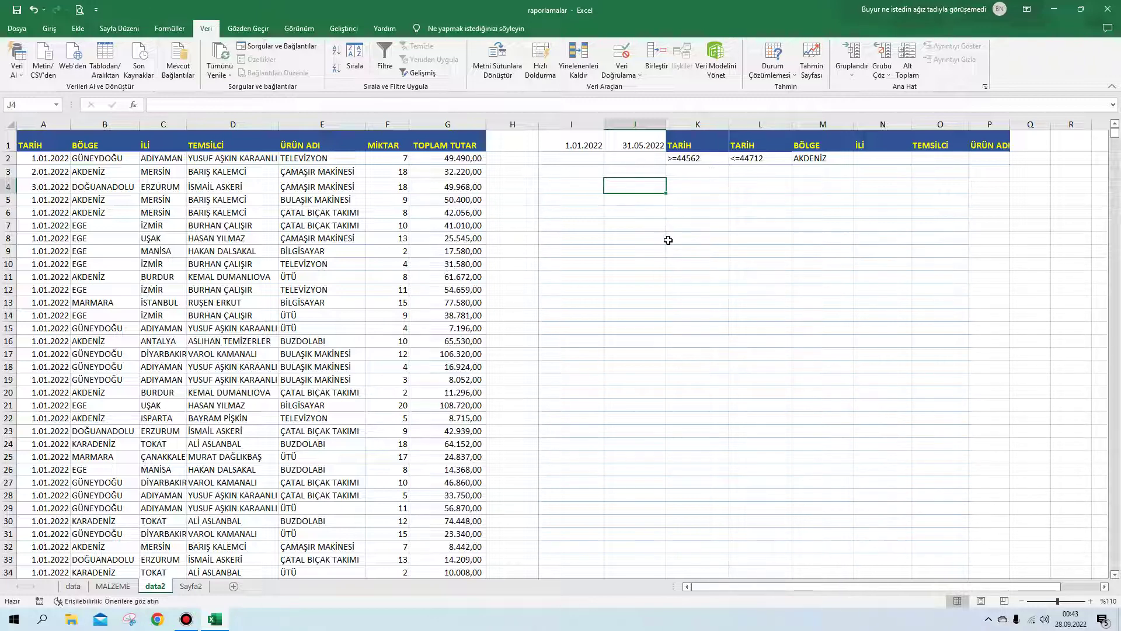
# Copy the criteria block I1:P2
pyautogui.click(587, 144)
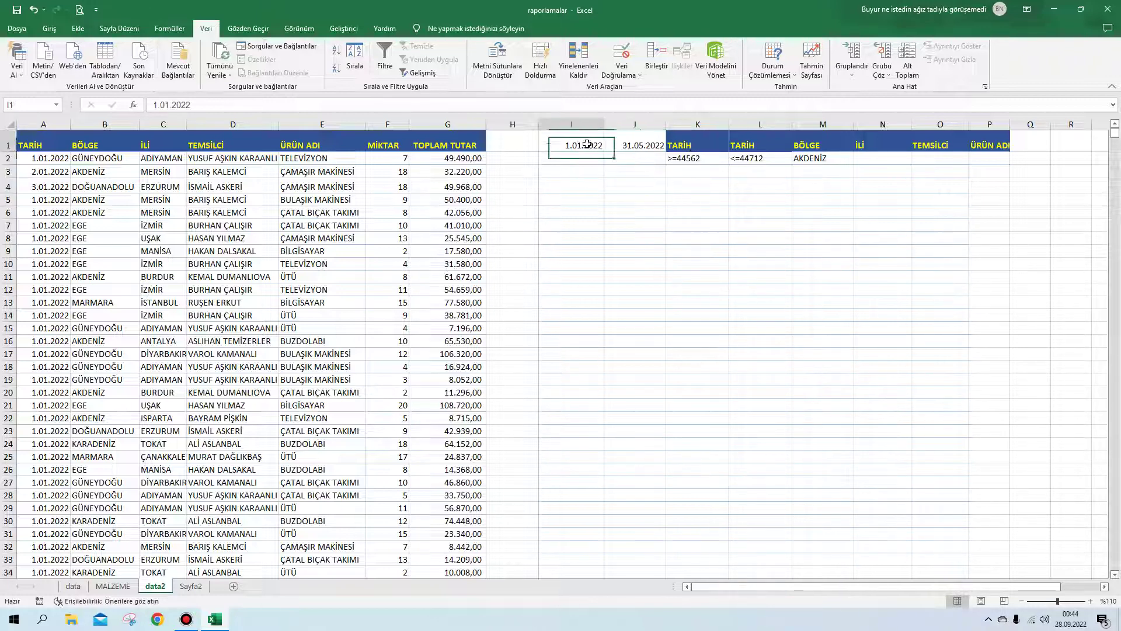
pyautogui.moveTo(587, 144); pyautogui.dragTo(984, 167)
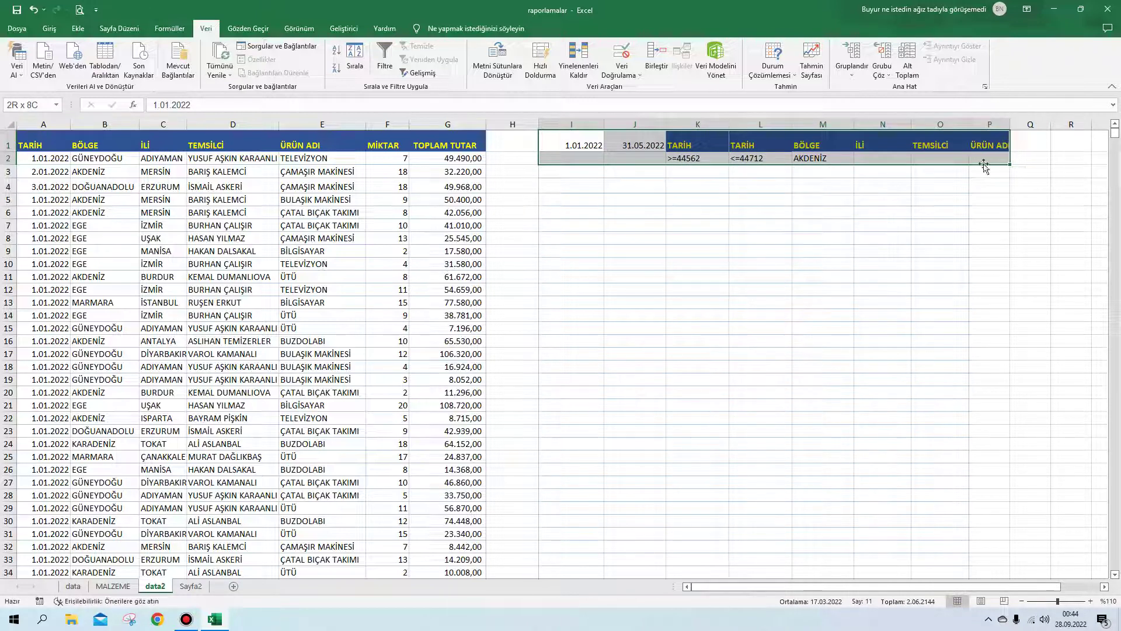
pyautogui.rightClick(880, 150)
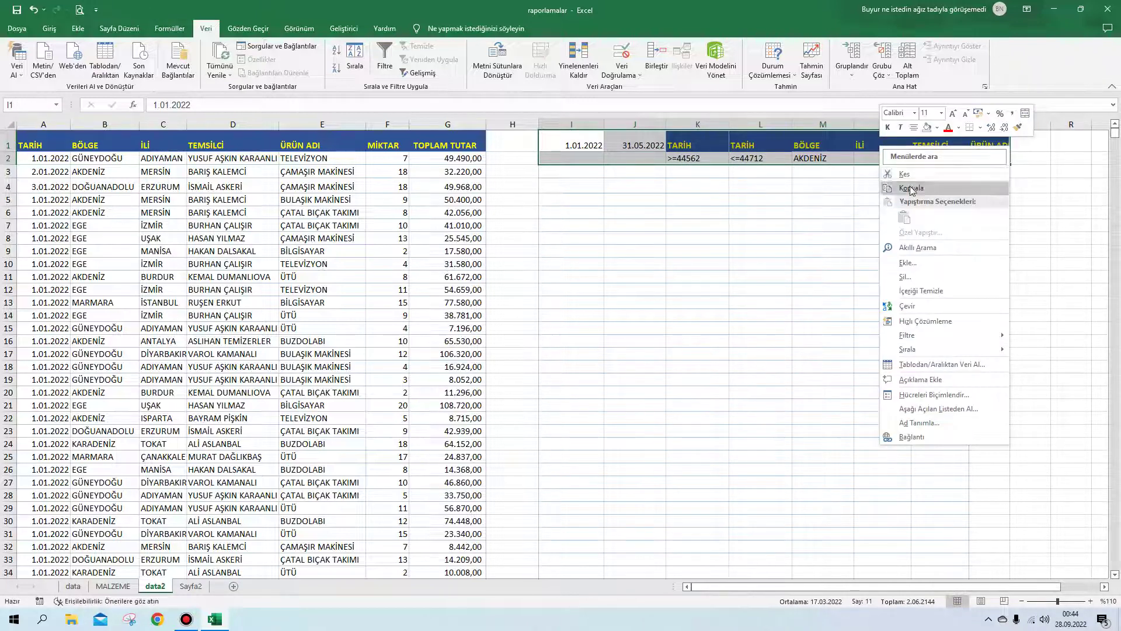
pyautogui.click(913, 188)
# Rename the Sayfa2 sheet to RAPOR
pyautogui.click(191, 586)
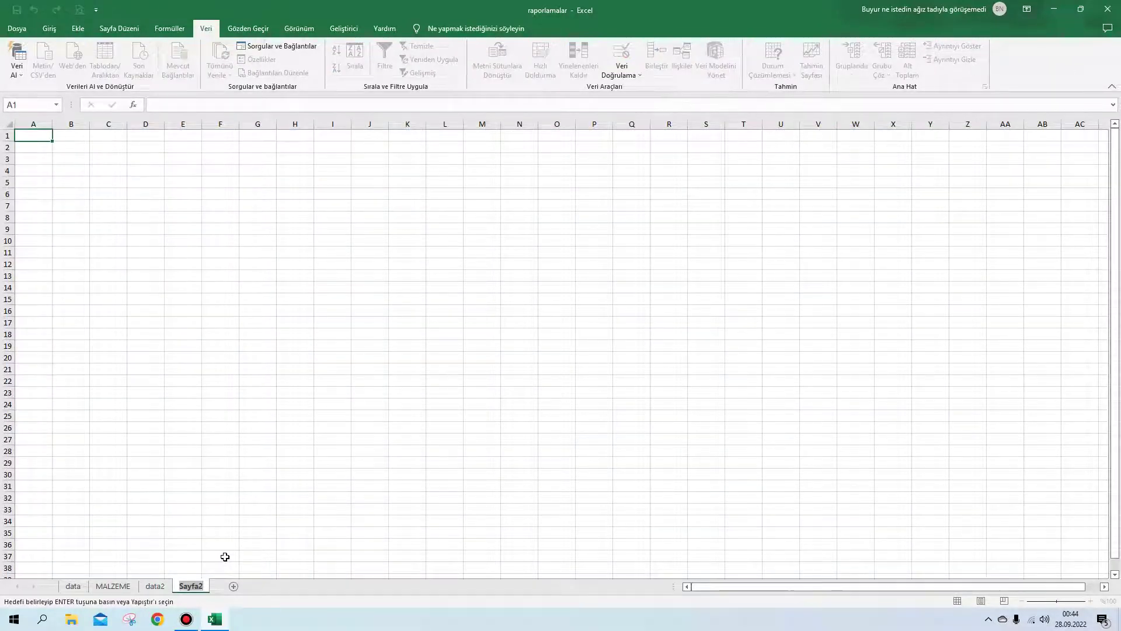
pyautogui.write('RAPOR')
pyautogui.click(600, 146)
# Paste the criteria block at P2 on the RAPOR sheet
pyautogui.rightClick(602, 150)
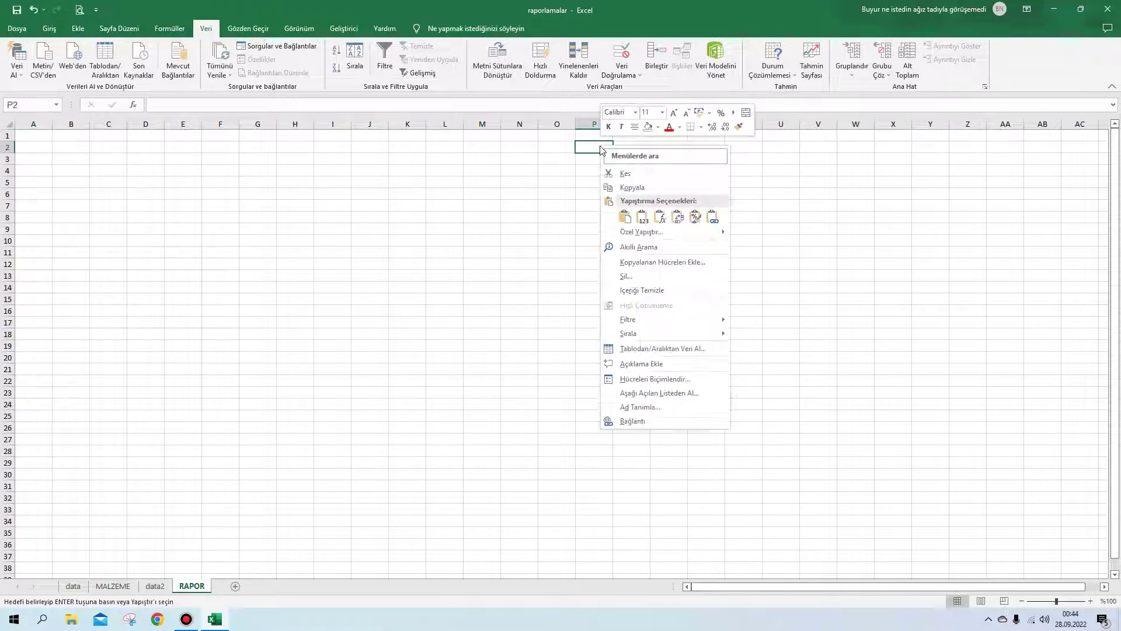
pyautogui.click(625, 217)
pyautogui.click(729, 206)
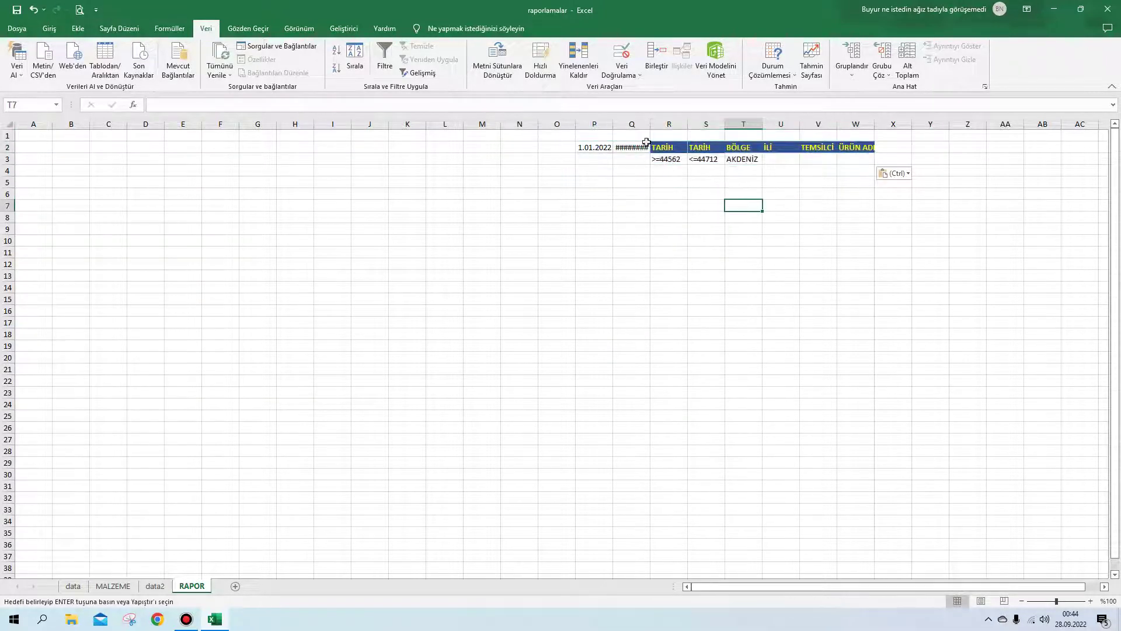
# Zoom to 120% and widen columns P and Q so 1.01.2022 and 31.05.2022 show
pyautogui.moveTo(649, 126); pyautogui.dragTo(663, 127)
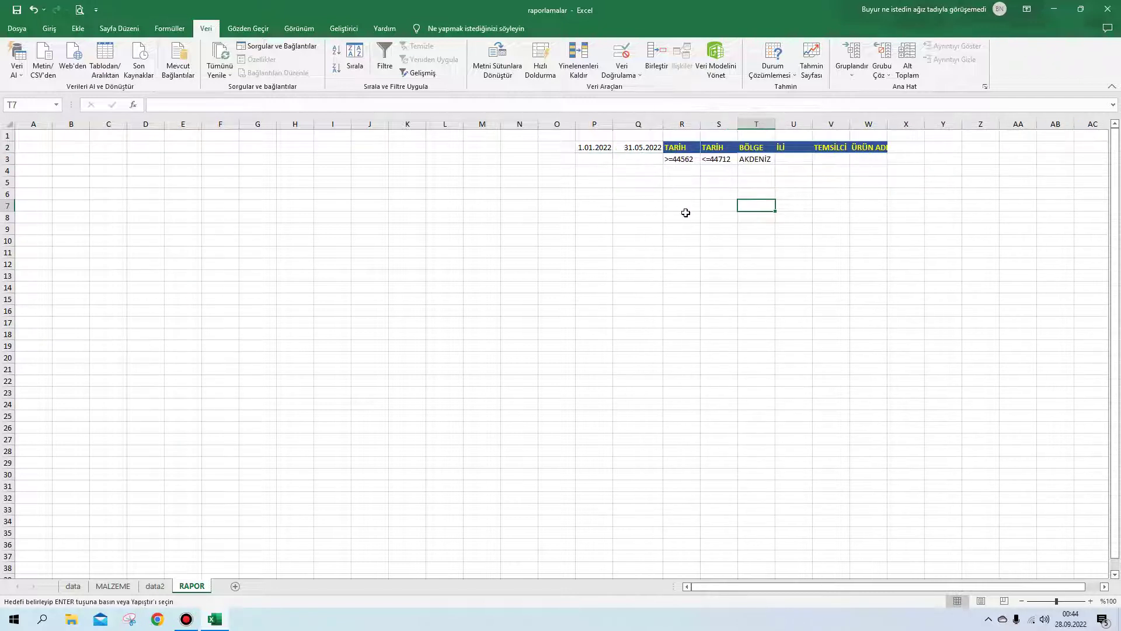
pyautogui.click(805, 239)
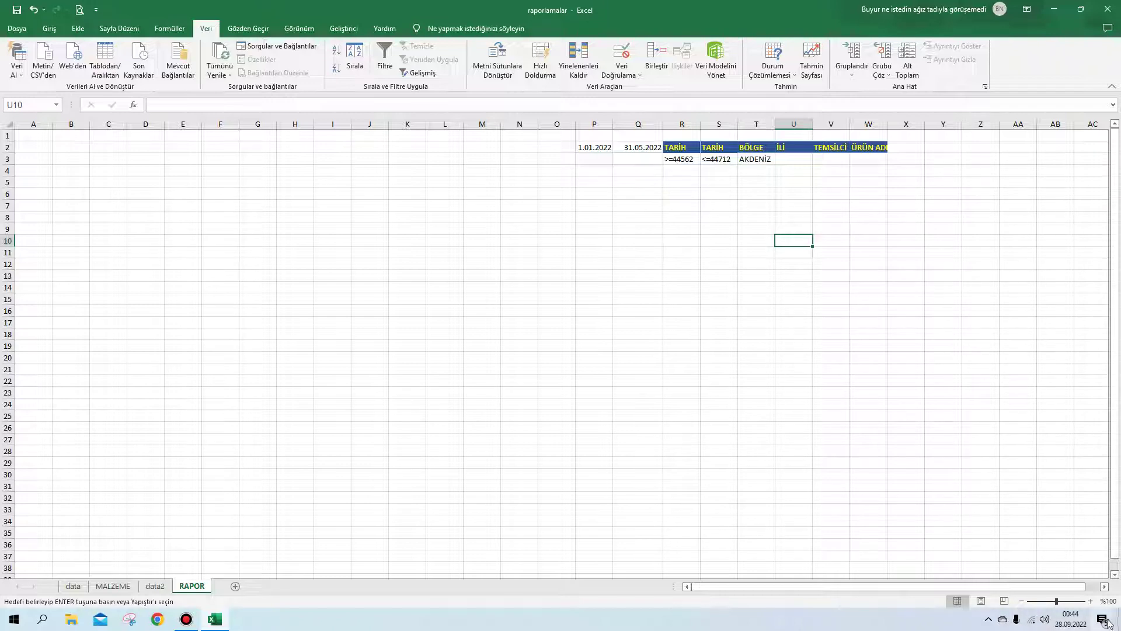
pyautogui.click(1091, 602)
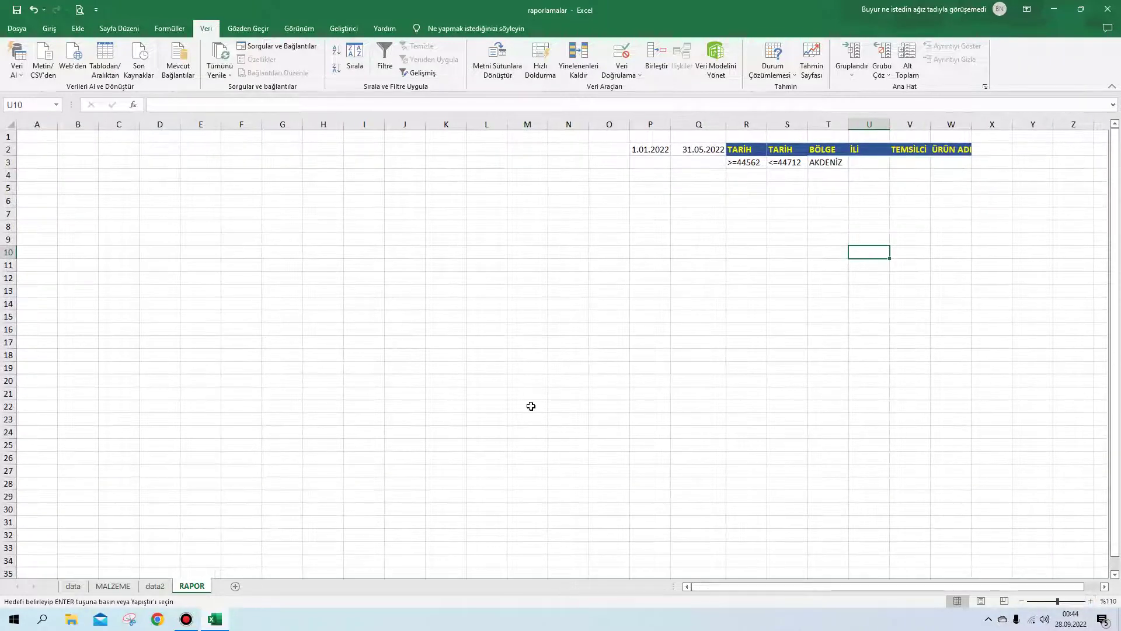
pyautogui.click(1091, 602)
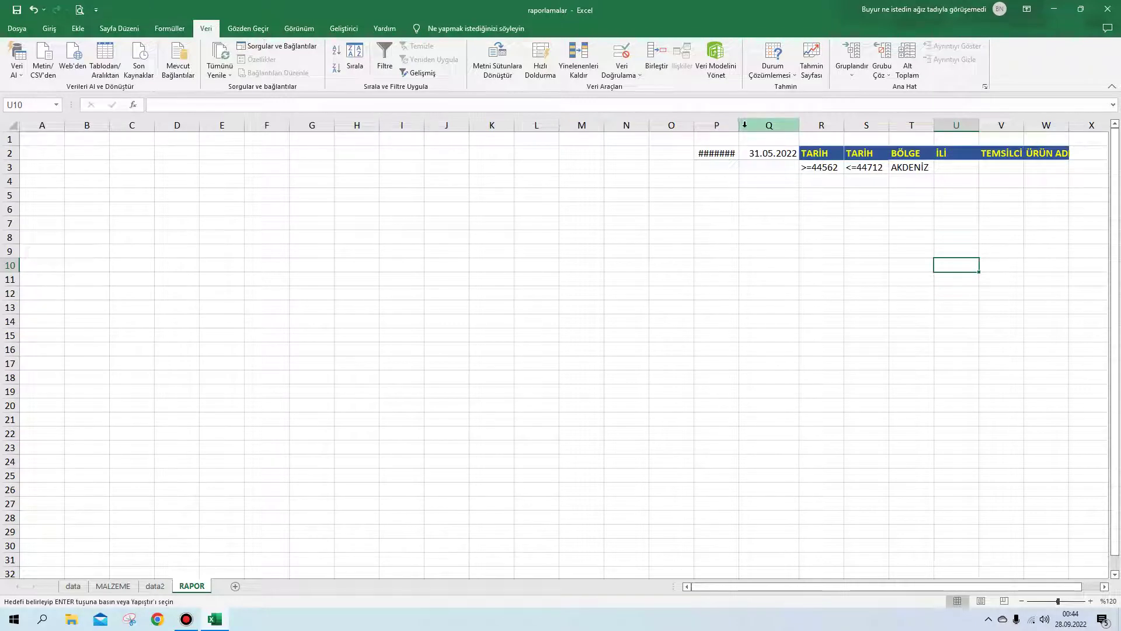
pyautogui.moveTo(740, 125); pyautogui.dragTo(748, 207)
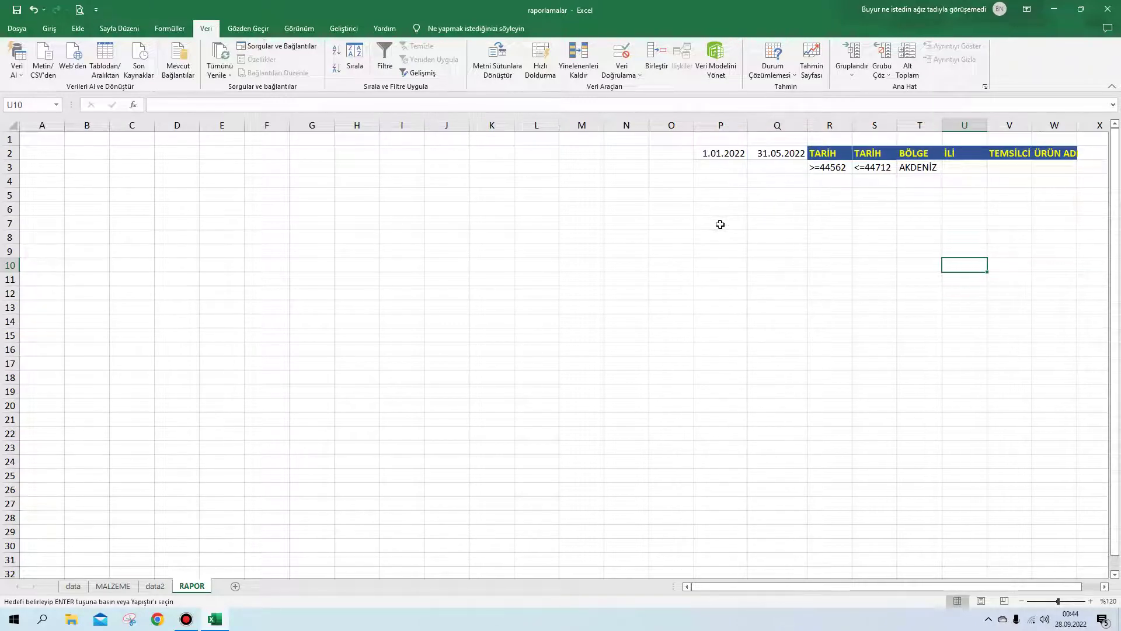
pyautogui.click(678, 236)
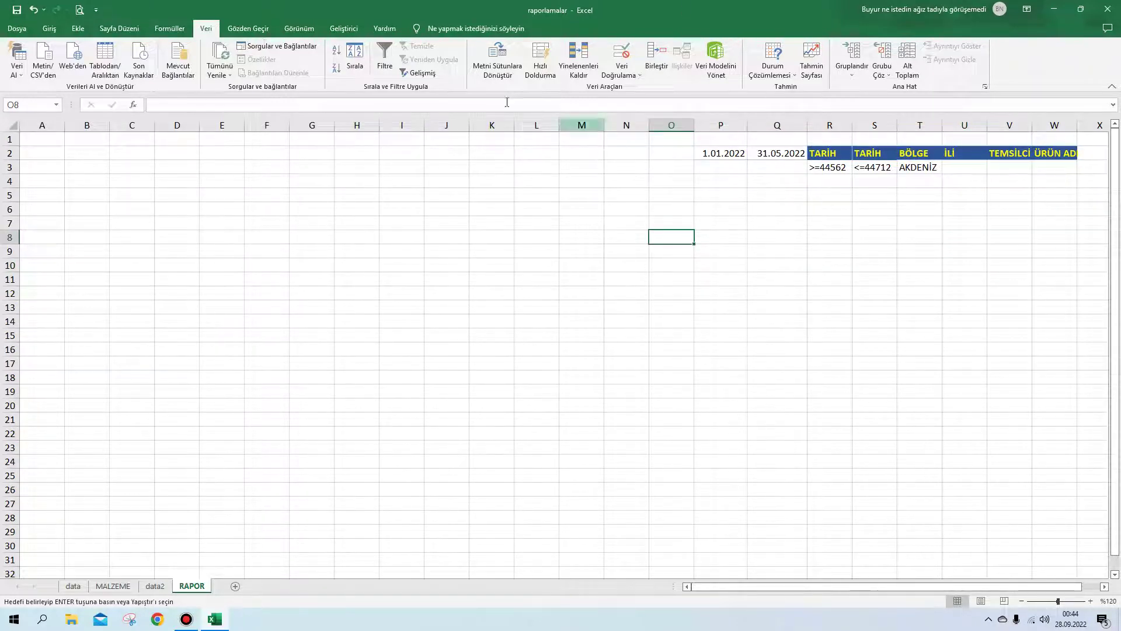
# Start an Advanced Filter copying to another location with list range data2!$A:$G
pyautogui.click(344, 29)
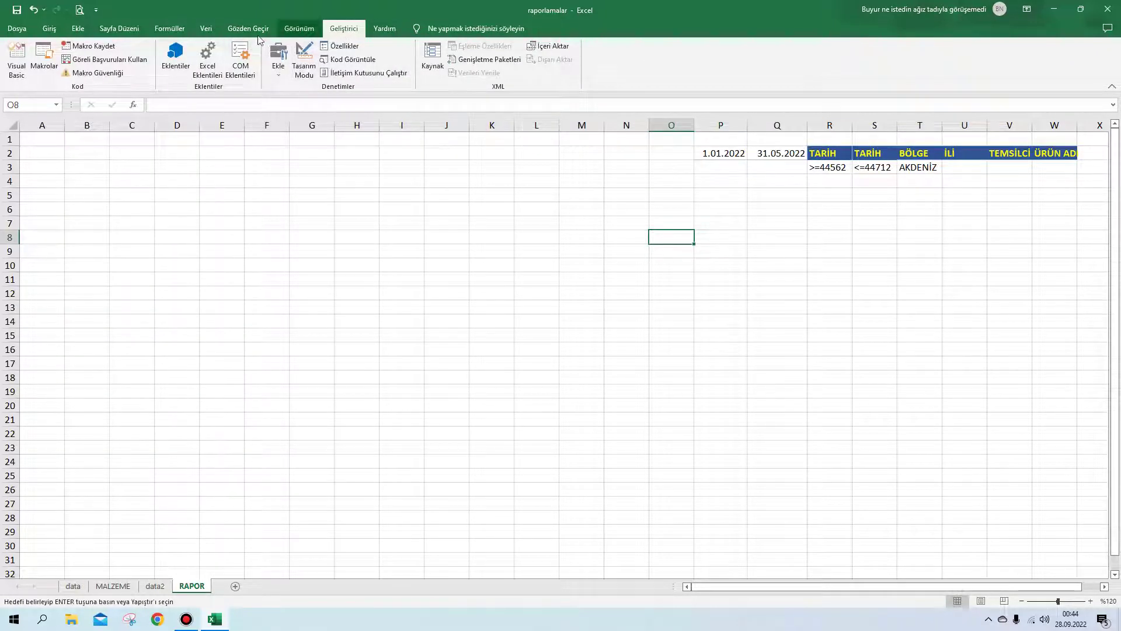
pyautogui.click(206, 29)
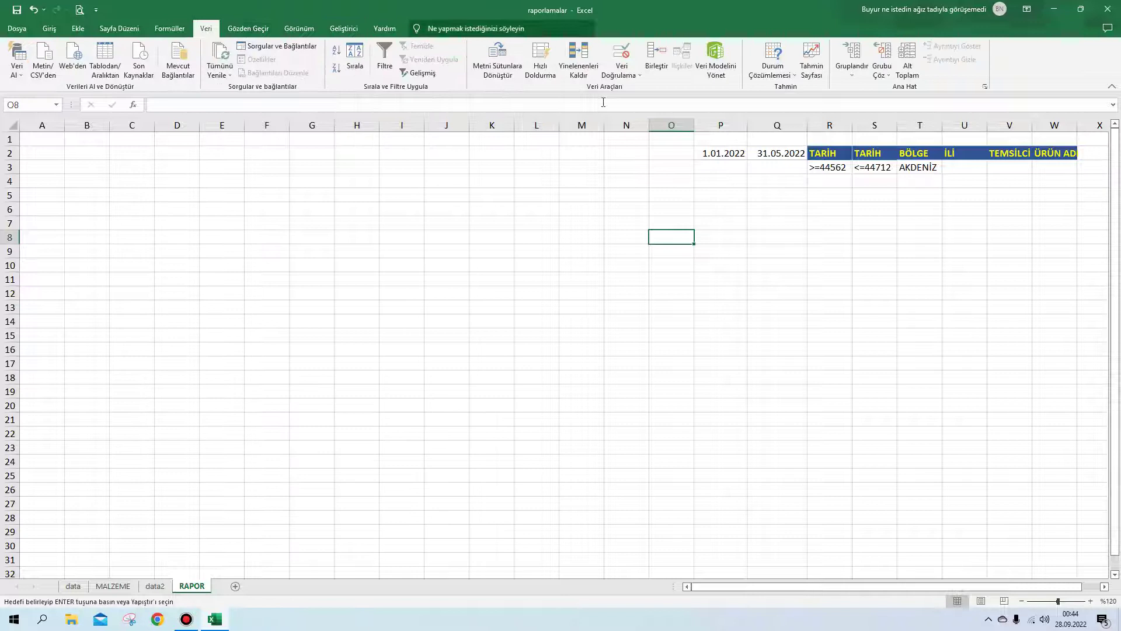
pyautogui.click(423, 73)
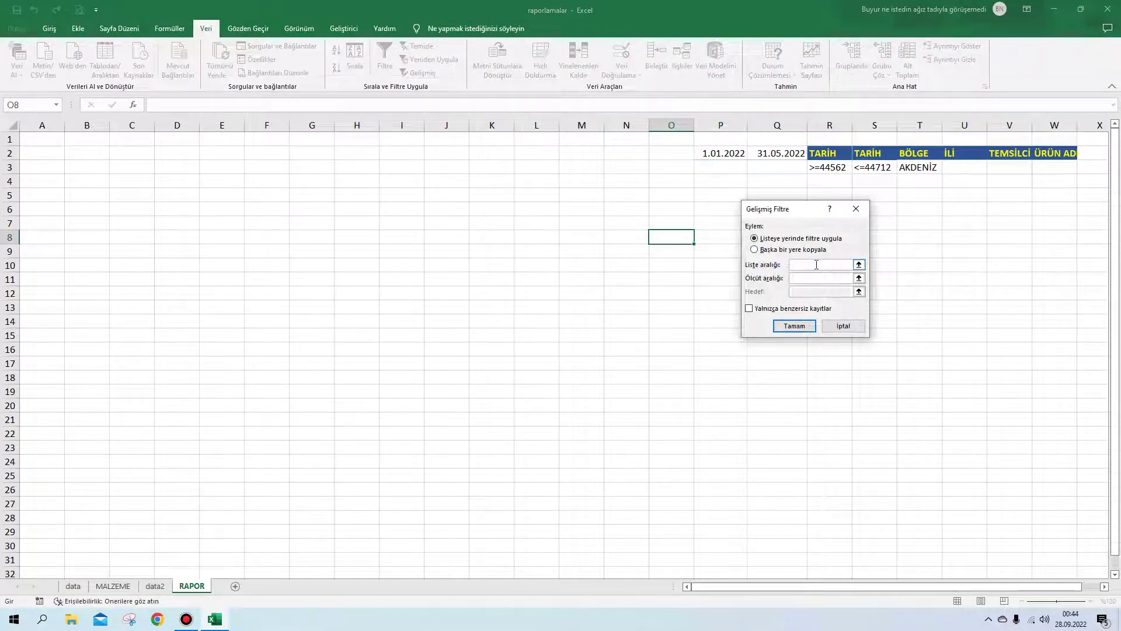
pyautogui.click(815, 264)
pyautogui.click(761, 251)
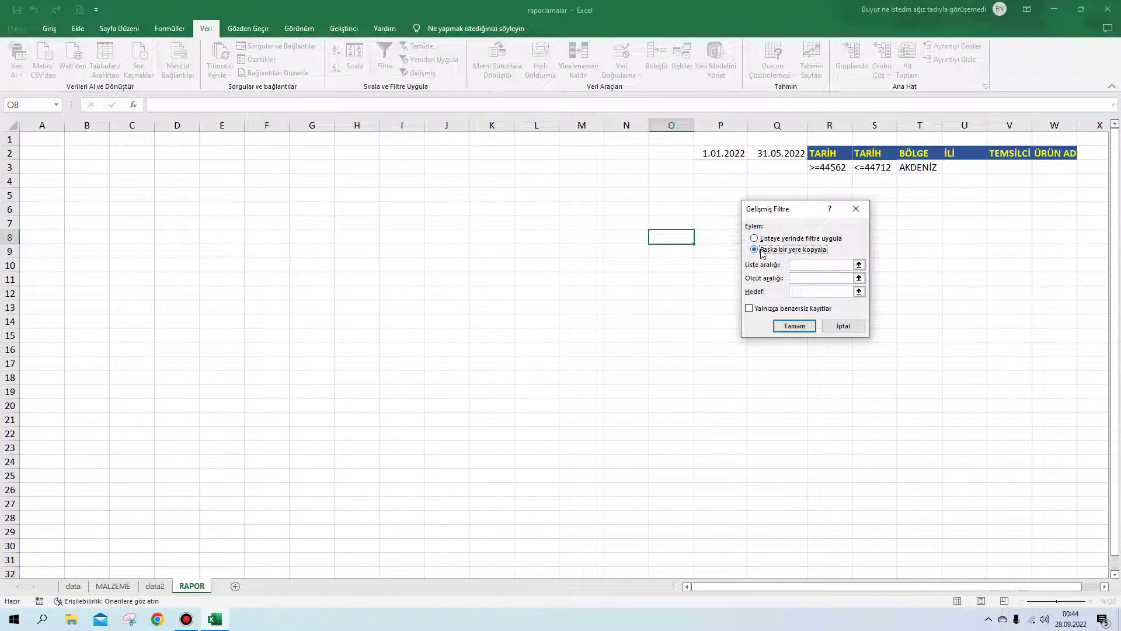
pyautogui.click(804, 264)
pyautogui.click(155, 586)
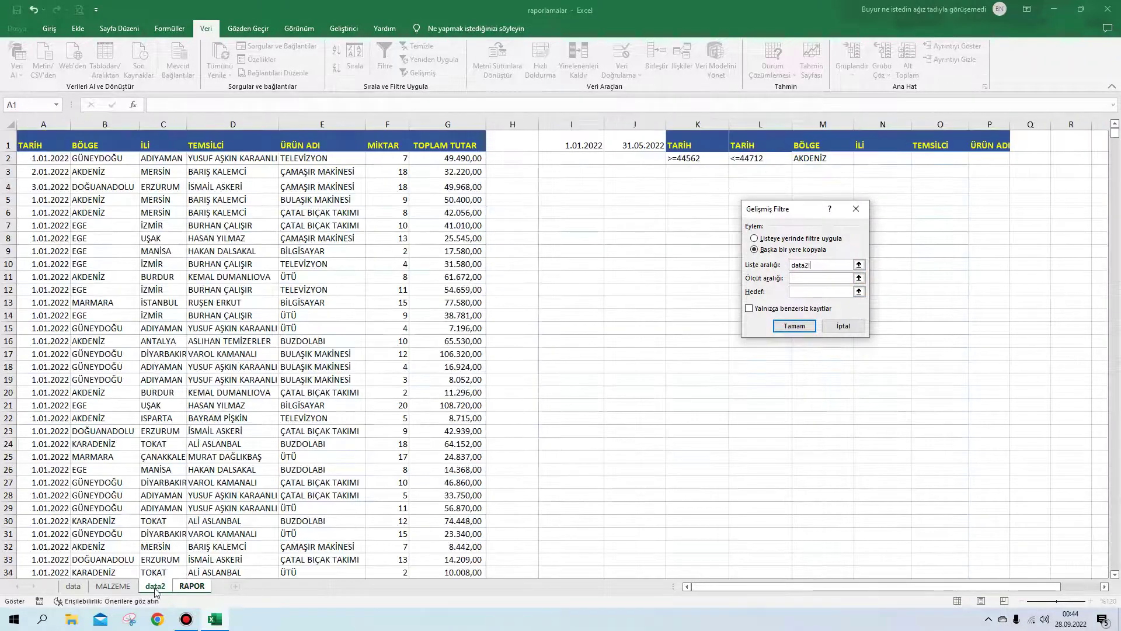
pyautogui.moveTo(47, 124); pyautogui.dragTo(438, 125)
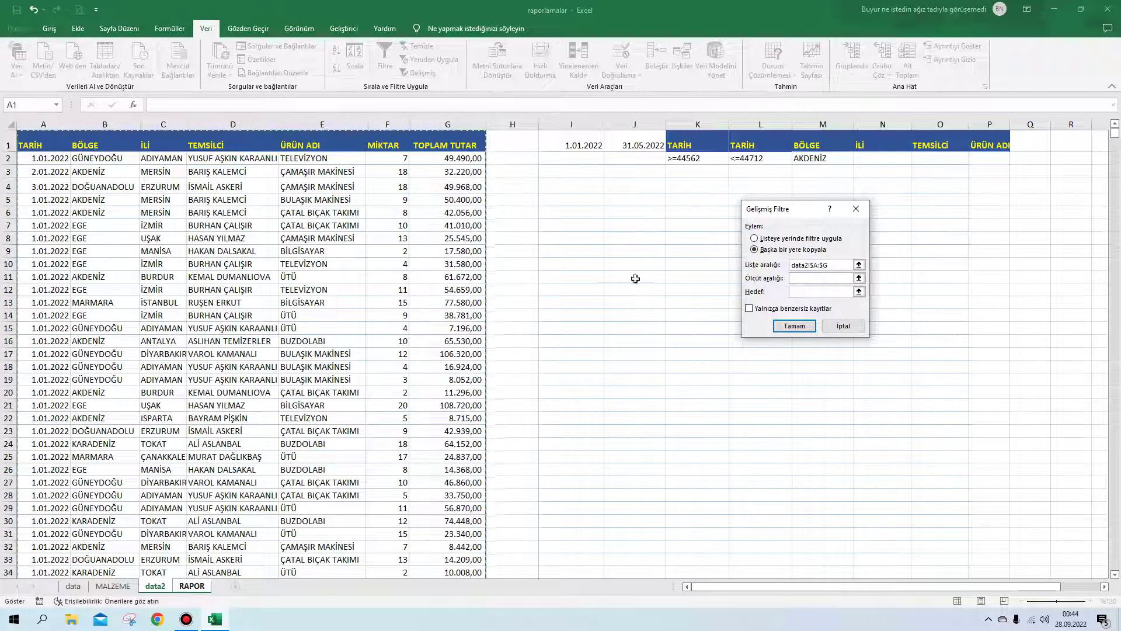
# Set criteria range RAPOR!$R$2:$U$3 and destination RAPOR!$A$1, then run the filter
pyautogui.click(801, 277)
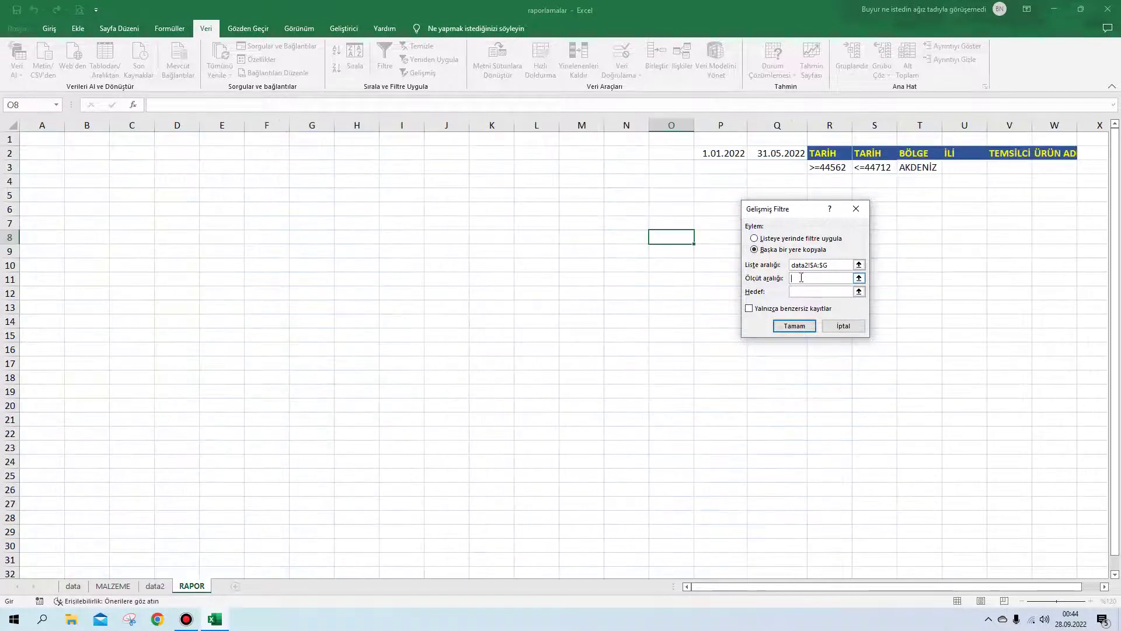
pyautogui.moveTo(729, 156)
pyautogui.mouseDown()
pyautogui.moveTo(730, 168)
pyautogui.moveTo(727, 155)
pyautogui.mouseUp()
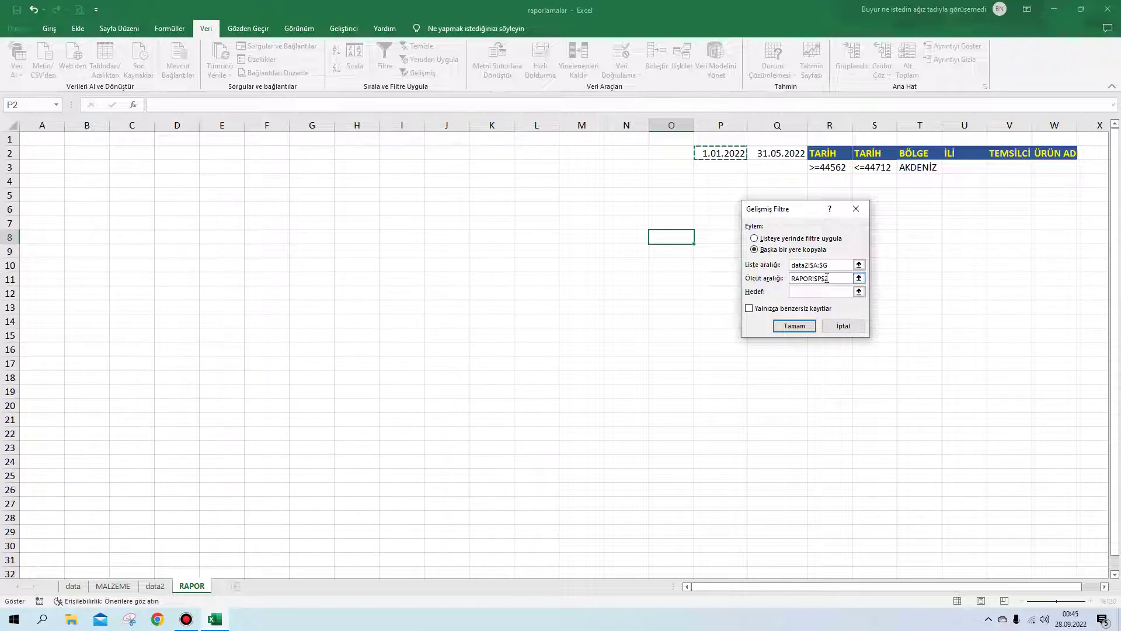
pyautogui.moveTo(832, 279); pyautogui.dragTo(791, 279)
pyautogui.press('BackSpace')
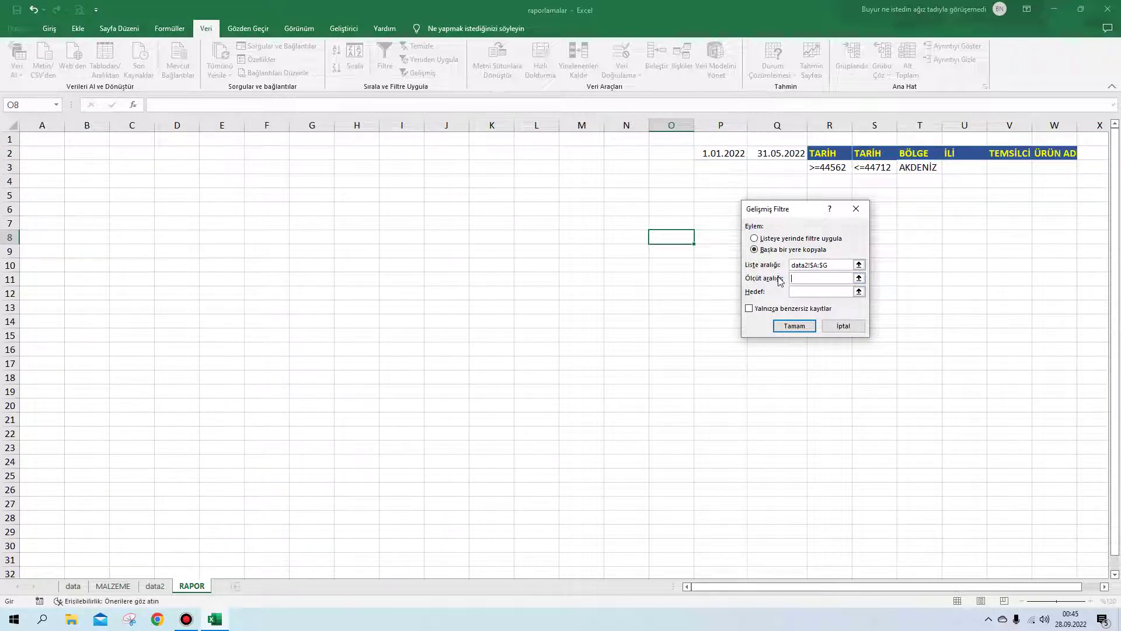
pyautogui.moveTo(818, 153)
pyautogui.mouseDown()
pyautogui.moveTo(952, 176)
pyautogui.moveTo(1046, 169)
pyautogui.mouseUp()
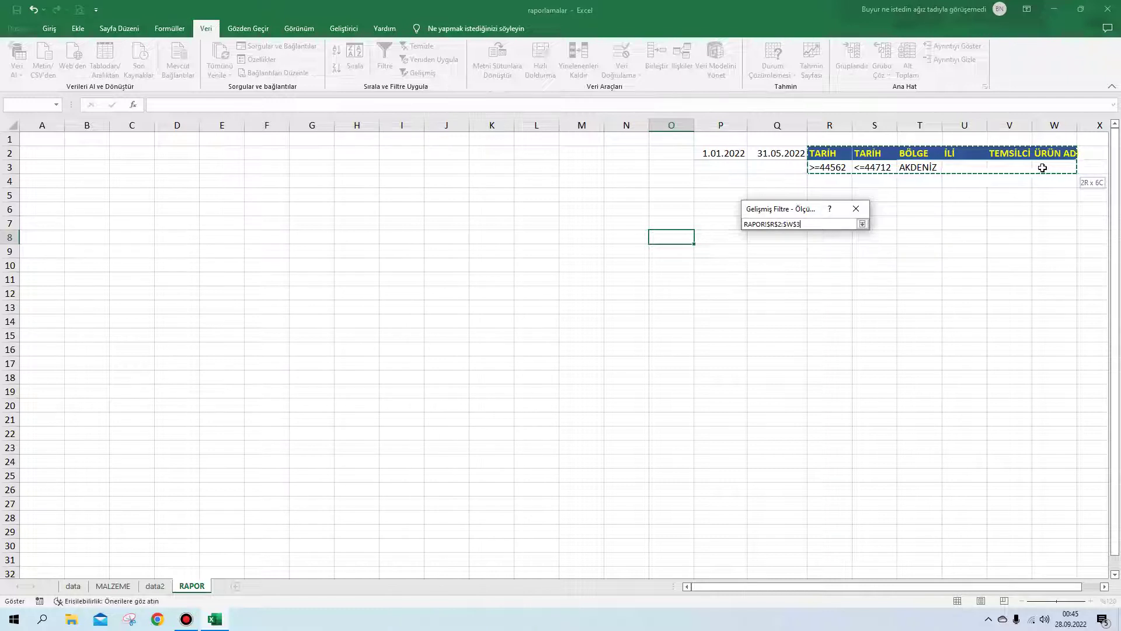
pyautogui.moveTo(1025, 160); pyautogui.dragTo(964, 171)
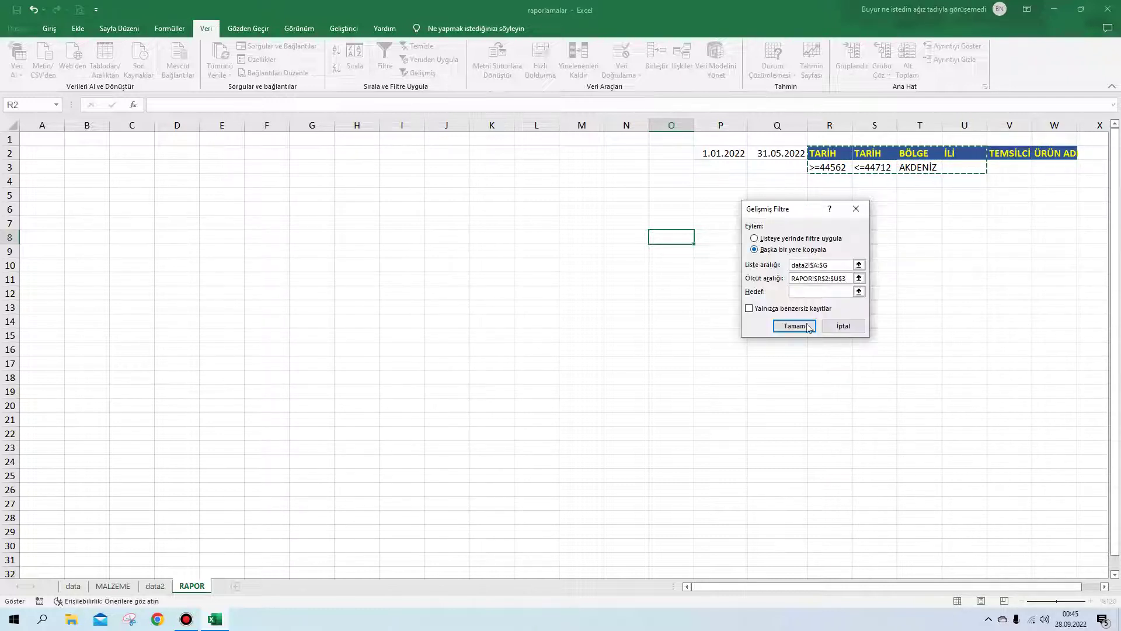
pyautogui.click(807, 292)
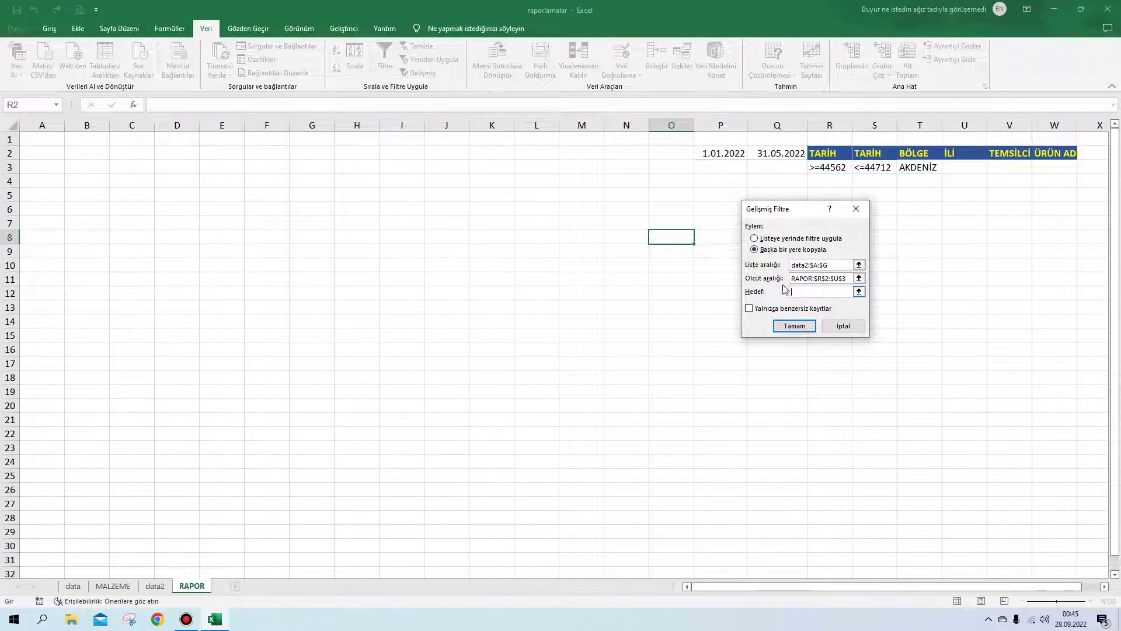
pyautogui.click(36, 139)
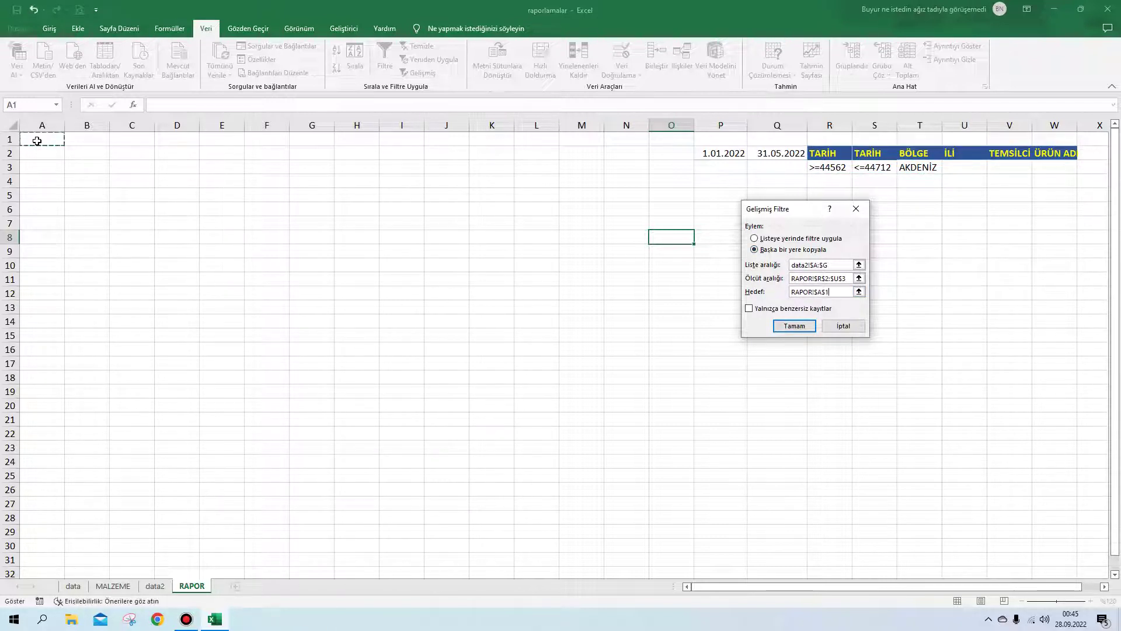
pyautogui.click(795, 326)
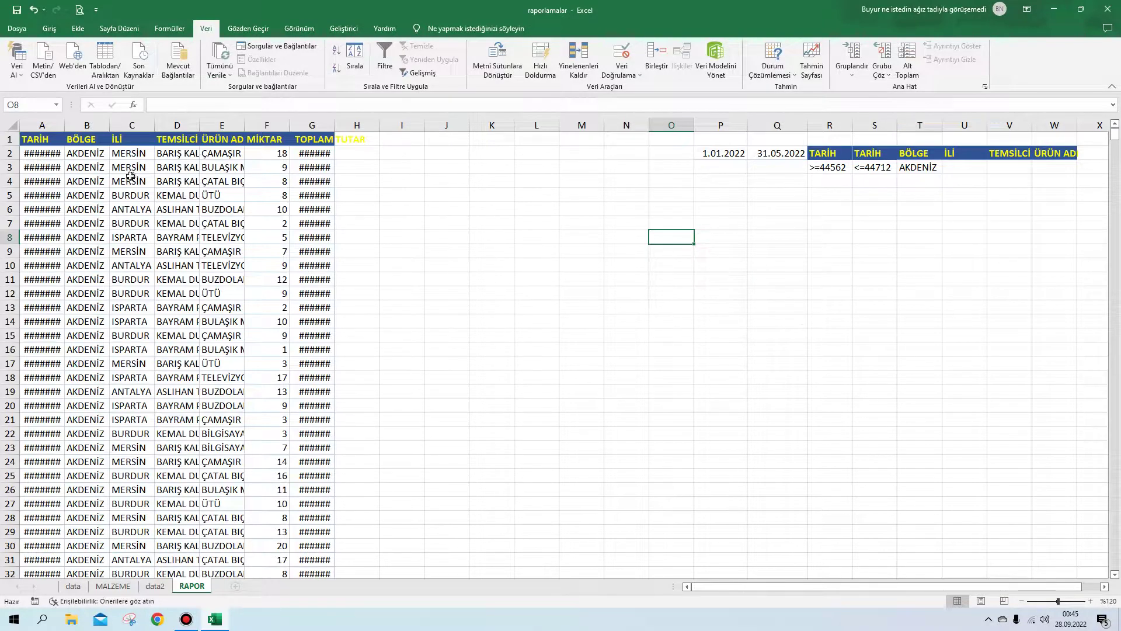
# Widen columns A, G, E and D so dates, amounts, products and representatives show
pyautogui.doubleClick(61, 125)
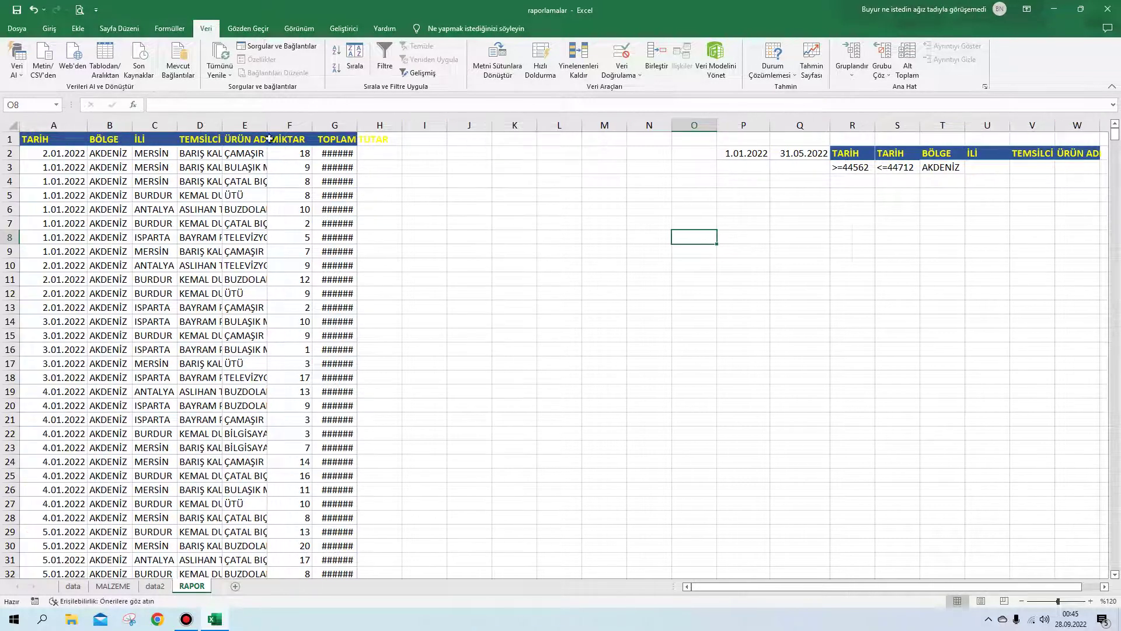
pyautogui.moveTo(355, 128); pyautogui.dragTo(407, 128)
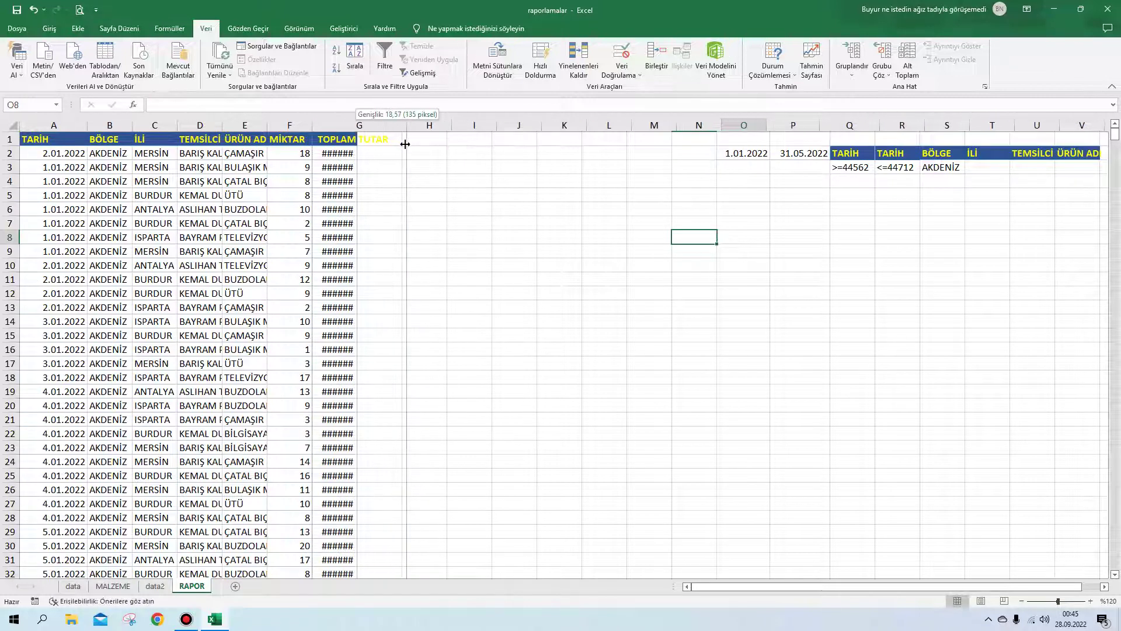
pyautogui.moveTo(267, 125); pyautogui.dragTo(315, 125)
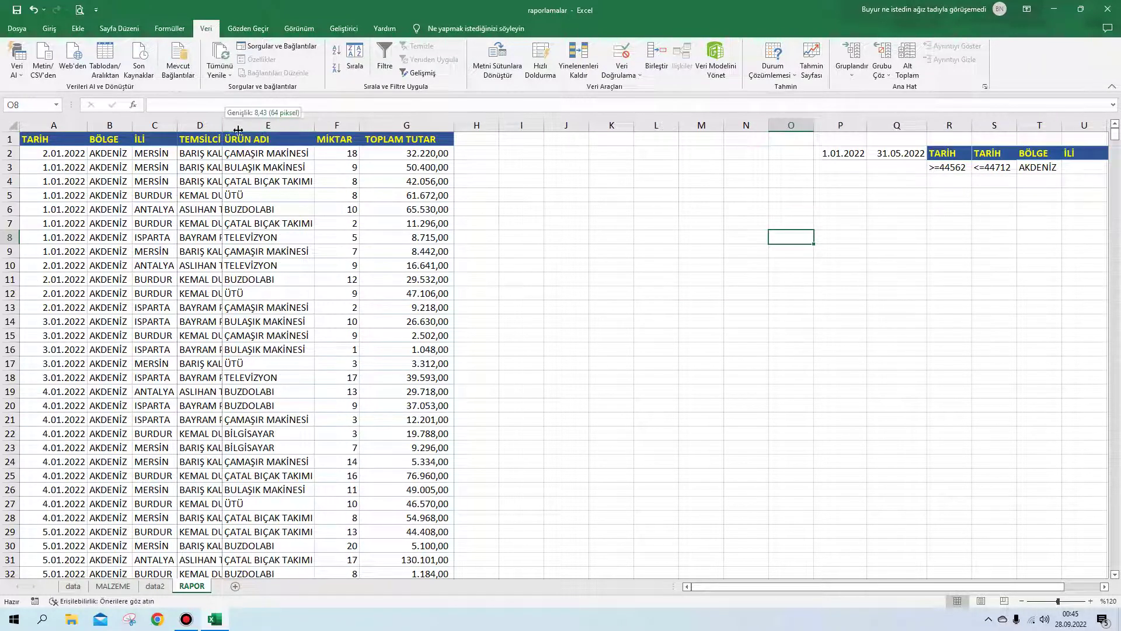
pyautogui.moveTo(222, 125); pyautogui.dragTo(254, 125)
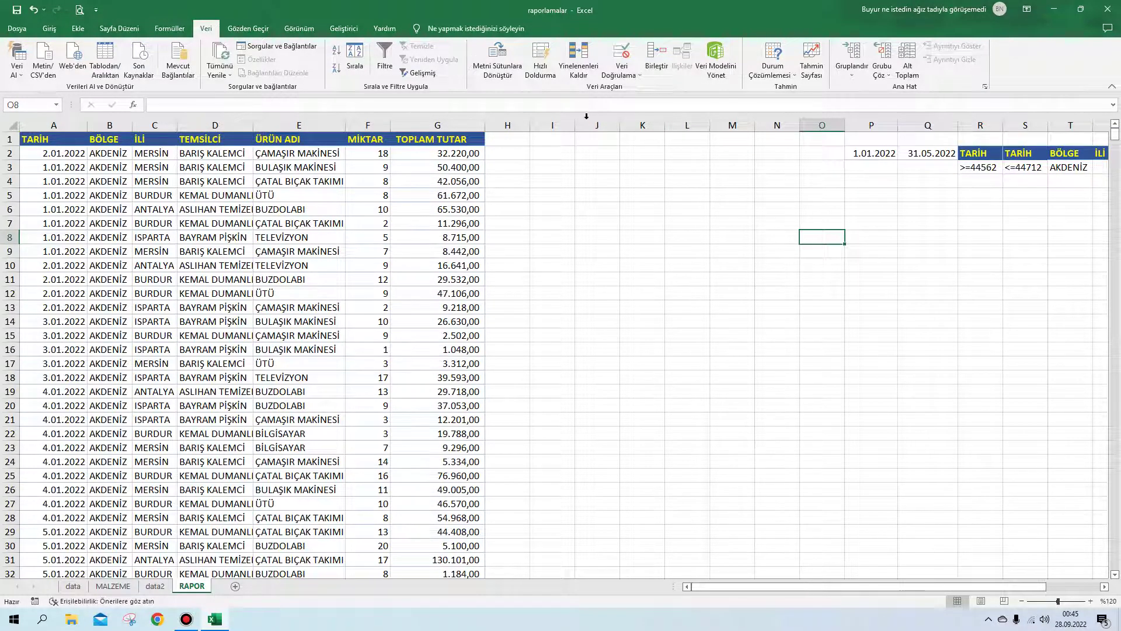
# Shrink the empty columns I through N to a narrow sliver
pyautogui.moveTo(620, 125); pyautogui.dragTo(675, 130)
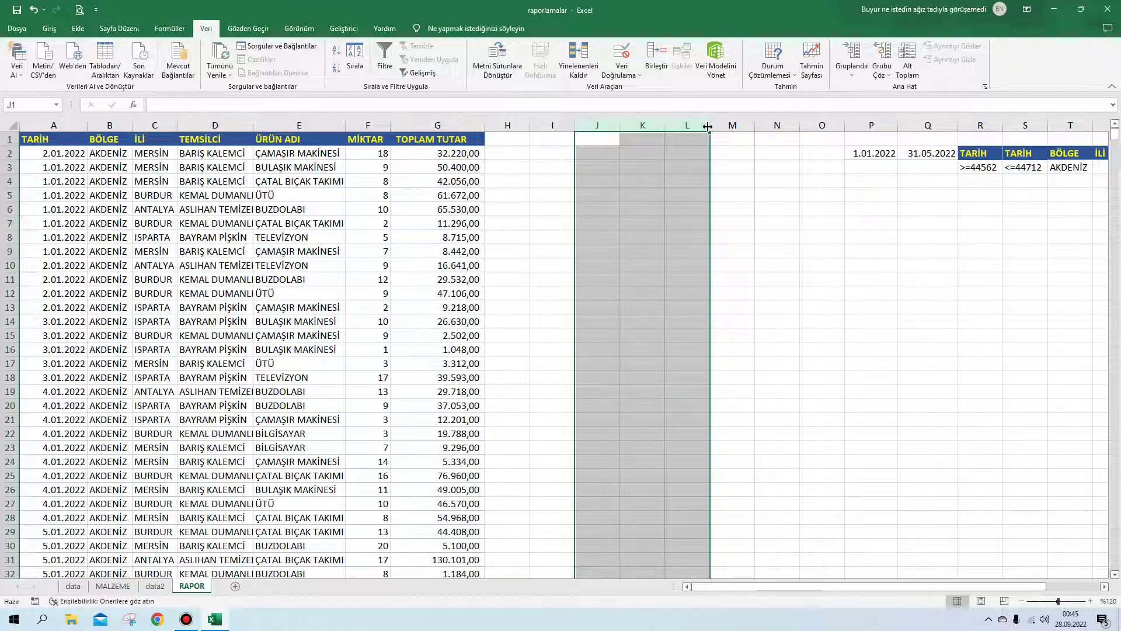
pyautogui.moveTo(711, 125); pyautogui.dragTo(694, 125)
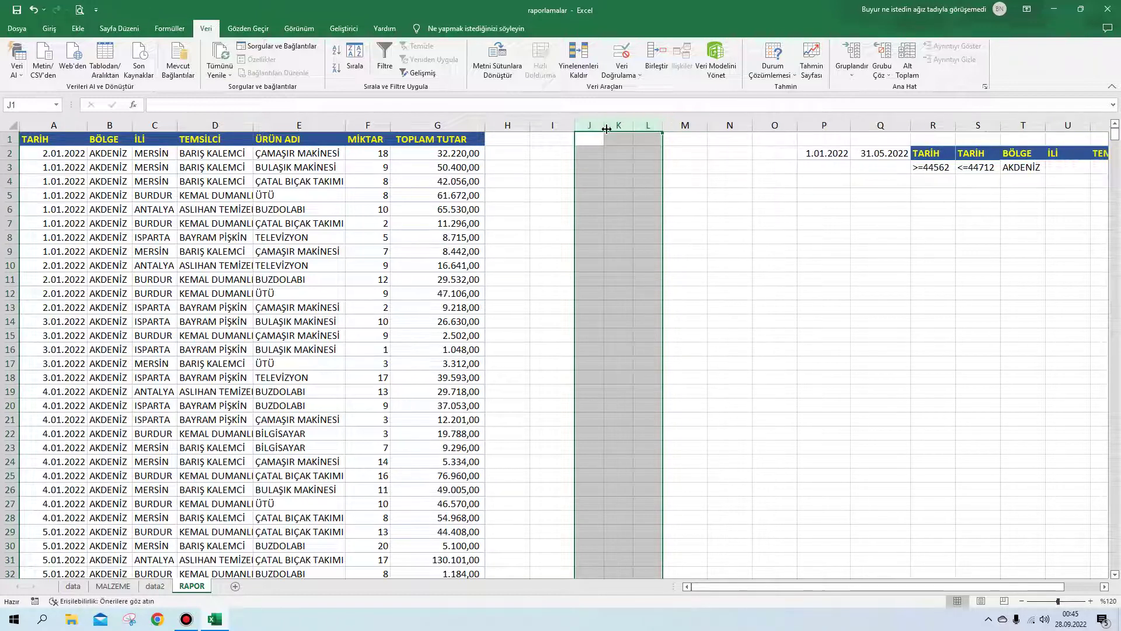
pyautogui.moveTo(607, 129); pyautogui.dragTo(595, 129)
pyautogui.moveTo(681, 129); pyautogui.dragTo(646, 129)
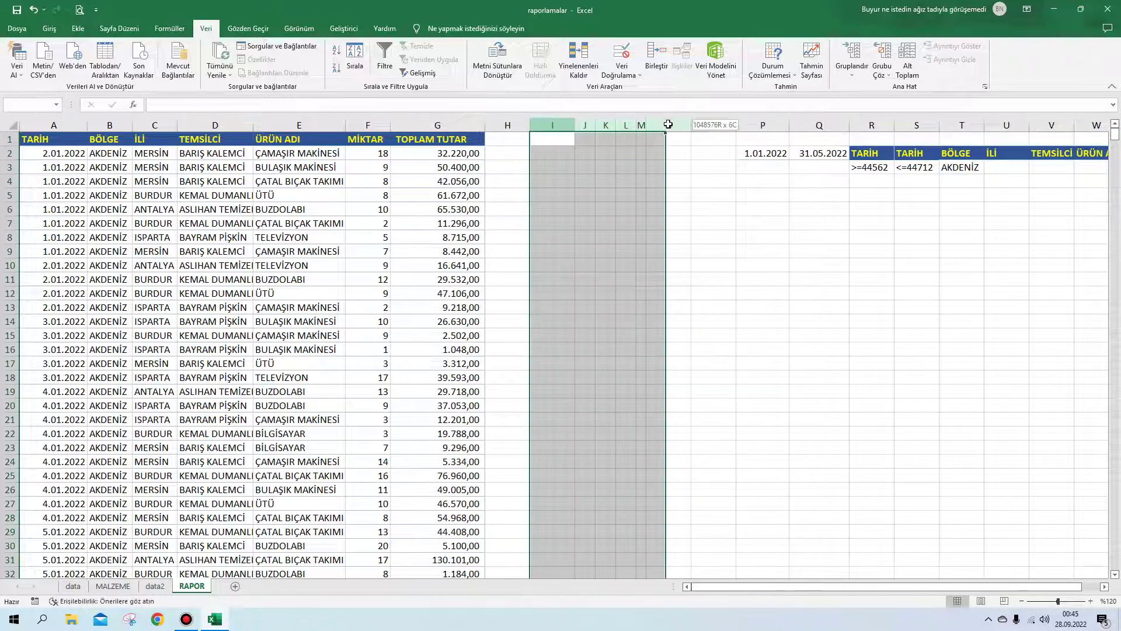
pyautogui.moveTo(549, 124)
pyautogui.mouseDown()
pyautogui.moveTo(669, 125)
pyautogui.moveTo(645, 133)
pyautogui.mouseUp()
pyautogui.click(636, 240)
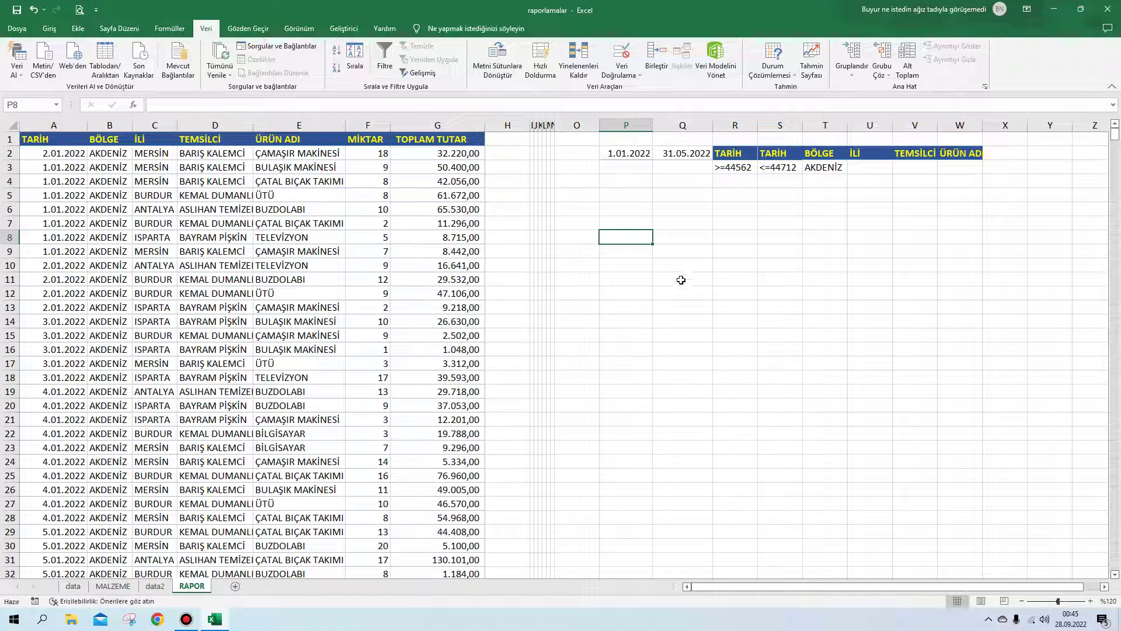
pyautogui.click(873, 172)
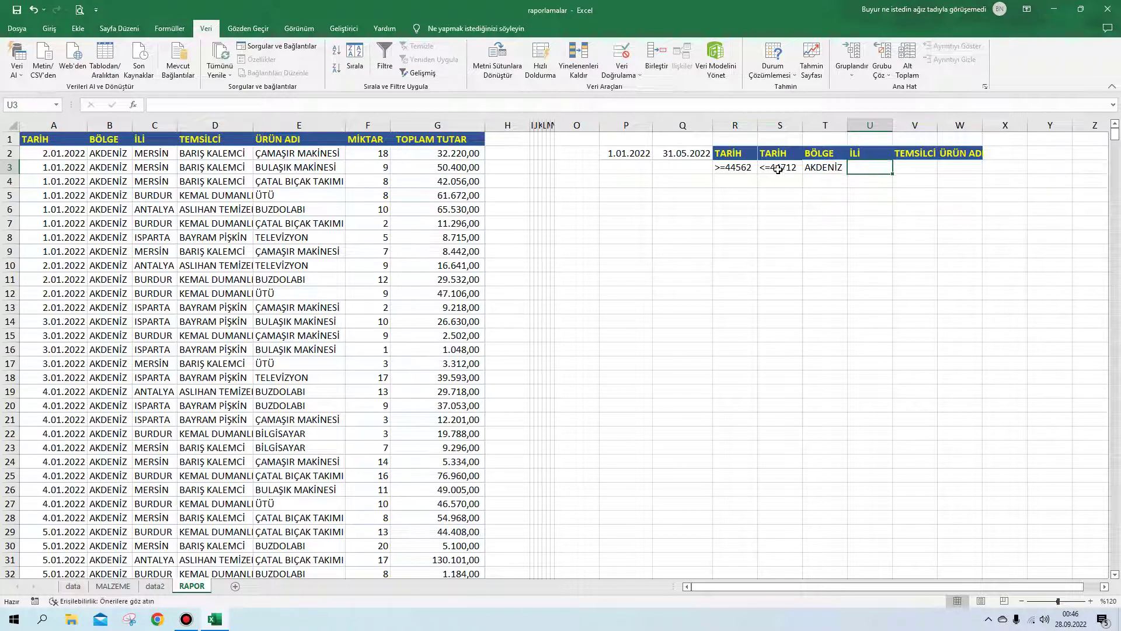
# Make the start-date criterion in R3 reference $P$2 absolutely
pyautogui.moveTo(734, 169); pyautogui.dragTo(769, 169)
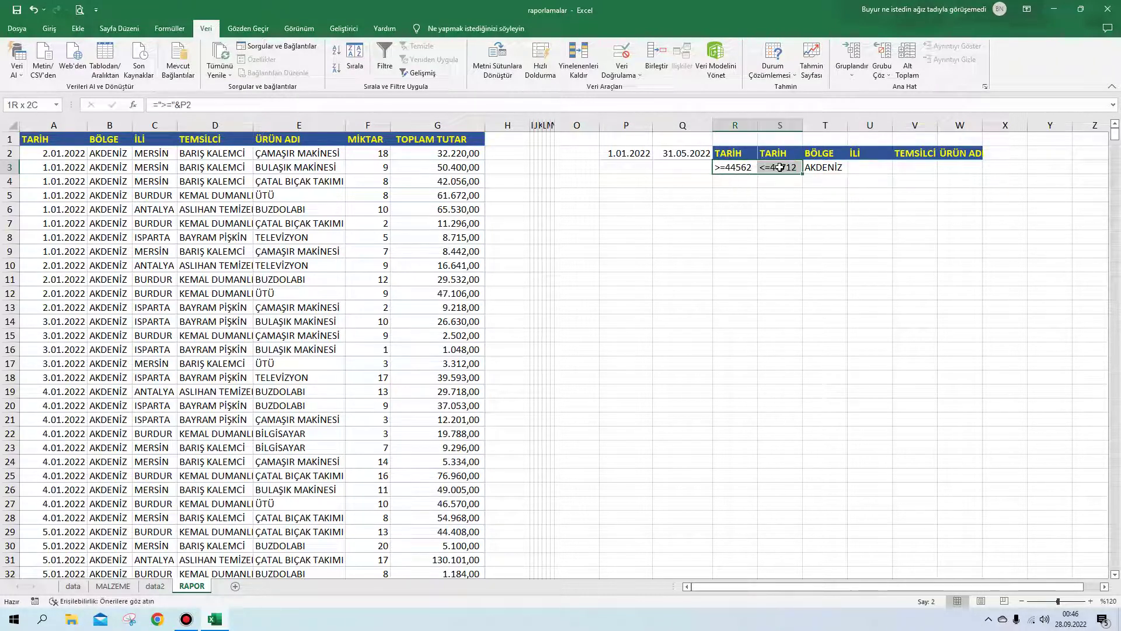
pyautogui.click(735, 168)
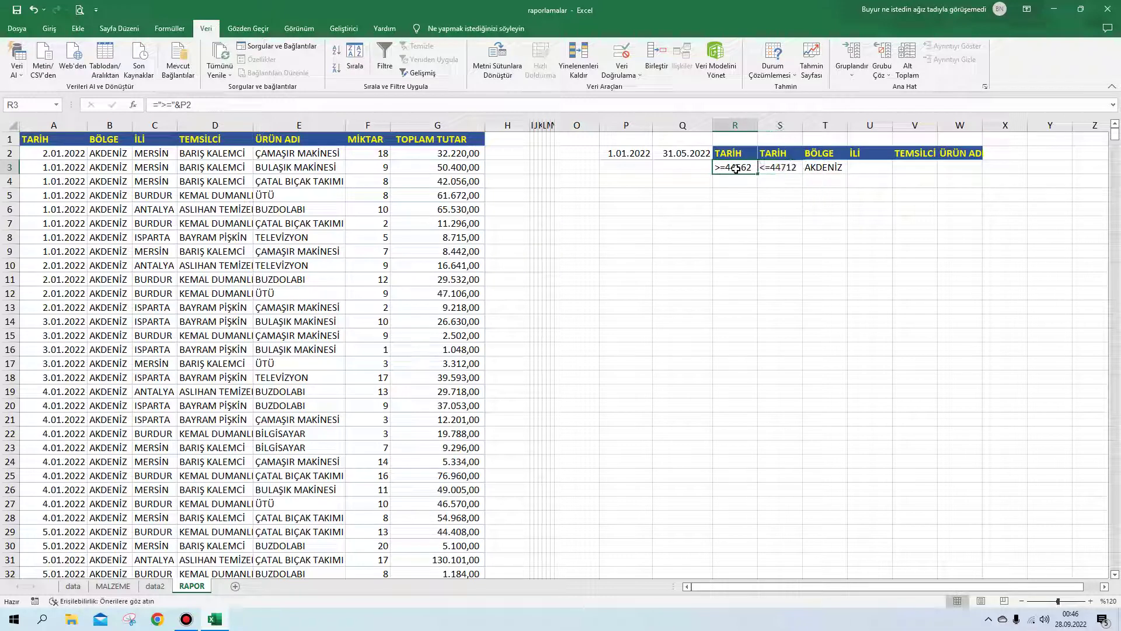
pyautogui.click(187, 105)
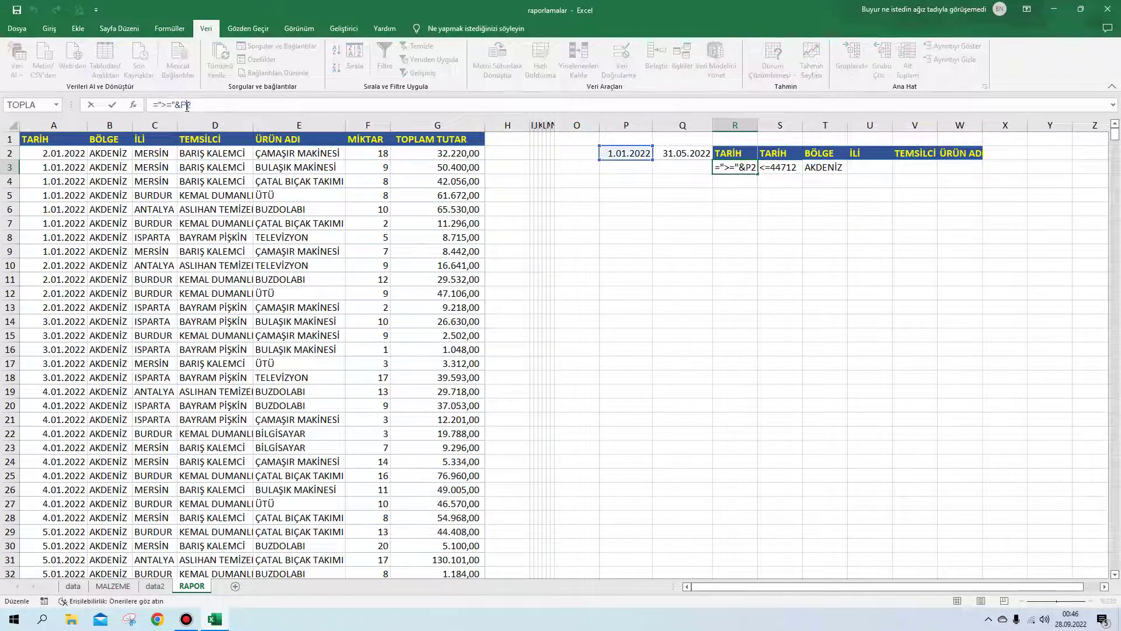
pyautogui.press('F4')
pyautogui.press('Return')
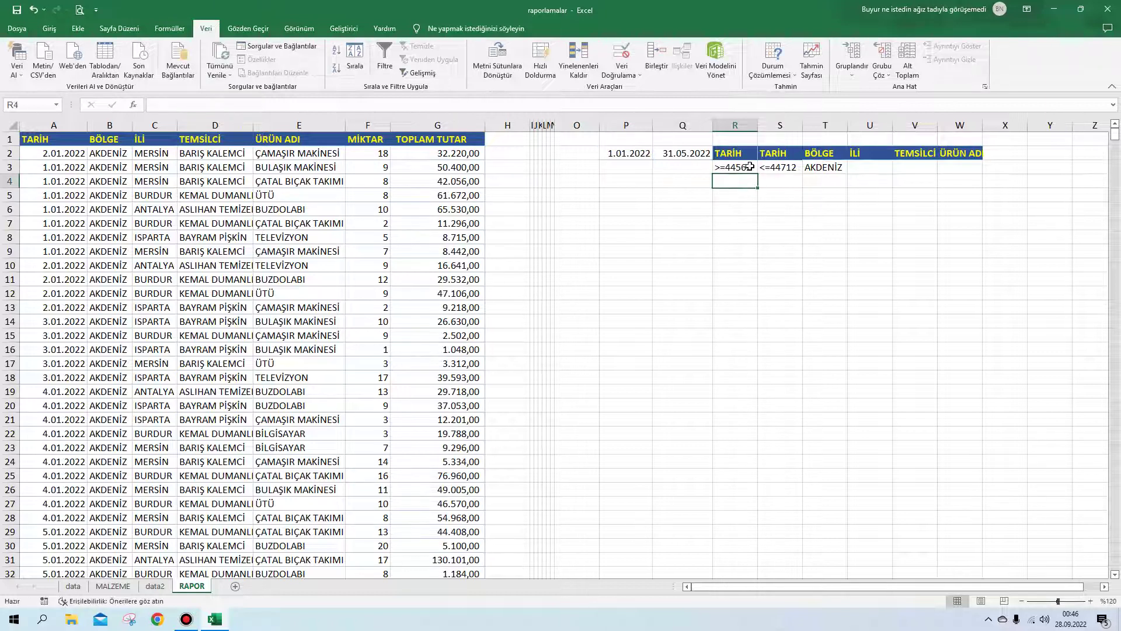
# Make S3 reference $Q$2 absolutely and fill R3:S3 down to row 6
pyautogui.click(778, 168)
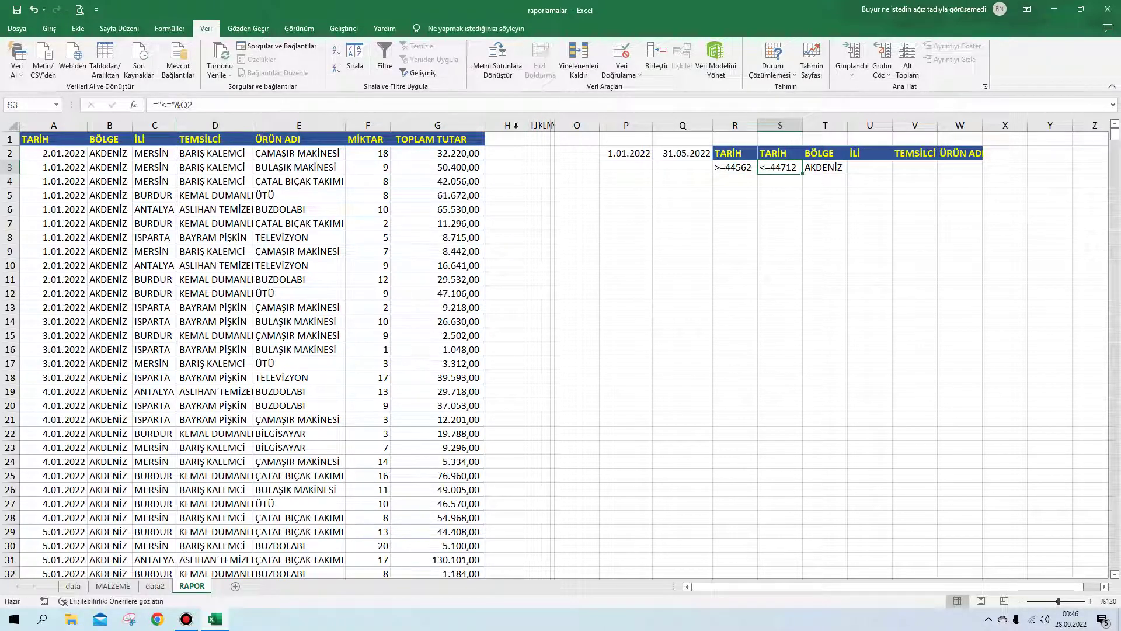
pyautogui.click(189, 112)
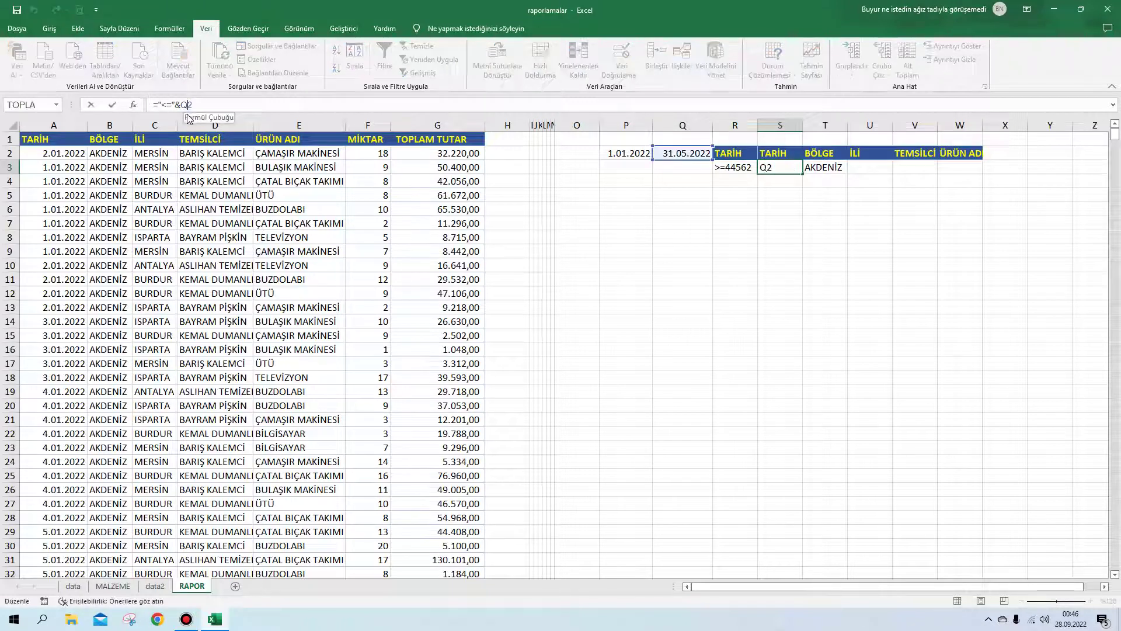
pyautogui.press('F4')
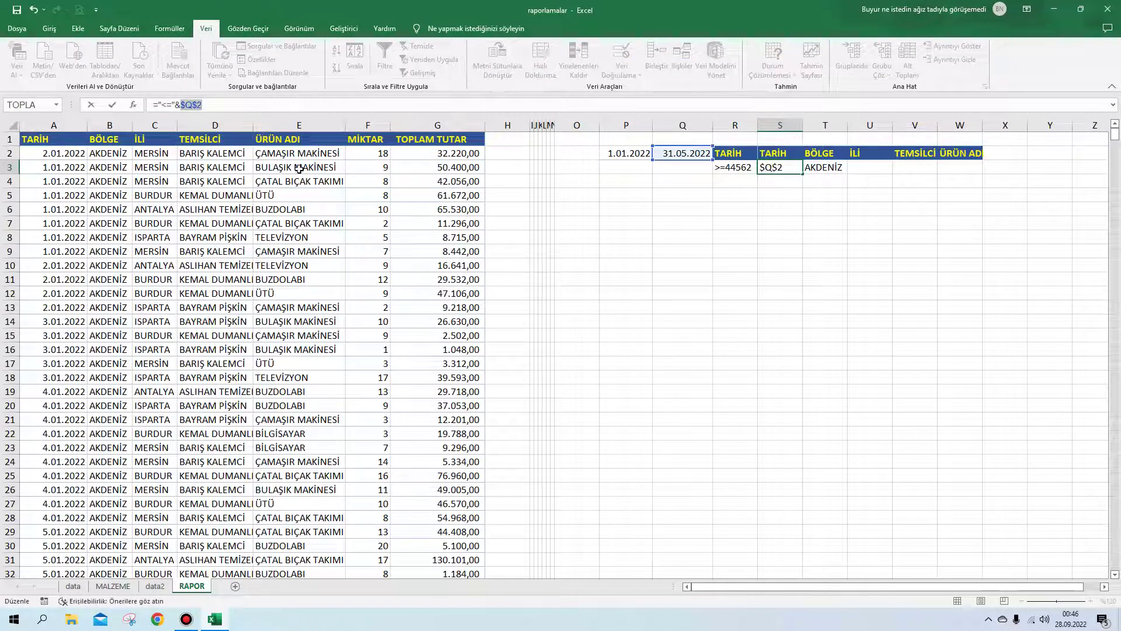
pyautogui.press('Return')
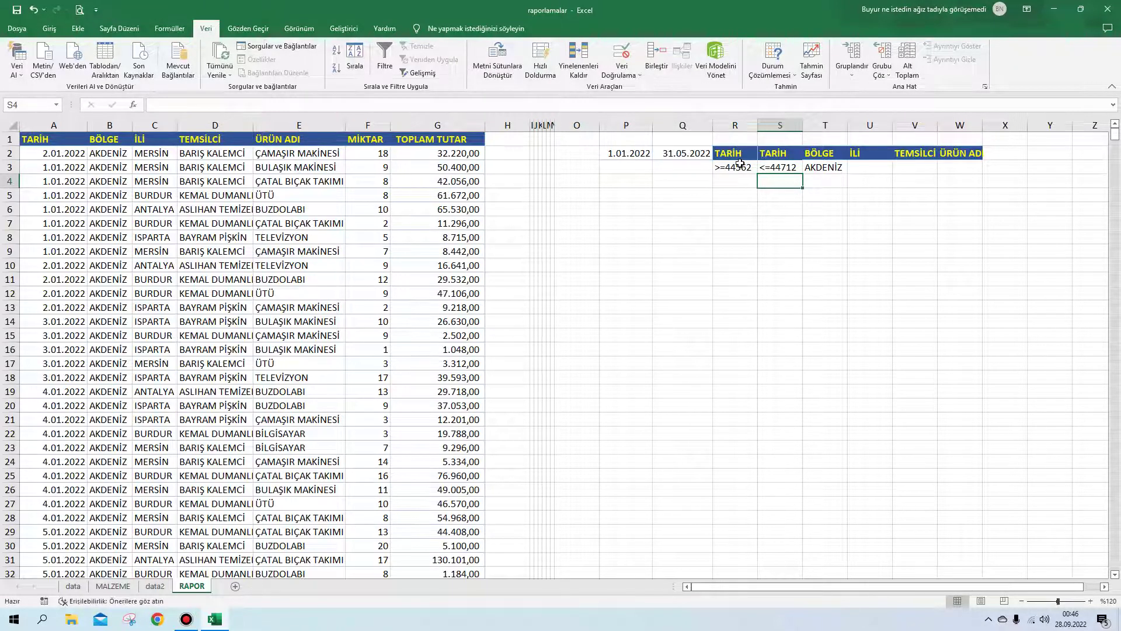
pyautogui.moveTo(742, 164)
pyautogui.mouseDown()
pyautogui.moveTo(804, 176)
pyautogui.moveTo(800, 215)
pyautogui.mouseUp()
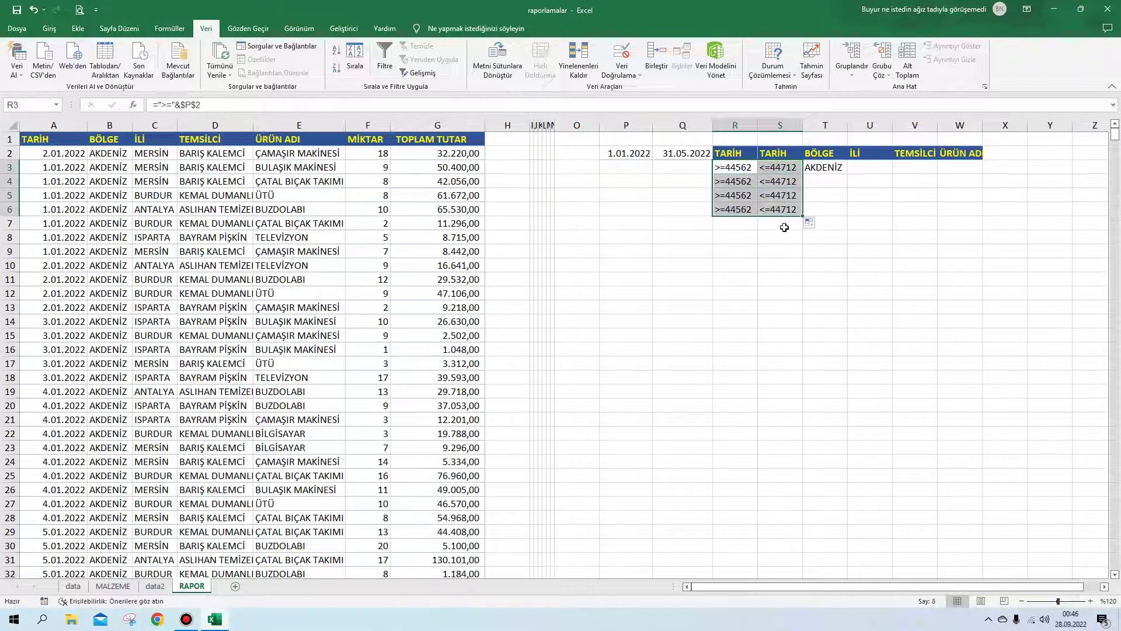
# Copy DOĞUANADOLU, KARADENİZ and MARMARA from data2's BÖLGE column
pyautogui.click(821, 183)
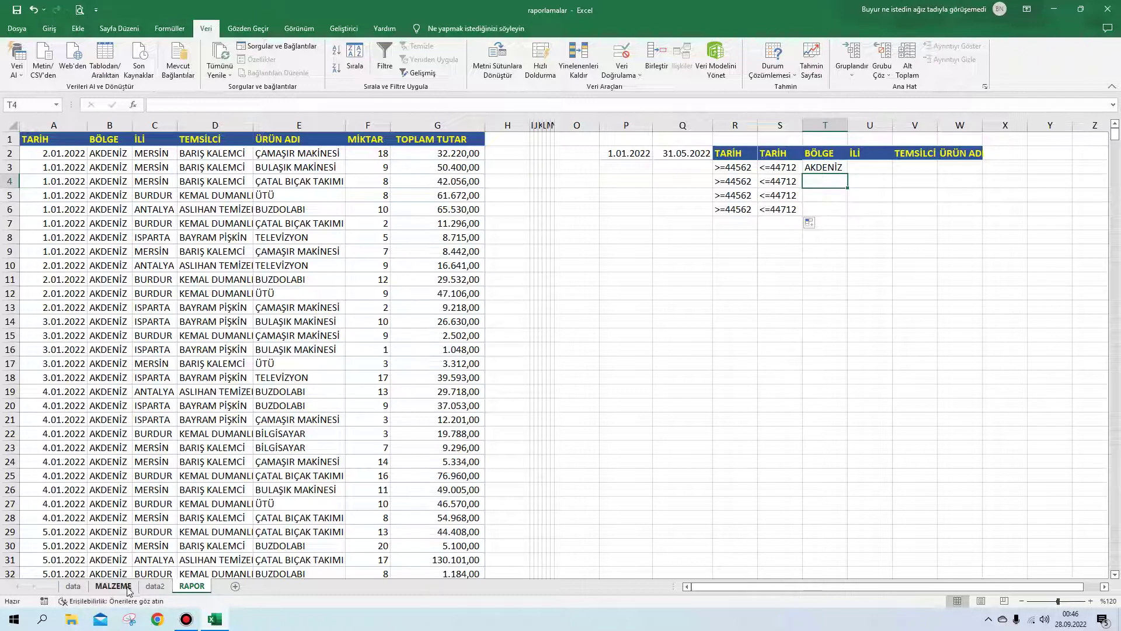
pyautogui.click(158, 590)
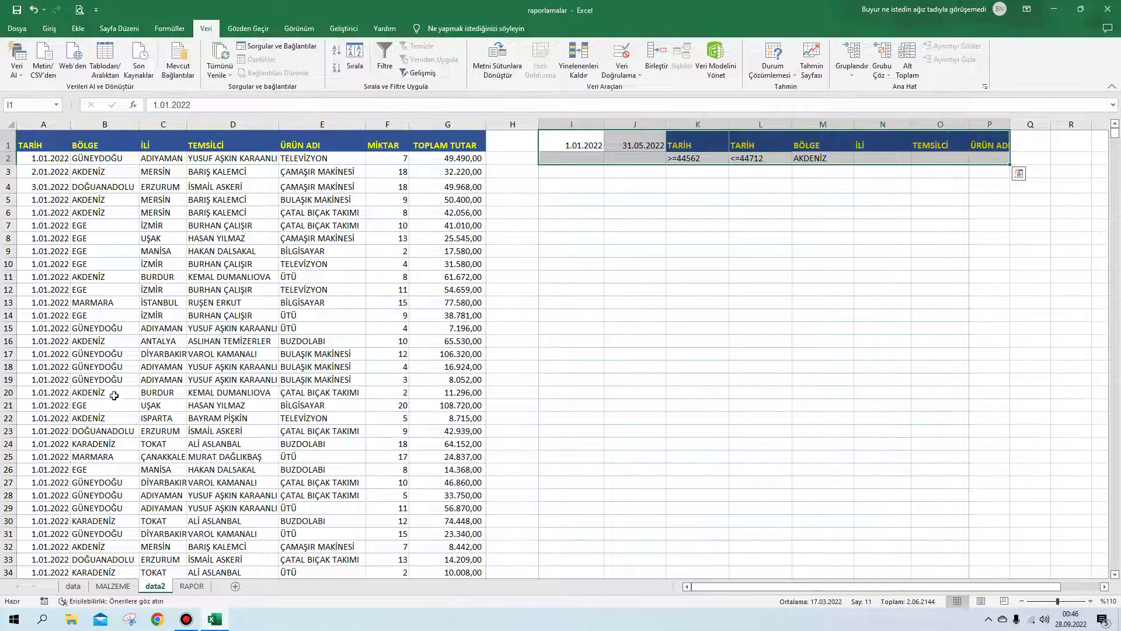
pyautogui.click(88, 407)
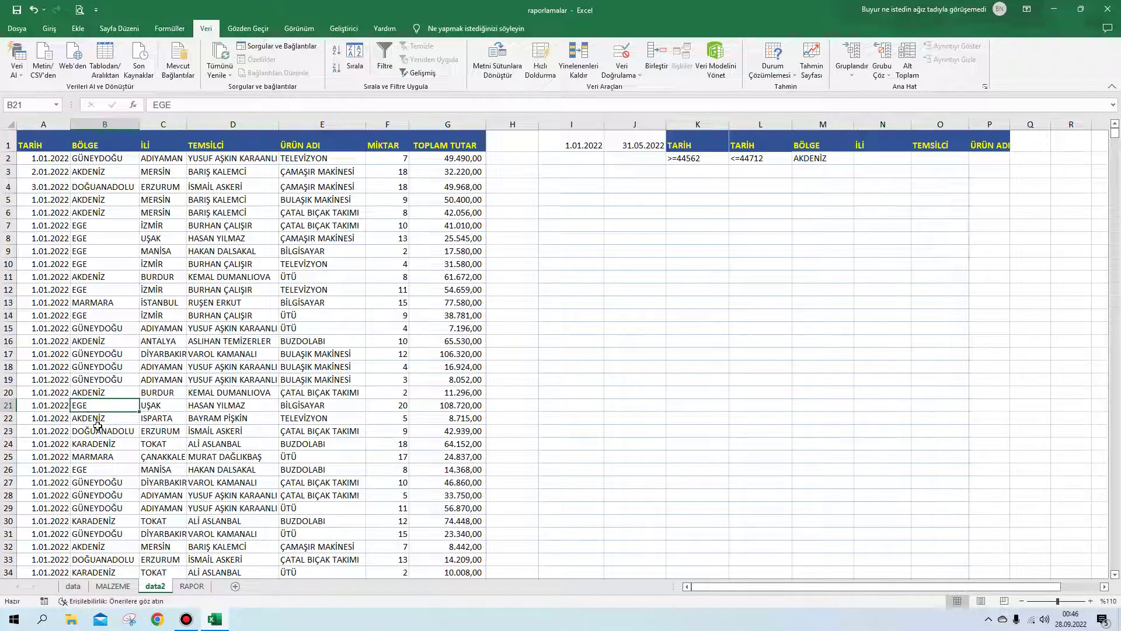
pyautogui.moveTo(99, 432); pyautogui.dragTo(101, 454)
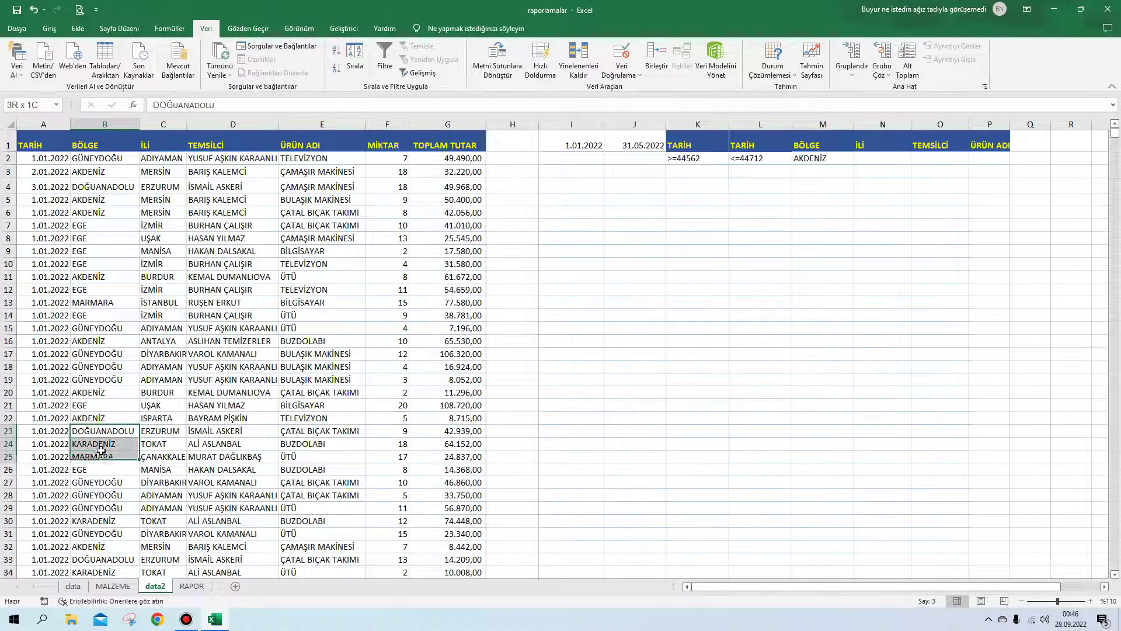
pyautogui.rightClick(101, 452)
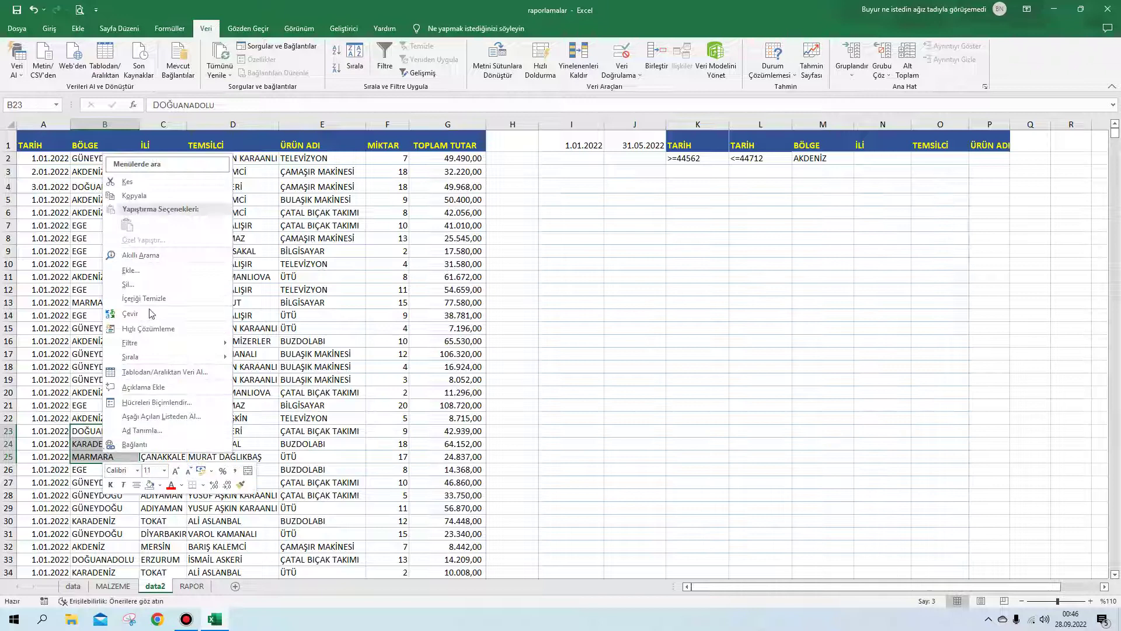
pyautogui.click(147, 200)
# Paste the three region names into RAPOR T4:T6 under AKDENİZ and widen column T to fit
pyautogui.click(192, 586)
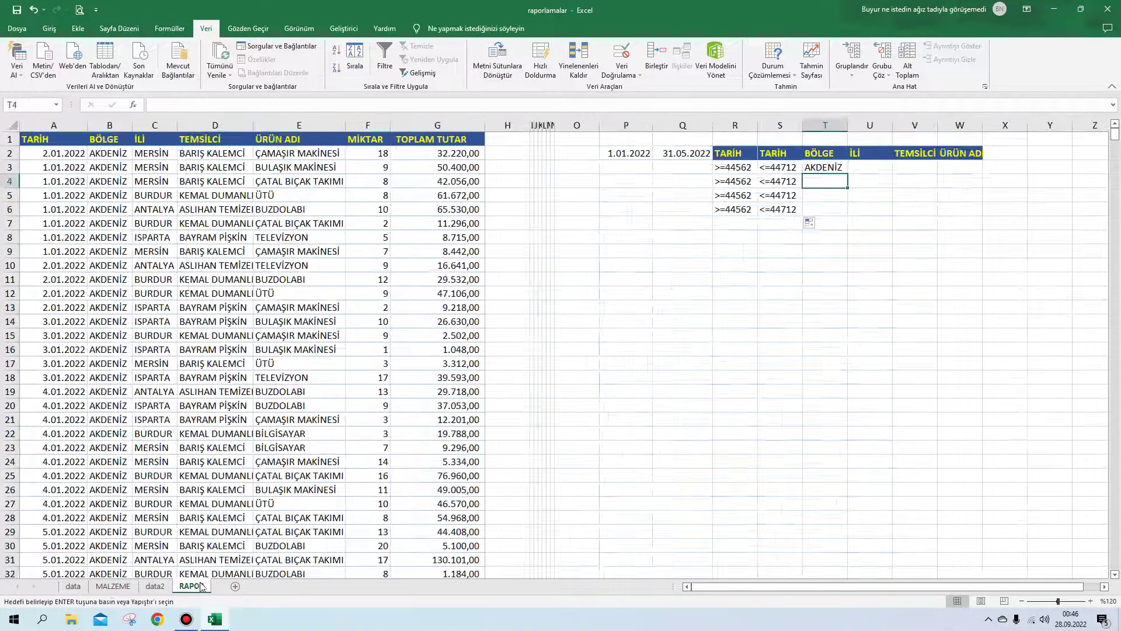
pyautogui.rightClick(825, 181)
pyautogui.click(848, 259)
pyautogui.click(842, 251)
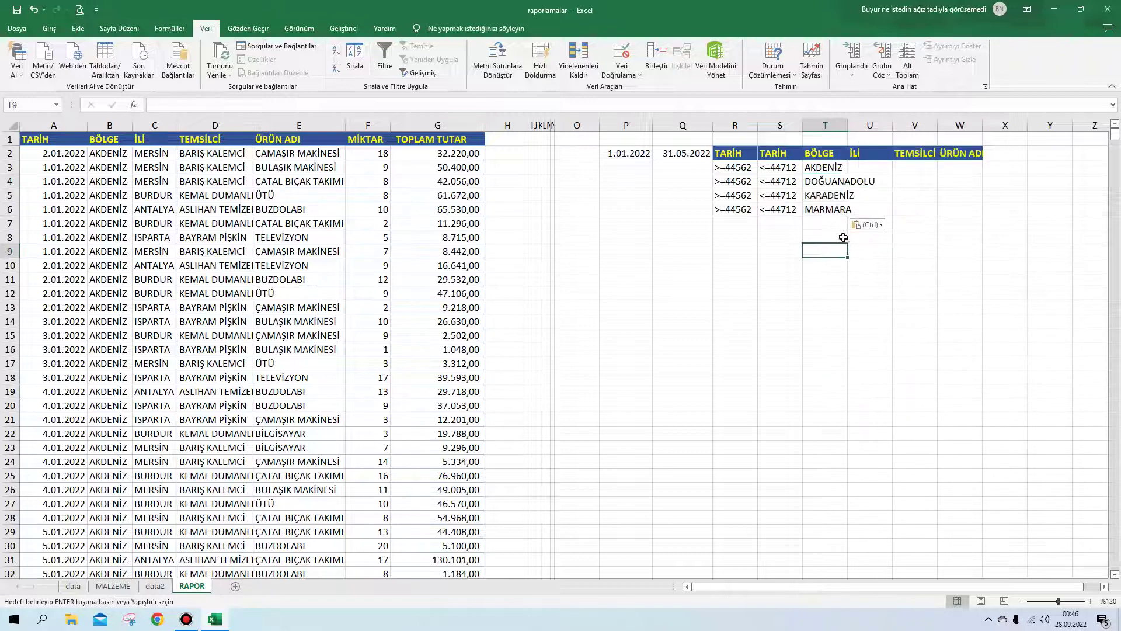
pyautogui.moveTo(846, 128); pyautogui.dragTo(908, 122)
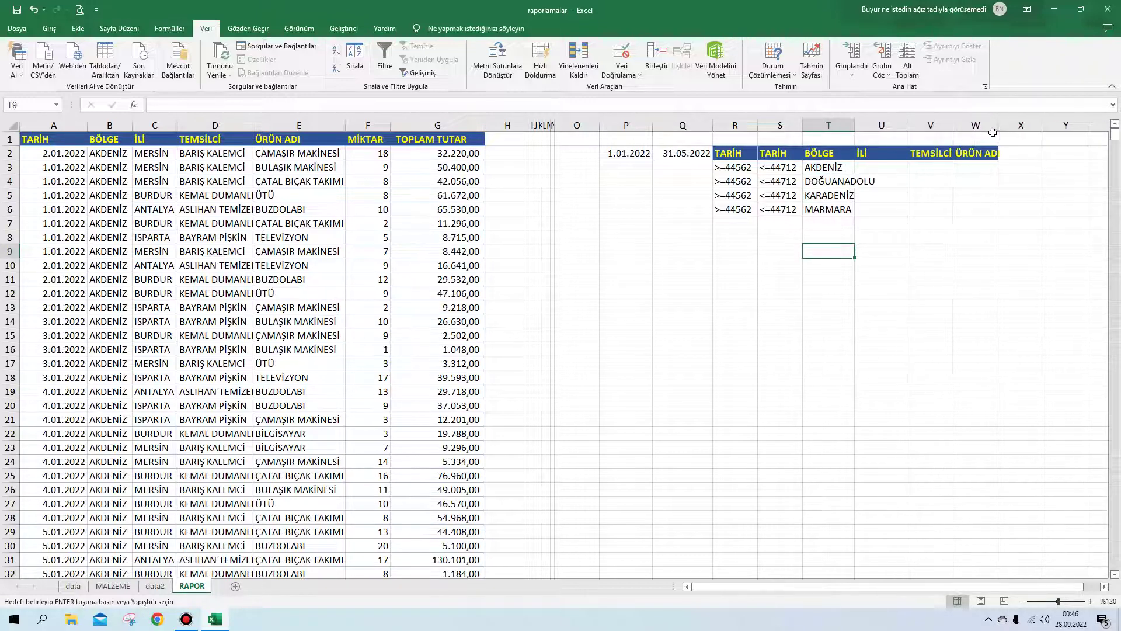
# Widen column W so ÜRÜN ADI fits, then delete the old AKDENİZ results in columns A–G
pyautogui.moveTo(999, 126); pyautogui.dragTo(1016, 125)
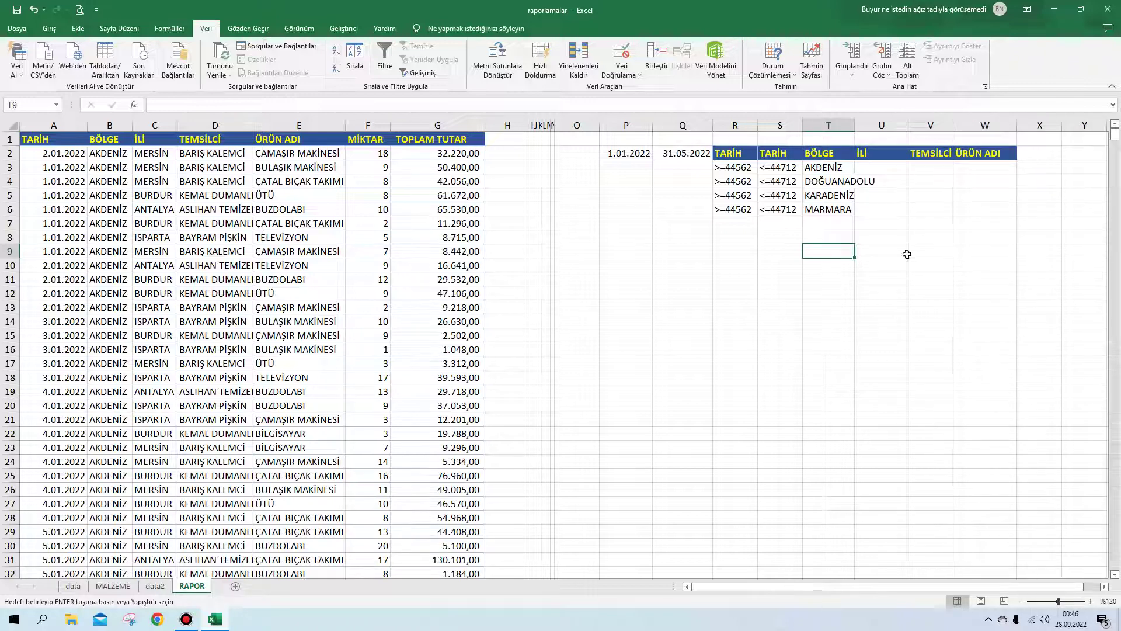
pyautogui.moveTo(824, 323); pyautogui.dragTo(824, 334)
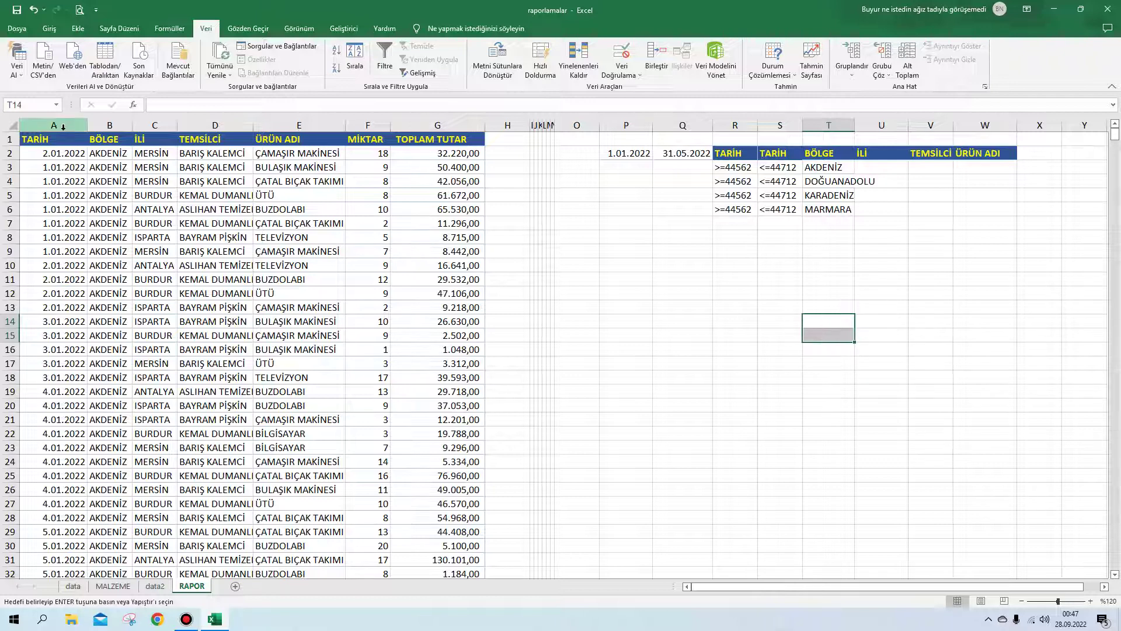
pyautogui.moveTo(62, 126); pyautogui.dragTo(436, 126)
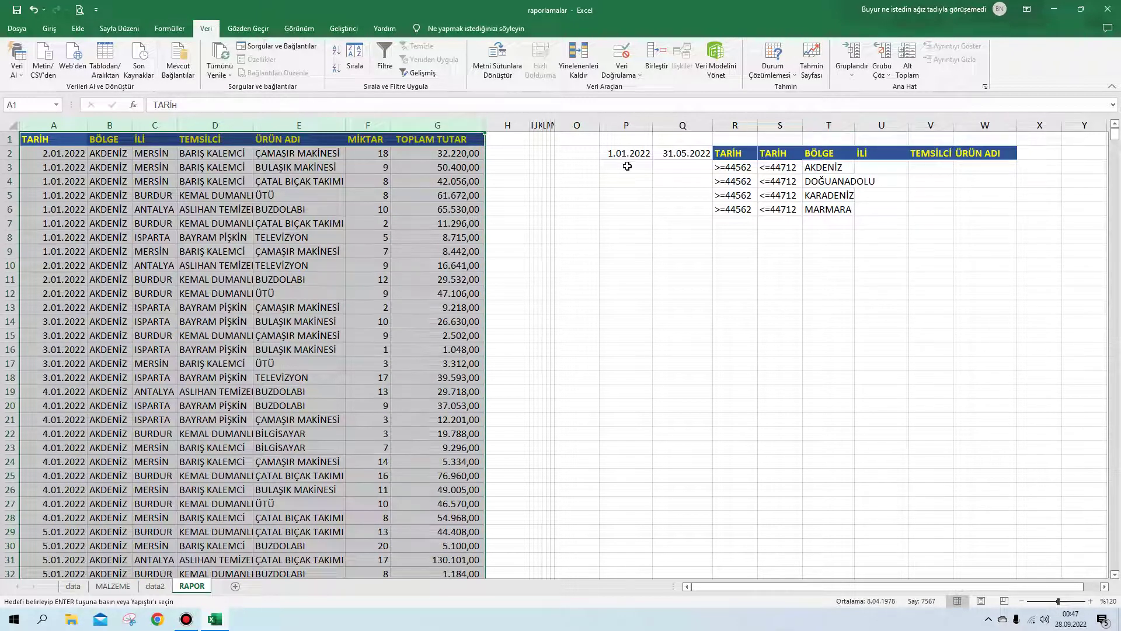
pyautogui.press('Delete')
pyautogui.click(309, 239)
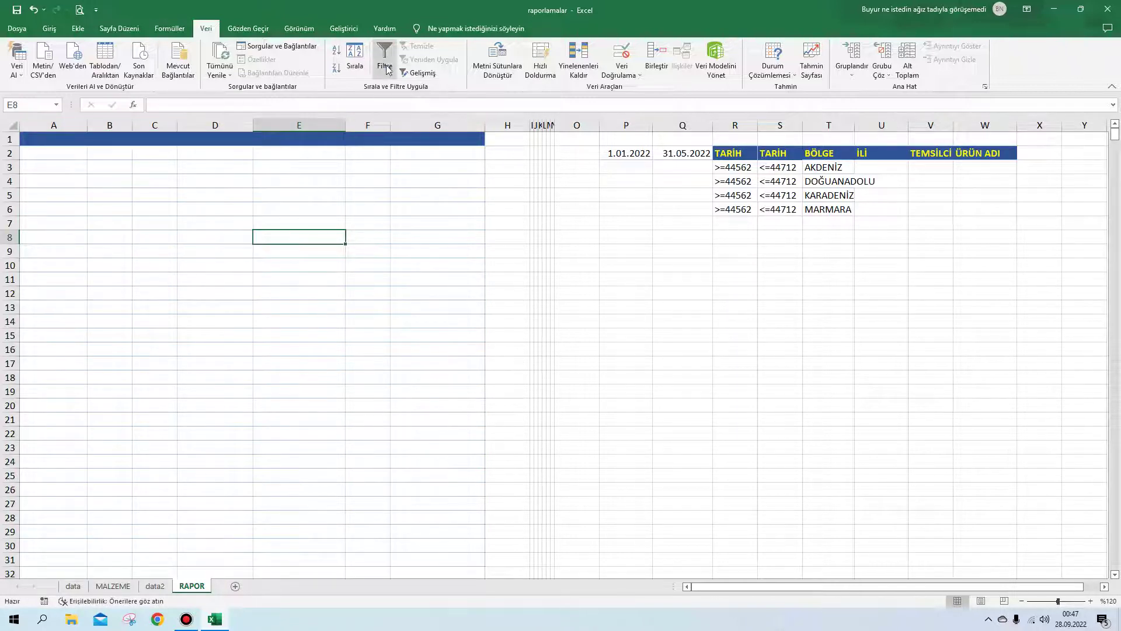
# Run Advanced Filter on data2!A:G with criteria RAPOR!R2:T6, copying matches to A1:G1
pyautogui.click(419, 78)
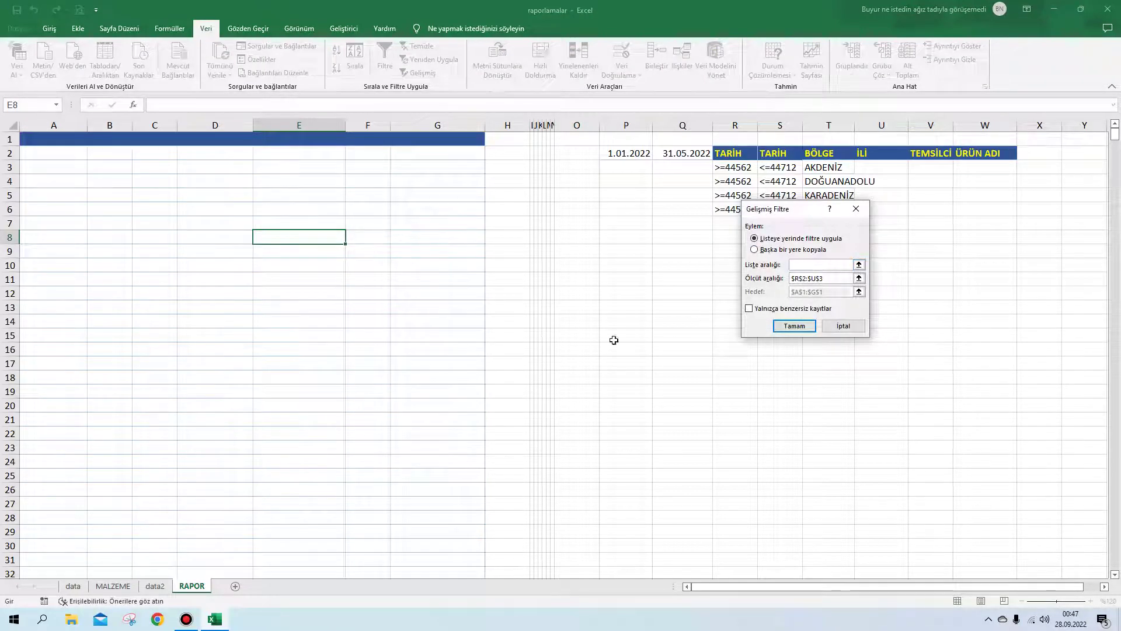
pyautogui.click(156, 586)
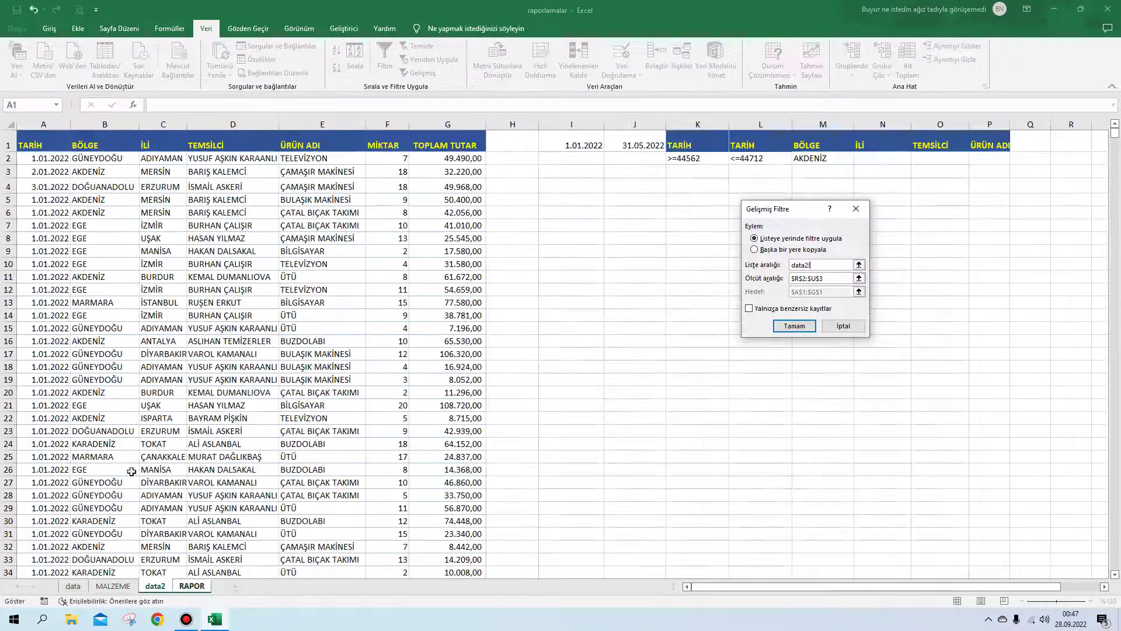
pyautogui.moveTo(43, 125); pyautogui.dragTo(448, 137)
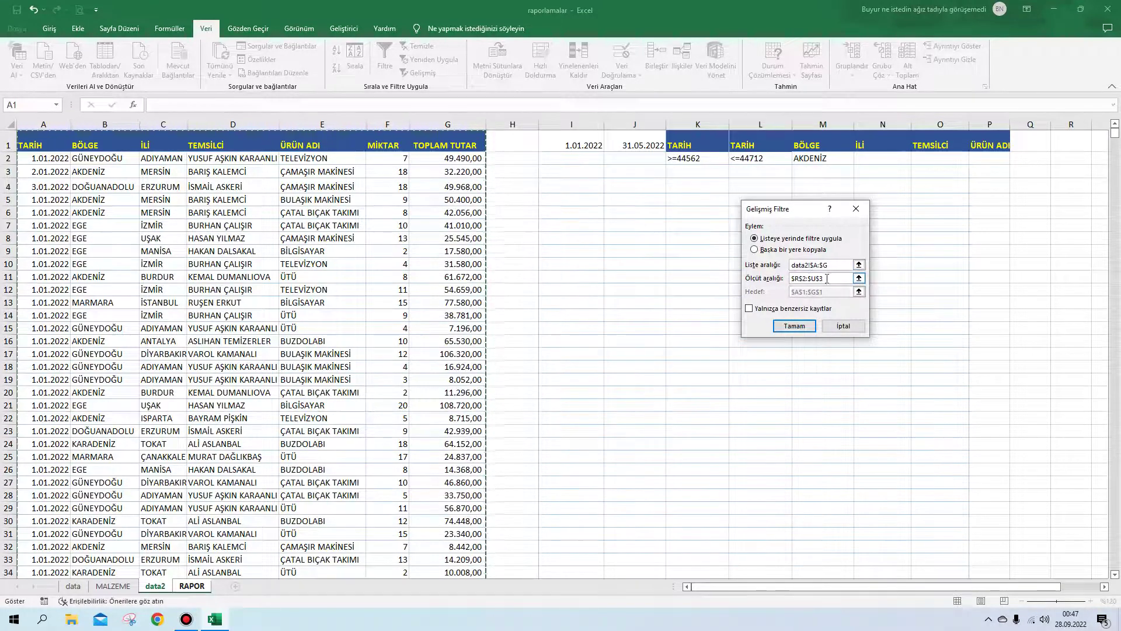
pyautogui.click(821, 279)
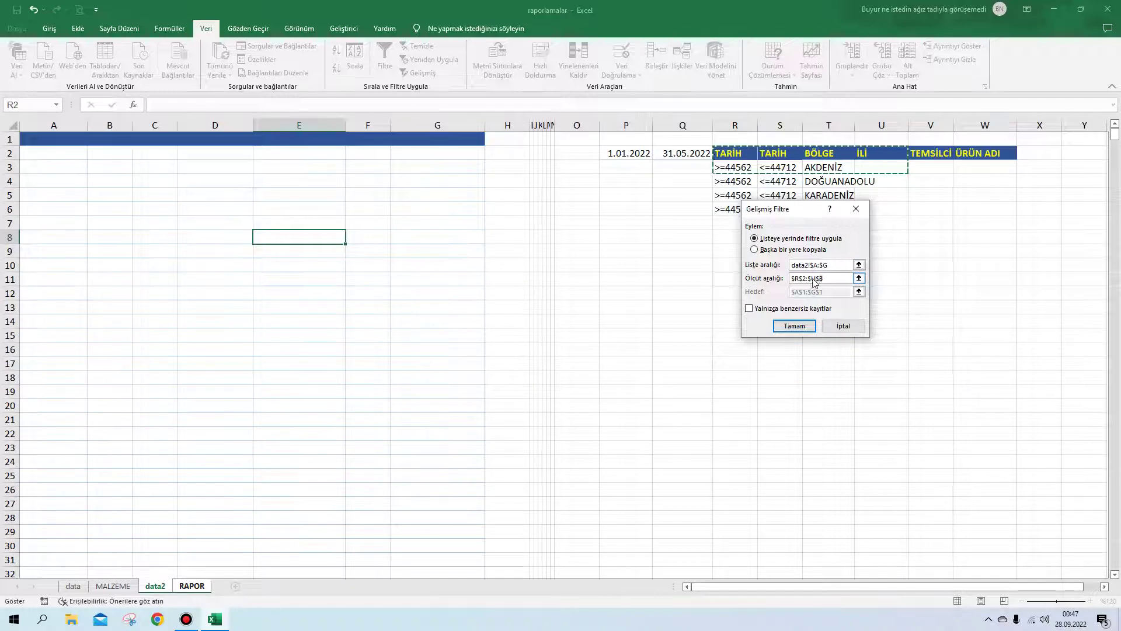
pyautogui.moveTo(820, 279); pyautogui.dragTo(790, 281)
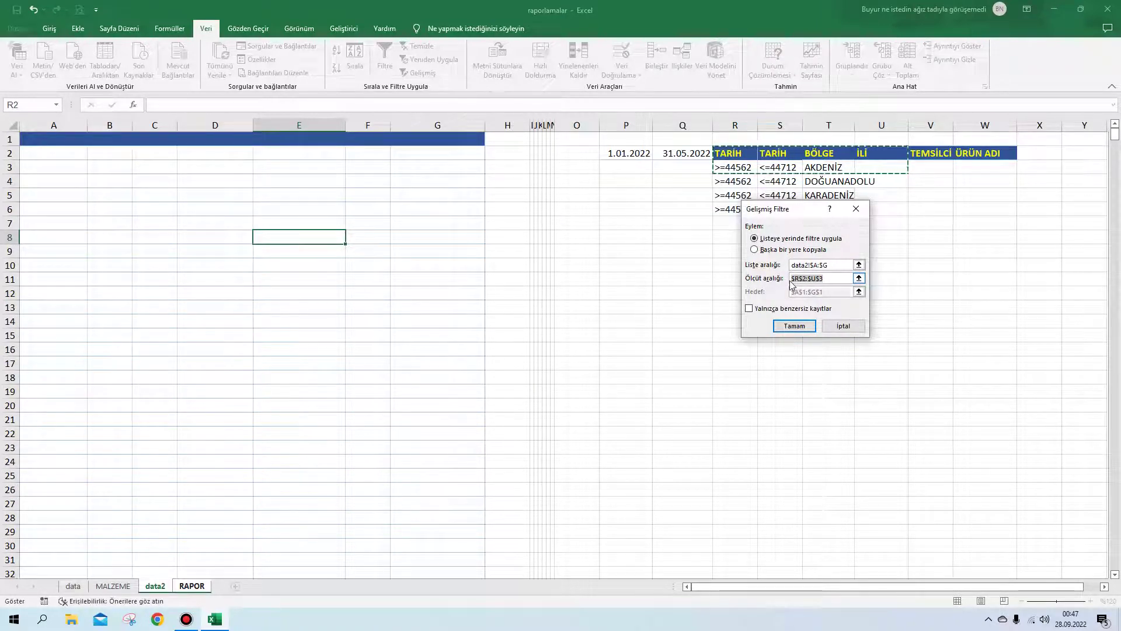
pyautogui.moveTo(816, 216); pyautogui.dragTo(818, 275)
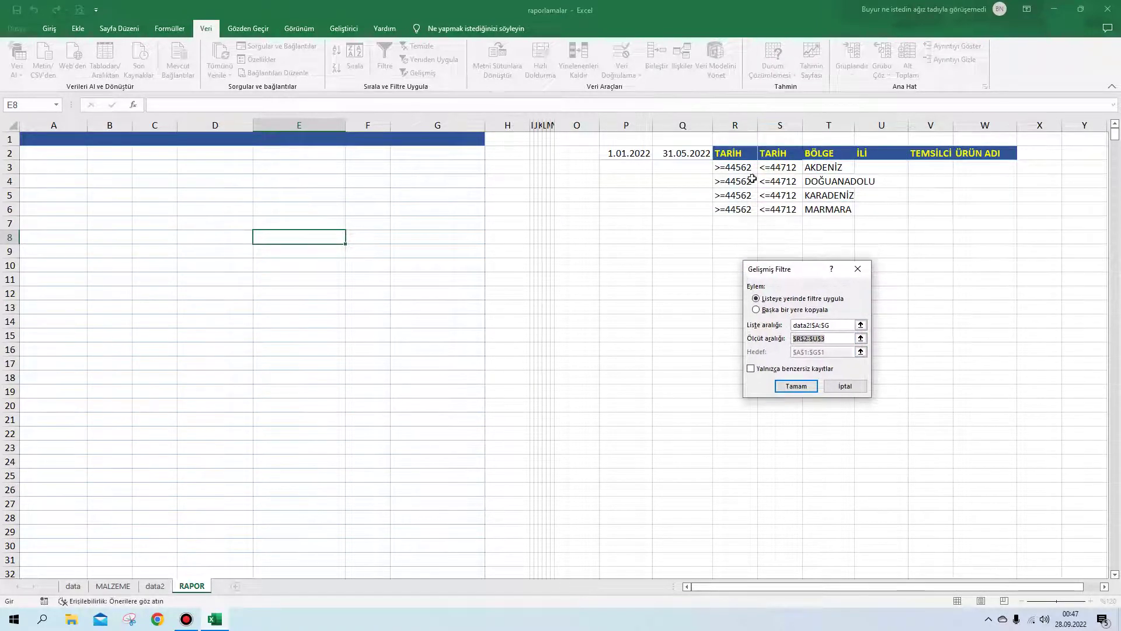
pyautogui.moveTo(739, 155)
pyautogui.mouseDown()
pyautogui.moveTo(843, 182)
pyautogui.moveTo(845, 209)
pyautogui.mouseUp()
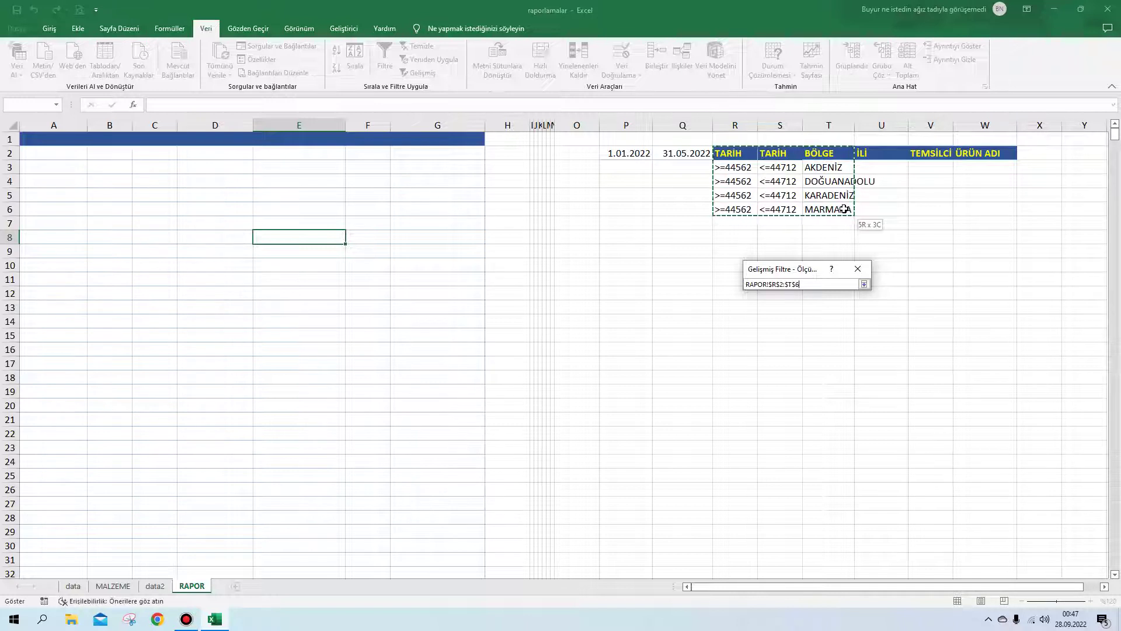
pyautogui.moveTo(844, 209); pyautogui.dragTo(844, 209)
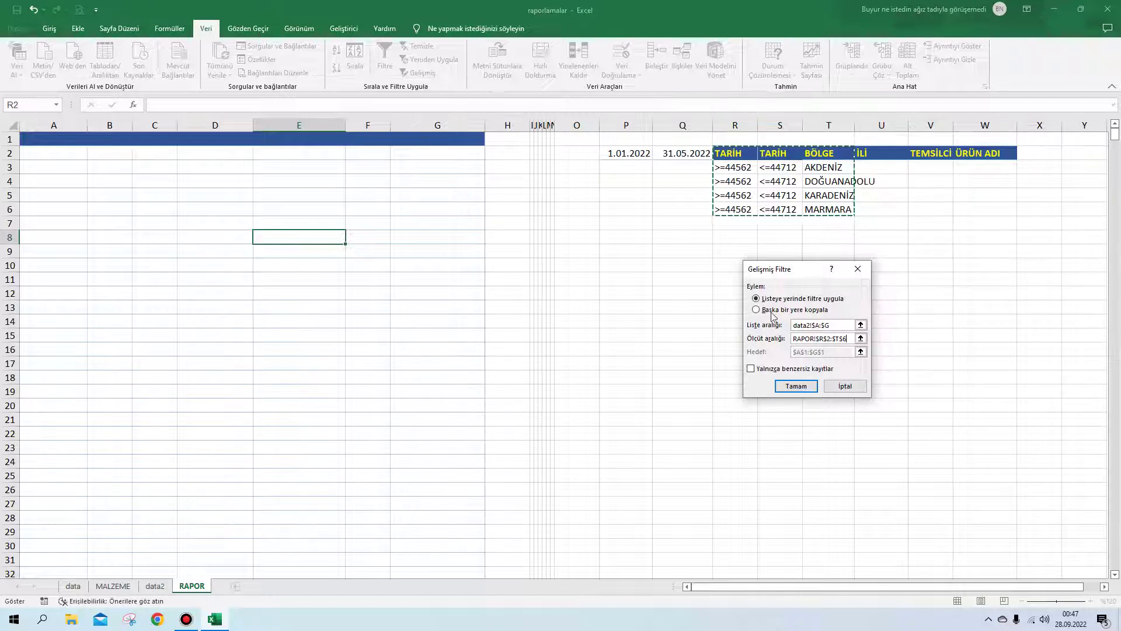
pyautogui.click(771, 310)
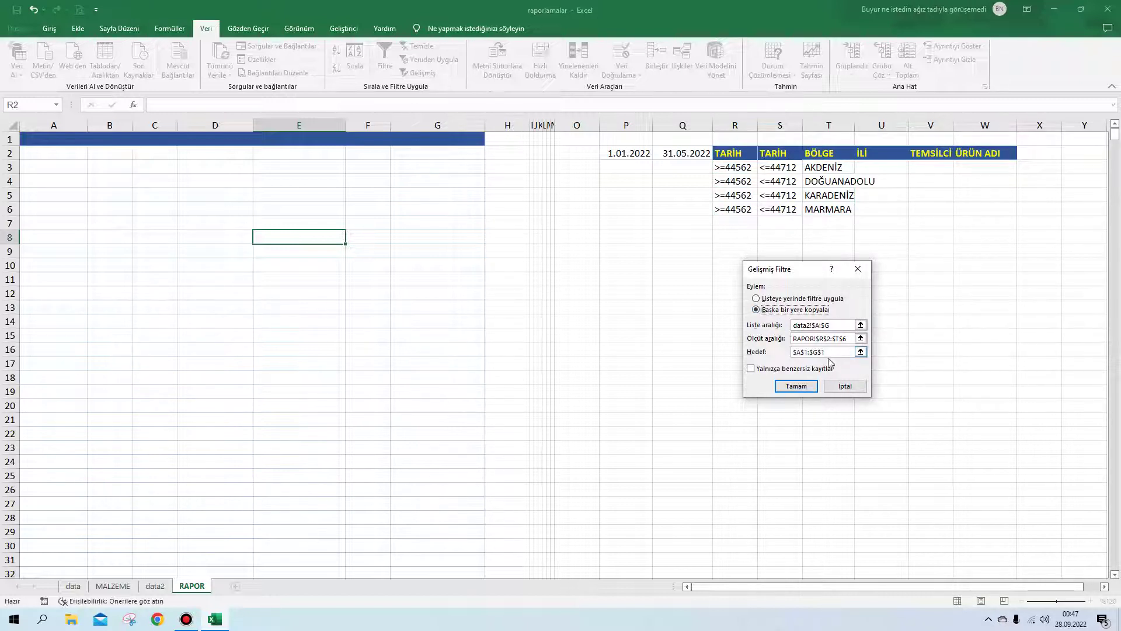
pyautogui.click(794, 387)
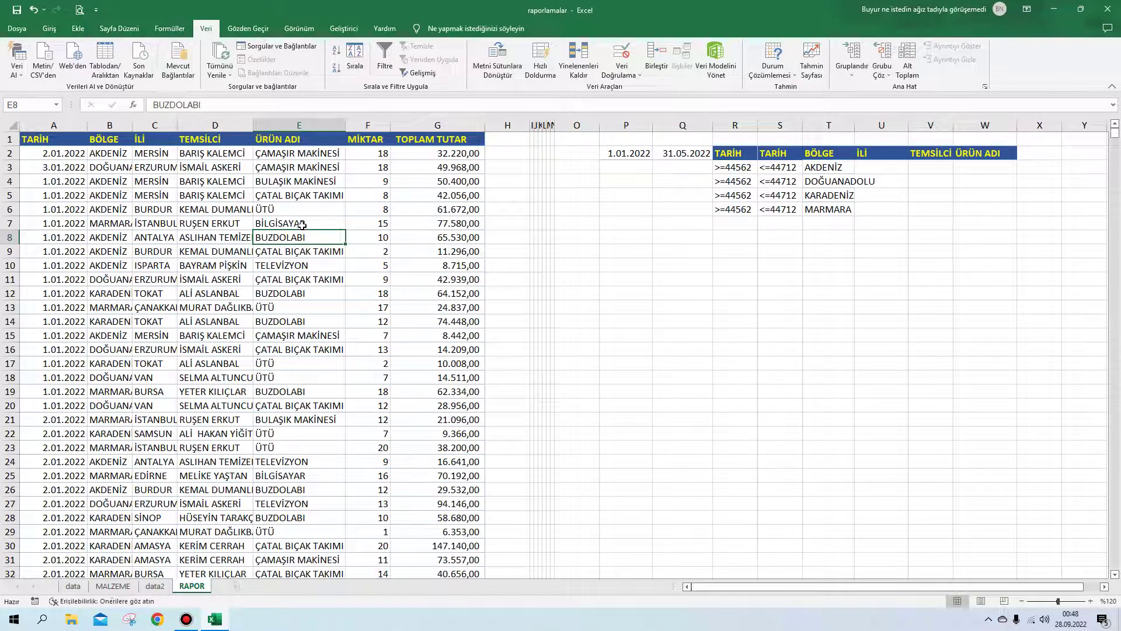
# Widen column B for DOĞUANADOLU, scroll through the four-region results, then jump back to the top
pyautogui.moveTo(128, 126); pyautogui.dragTo(159, 126)
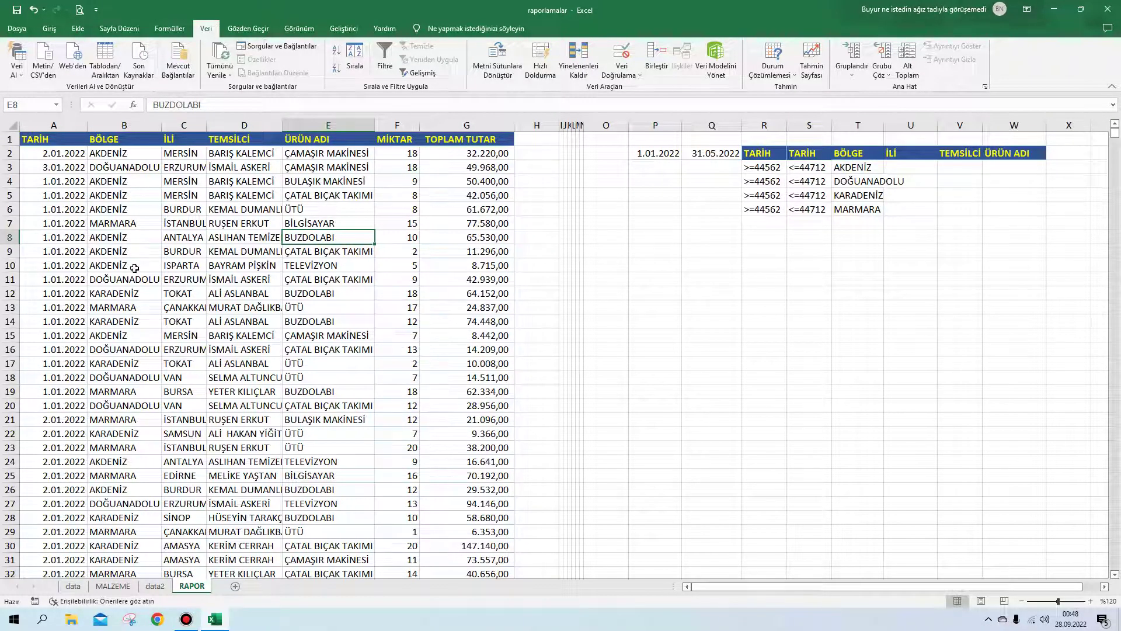
pyautogui.scroll(-2, 141, 333)
pyautogui.scroll(-3, 142, 336)
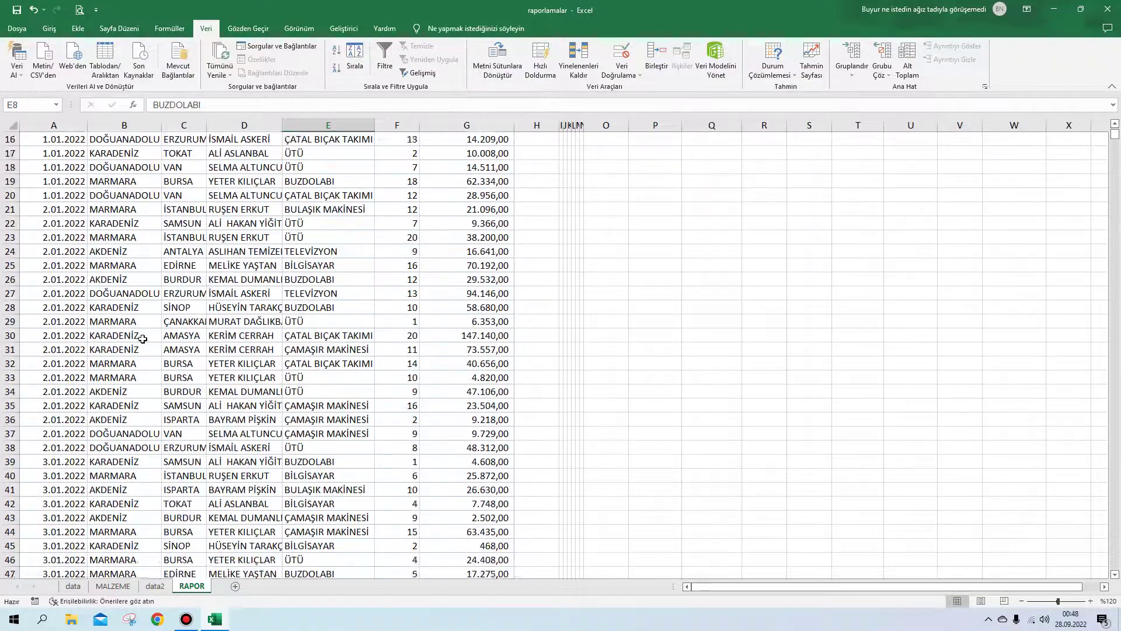
pyautogui.scroll(-2, 143, 339)
pyautogui.scroll(-8, 142, 340)
pyautogui.scroll(-4, 143, 339)
pyautogui.scroll(-5, 144, 339)
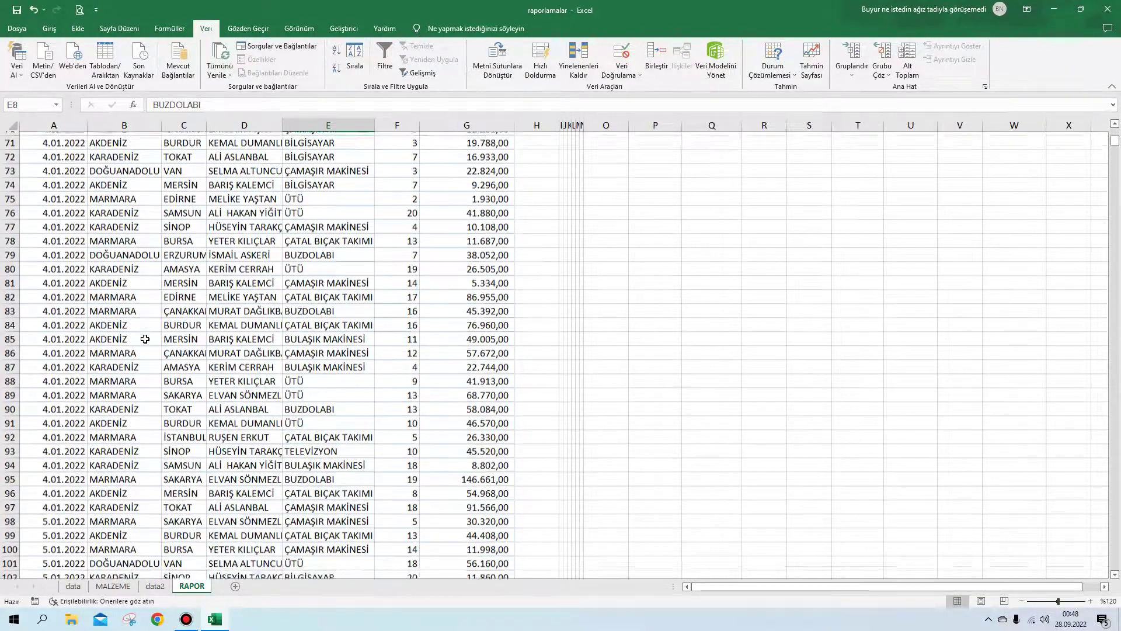
pyautogui.scroll(-8, 144, 339)
pyautogui.scroll(-6, 144, 339)
pyautogui.scroll(-6, 146, 339)
pyautogui.scroll(-6, 147, 339)
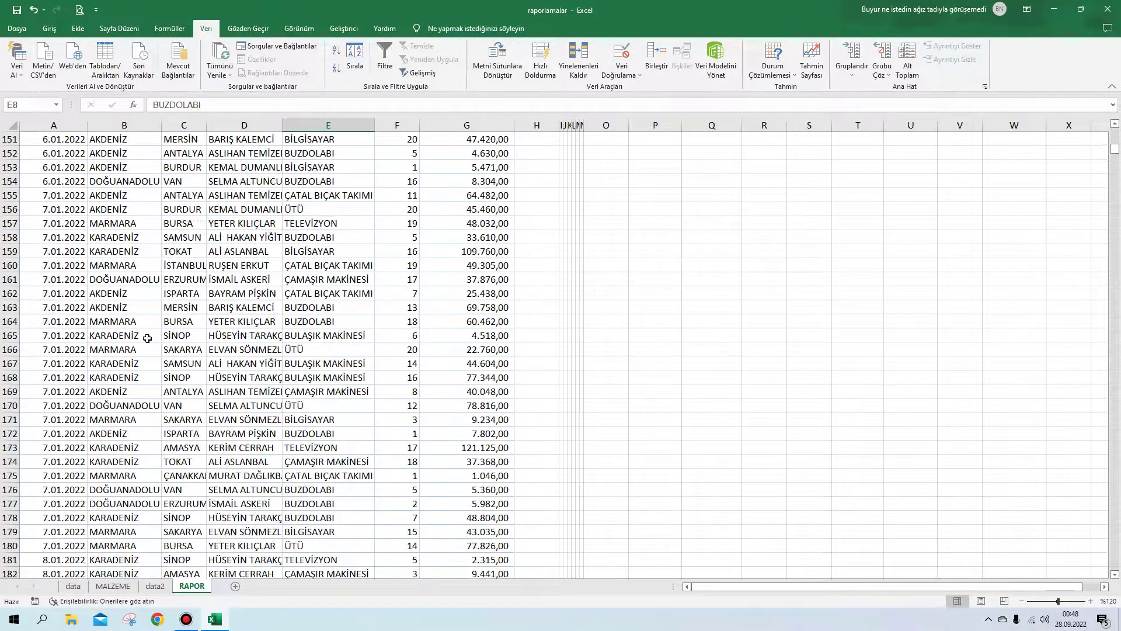
pyautogui.scroll(-3, 148, 338)
pyautogui.scroll(-5, 148, 338)
pyautogui.scroll(-3, 148, 338)
pyautogui.scroll(-1, 148, 338)
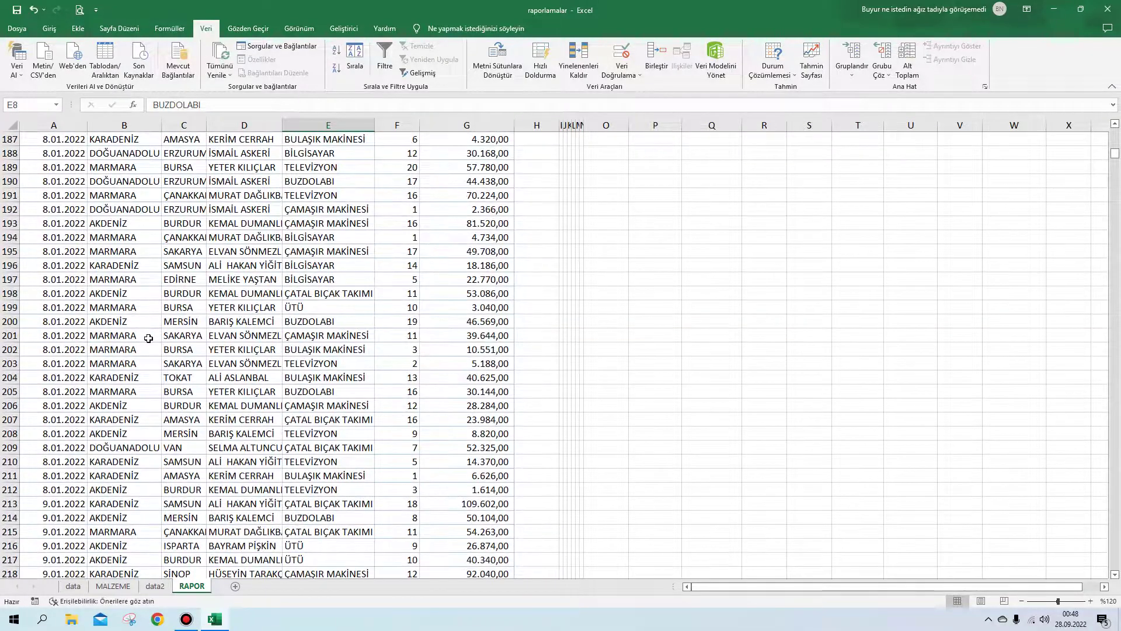
pyautogui.scroll(7, 148, 338)
pyautogui.scroll(3, 148, 337)
pyautogui.scroll(2, 143, 222)
pyautogui.click(136, 205)
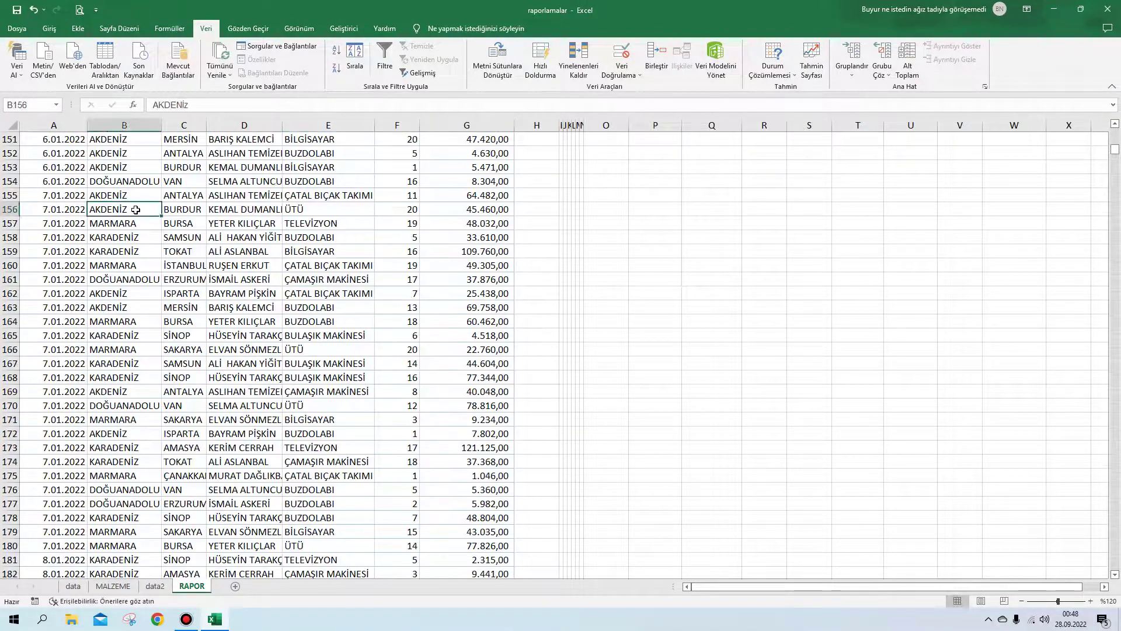
pyautogui.hotkey('ctrl', 'Up')
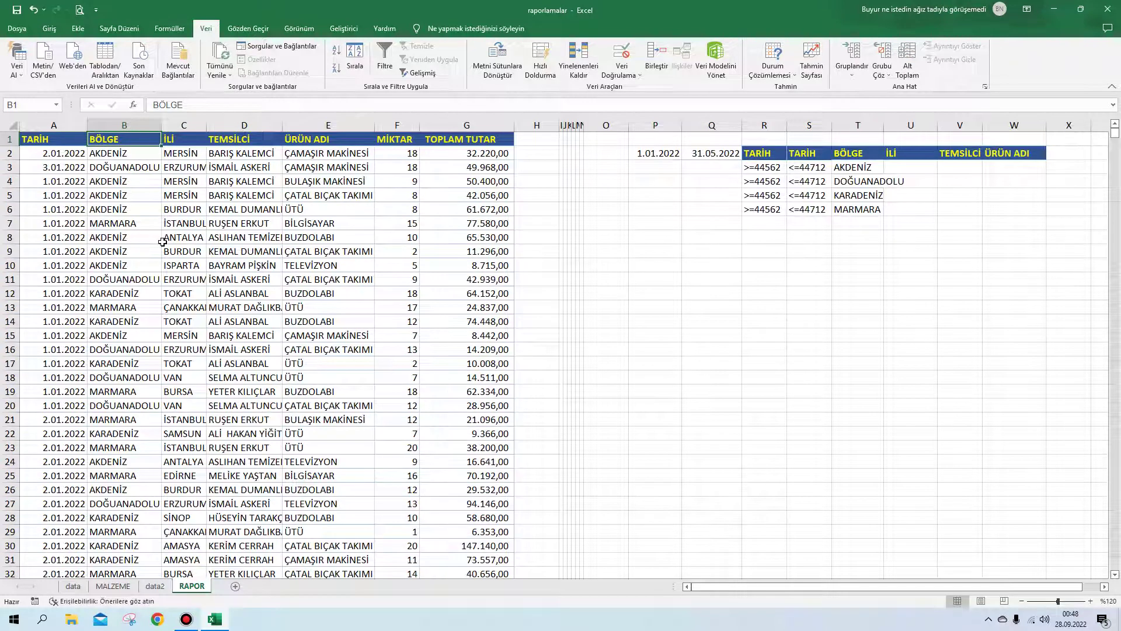